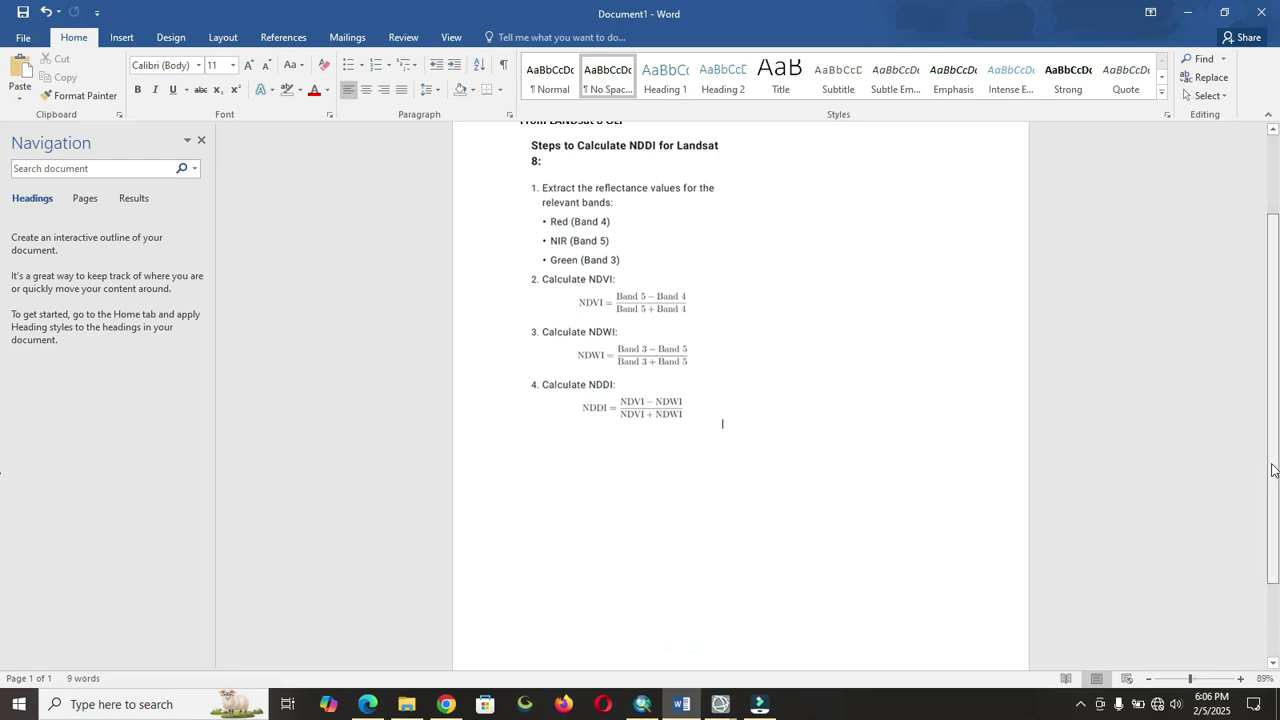
- Review the NDVI, NDWI and NDDI formulas and required Landsat 8 bands in the Word document, and return to ArcMap
{"action": "scroll", "coordinate": [1273, 470], "scroll_direction": "up", "scroll_amount": 2}
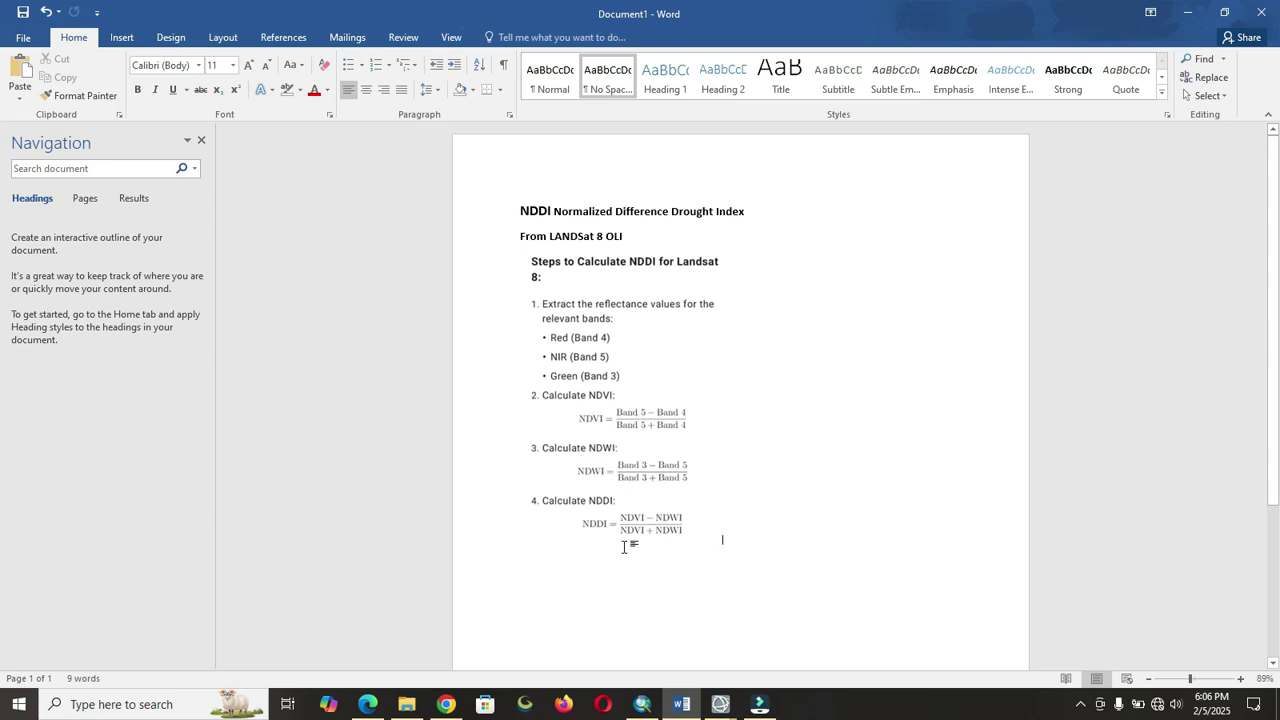
{"action": "mouse_move", "coordinate": [642, 704]}
{"action": "left_click", "coordinate": [638, 637]}
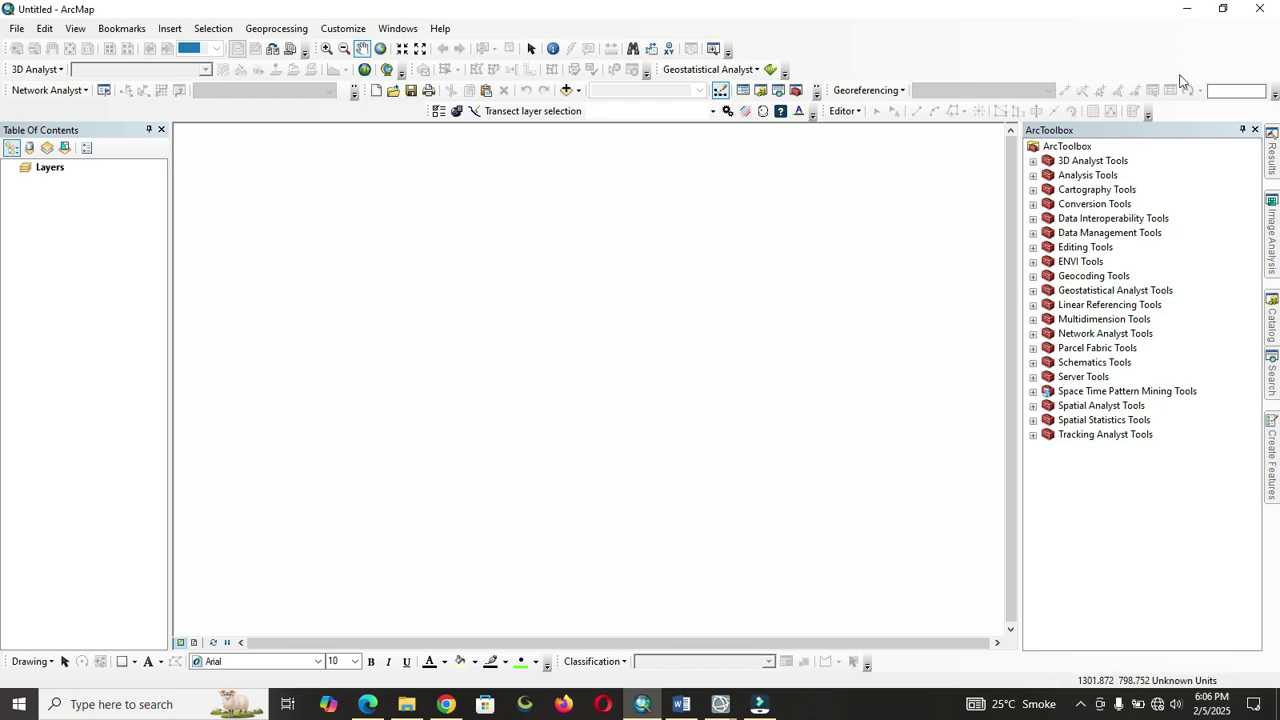
{"action": "left_click", "coordinate": [1183, 17]}
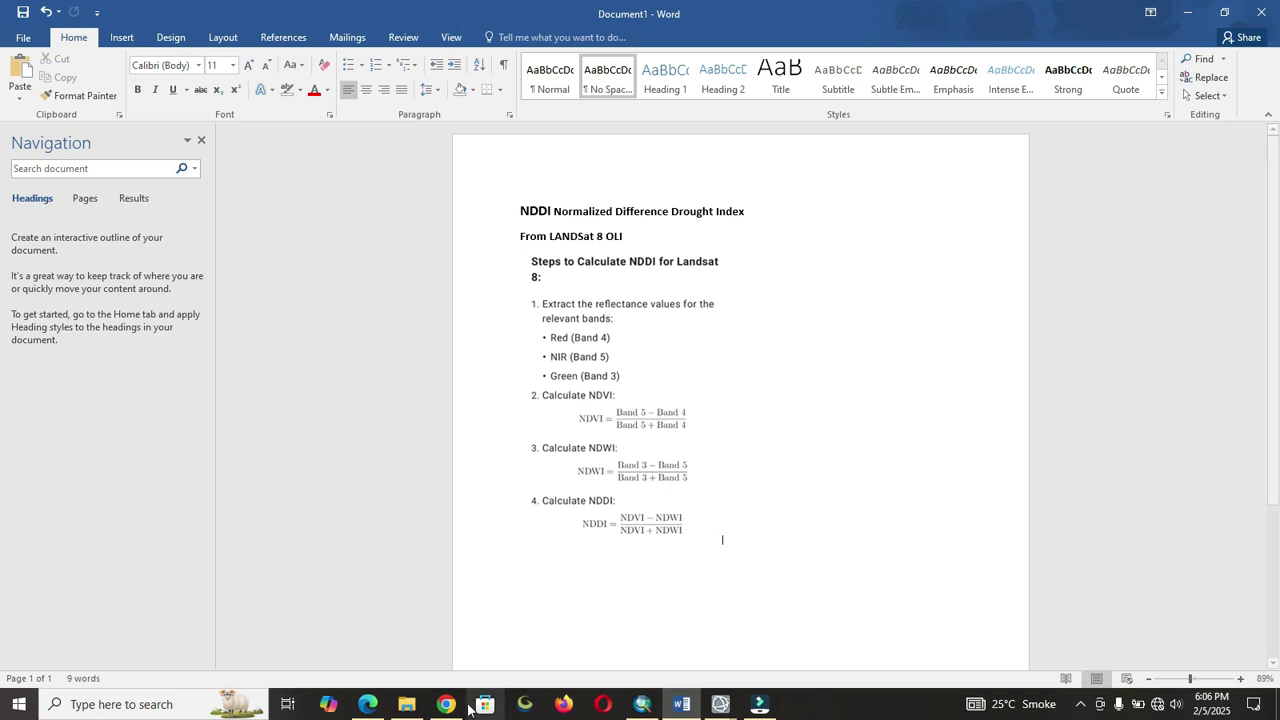
{"action": "mouse_move", "coordinate": [446, 705]}
{"action": "mouse_move", "coordinate": [406, 705]}
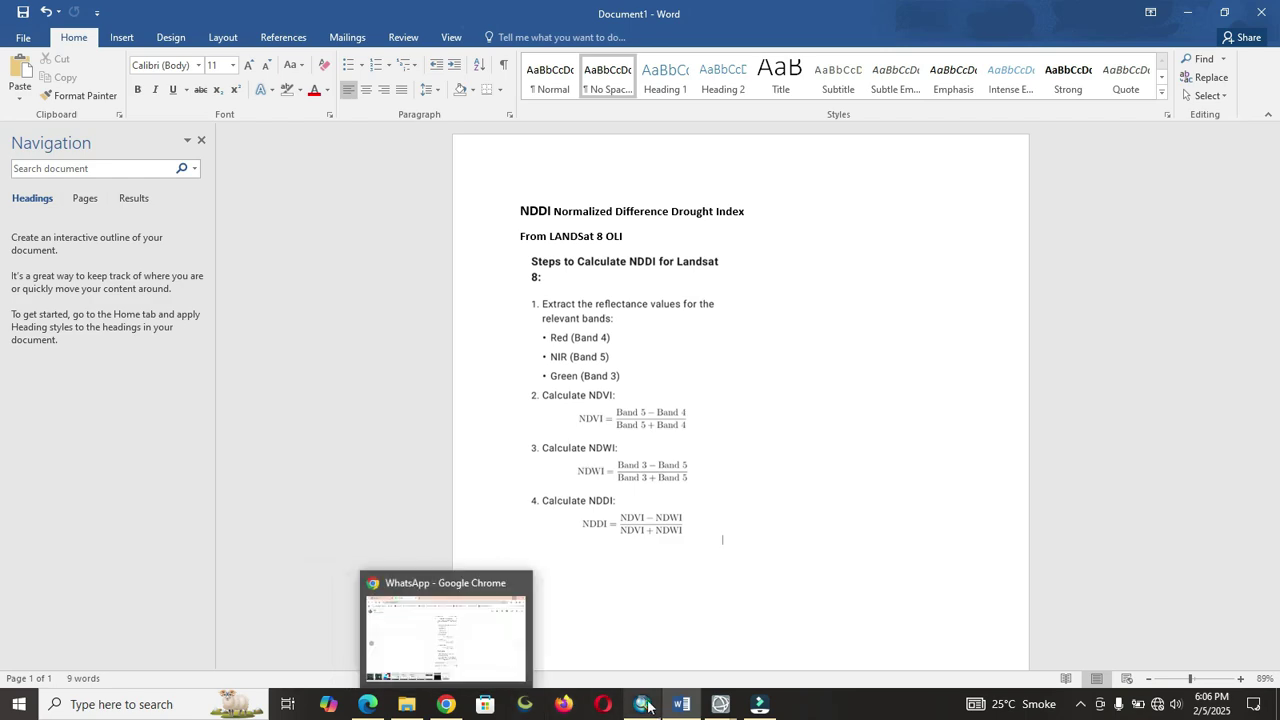
{"action": "mouse_move", "coordinate": [642, 705]}
{"action": "left_click", "coordinate": [662, 632]}
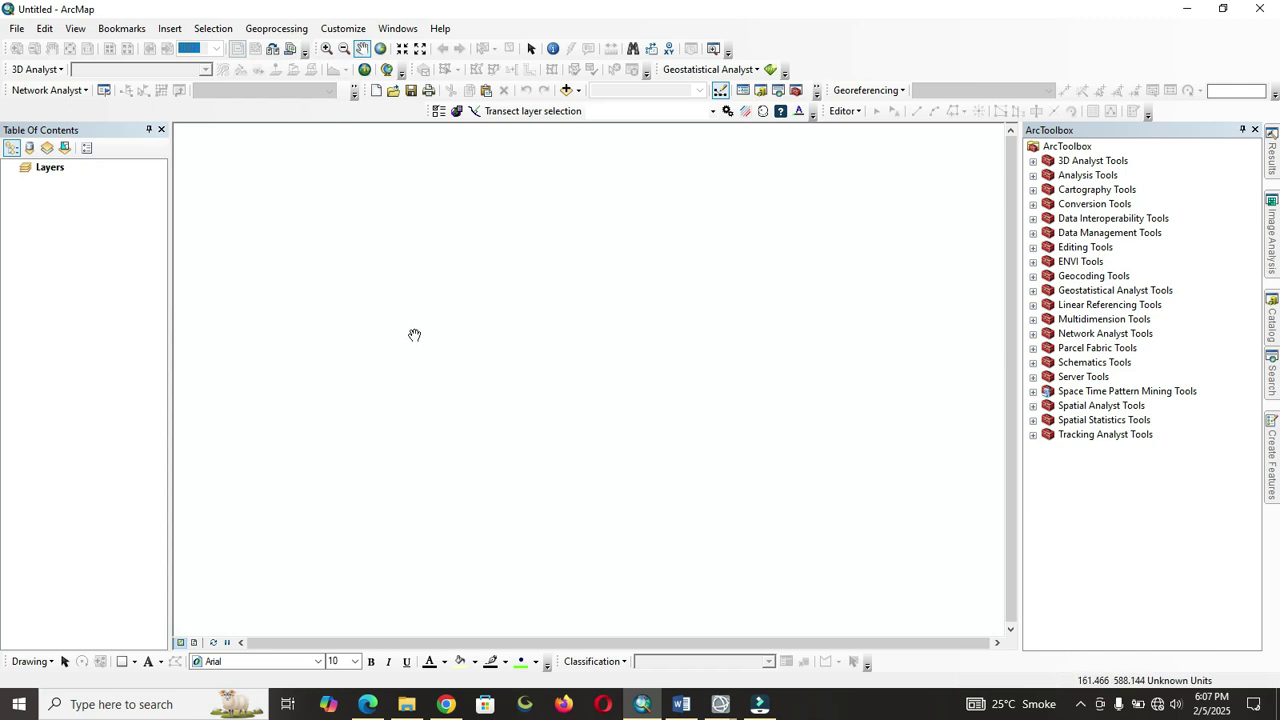
{"action": "left_click", "coordinate": [681, 705]}
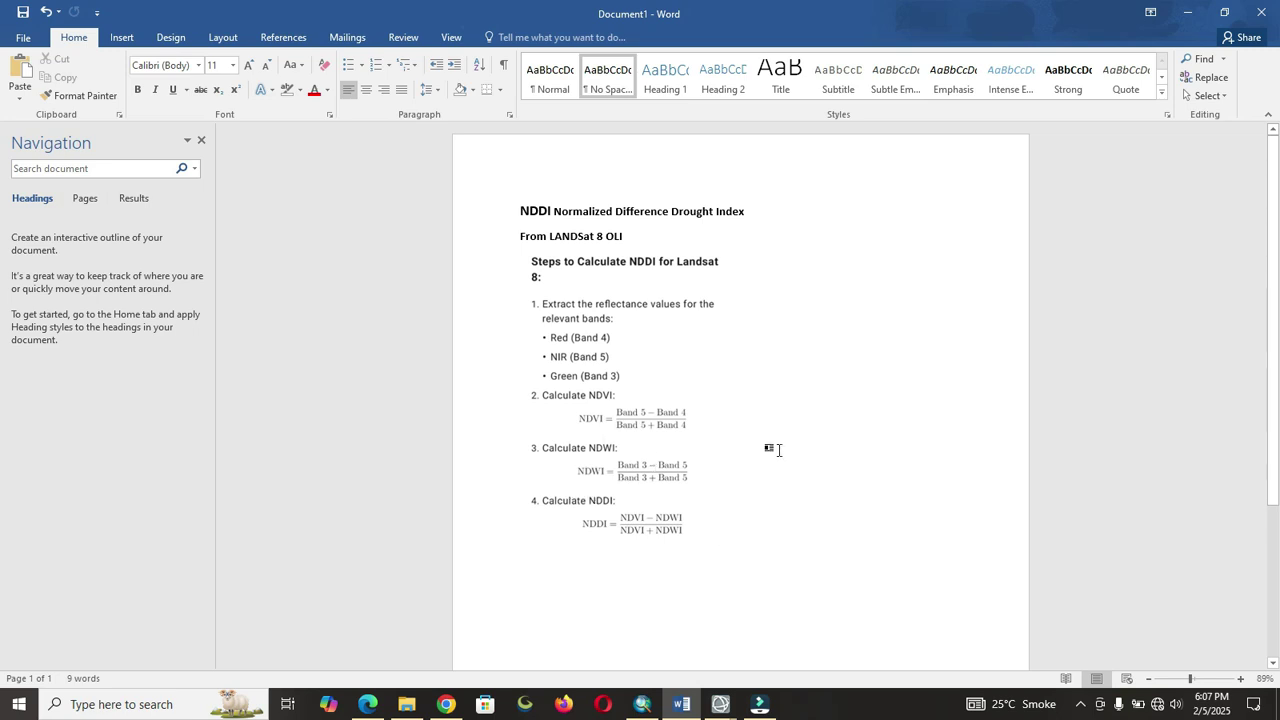
{"action": "left_click", "coordinate": [1184, 10]}
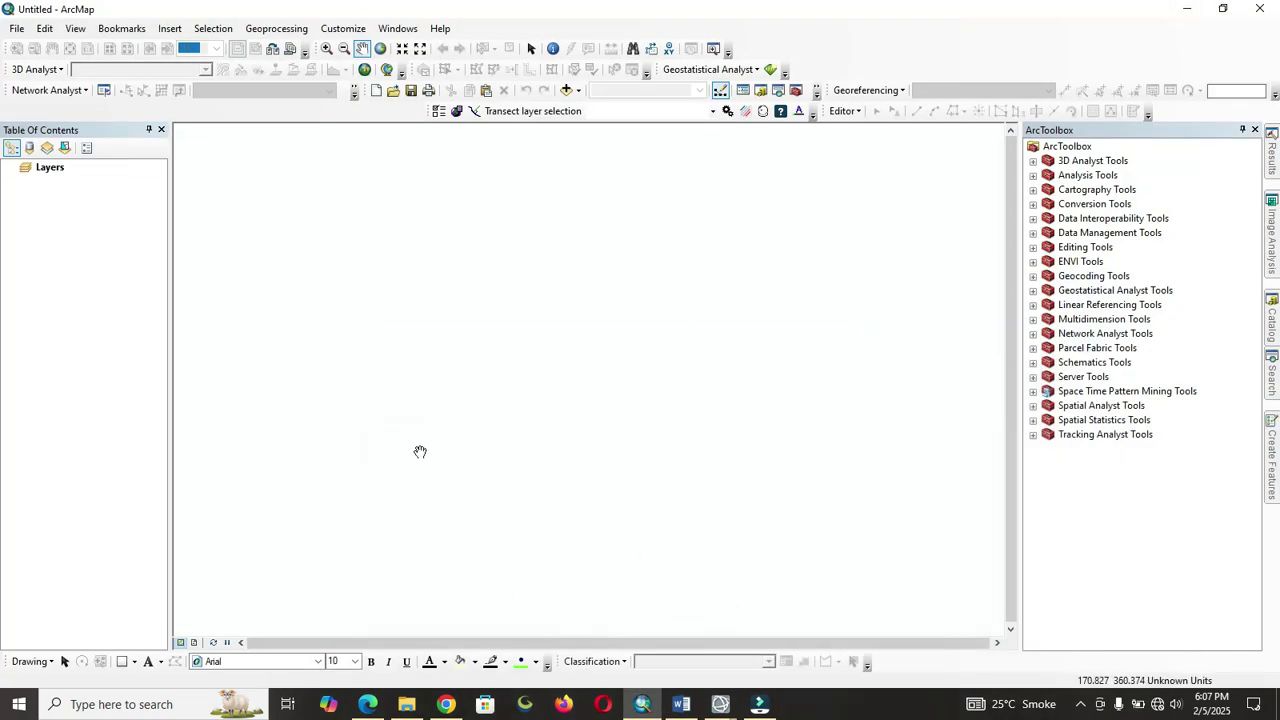
- Start adding data to the map and browse up from the RGB_Bands folder to the E: drive
{"action": "left_click", "coordinate": [577, 90]}
{"action": "left_click", "coordinate": [609, 108]}
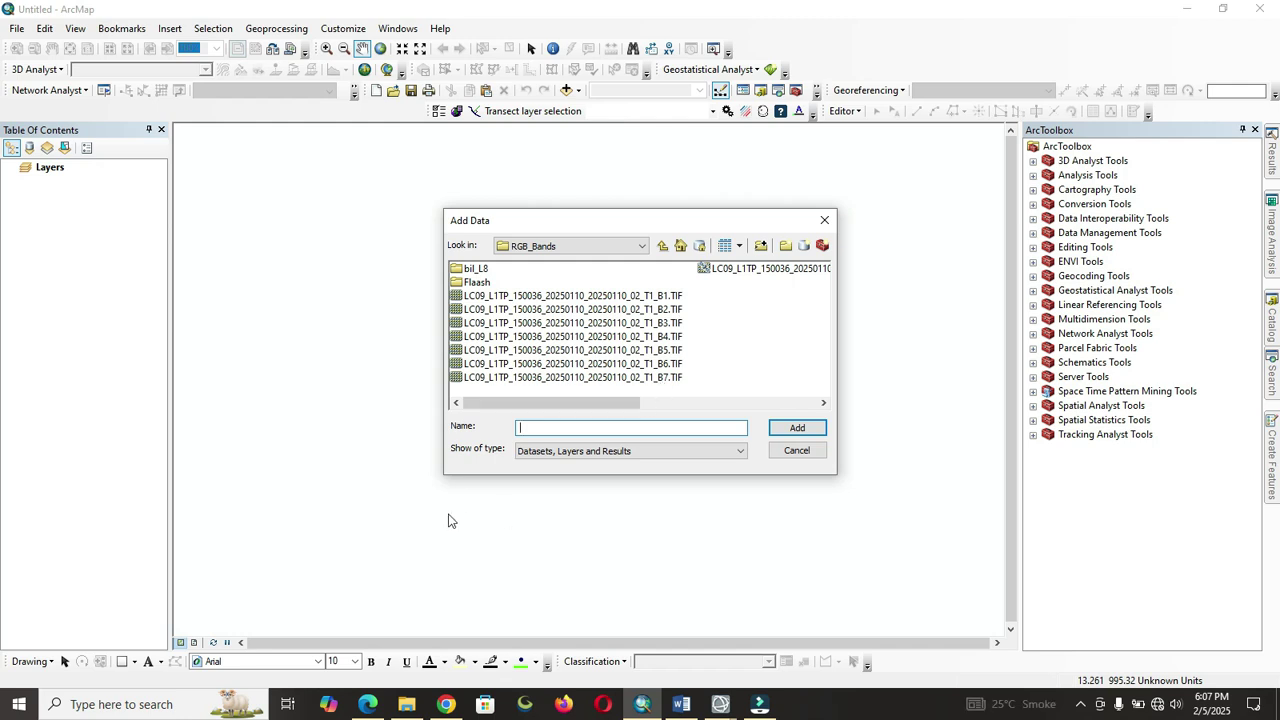
{"action": "left_click_drag", "start_coordinate": [588, 400], "coordinate": [622, 407]}
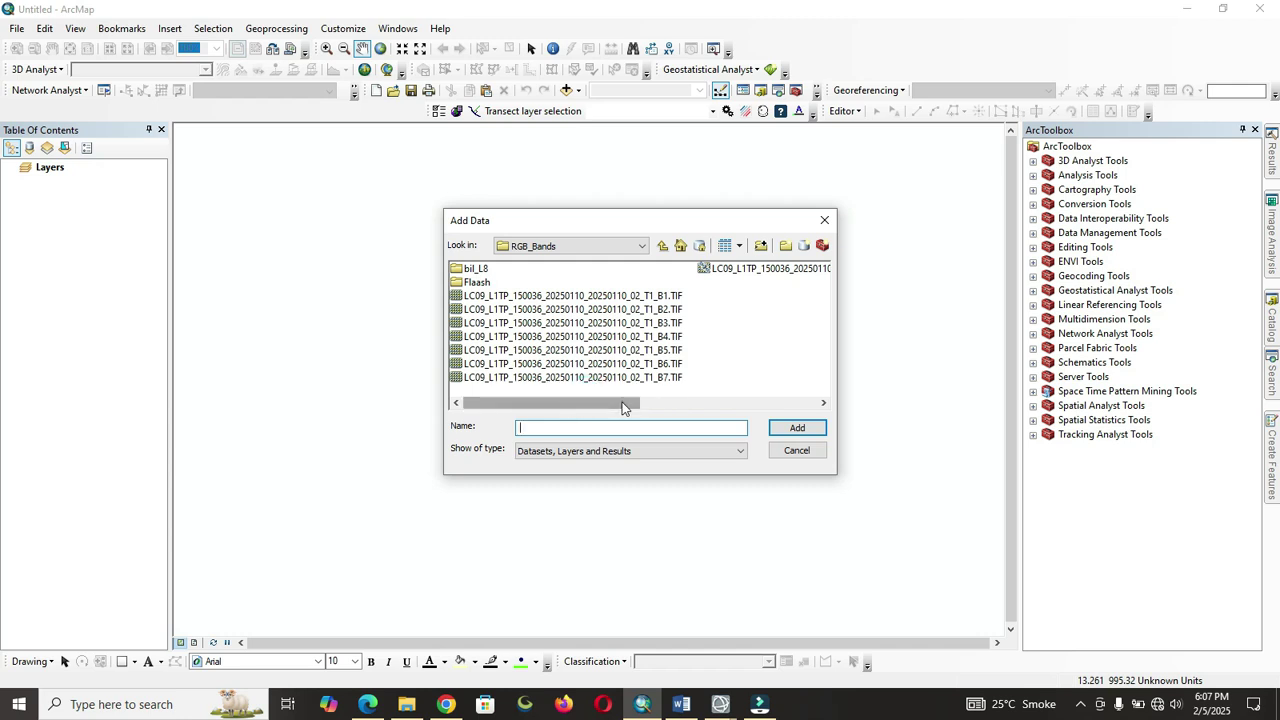
{"action": "left_click", "coordinate": [661, 247]}
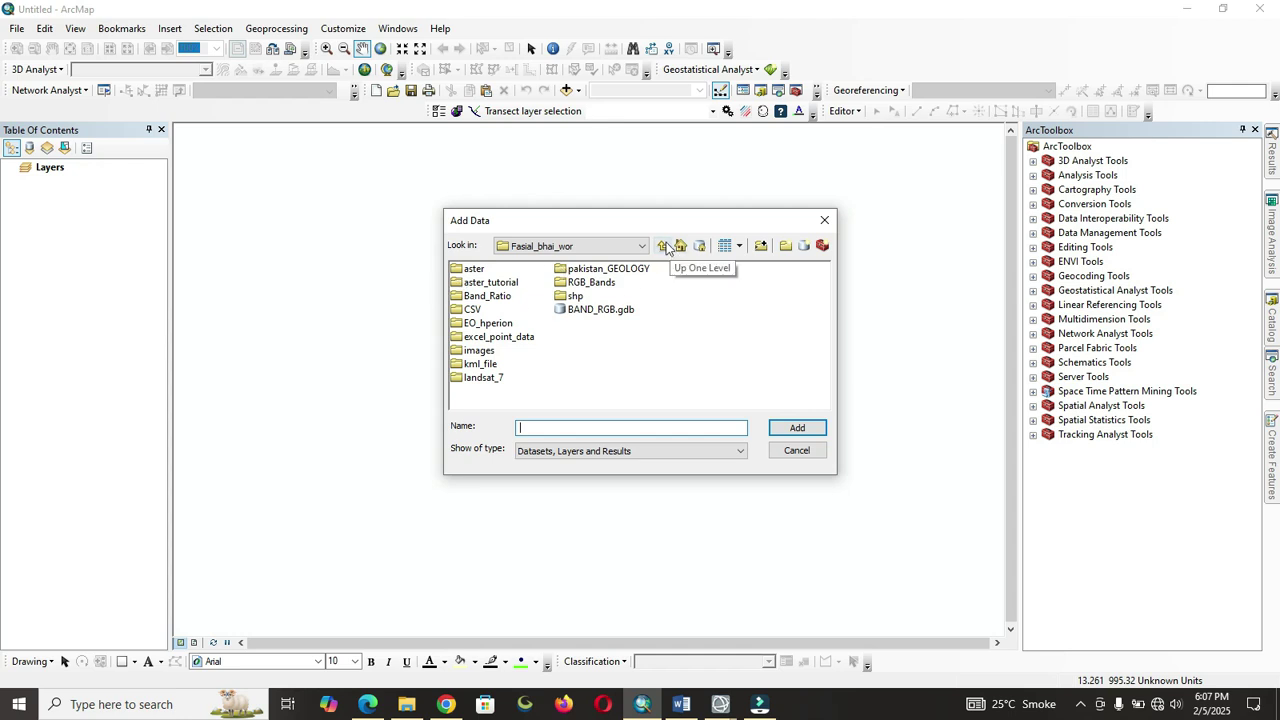
{"action": "left_click", "coordinate": [662, 247]}
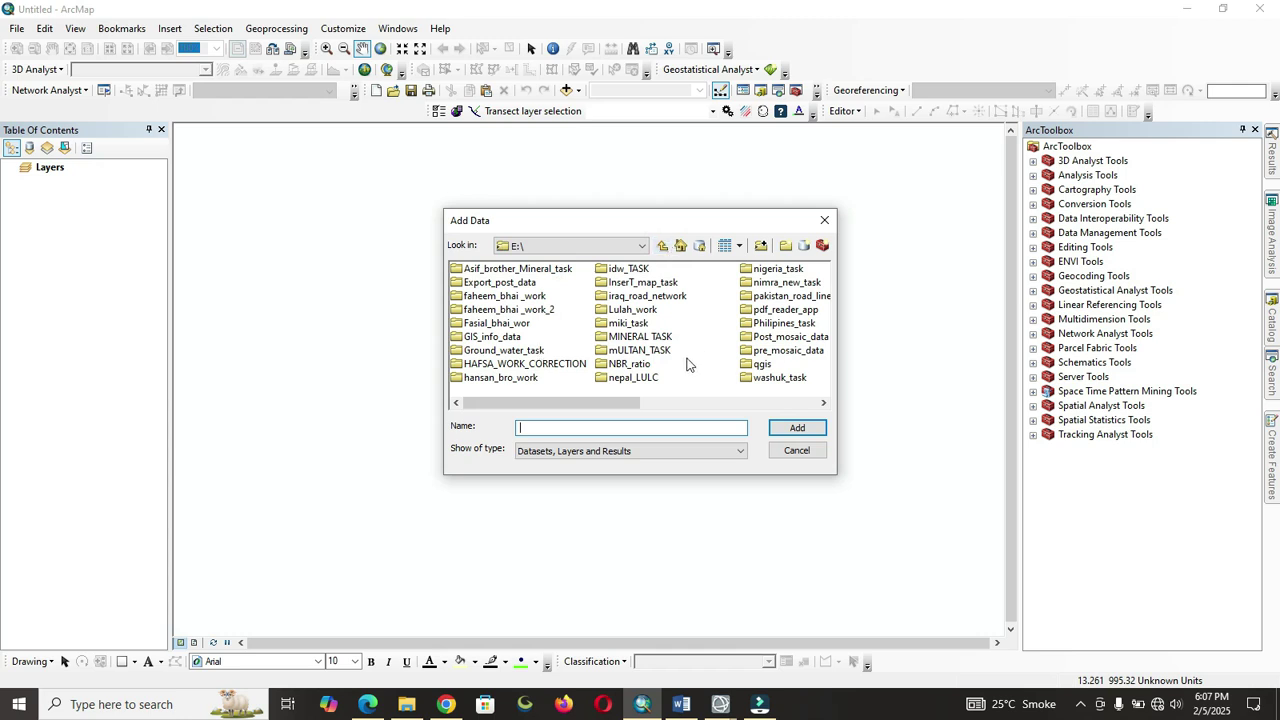
{"action": "mouse_move", "coordinate": [598, 408]}
{"action": "left_mouse_down"}
{"action": "mouse_move", "coordinate": [691, 408]}
{"action": "mouse_move", "coordinate": [588, 410]}
{"action": "left_mouse_up"}
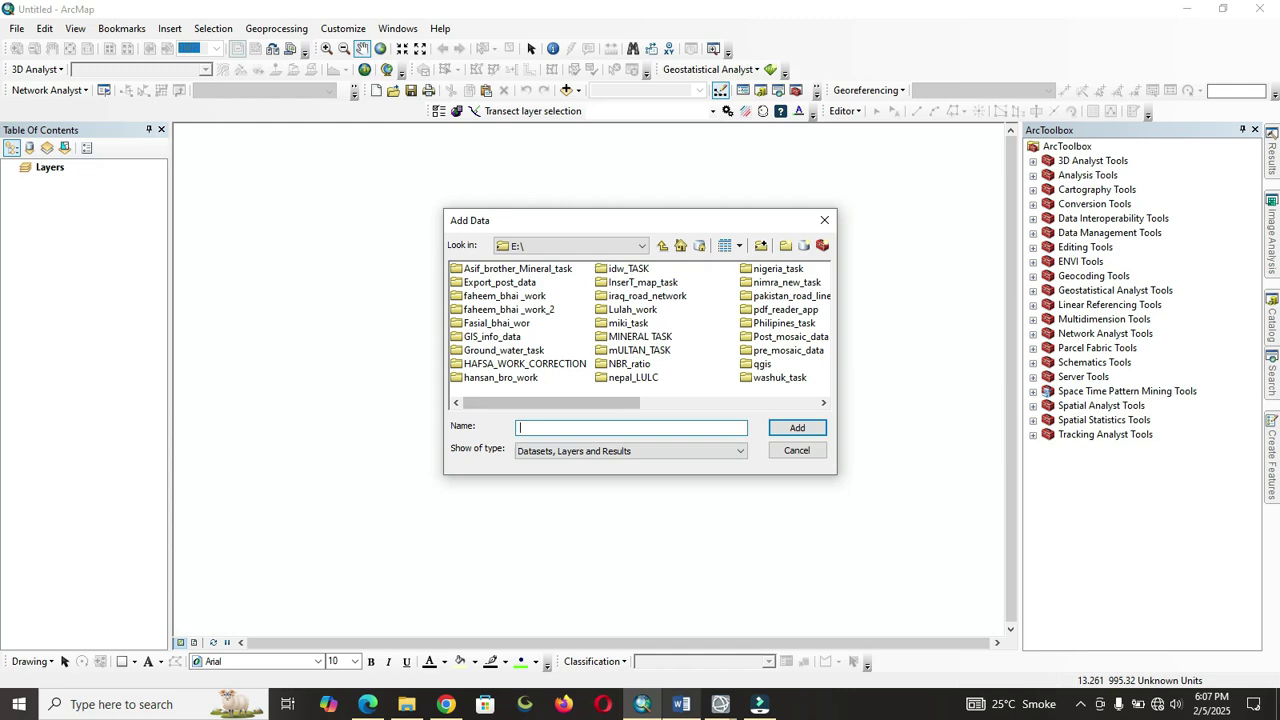
- Switch to ENVI to check the mosaicked band layers, and return to ArcMap
{"action": "left_click", "coordinate": [722, 704]}
{"action": "left_click", "coordinate": [823, 629]}
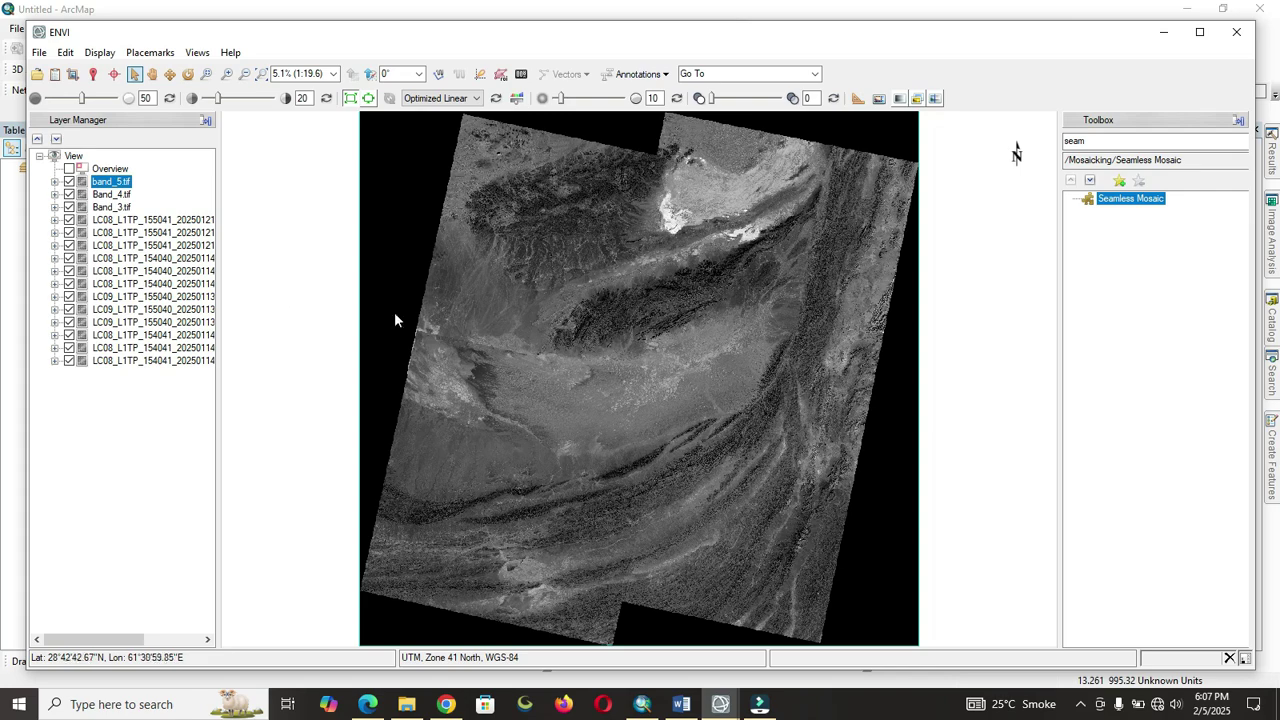
{"action": "left_click", "coordinate": [1163, 32]}
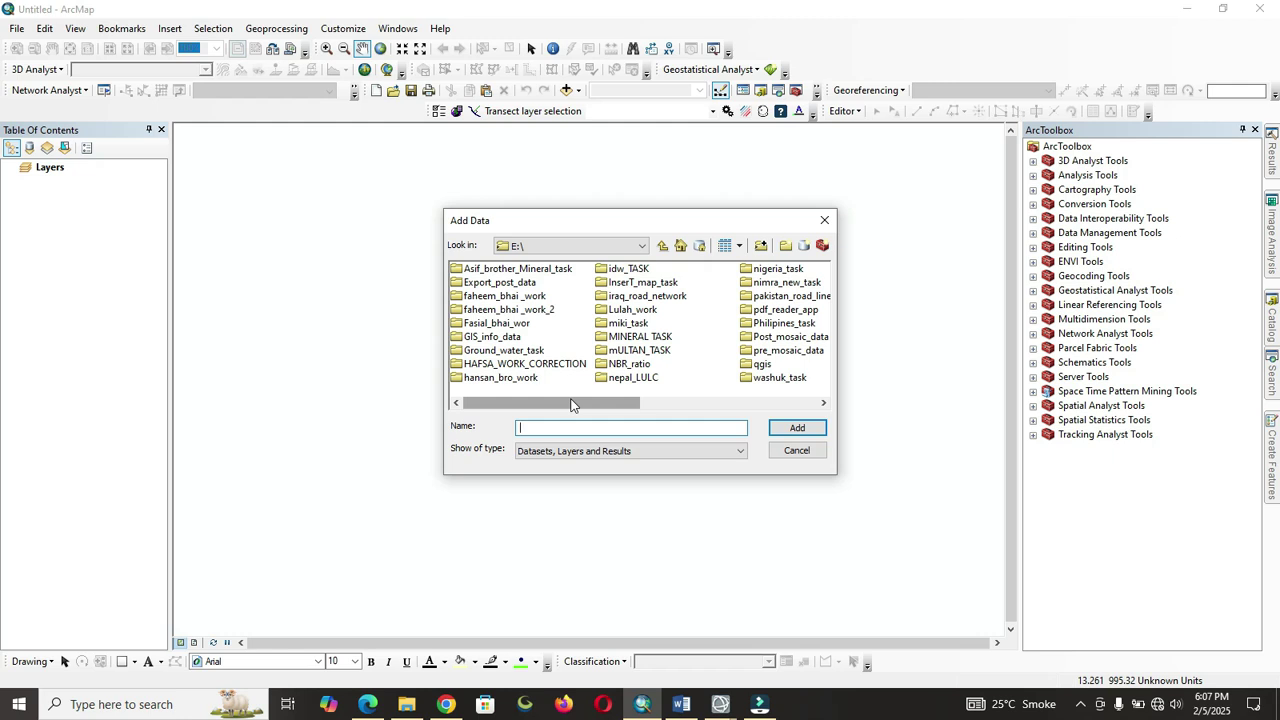
- Add Band_3.tif, Band_4.tif and band_5.tif from the Mosaic_image folder inside washuk_task
{"action": "left_click", "coordinate": [614, 324]}
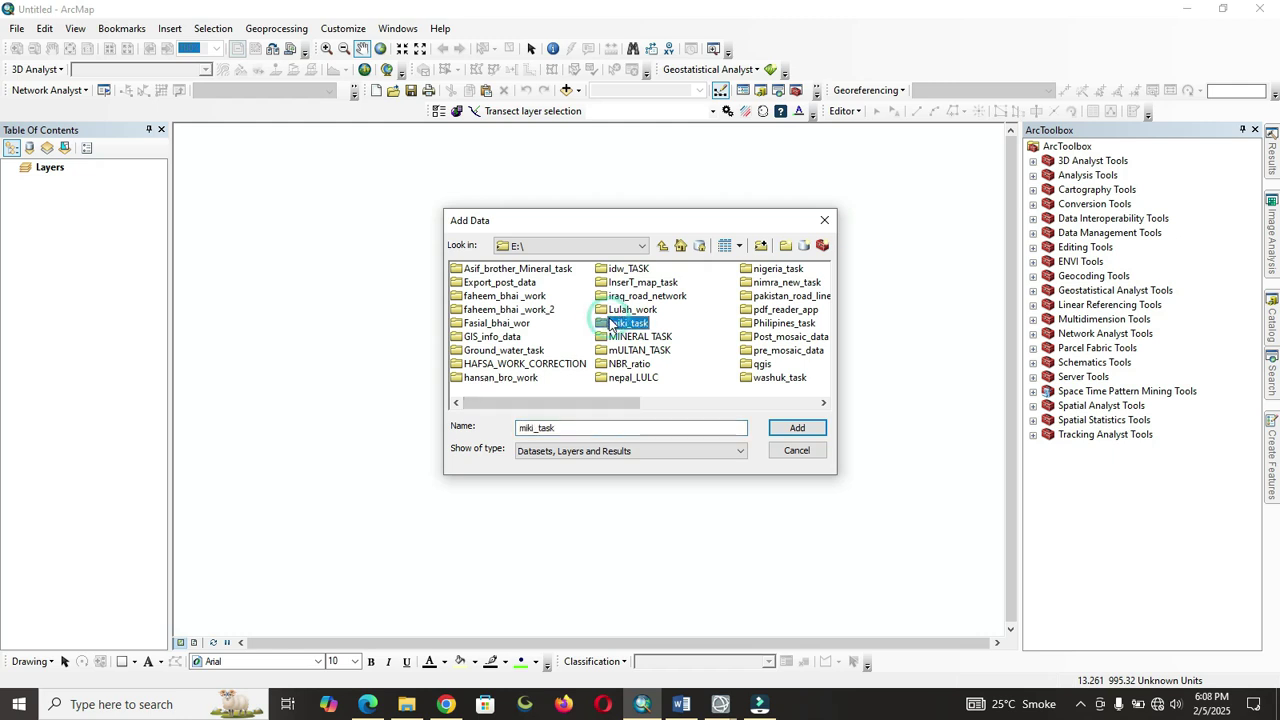
{"action": "key", "text": "w"}
{"action": "double_click", "coordinate": [638, 377]}
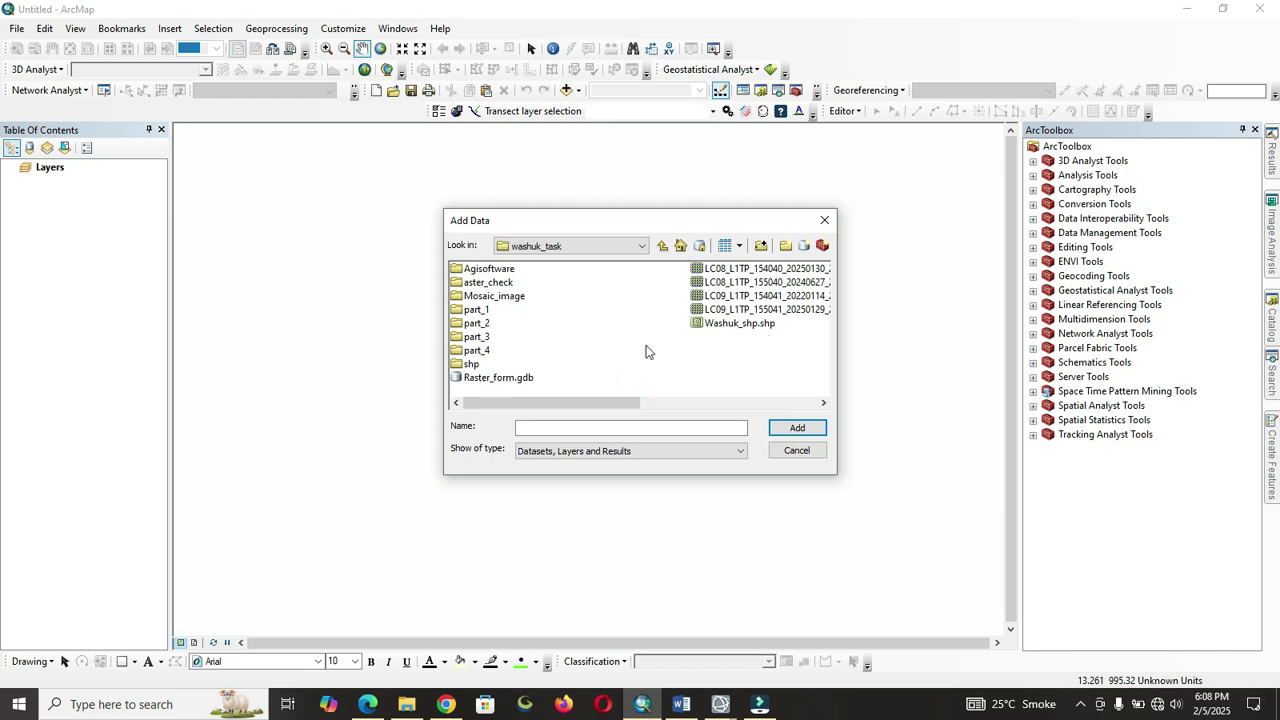
{"action": "double_click", "coordinate": [494, 296]}
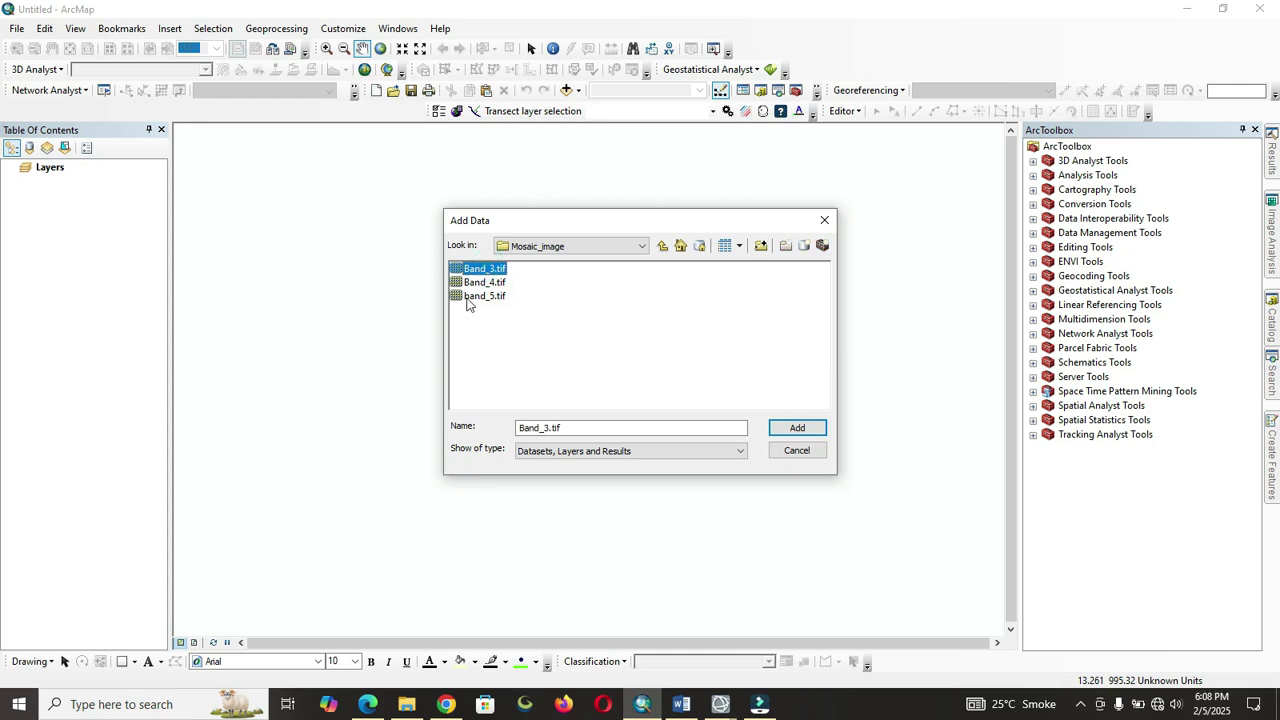
{"action": "left_click", "coordinate": [466, 298], "text": "shift"}
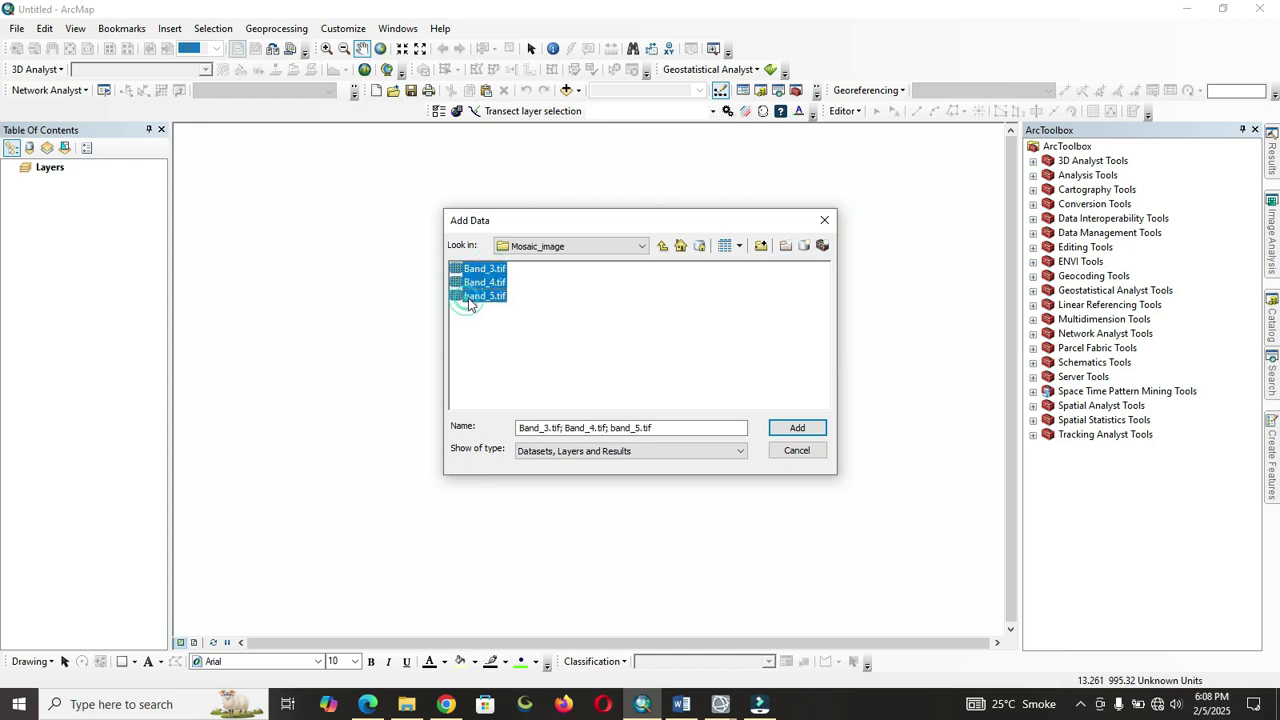
{"action": "left_click", "coordinate": [785, 424]}
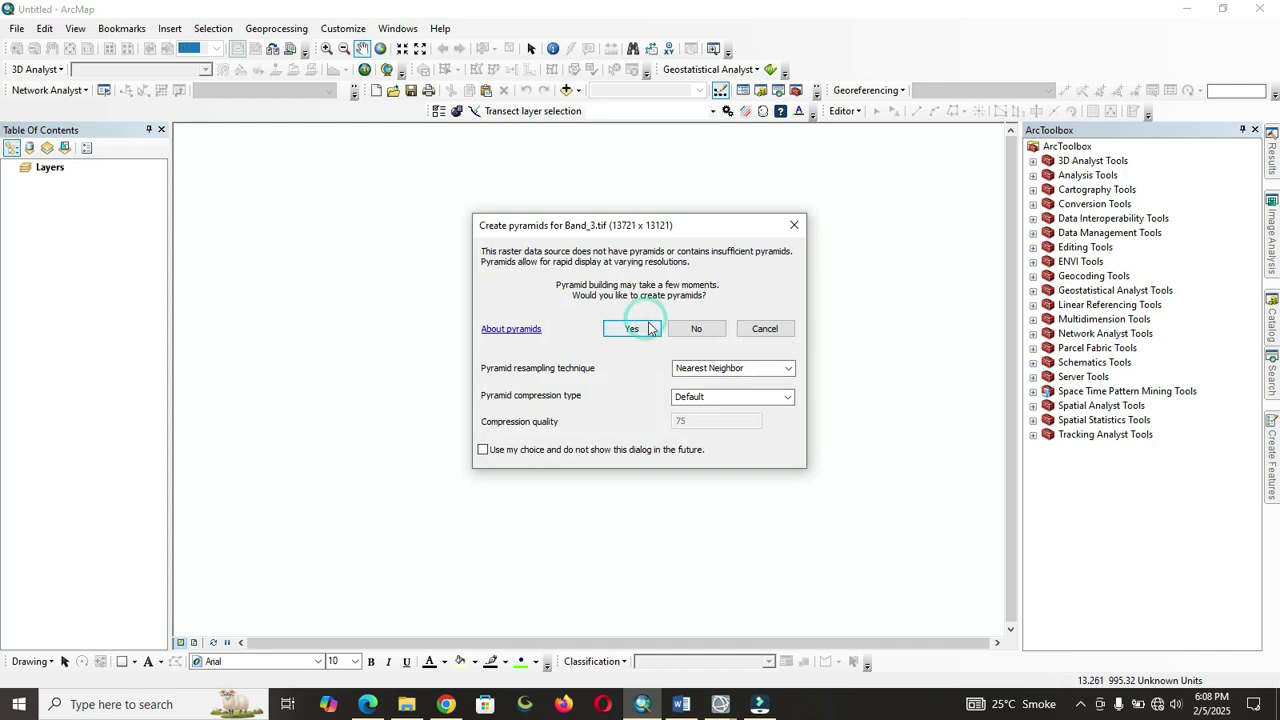
- Build pyramids for all three band rasters with Nearest Neighbor resampling and the default compression
{"action": "left_click", "coordinate": [640, 329]}
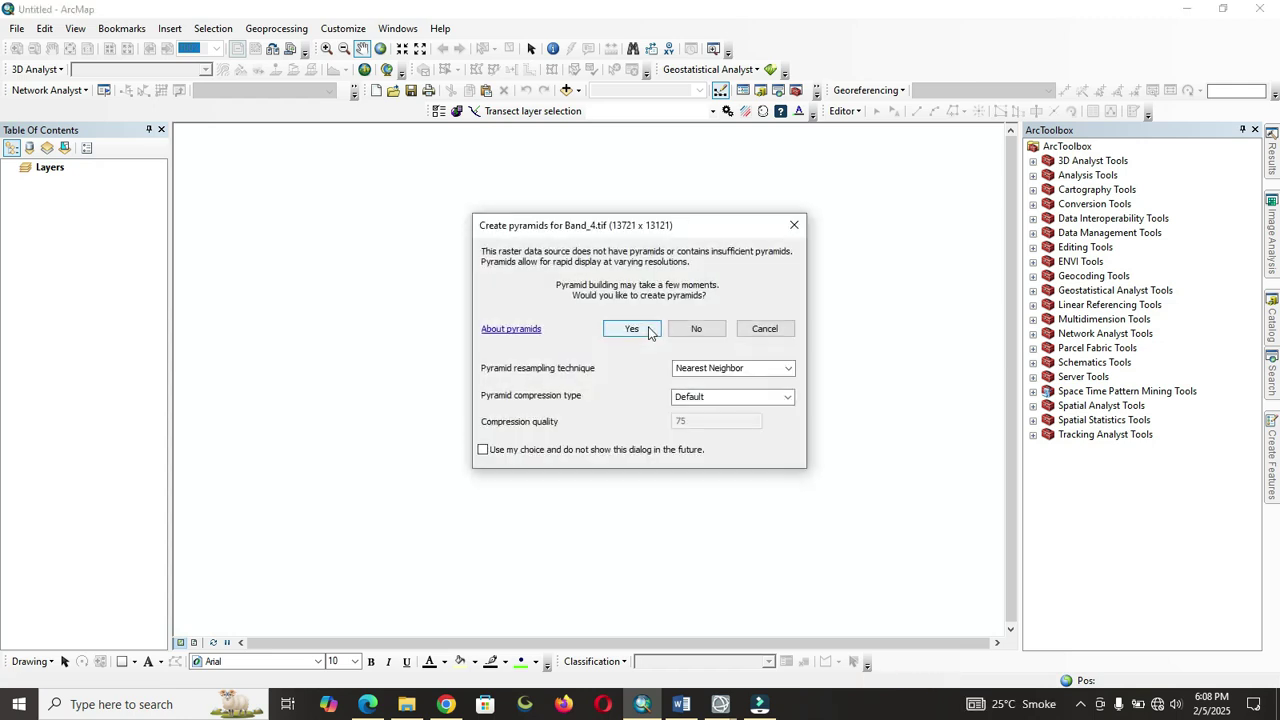
{"action": "left_click", "coordinate": [632, 329]}
{"action": "left_click", "coordinate": [648, 331]}
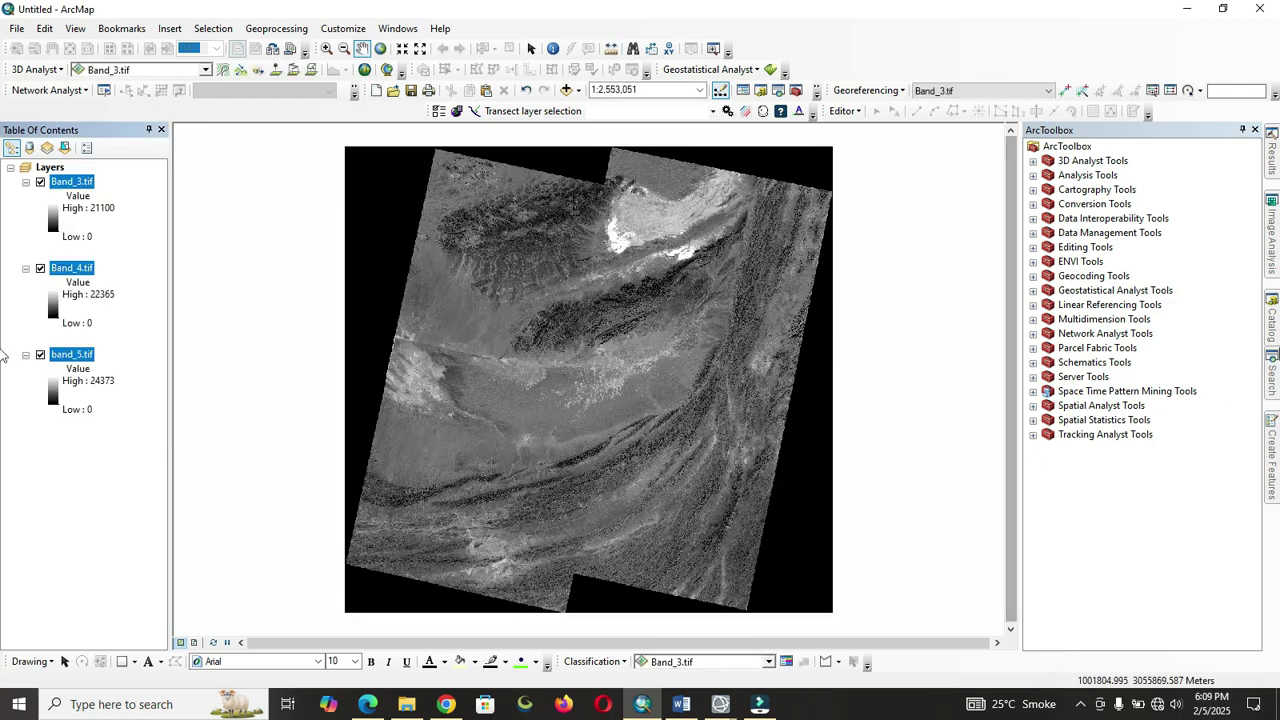
- Search for "raster calculator" and open the Spatial Analyst Raster Calculator tool
{"action": "left_click", "coordinate": [1272, 370]}
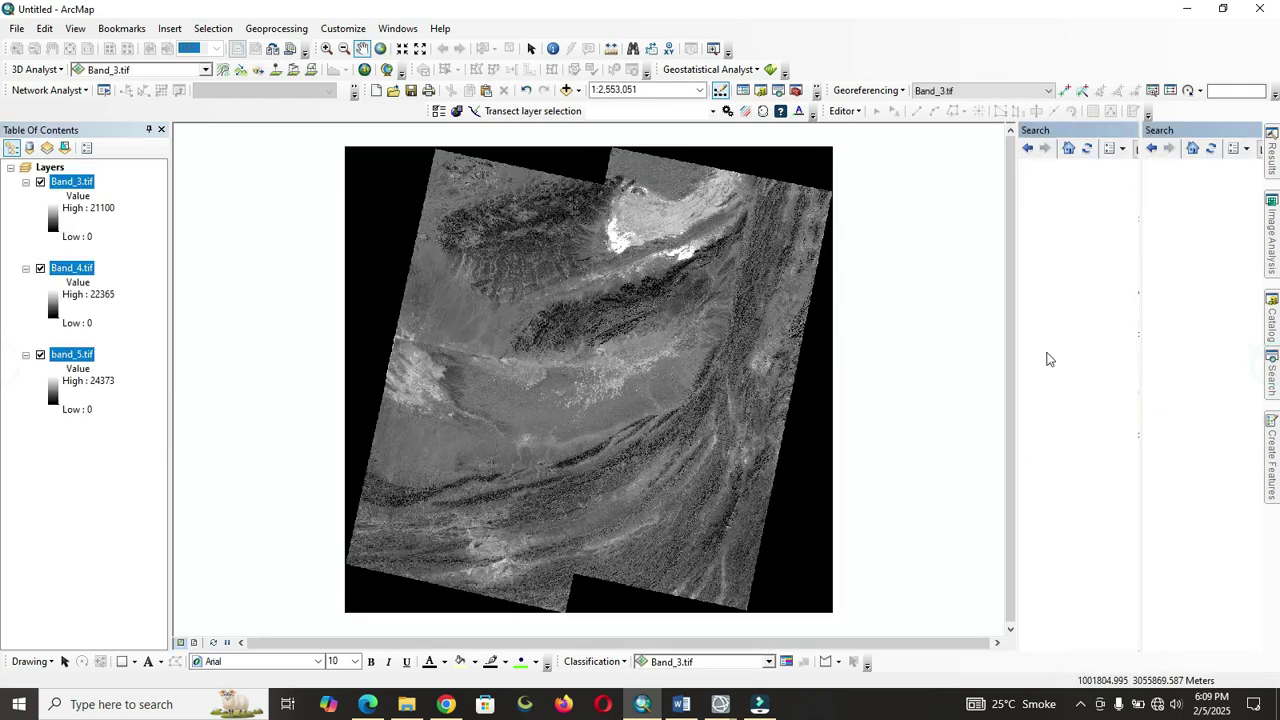
{"action": "left_click", "coordinate": [1166, 190]}
{"action": "type", "text": "rad"}
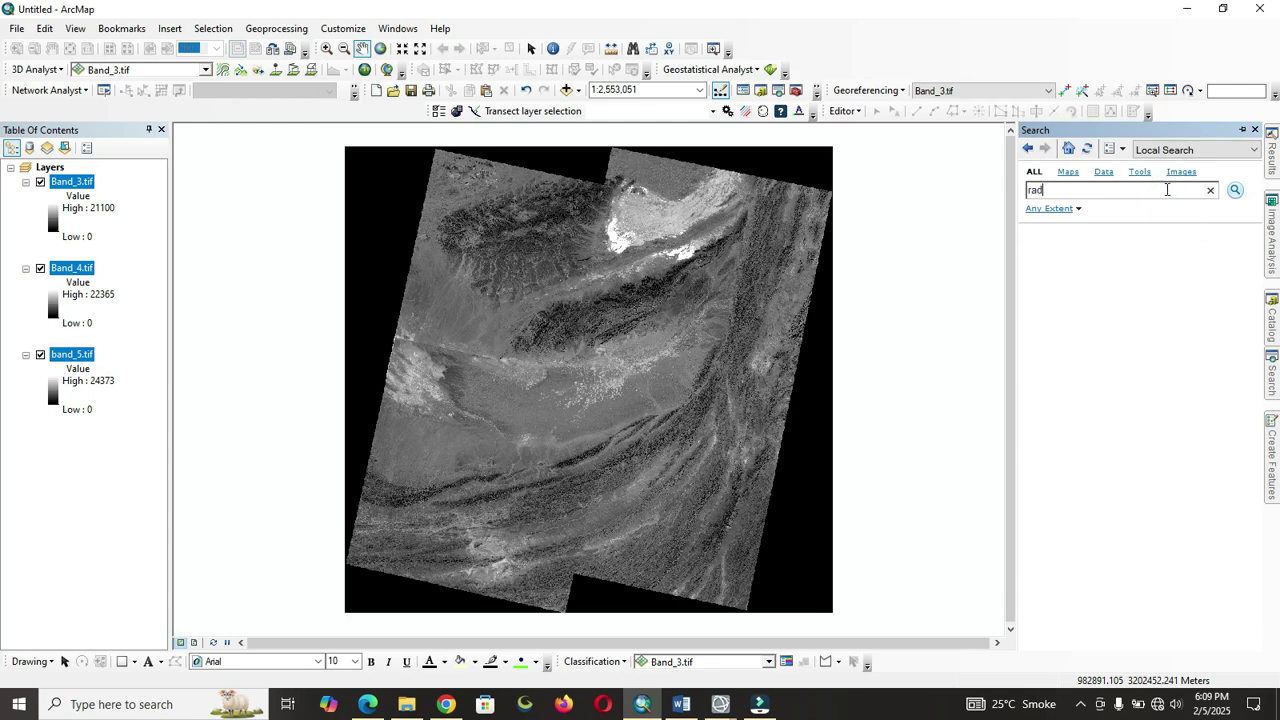
{"action": "key", "text": "BackSpace"}
{"action": "type", "text": "ster calculator"}
{"action": "key", "text": "Return"}
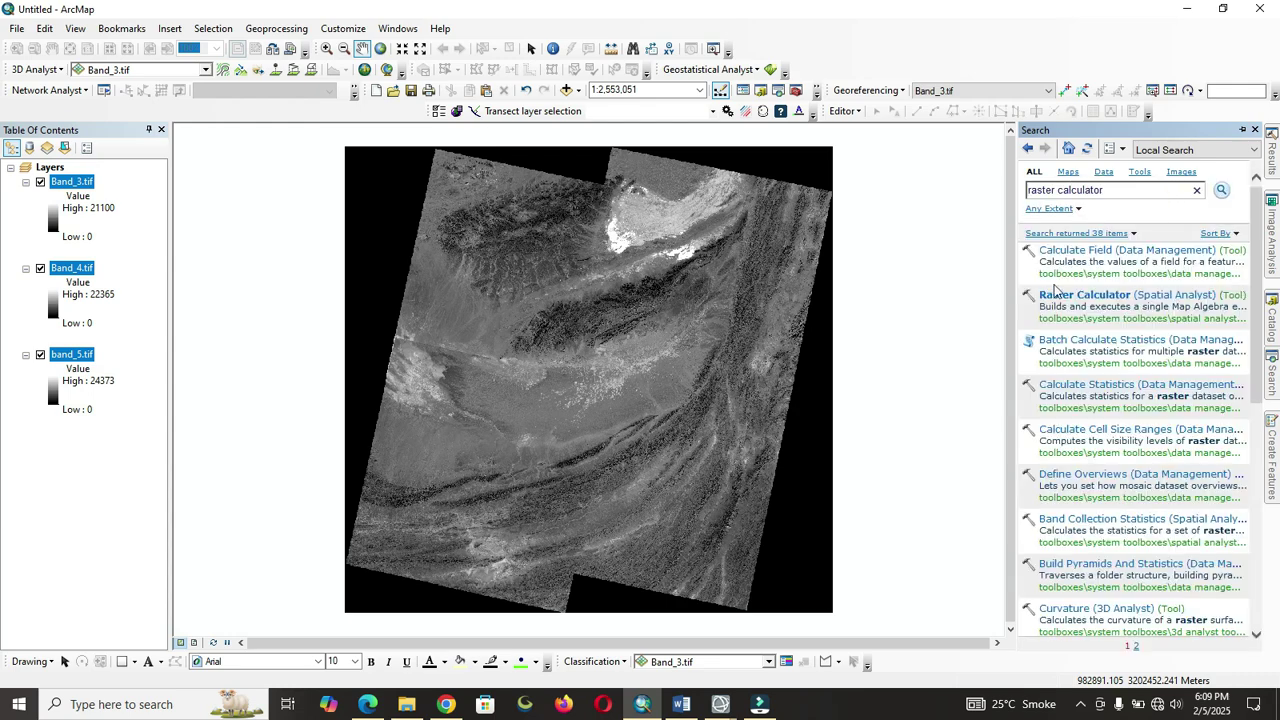
{"action": "left_click", "coordinate": [1054, 300]}
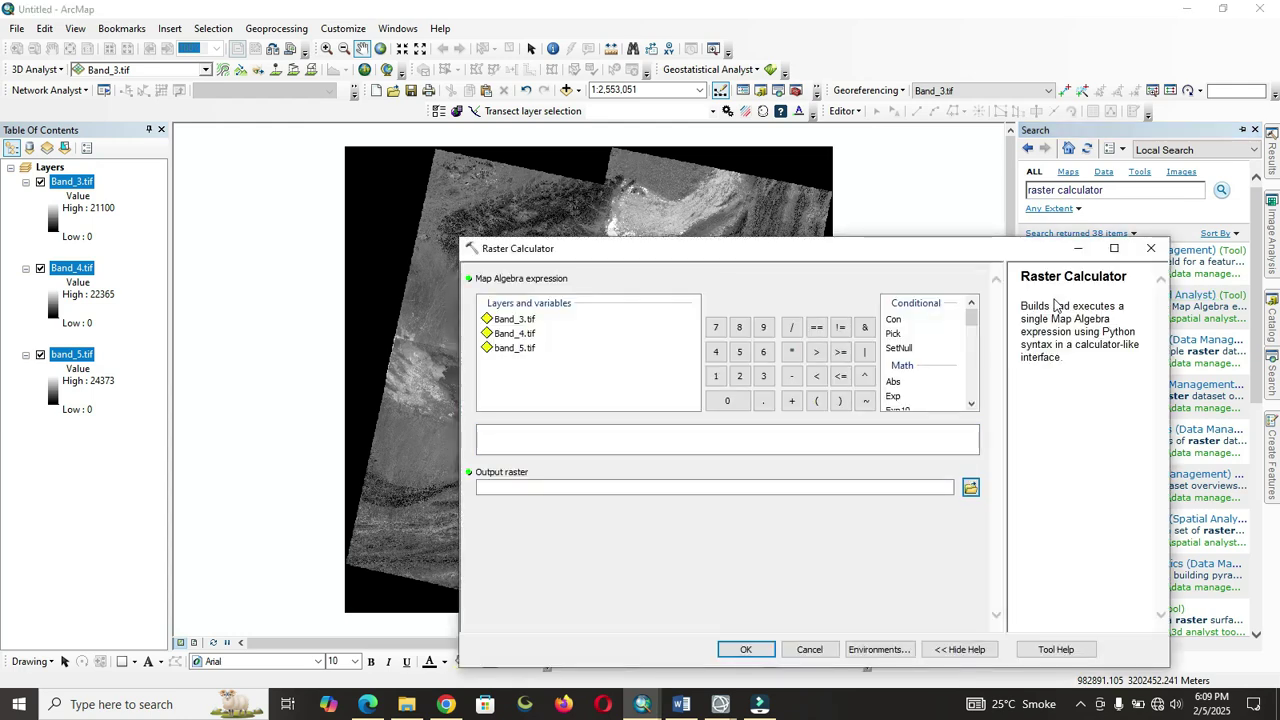
{"action": "left_click", "coordinate": [721, 90]}
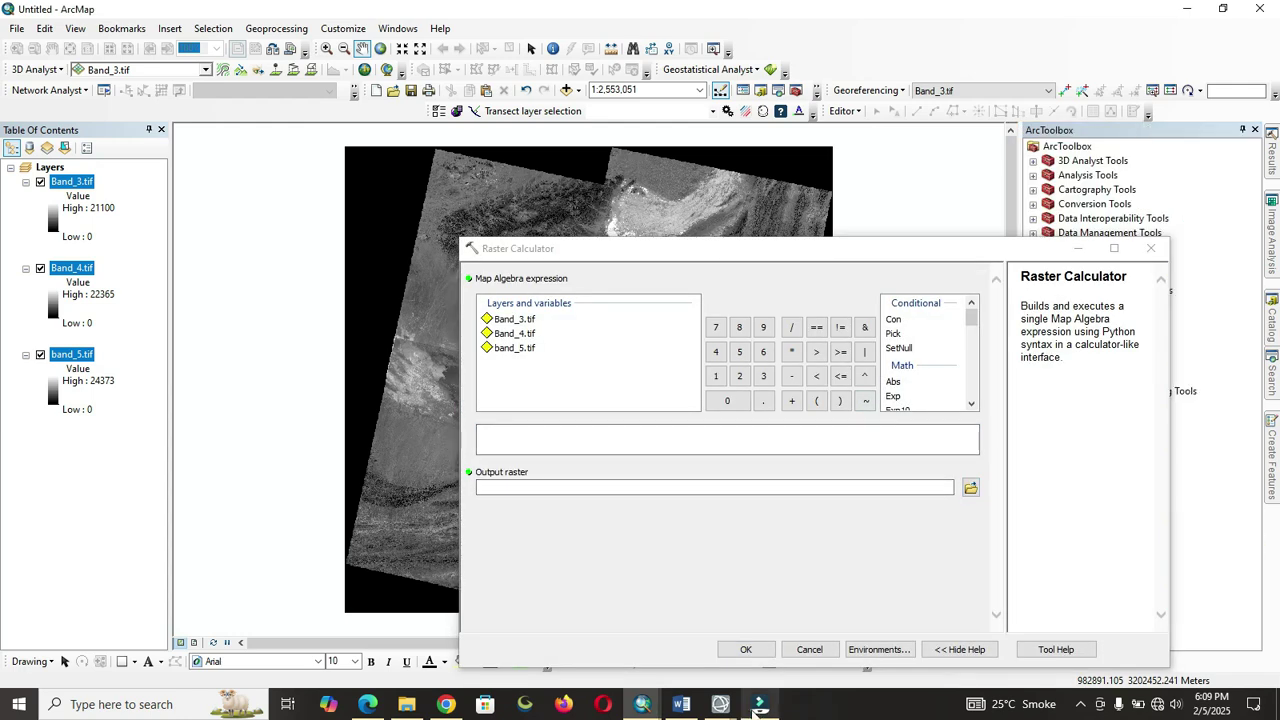
- Consult the NDVI formula in Word and enter its numerator in Raster Calculator as Float("band_5.tif" - "Band_4.tif")
{"action": "left_click", "coordinate": [681, 704]}
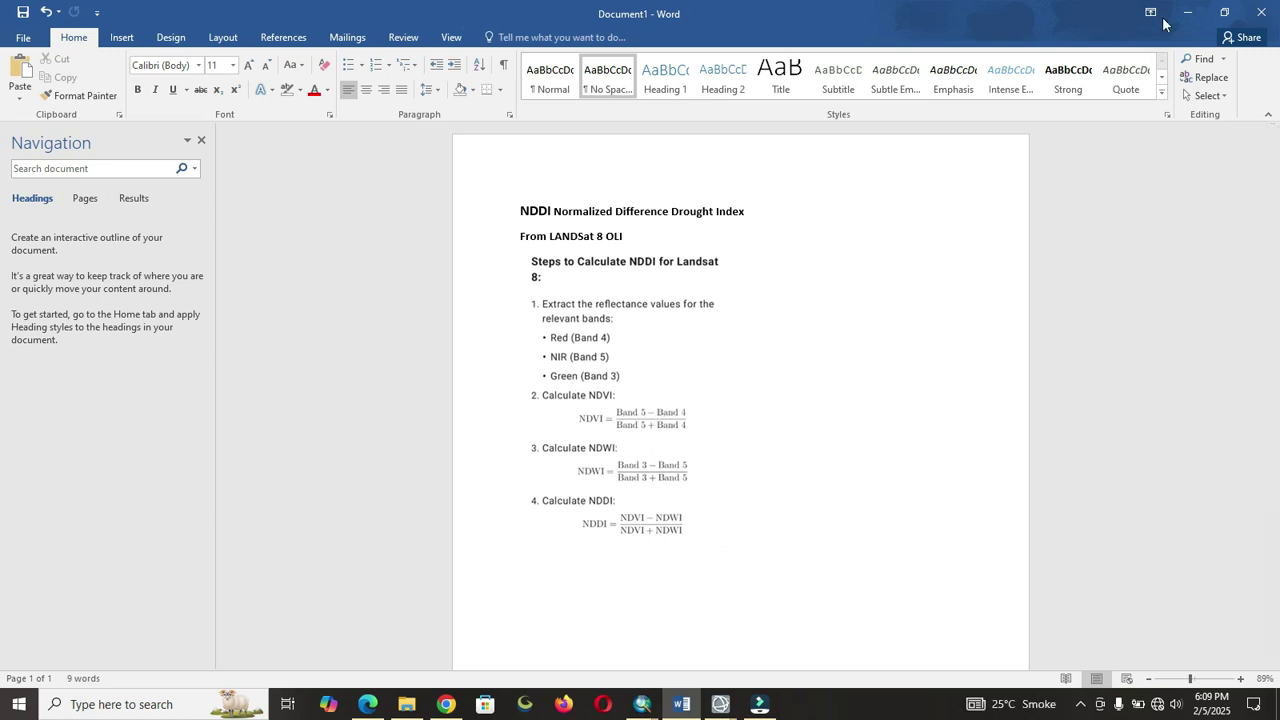
{"action": "key", "text": "alt+Tab"}
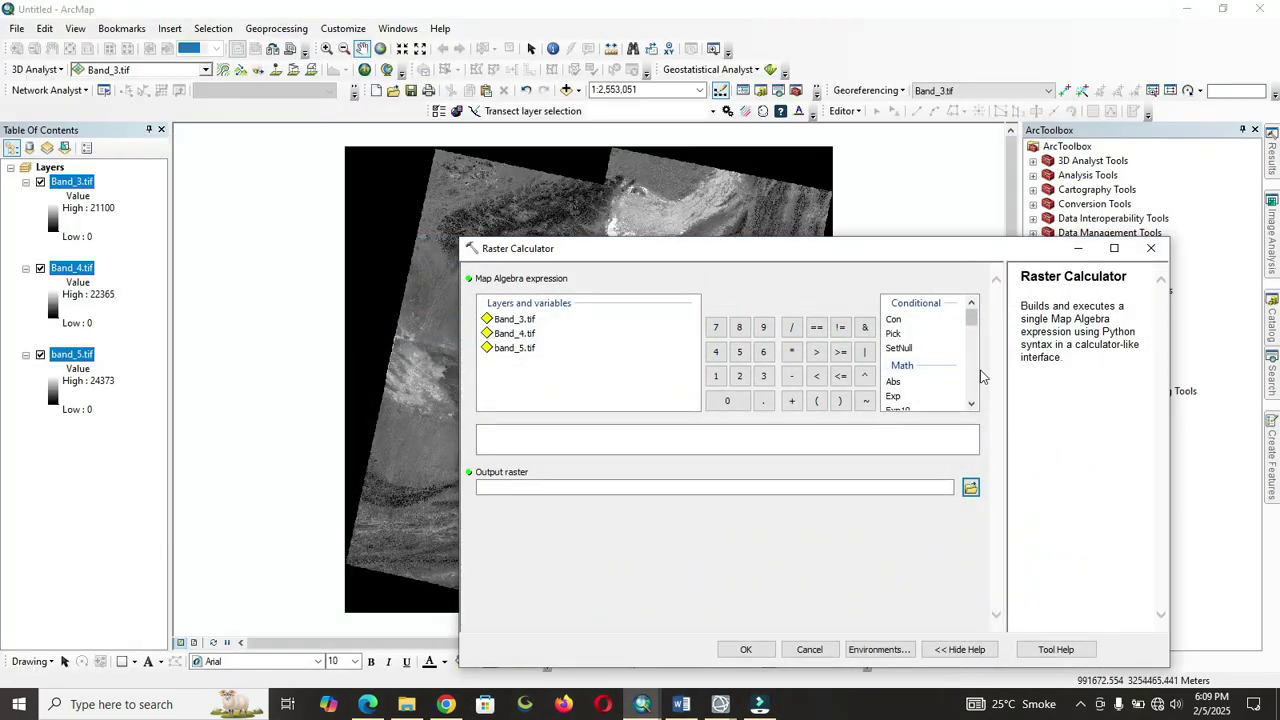
{"action": "left_click", "coordinate": [969, 404]}
{"action": "left_click", "coordinate": [969, 404]}
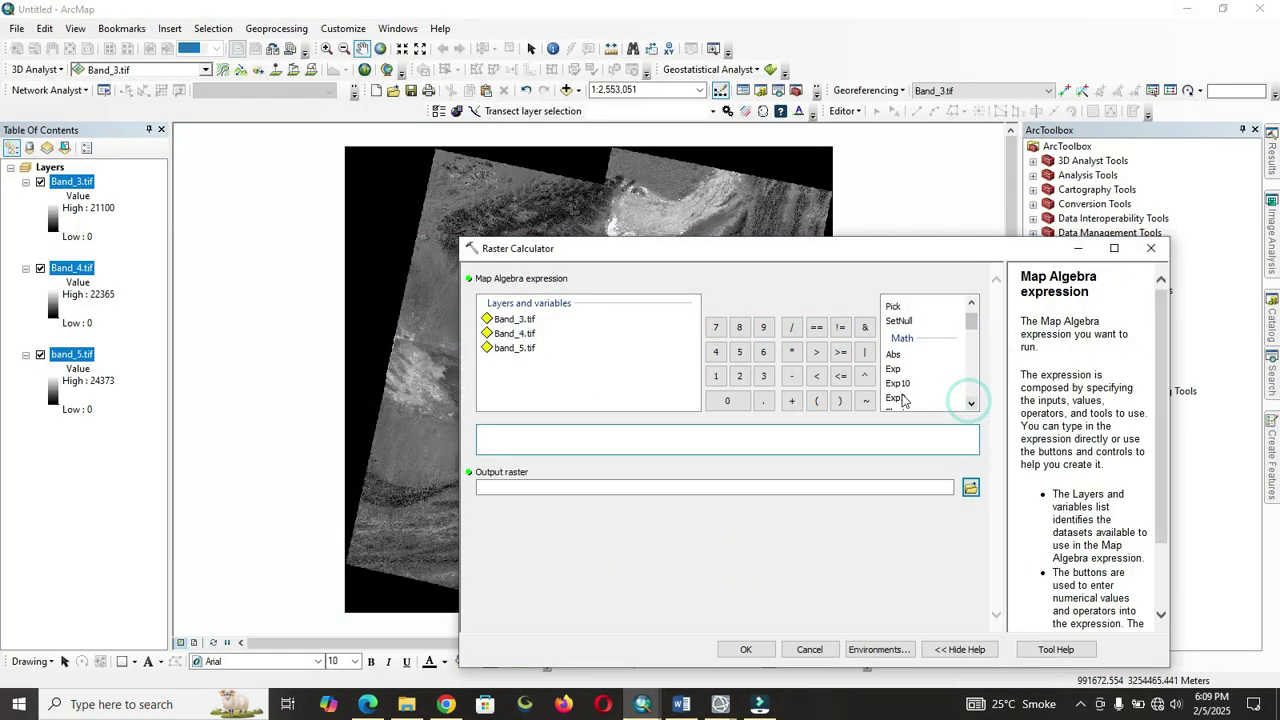
{"action": "left_click", "coordinate": [970, 404]}
{"action": "left_click", "coordinate": [971, 404]}
{"action": "double_click", "coordinate": [895, 384]}
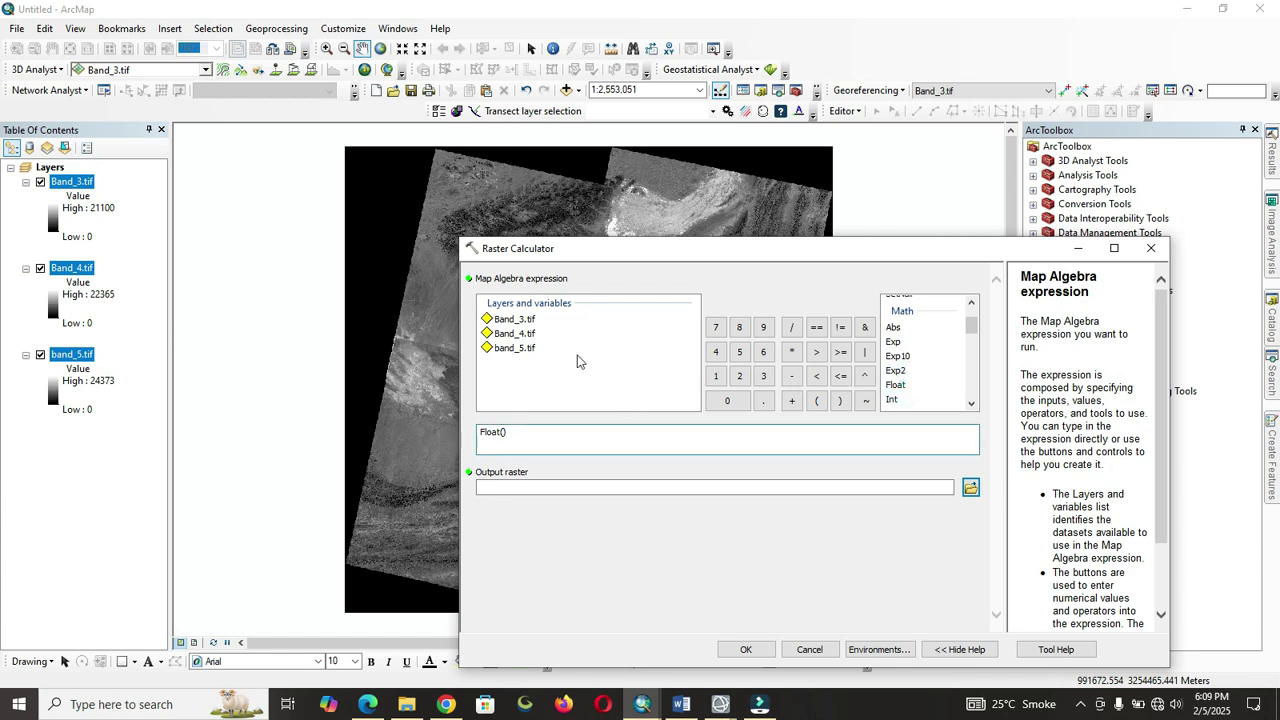
{"action": "double_click", "coordinate": [524, 349]}
{"action": "left_click", "coordinate": [795, 375]}
{"action": "double_click", "coordinate": [515, 335]}
- Complete the NDVI expression by dividing the numerator by Float("band_5.tif" + "Band_4.tif")
{"action": "left_click", "coordinate": [624, 442]}
{"action": "left_click", "coordinate": [792, 328]}
{"action": "double_click", "coordinate": [895, 385]}
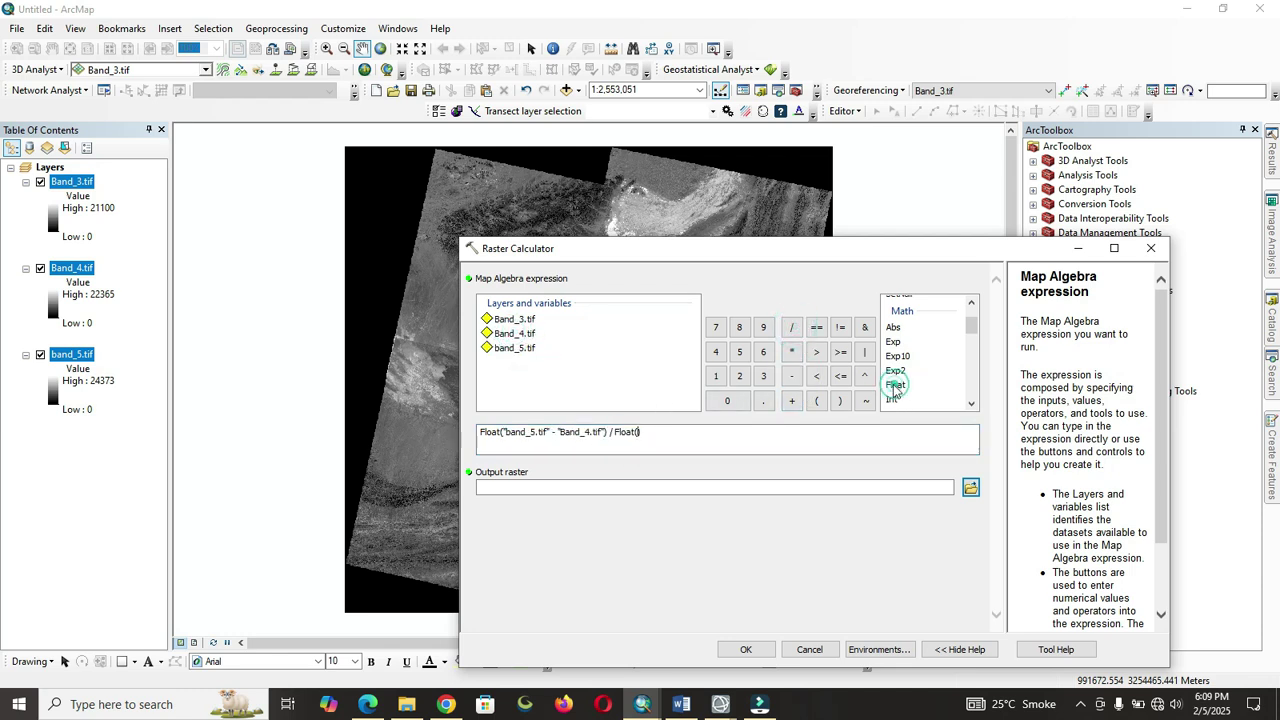
{"action": "double_click", "coordinate": [505, 350]}
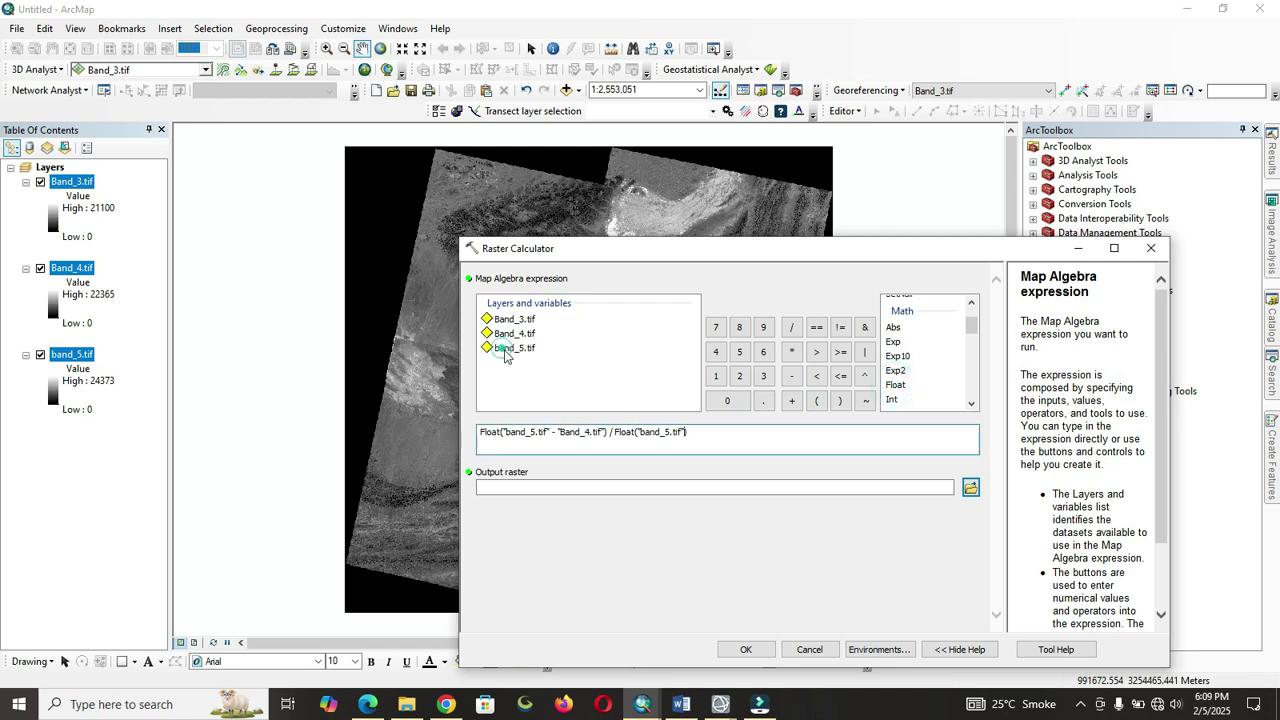
{"action": "left_click", "coordinate": [792, 400]}
{"action": "double_click", "coordinate": [514, 333]}
- Set the output raster to washuk_NDVI in E:\washuk_task\Raster_form.gdb and run the NDVI calculation
{"action": "left_click", "coordinate": [970, 488]}
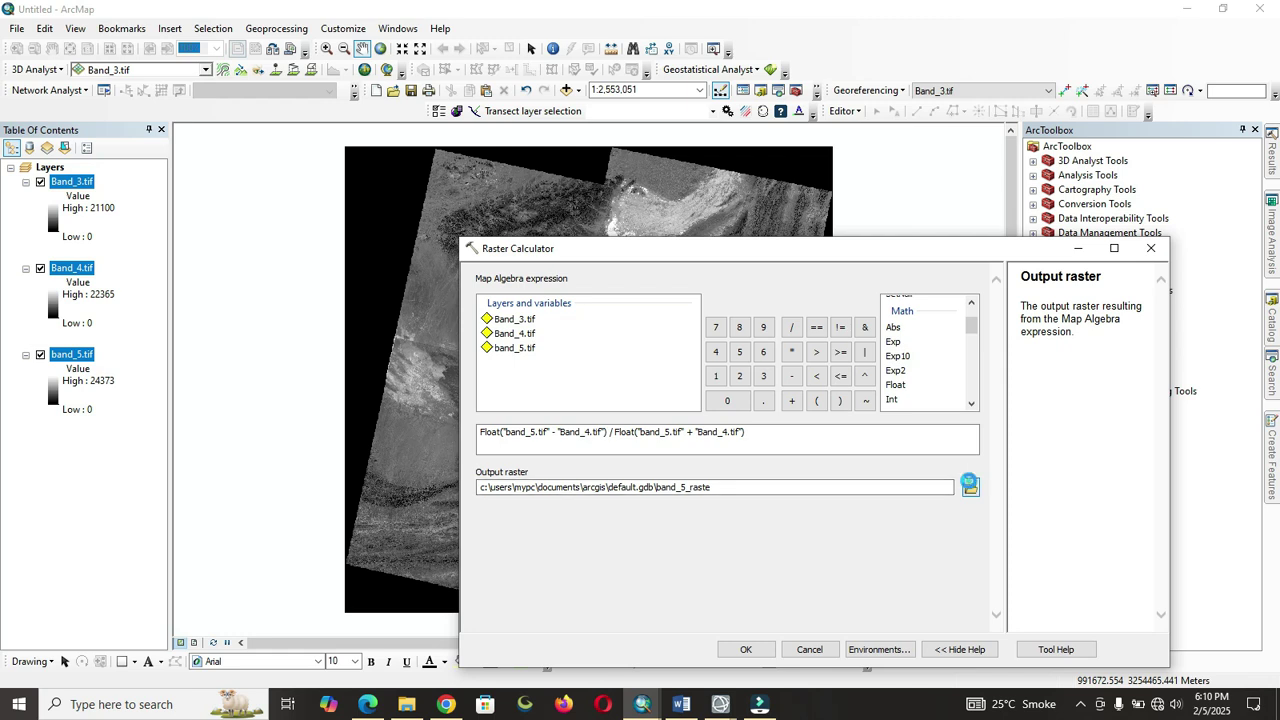
{"action": "left_click", "coordinate": [969, 485]}
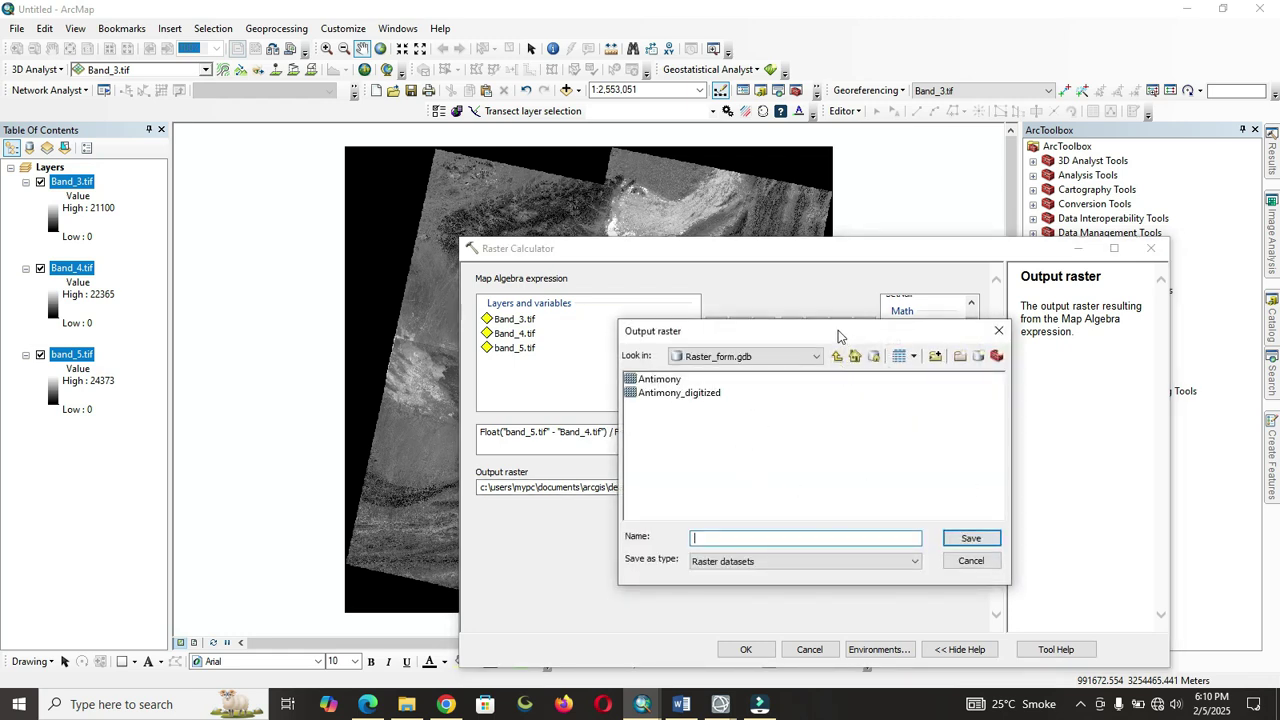
{"action": "left_click_drag", "start_coordinate": [838, 330], "coordinate": [824, 274]}
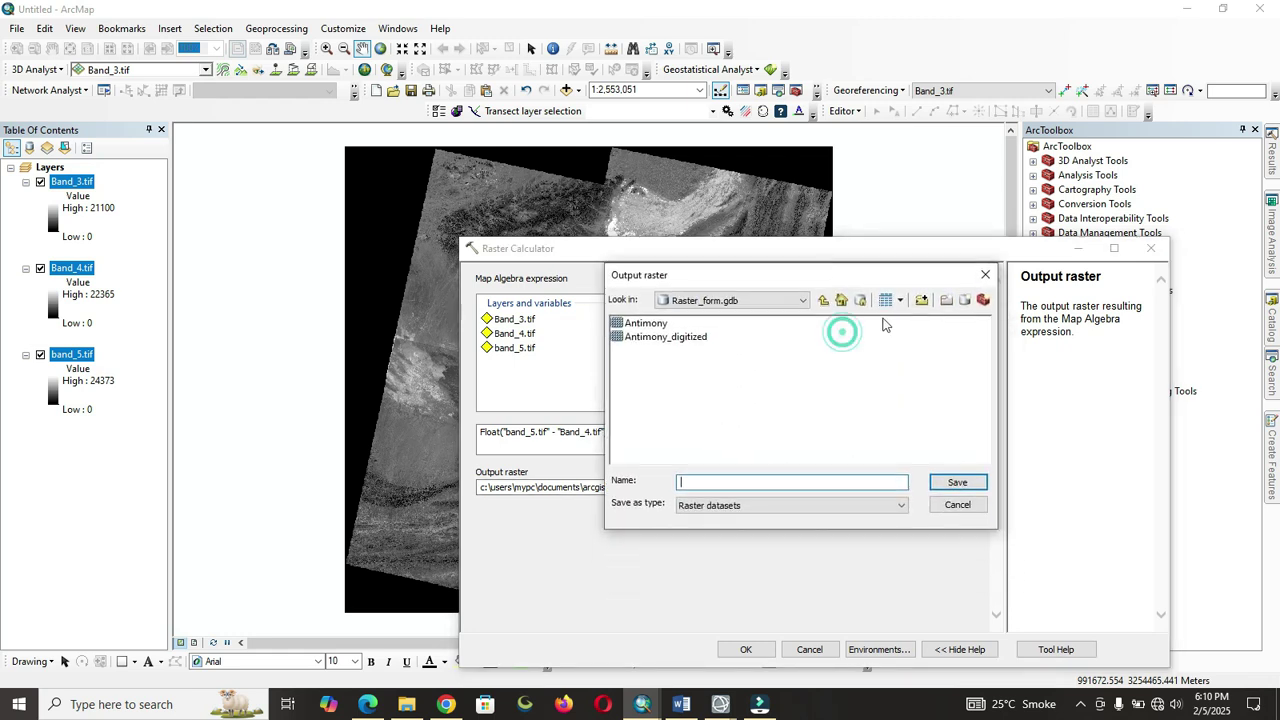
{"action": "left_click", "coordinate": [821, 301]}
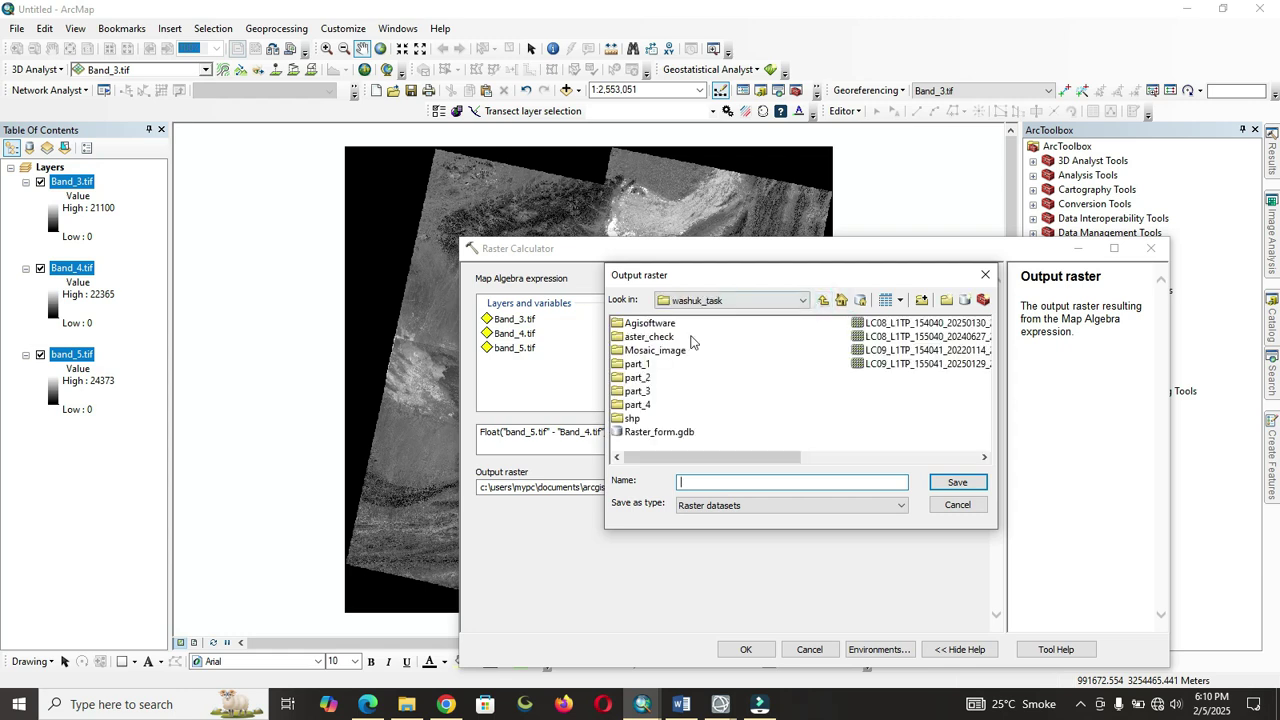
{"action": "double_click", "coordinate": [672, 431]}
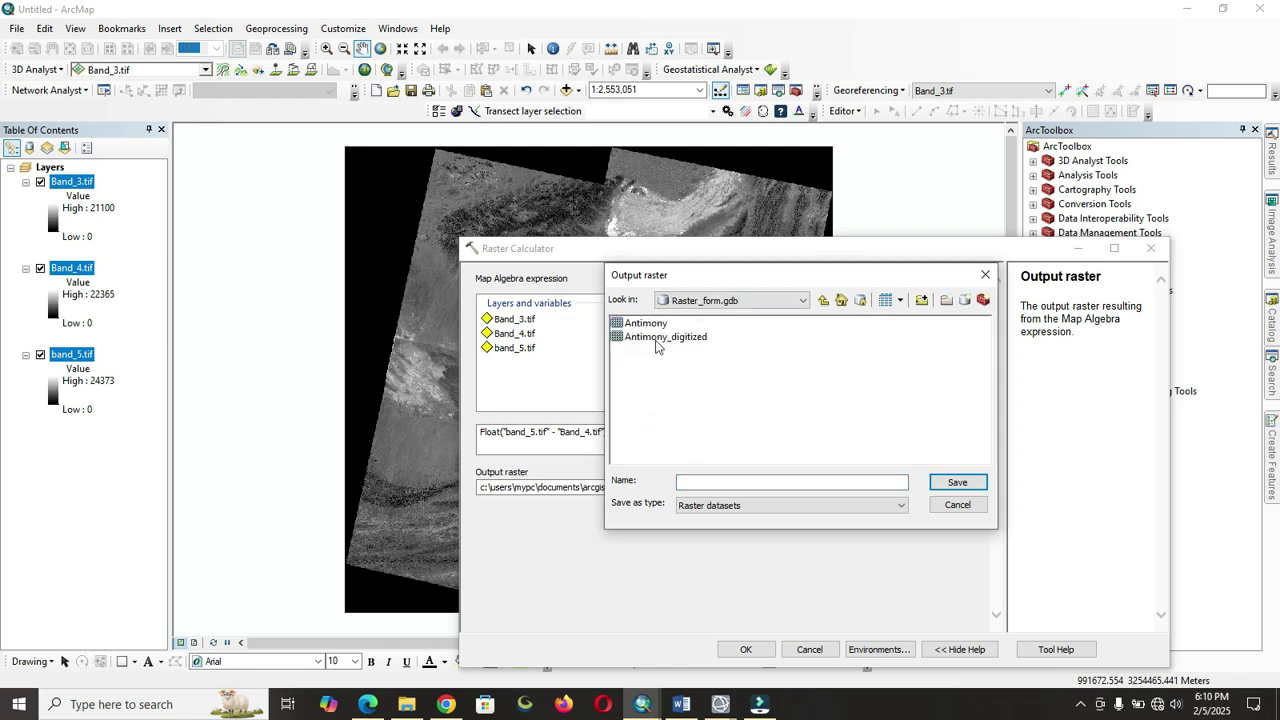
{"action": "left_click", "coordinate": [686, 481]}
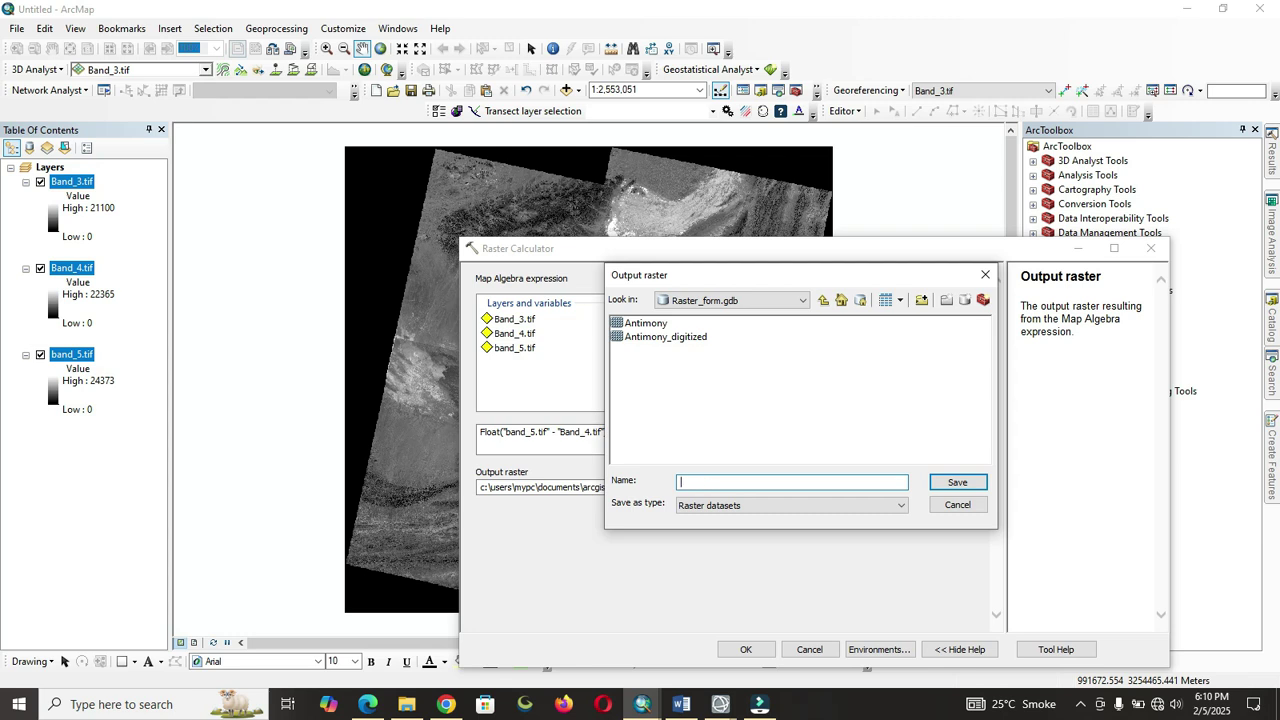
{"action": "key", "text": "Down"}
{"action": "left_click", "coordinate": [711, 482]}
{"action": "left_click", "coordinate": [978, 482]}
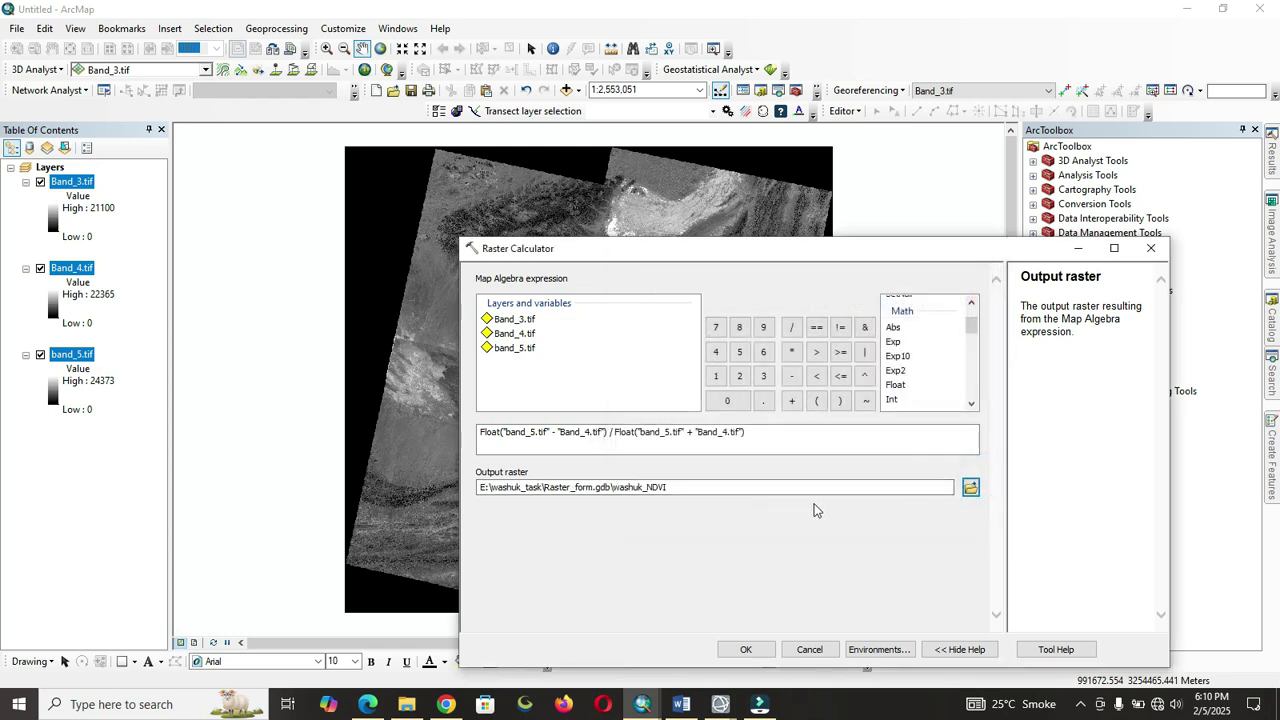
{"action": "left_click", "coordinate": [746, 650]}
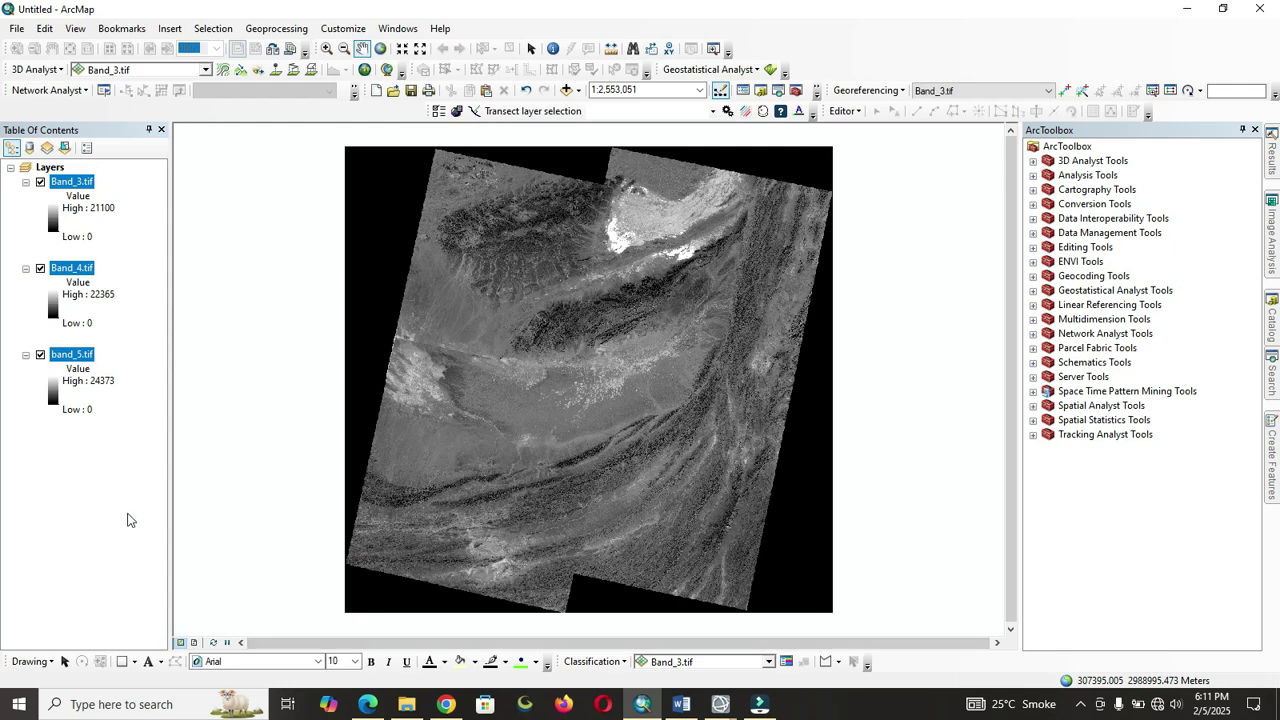
{"action": "left_click", "coordinate": [99, 445]}
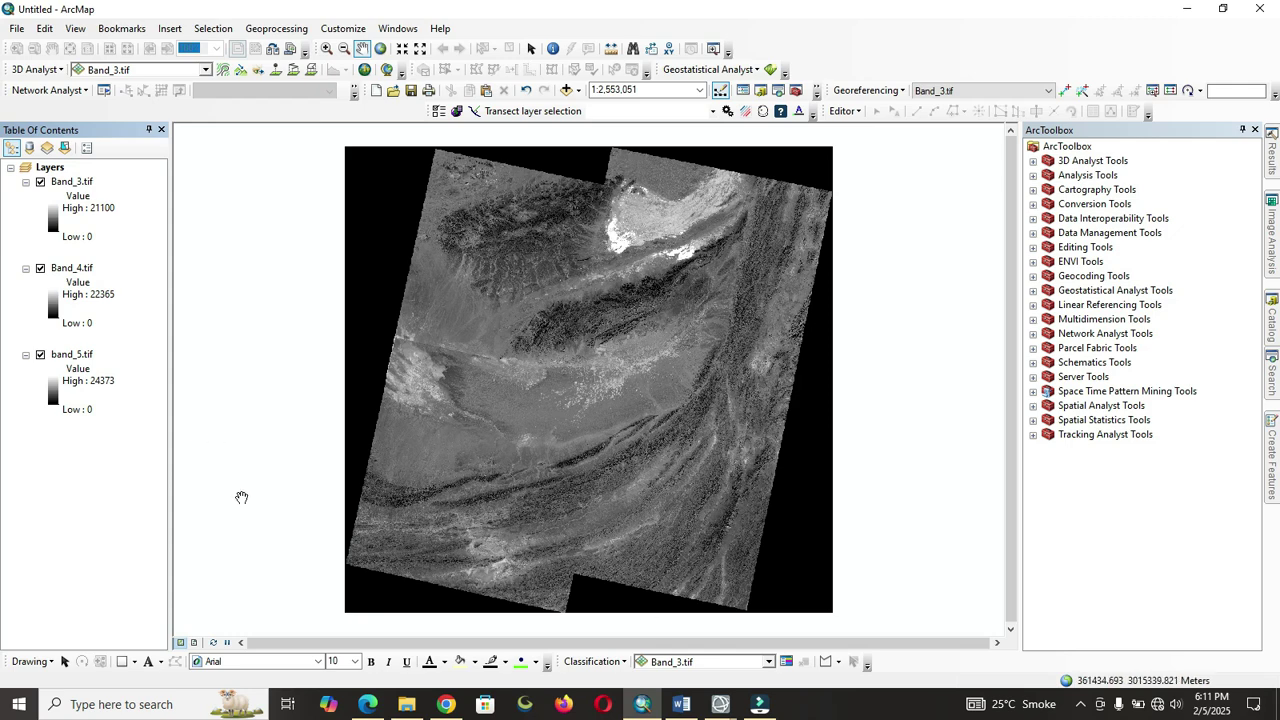
{"action": "left_click", "coordinate": [1187, 10]}
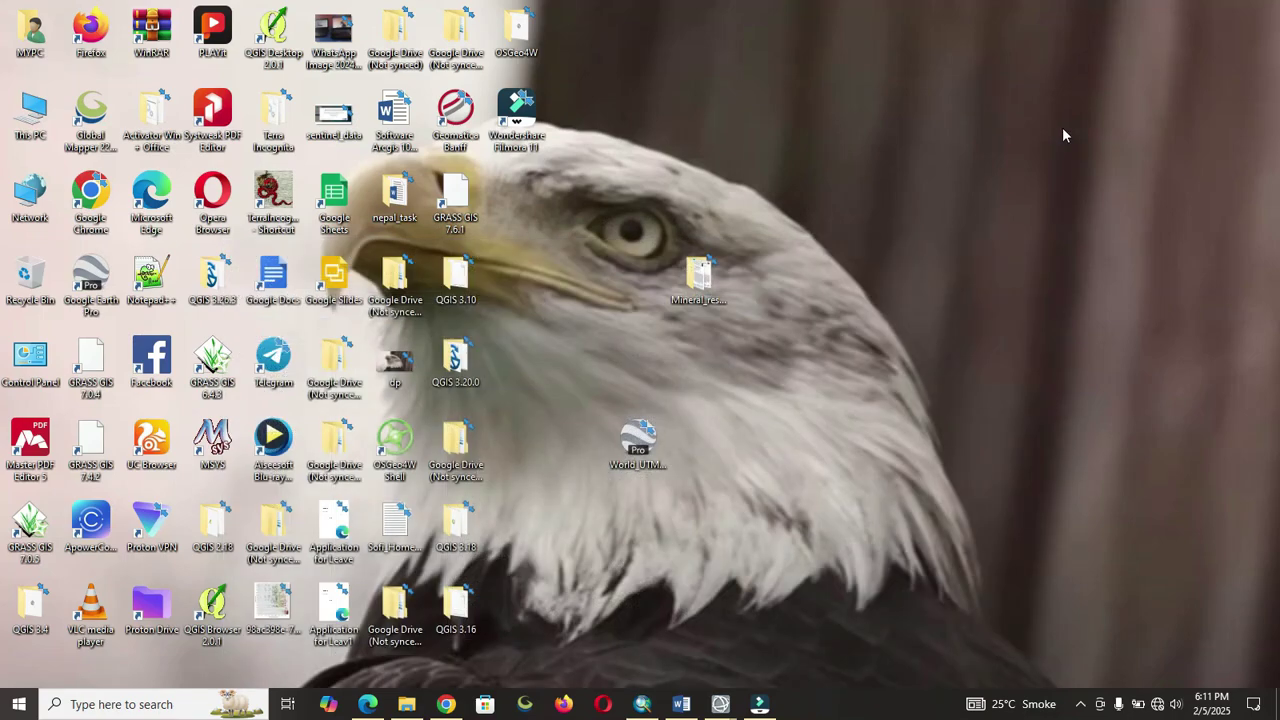
{"action": "right_click", "coordinate": [1001, 283]}
{"action": "left_click", "coordinate": [1034, 332]}
{"action": "left_click", "coordinate": [642, 704]}
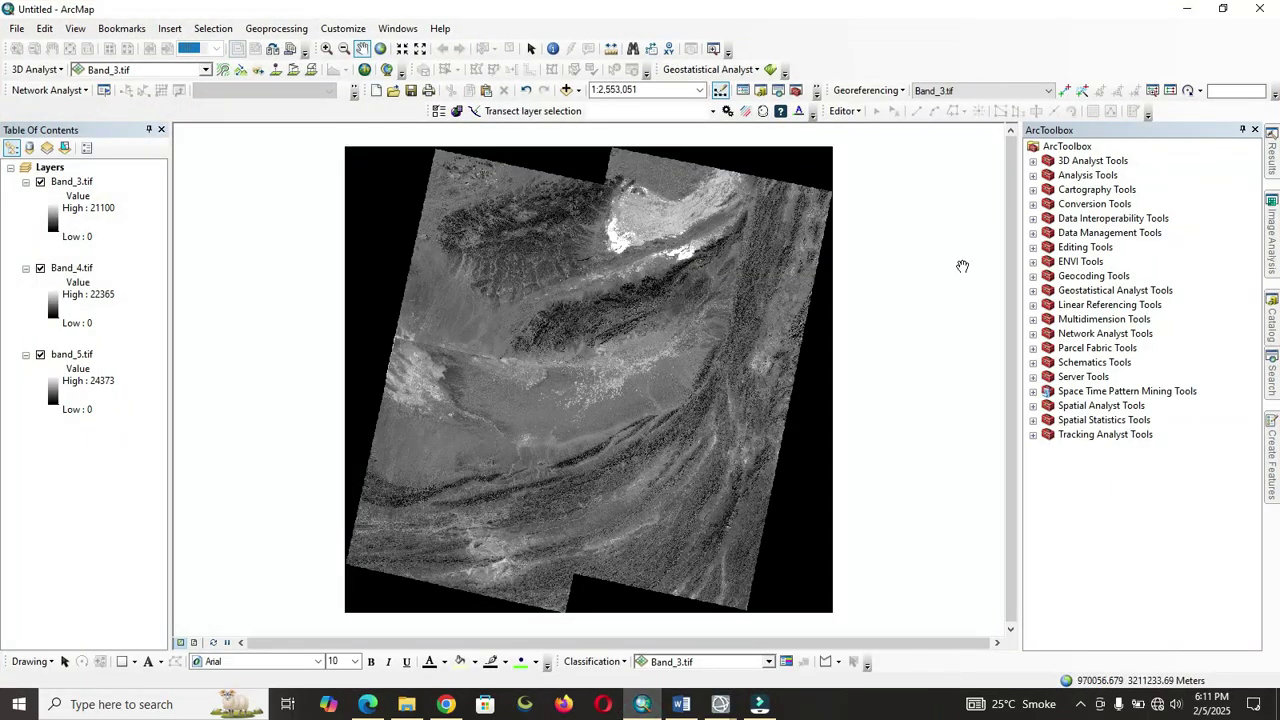
{"action": "left_click", "coordinate": [1079, 704]}
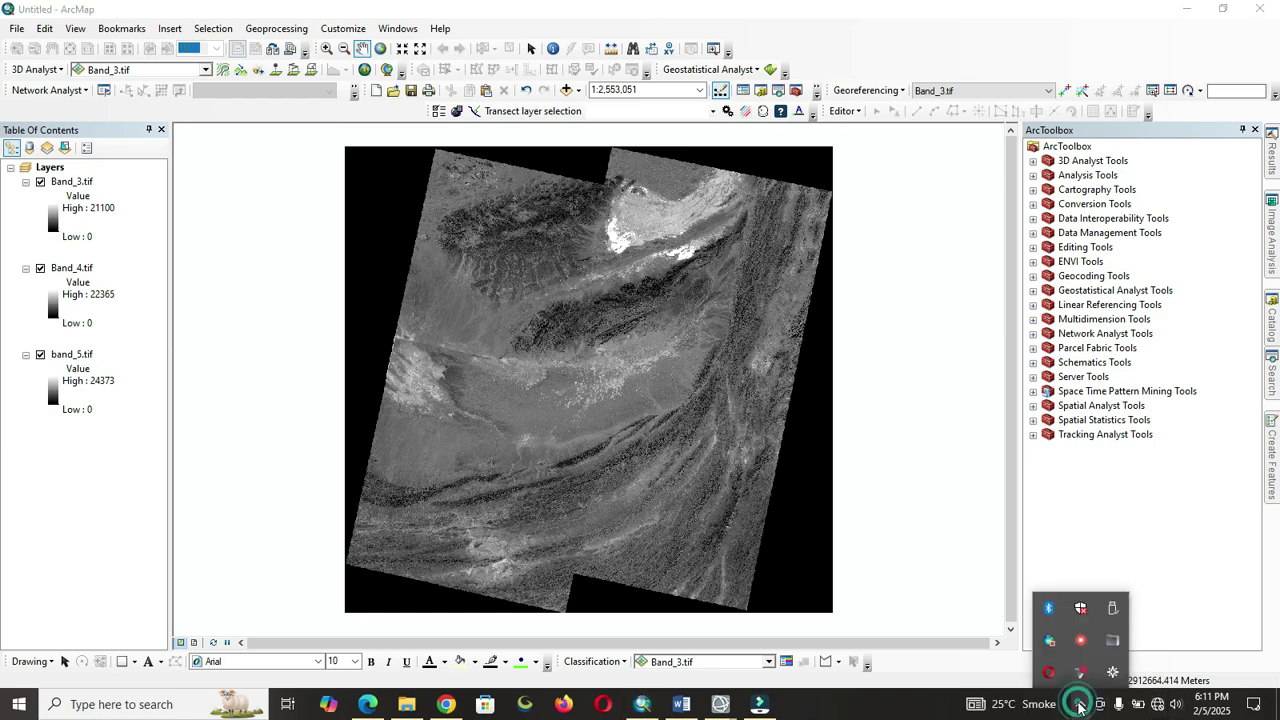
{"action": "key", "text": "super+d"}
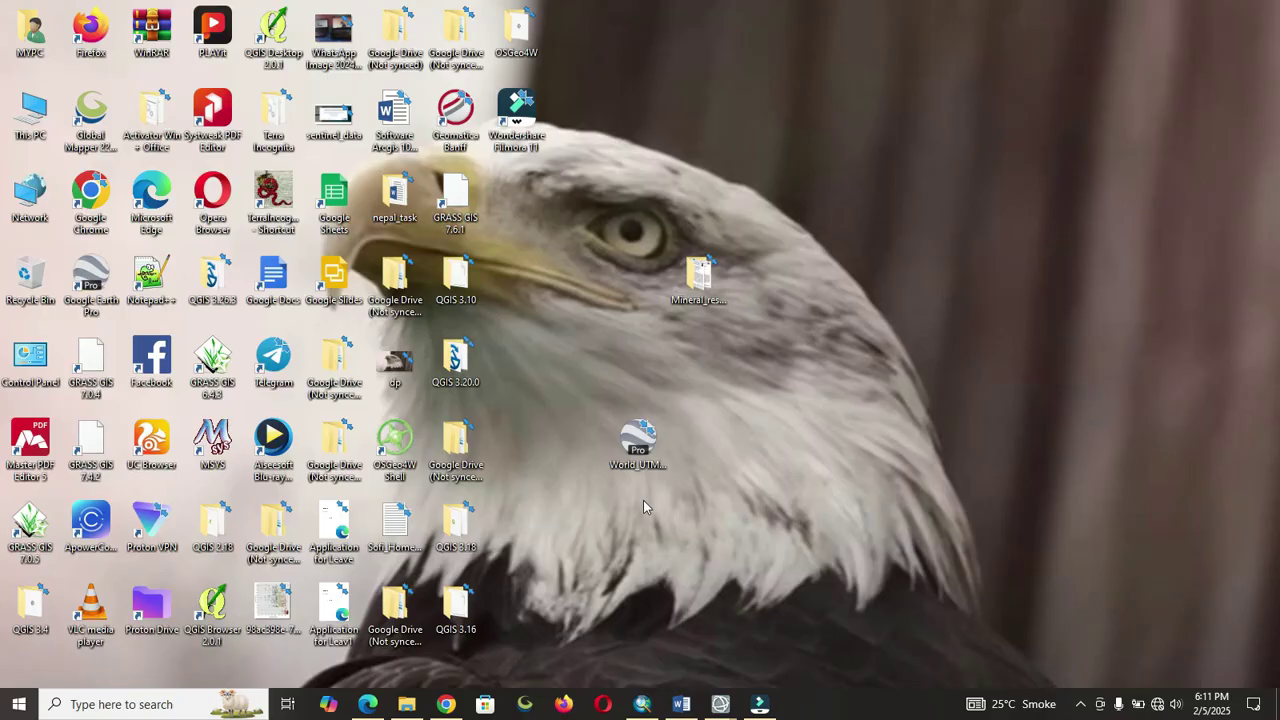
- Switch to ENVI, close it, refresh the desktop and return to ArcMap
{"action": "left_click", "coordinate": [1080, 704]}
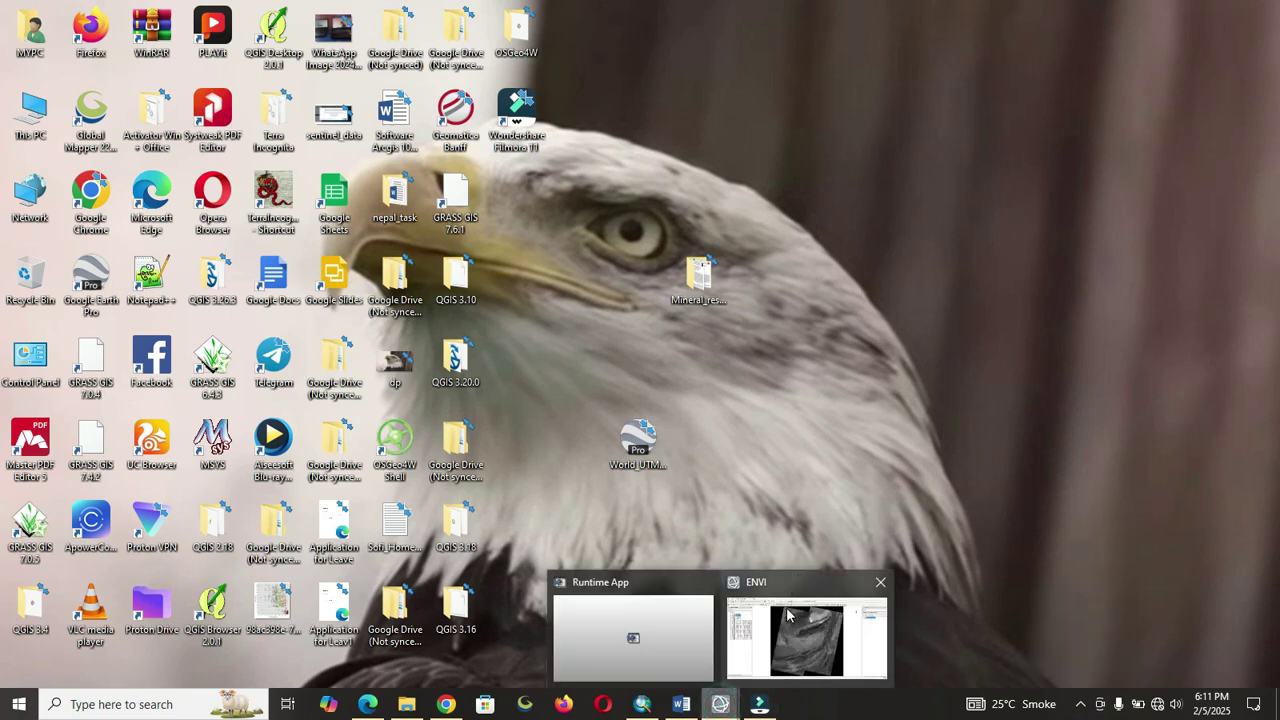
{"action": "left_click", "coordinate": [790, 618]}
{"action": "left_click", "coordinate": [1236, 32]}
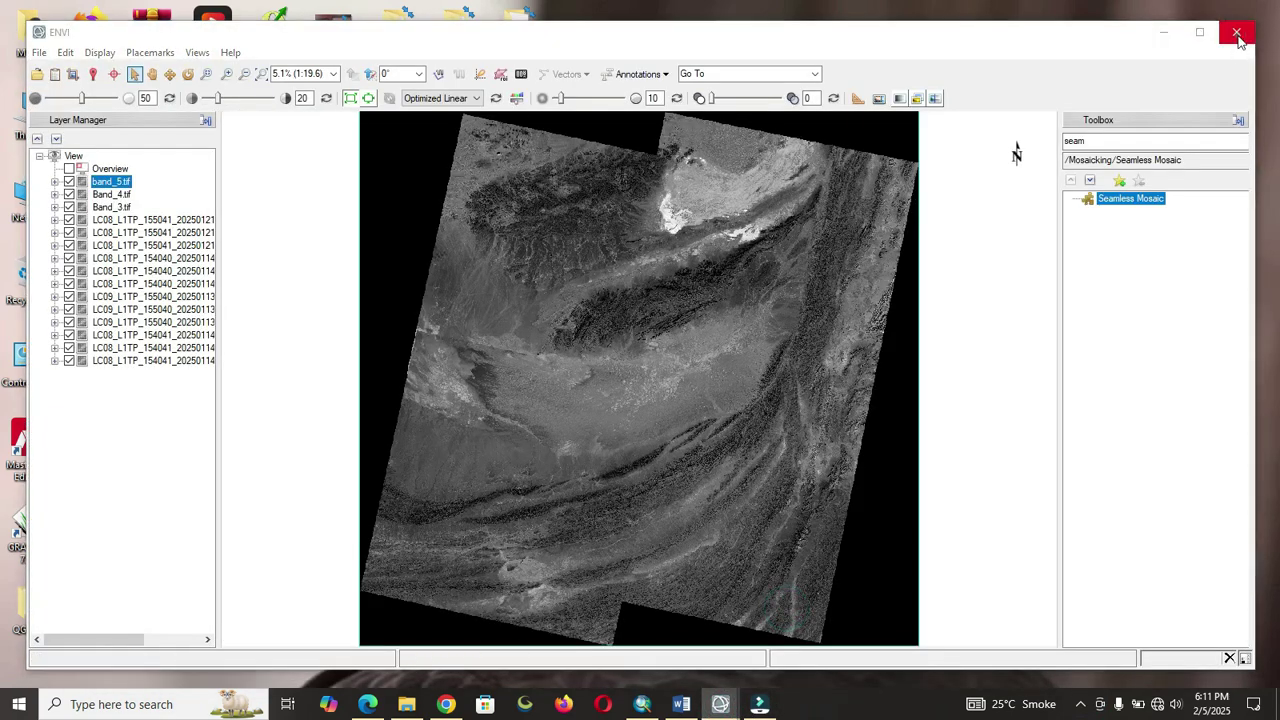
{"action": "left_click", "coordinate": [645, 398]}
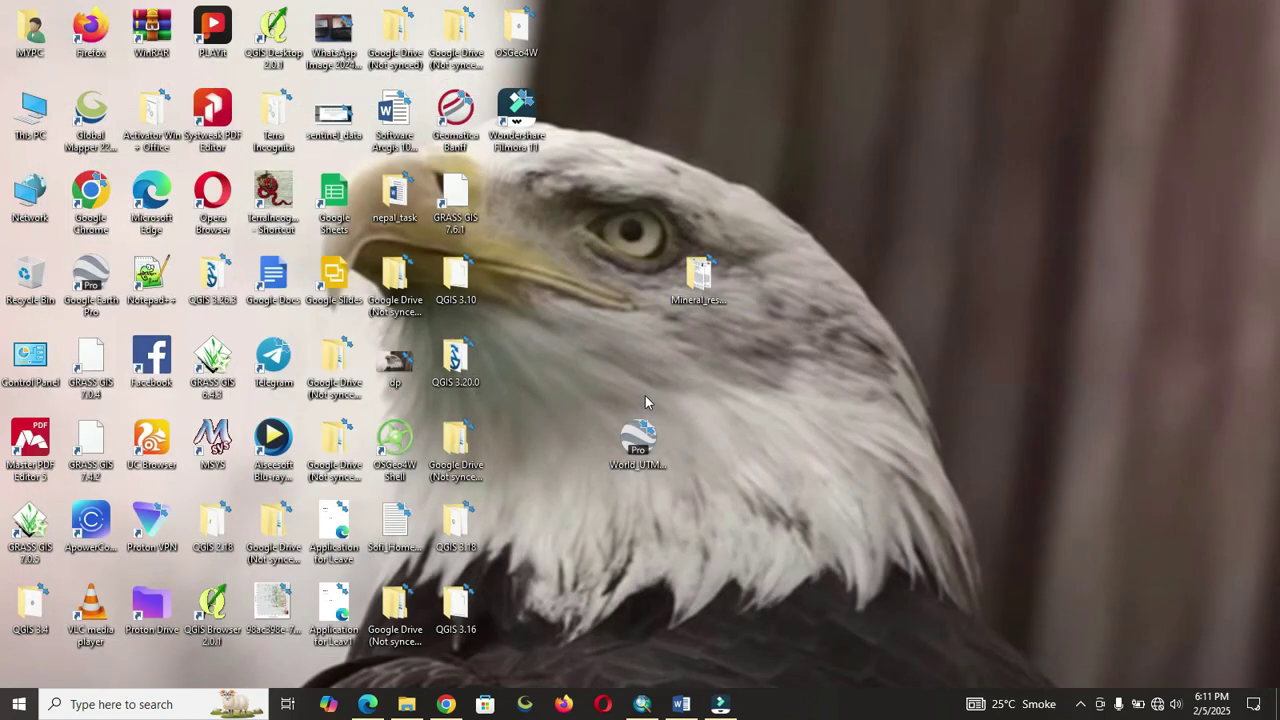
{"action": "right_click", "coordinate": [869, 344]}
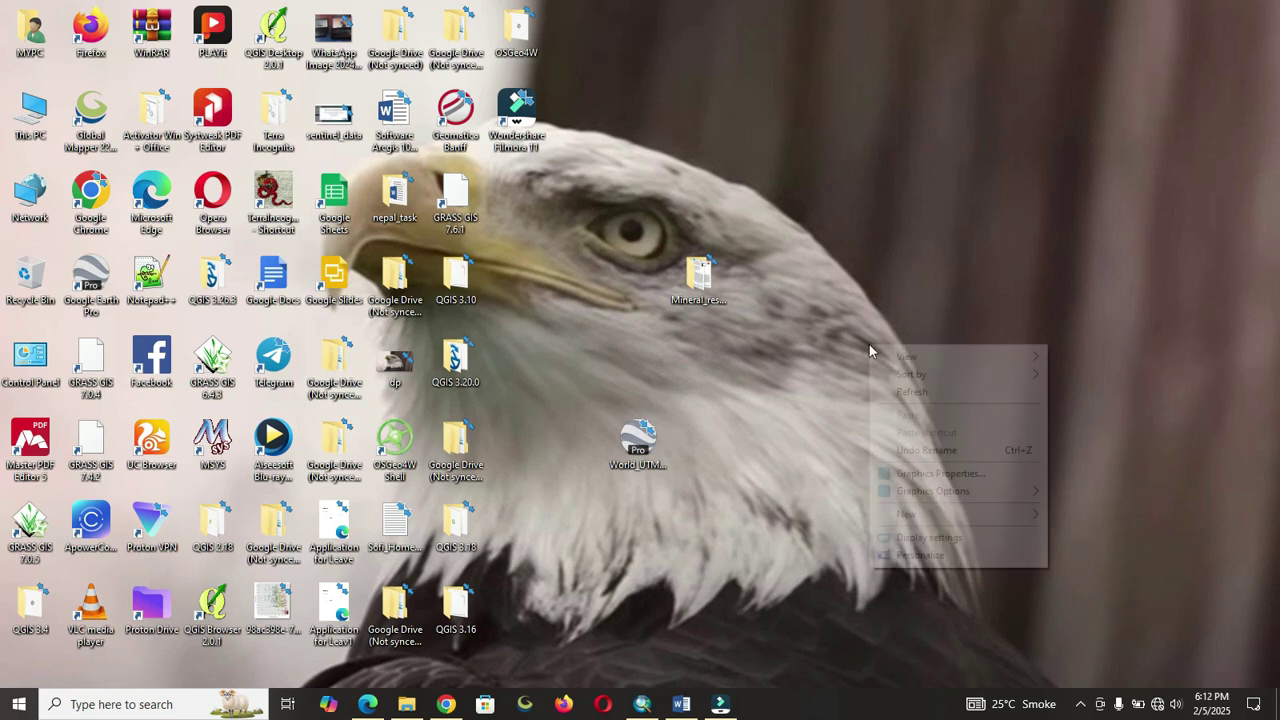
{"action": "left_click", "coordinate": [962, 394]}
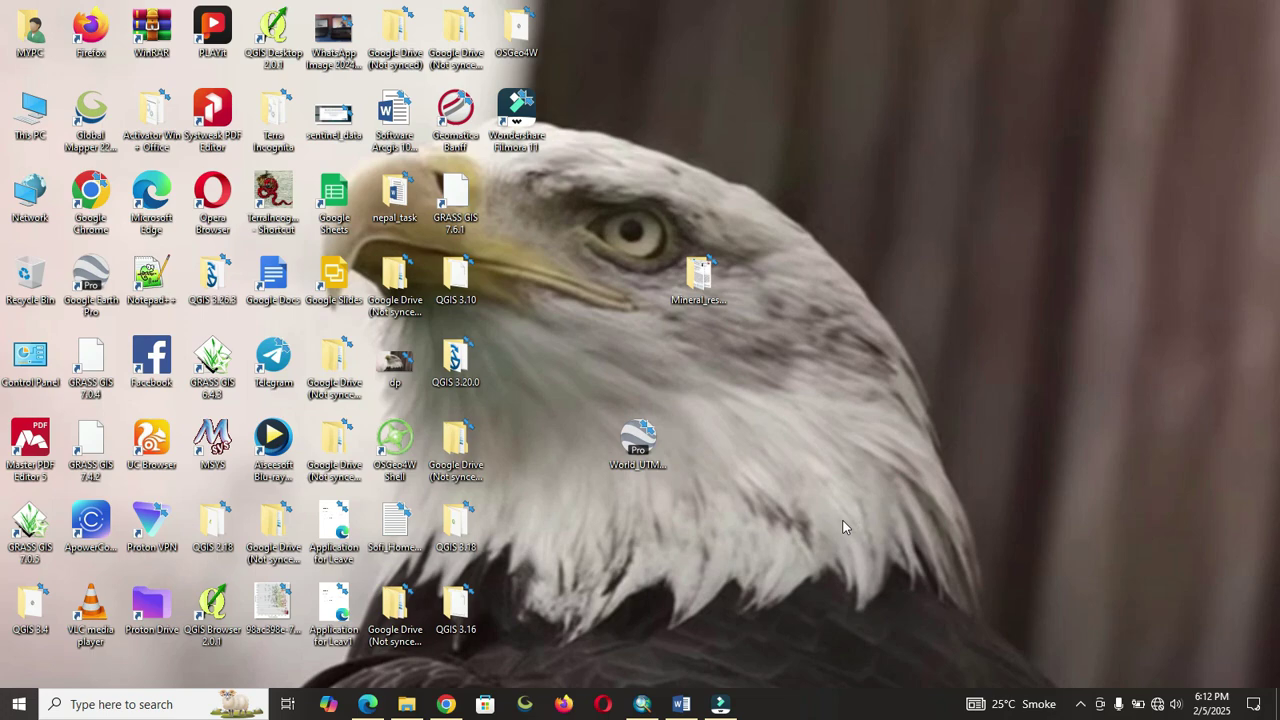
{"action": "left_click", "coordinate": [642, 704]}
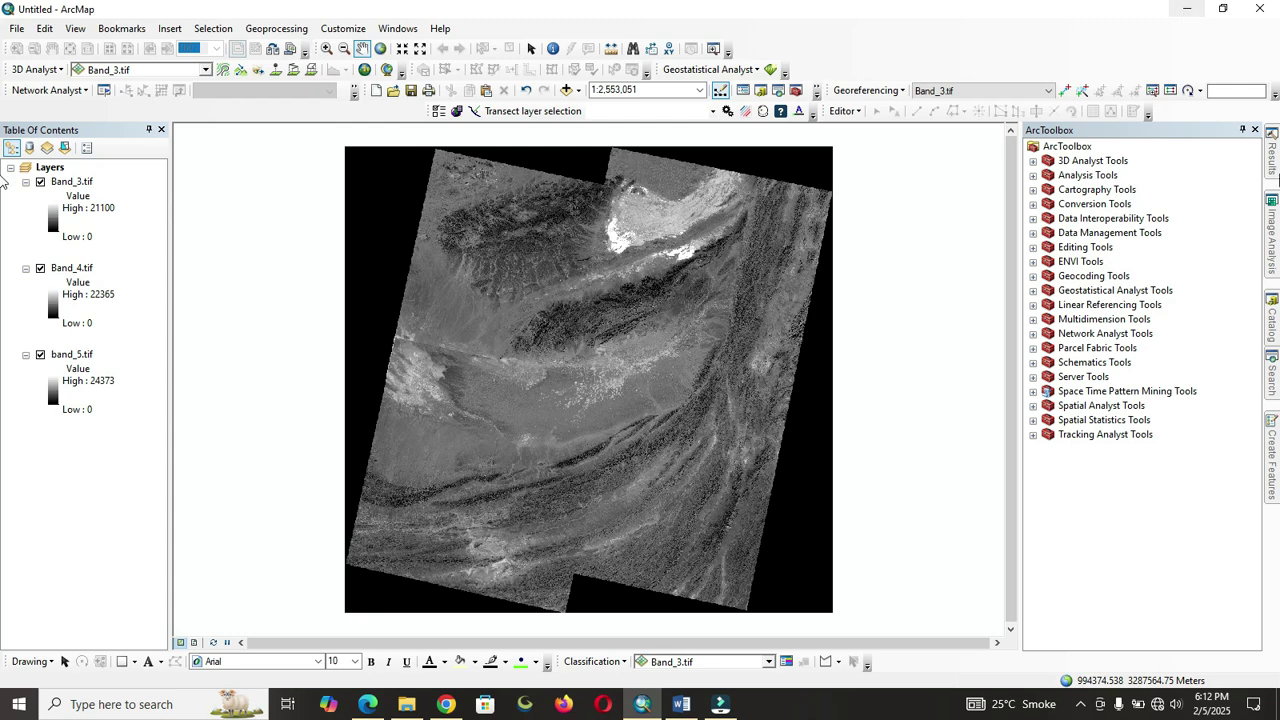
{"action": "left_click", "coordinate": [1272, 160]}
{"action": "left_click", "coordinate": [817, 147]}
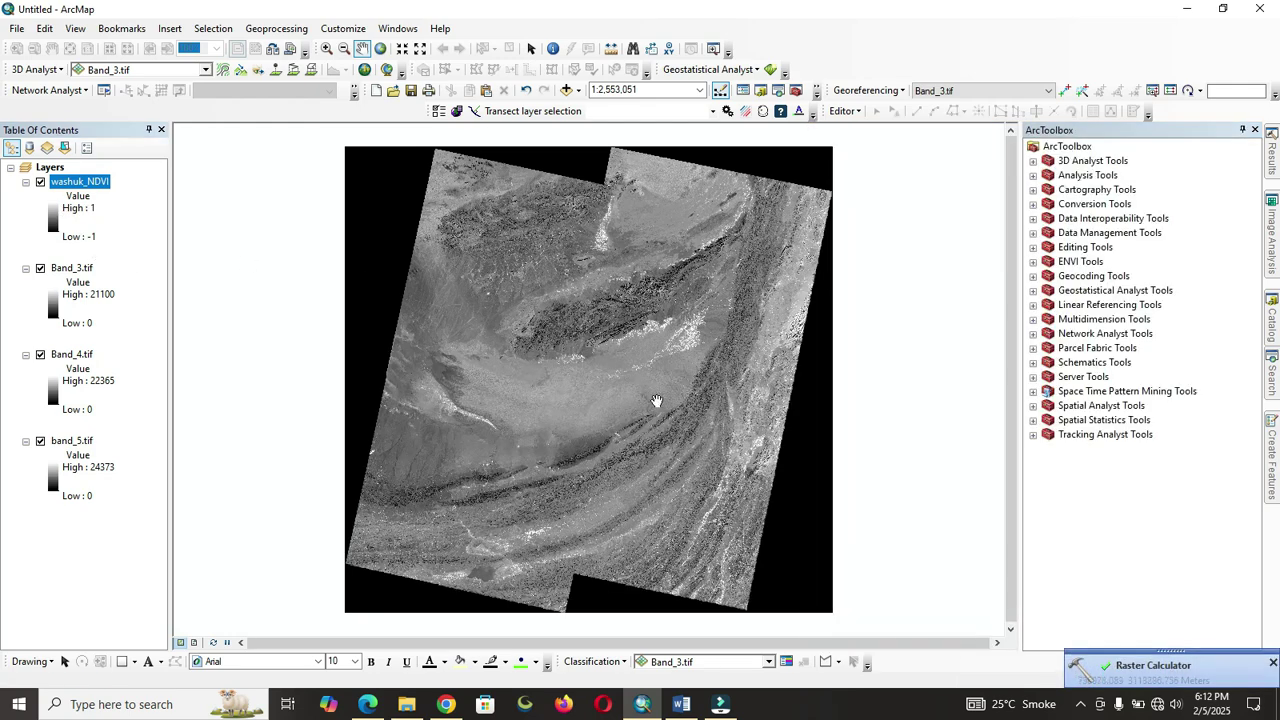
- Open the Spatial Analyst Raster Calculator from the search results and start a new expression with the Float function
{"action": "left_click", "coordinate": [1272, 322]}
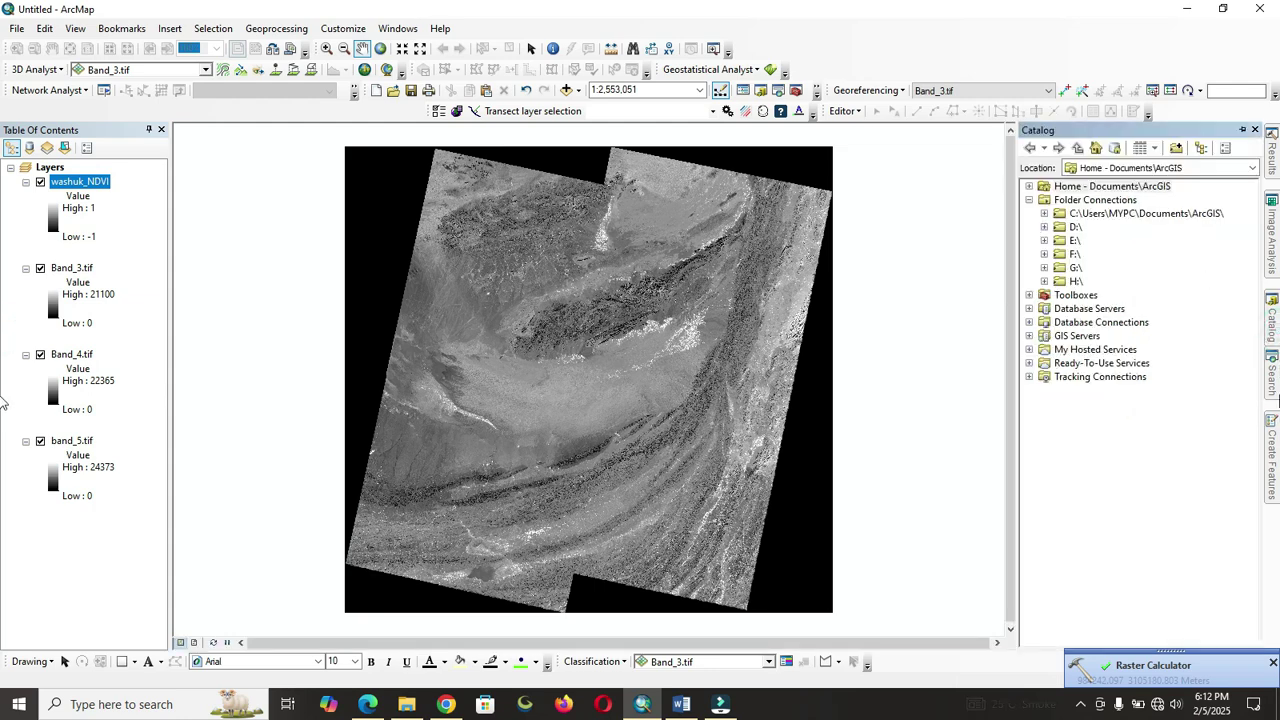
{"action": "left_click", "coordinate": [1272, 362]}
{"action": "double_click", "coordinate": [1078, 300]}
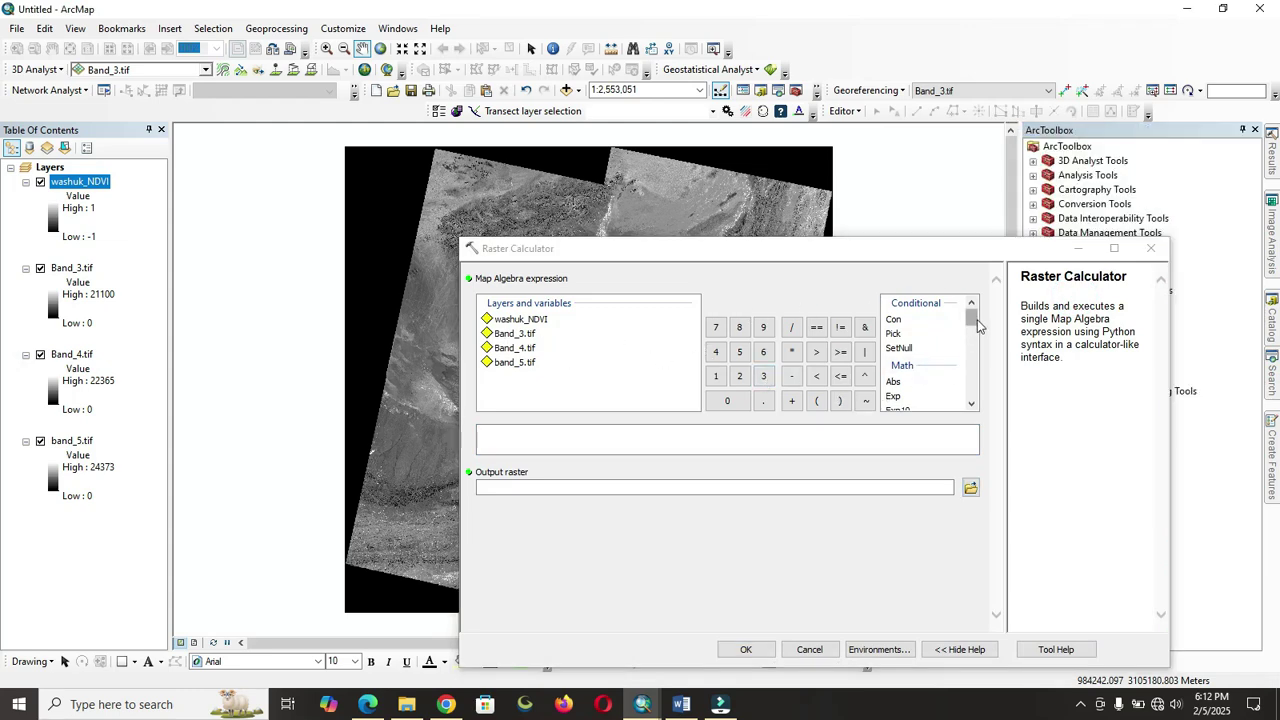
{"action": "left_click", "coordinate": [971, 404]}
{"action": "left_click", "coordinate": [971, 404]}
{"action": "left_click", "coordinate": [971, 404]}
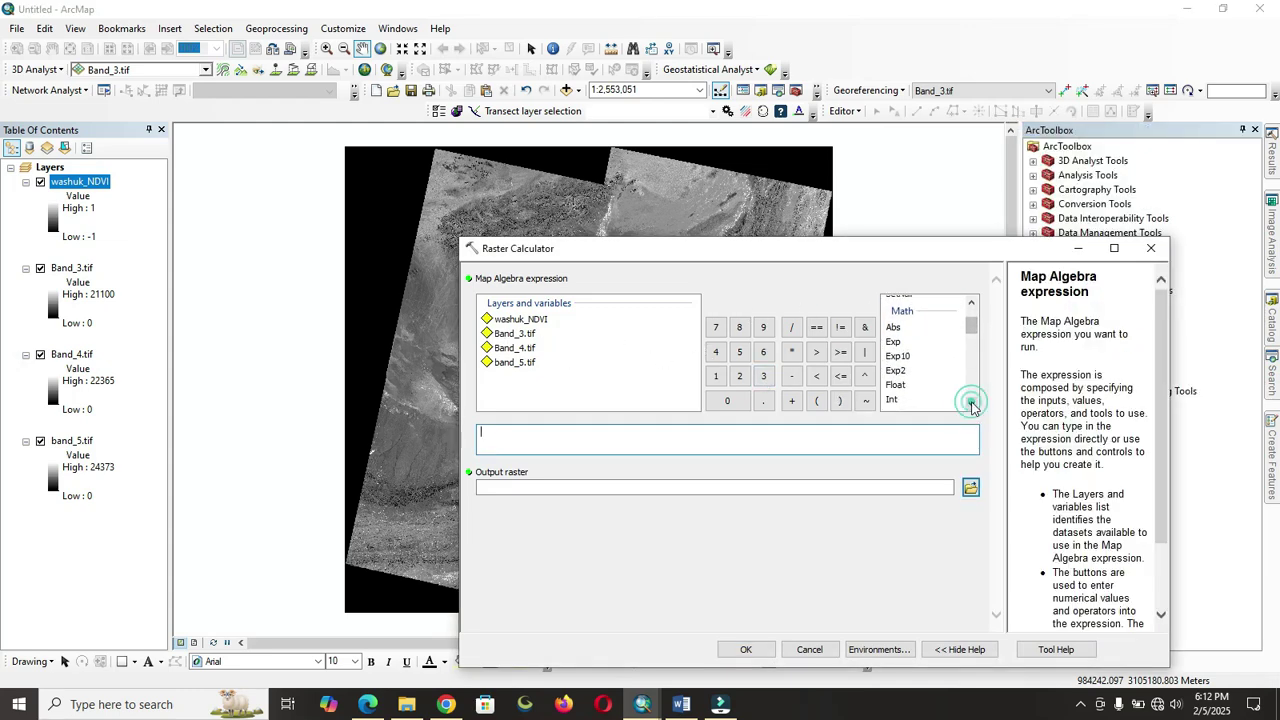
{"action": "double_click", "coordinate": [896, 385]}
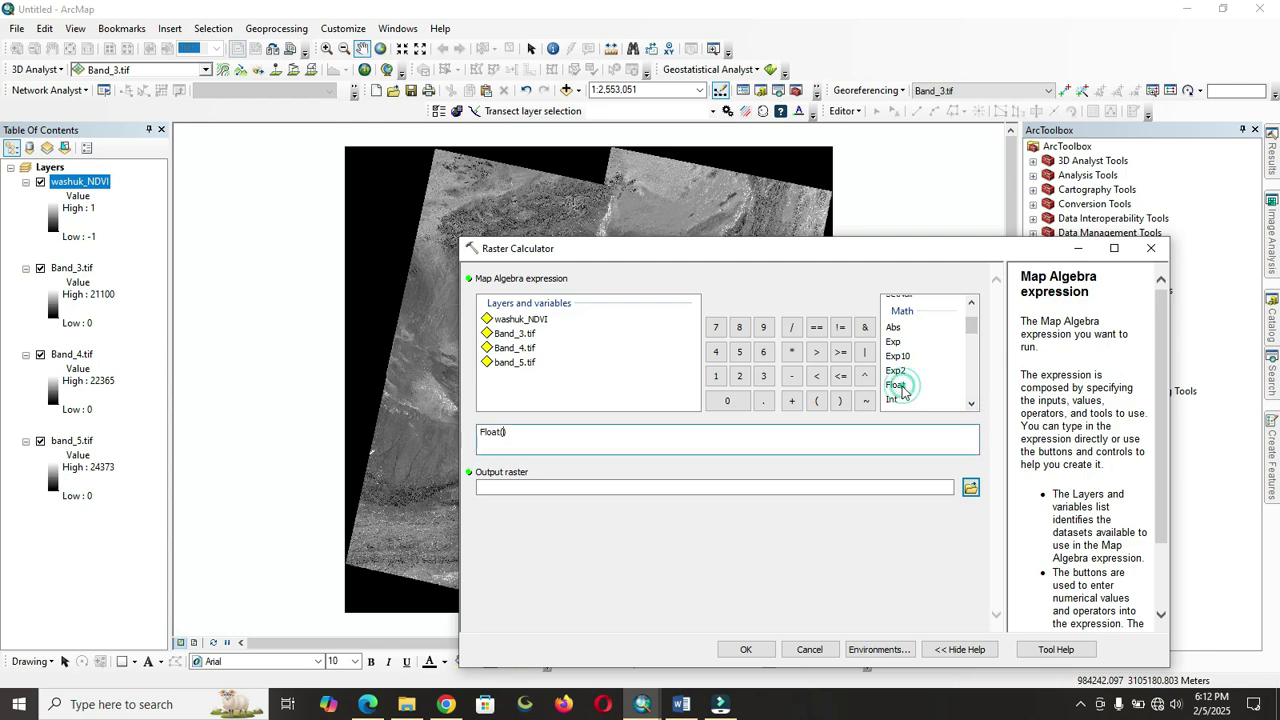
- Consult the NDWI formula in Word and complete the numerator in Raster Calculator as Float("Band_3.tif" - "band_5.tif")
{"action": "left_click", "coordinate": [681, 704]}
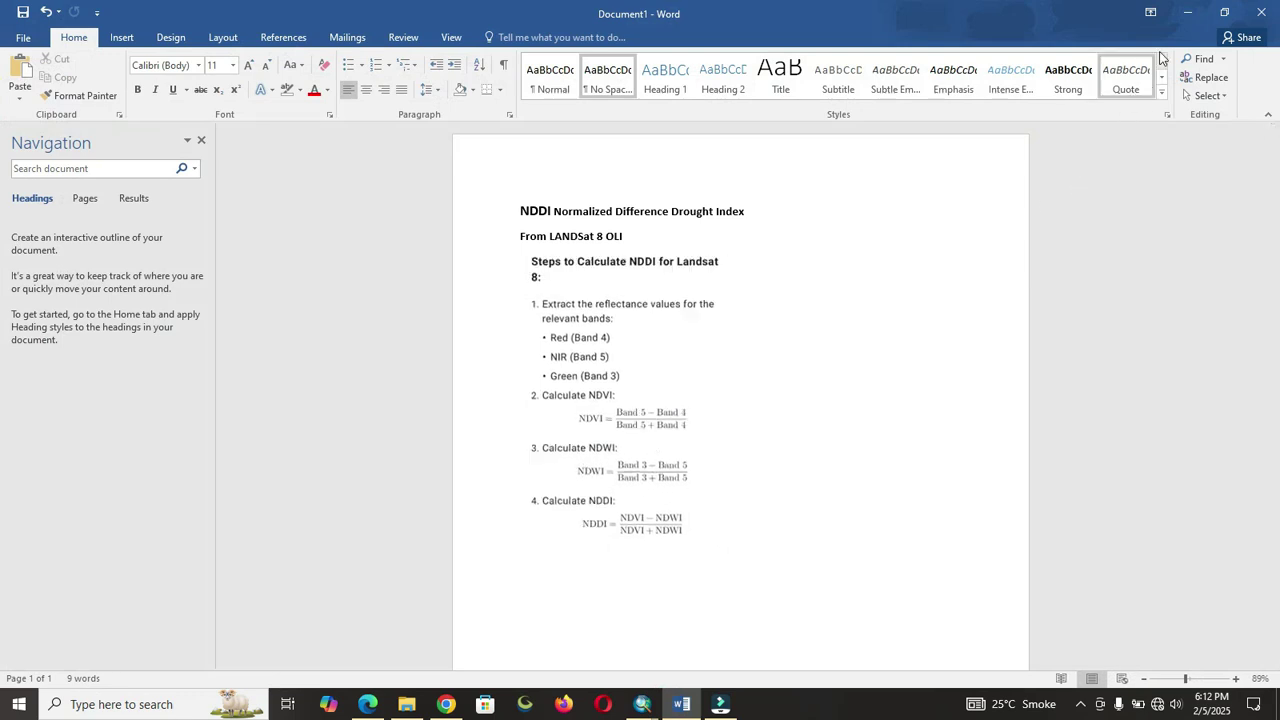
{"action": "left_click", "coordinate": [1187, 12]}
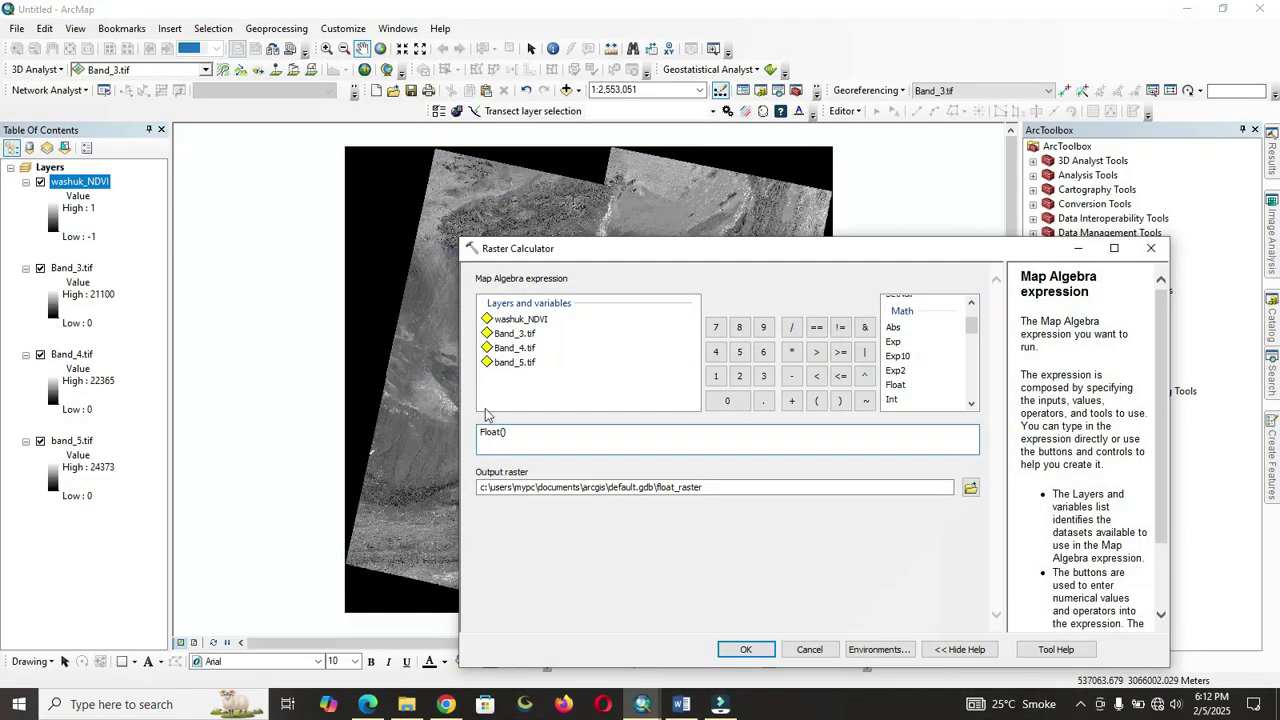
{"action": "double_click", "coordinate": [518, 338]}
{"action": "double_click", "coordinate": [514, 362]}
{"action": "left_click", "coordinate": [620, 440]}
{"action": "type", "text": ")"}
- Complete the NDWI expression by dividing the numerator by Float("Band_3.tif" + "band_5.tif")
{"action": "left_click", "coordinate": [791, 327]}
{"action": "double_click", "coordinate": [898, 385]}
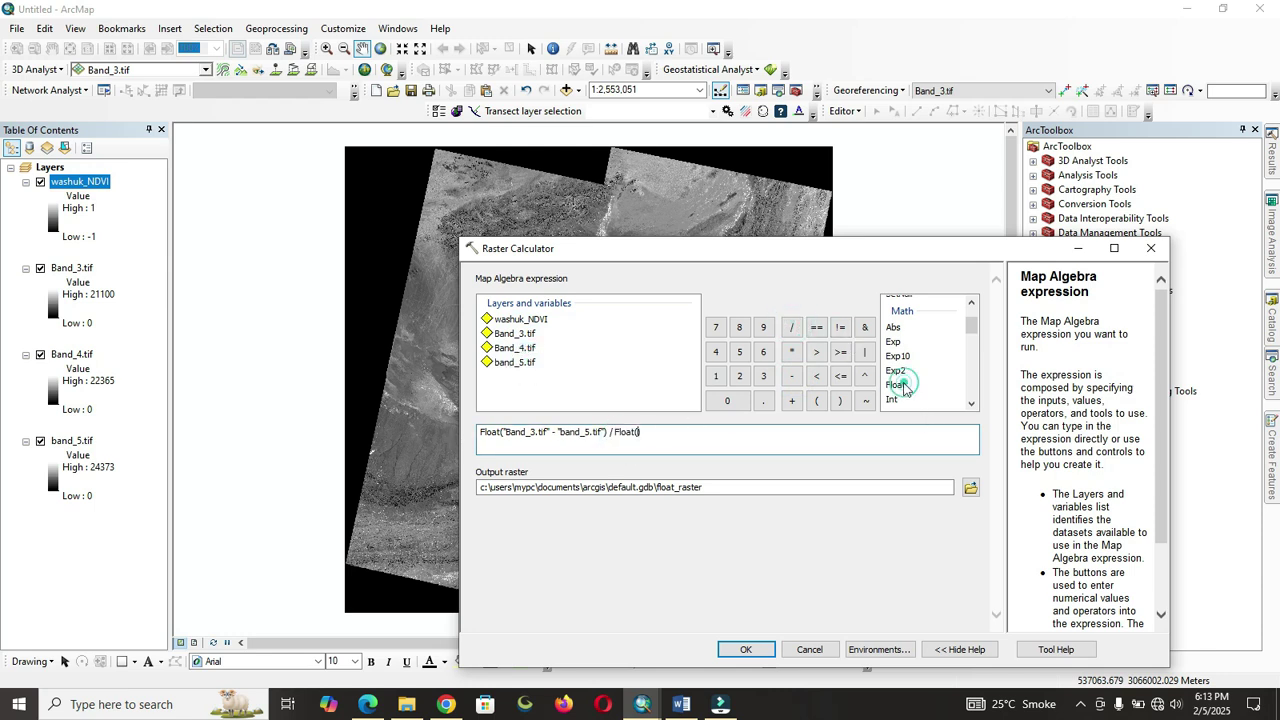
{"action": "double_click", "coordinate": [514, 333]}
{"action": "left_click", "coordinate": [791, 400]}
{"action": "left_click", "coordinate": [497, 363]}
{"action": "double_click", "coordinate": [497, 364]}
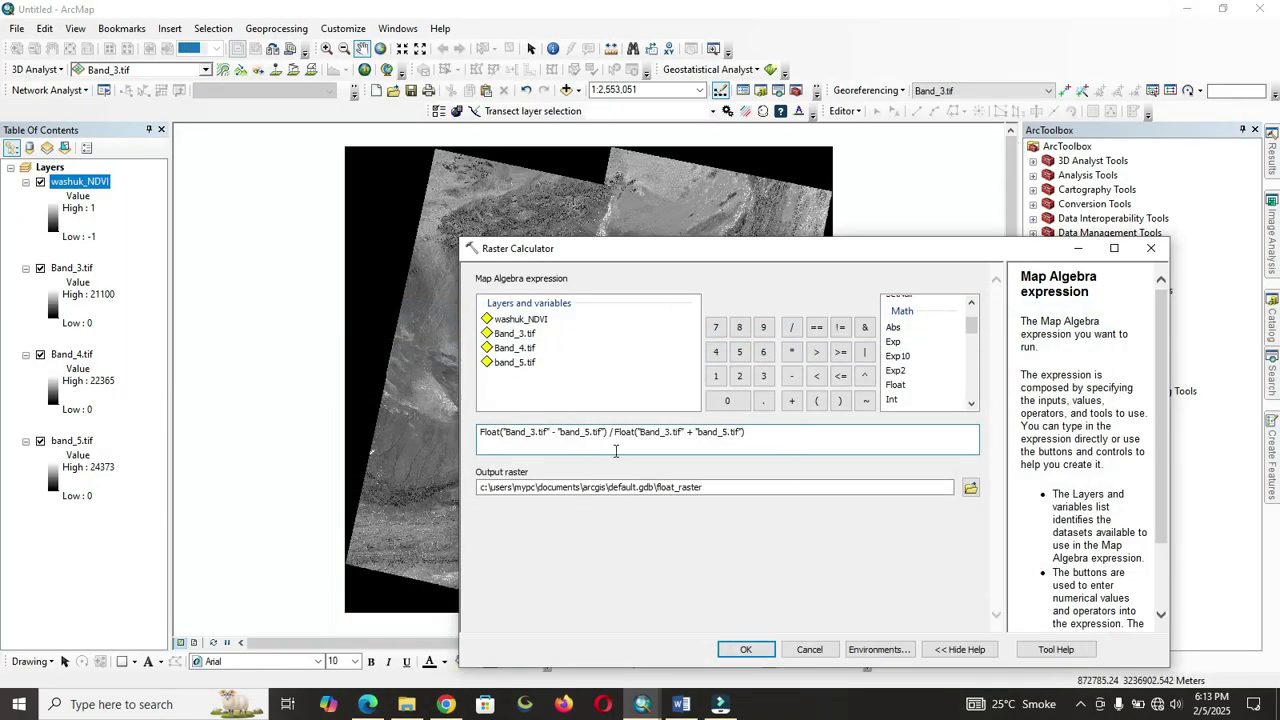
- Set the output raster to NDWI in Raster_form.gdb and run the NDWI calculation
{"action": "left_click", "coordinate": [973, 489]}
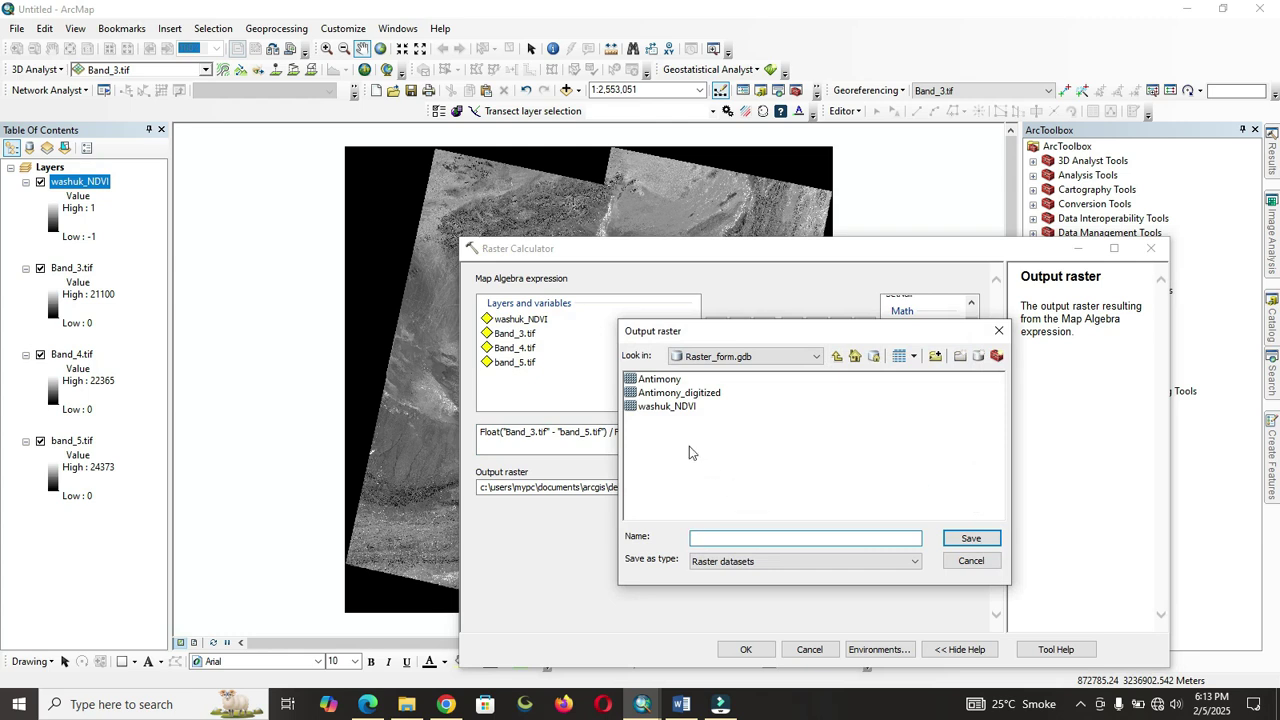
{"action": "left_click", "coordinate": [722, 539]}
{"action": "type", "text": "NDWI"}
{"action": "key", "text": "Return"}
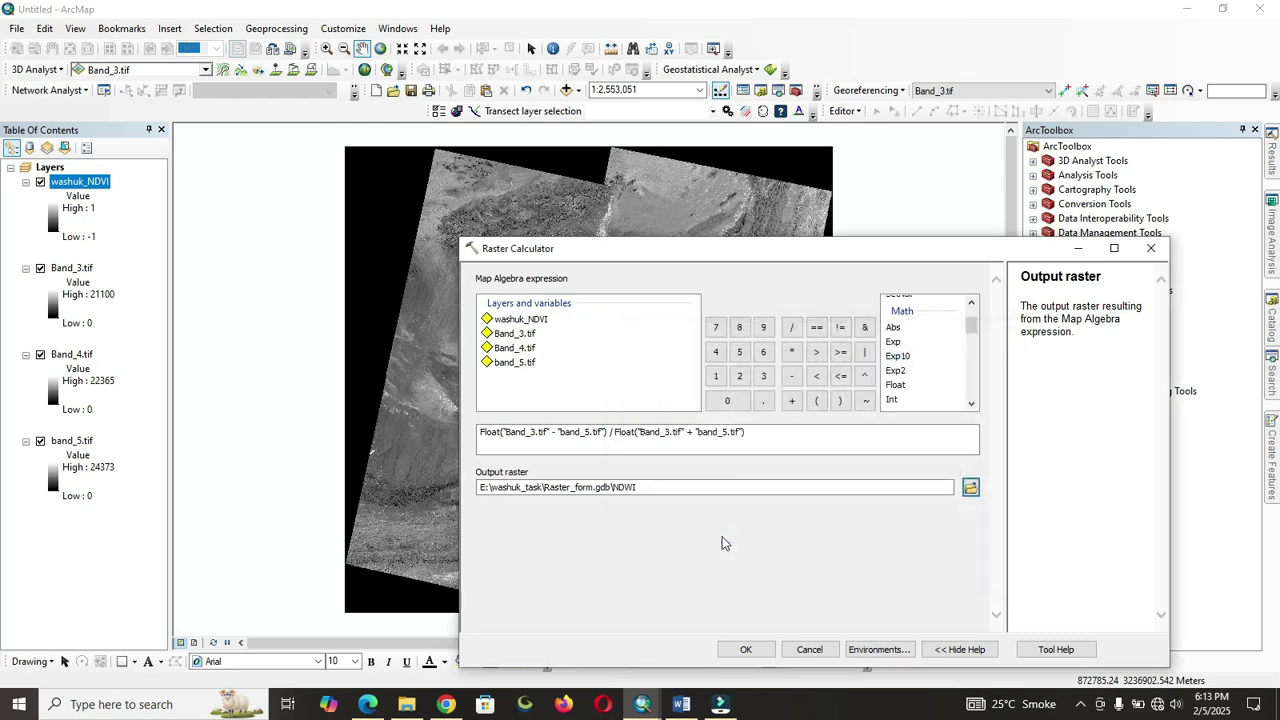
{"action": "left_click", "coordinate": [752, 647]}
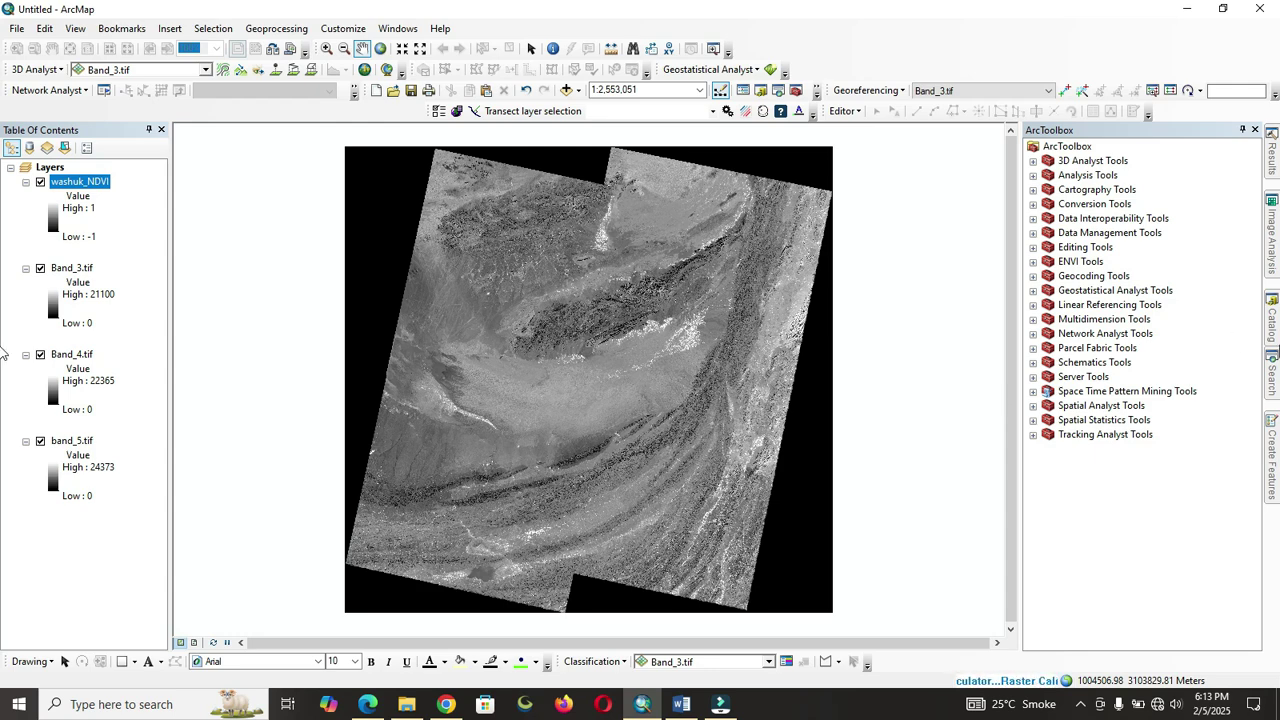
- Replace the tool search term with "clip" and search for it
{"action": "left_click", "coordinate": [1274, 383]}
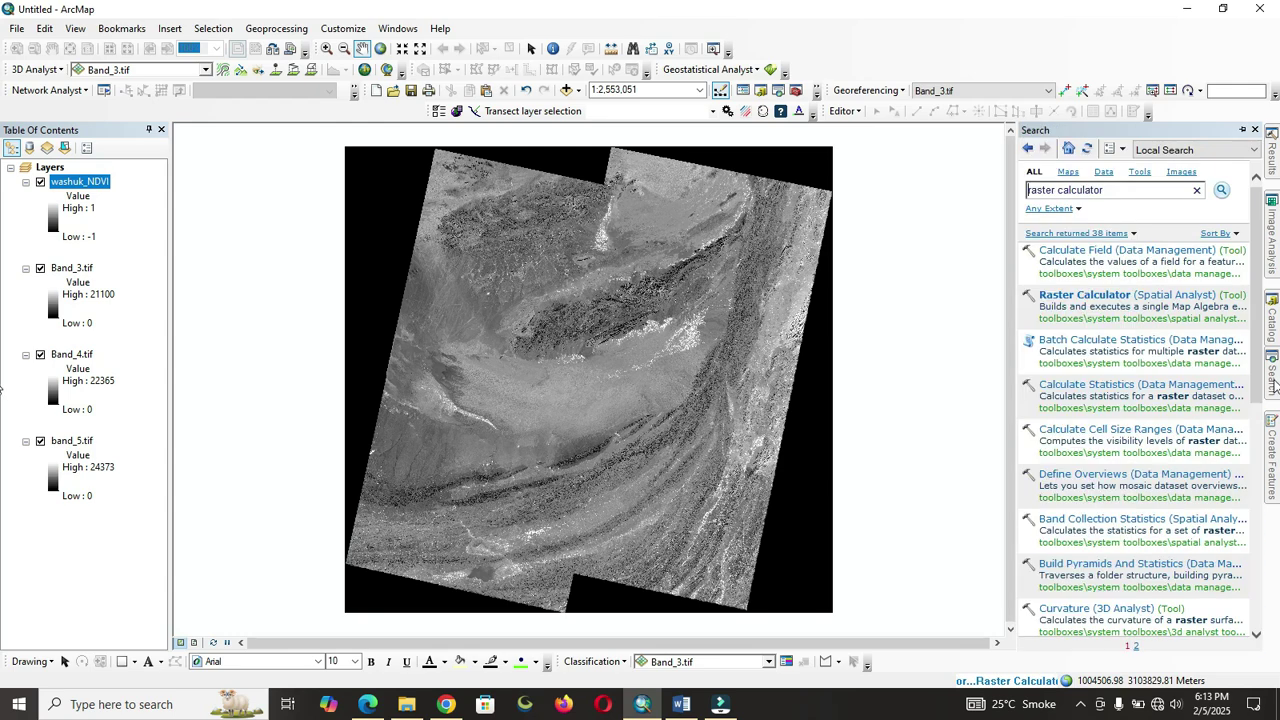
{"action": "left_click", "coordinate": [1150, 190]}
{"action": "key", "text": "BackSpace"}
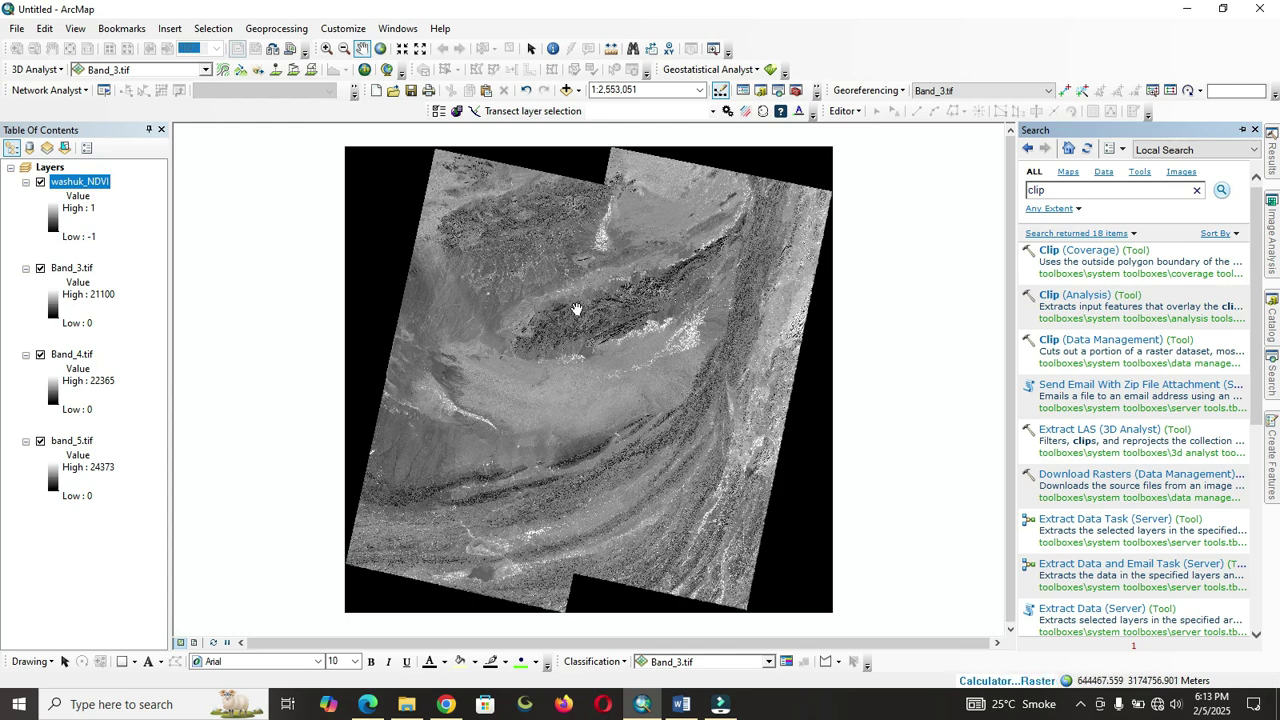
- Add the Washuk_shp.shp shapefile from the washuk_task folder on E:\ to the map
{"action": "left_click", "coordinate": [1273, 330]}
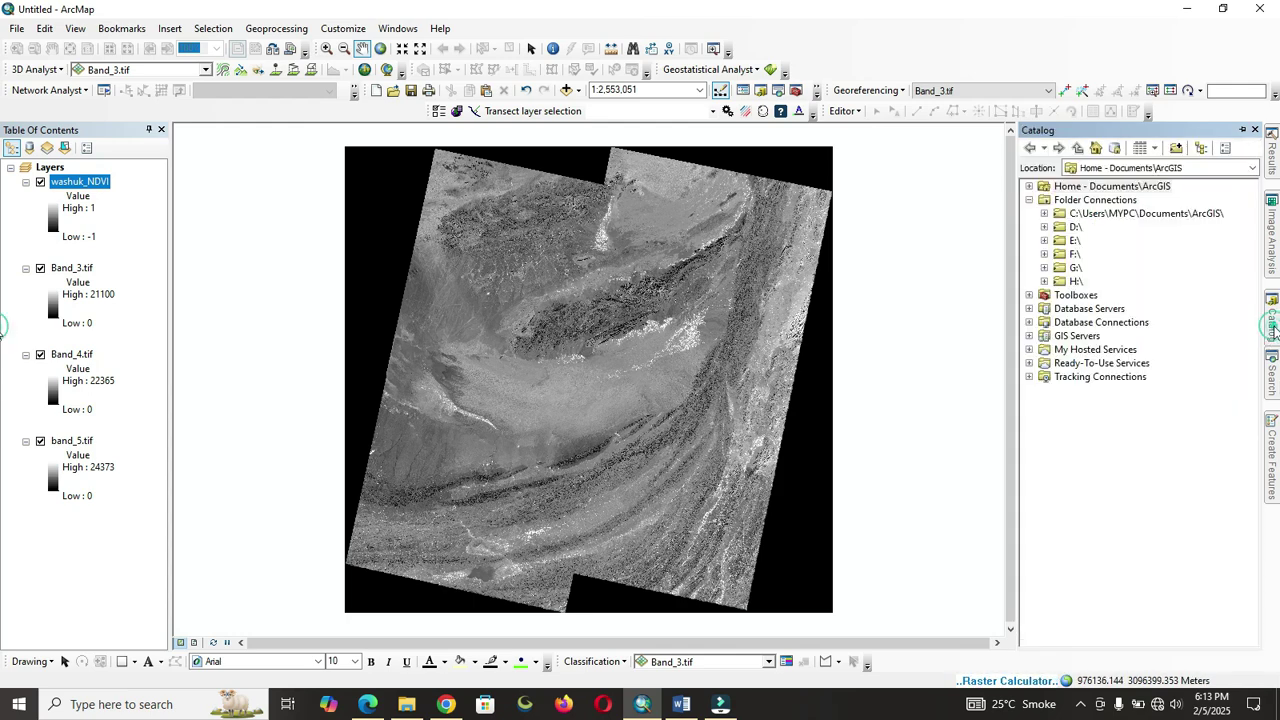
{"action": "left_click", "coordinate": [1044, 240]}
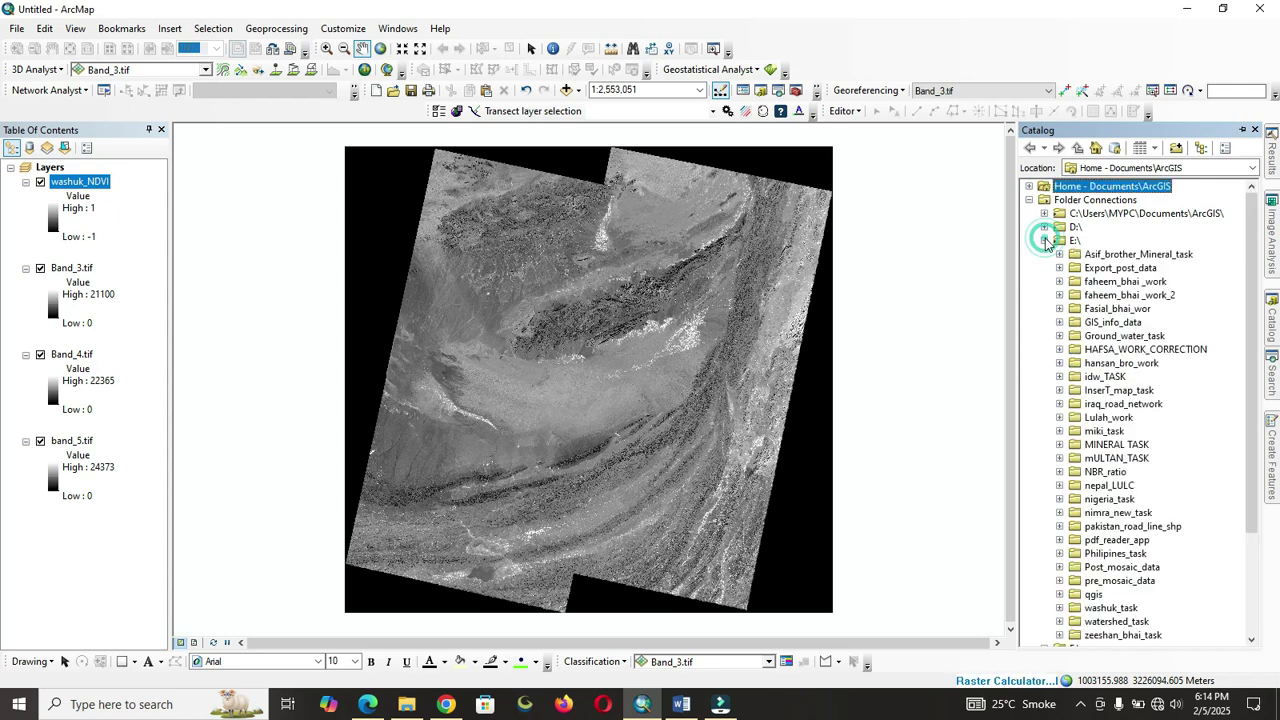
{"action": "left_click", "coordinate": [1110, 296]}
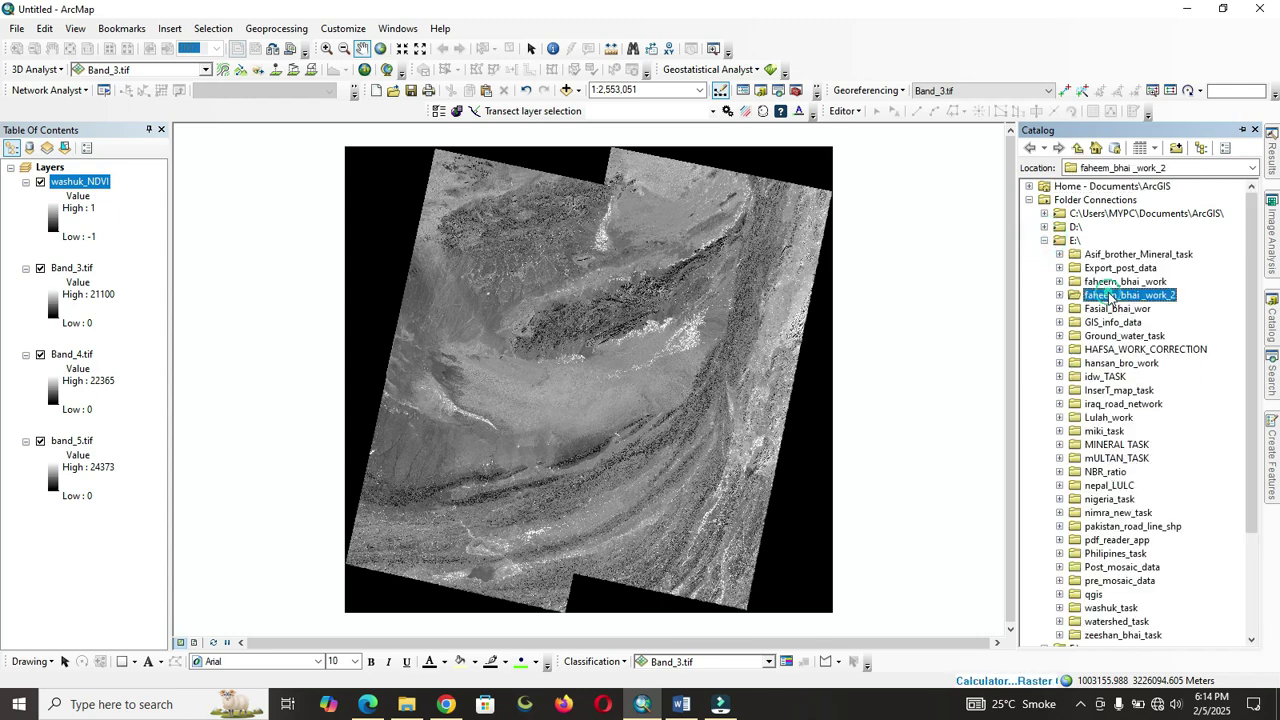
{"action": "left_click", "coordinate": [1060, 608]}
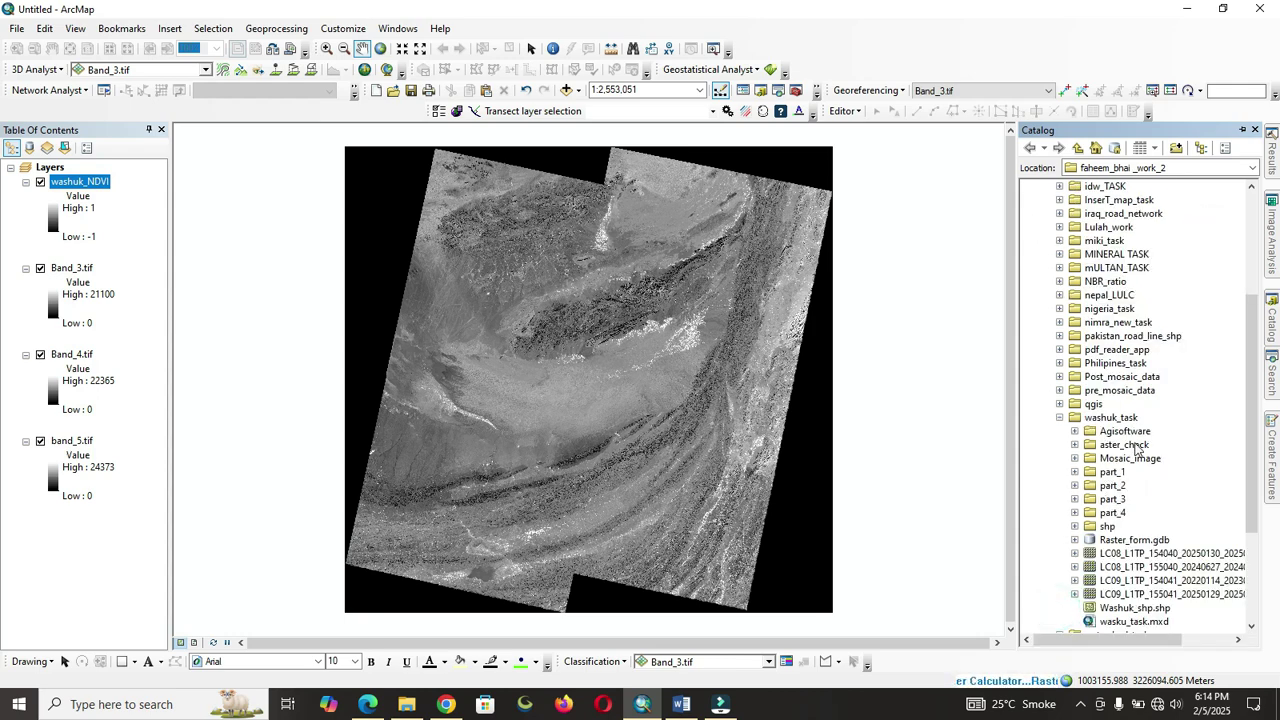
{"action": "left_click", "coordinate": [1076, 526]}
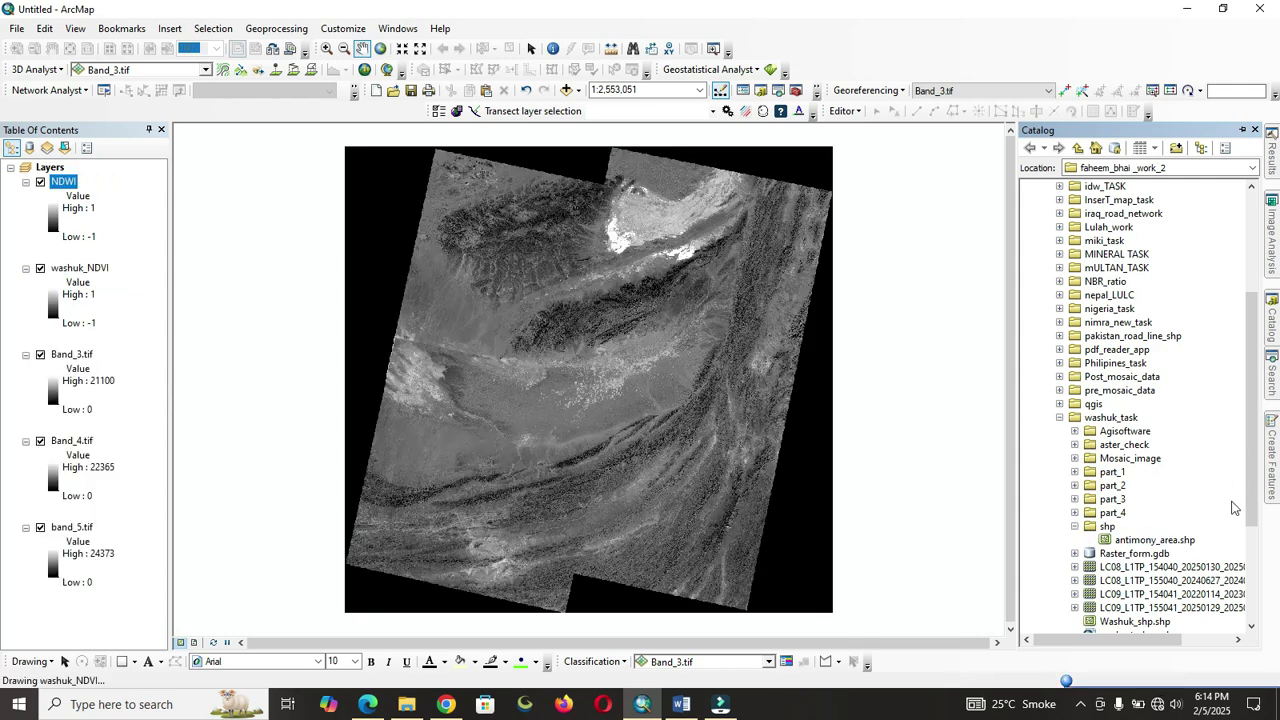
{"action": "left_click", "coordinate": [1135, 622]}
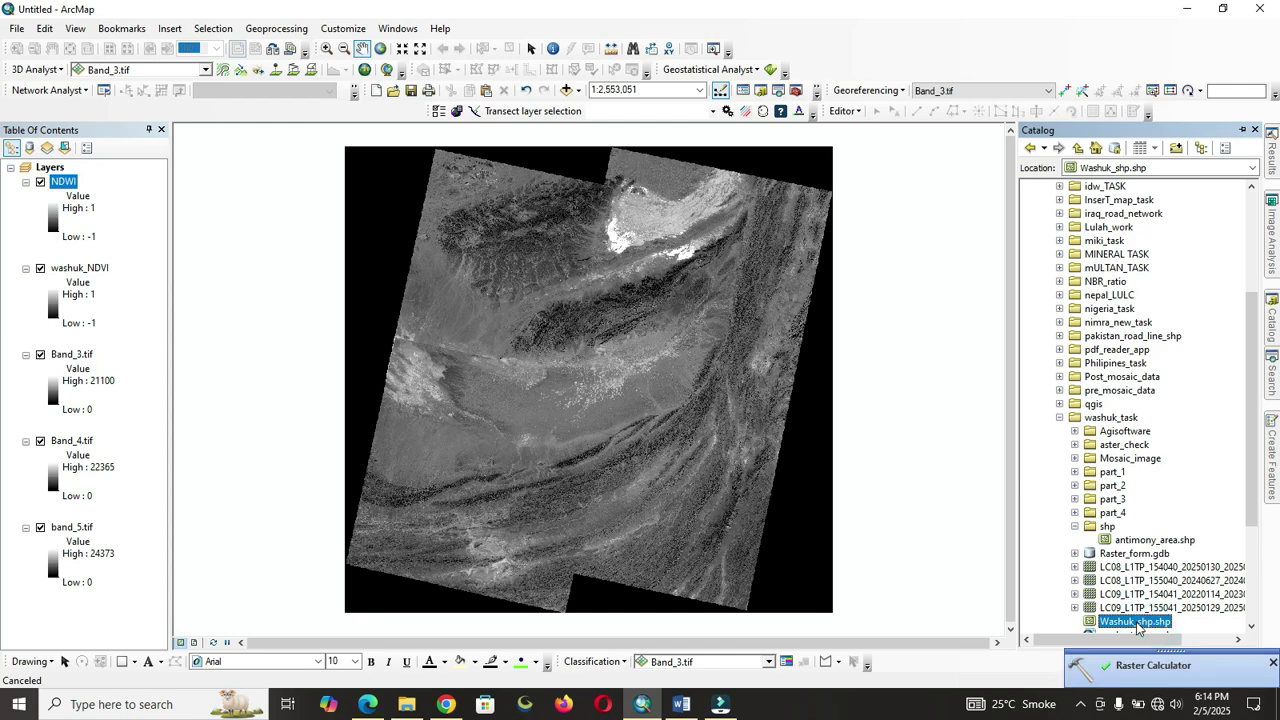
{"action": "left_click_drag", "start_coordinate": [731, 517], "coordinate": [732, 517]}
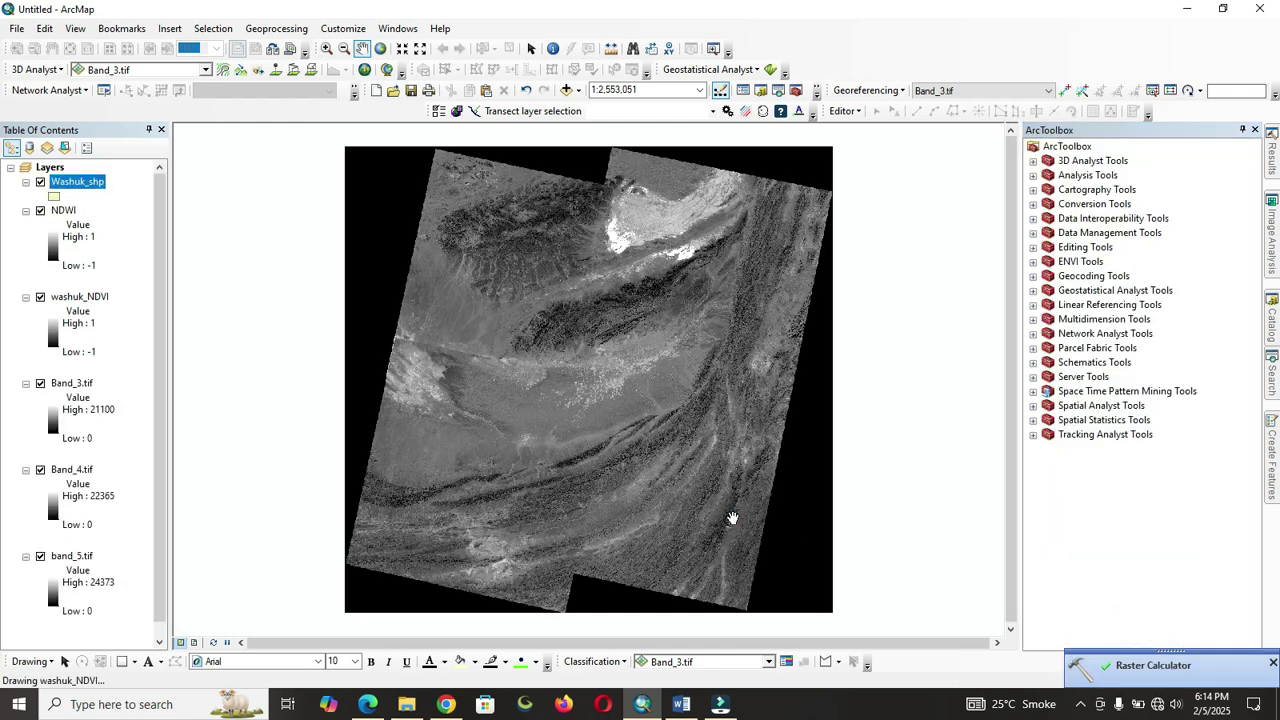
{"action": "left_click", "coordinate": [1270, 673]}
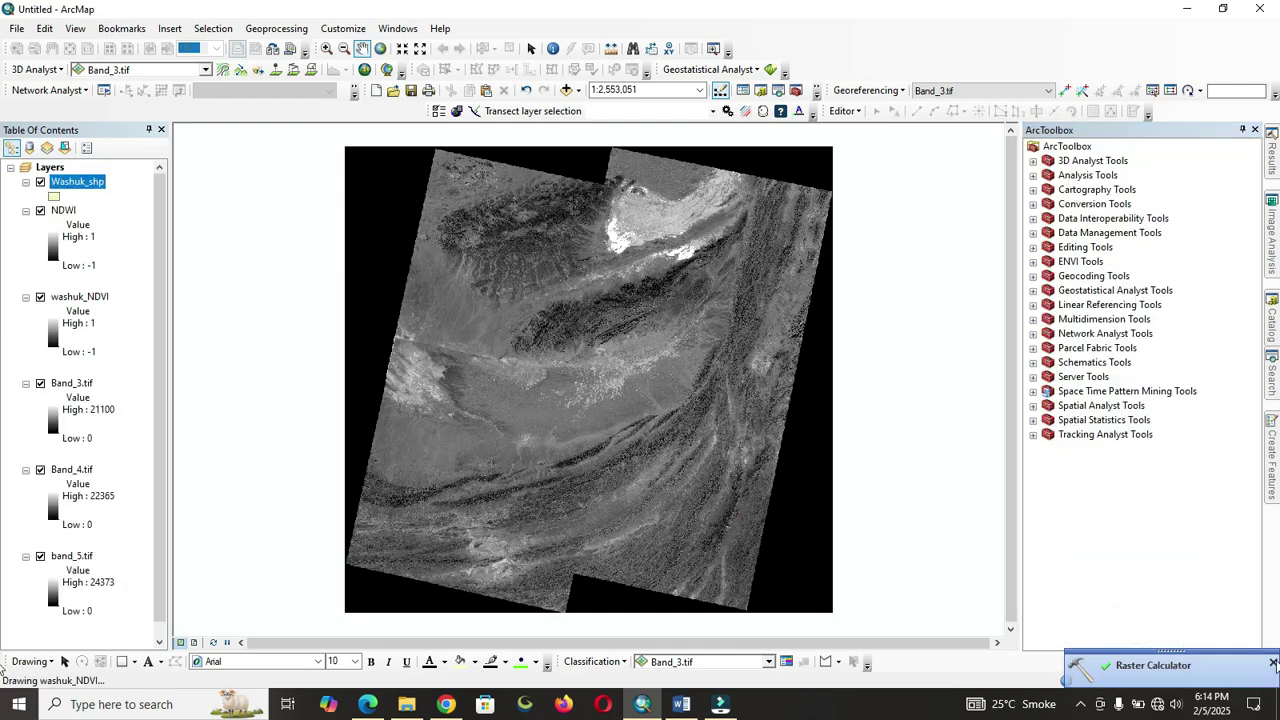
- Zoom to the Washuk_shp layer and move it below NDWI in the layer order
{"action": "right_click", "coordinate": [68, 186]}
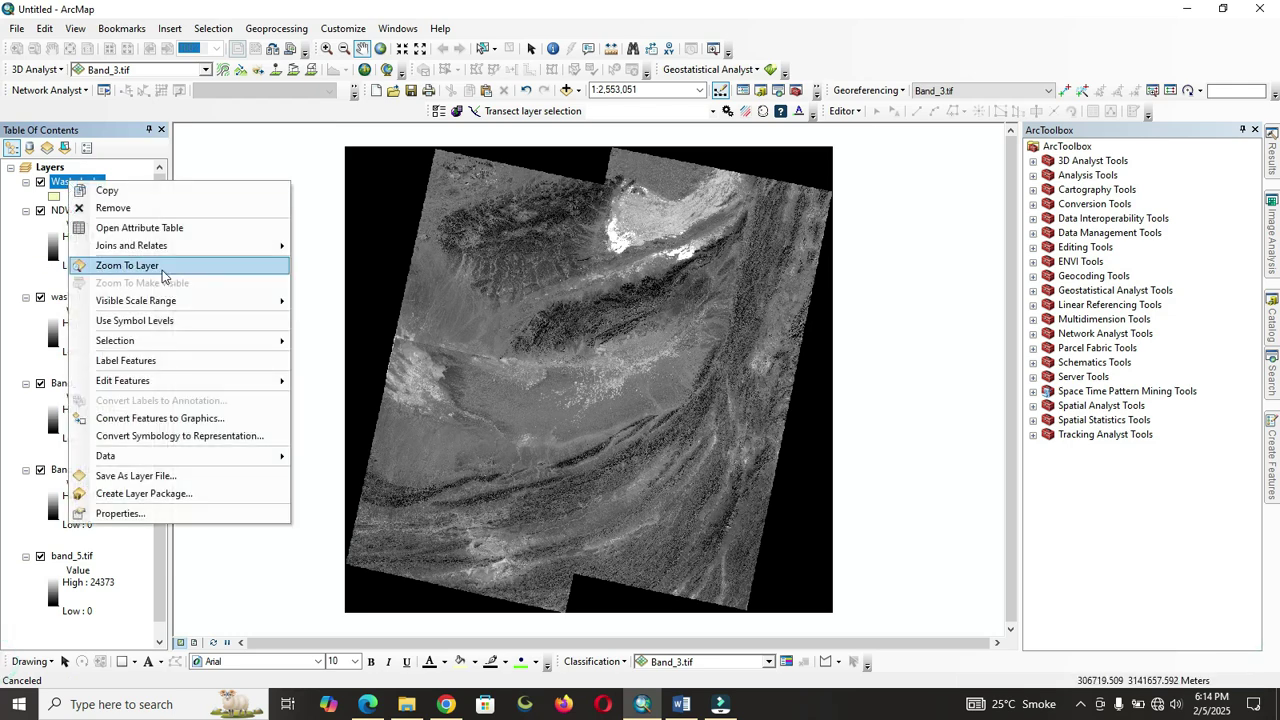
{"action": "left_click", "coordinate": [163, 267]}
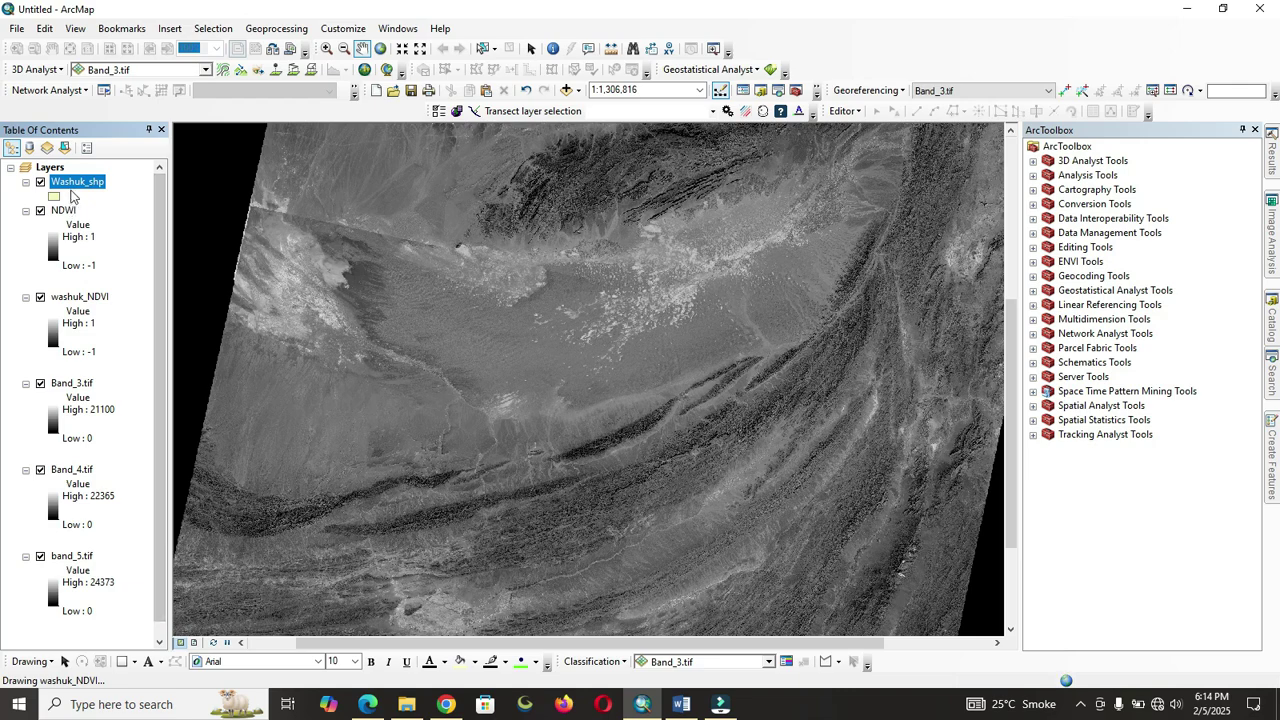
{"action": "left_click_drag", "start_coordinate": [70, 188], "coordinate": [69, 291]}
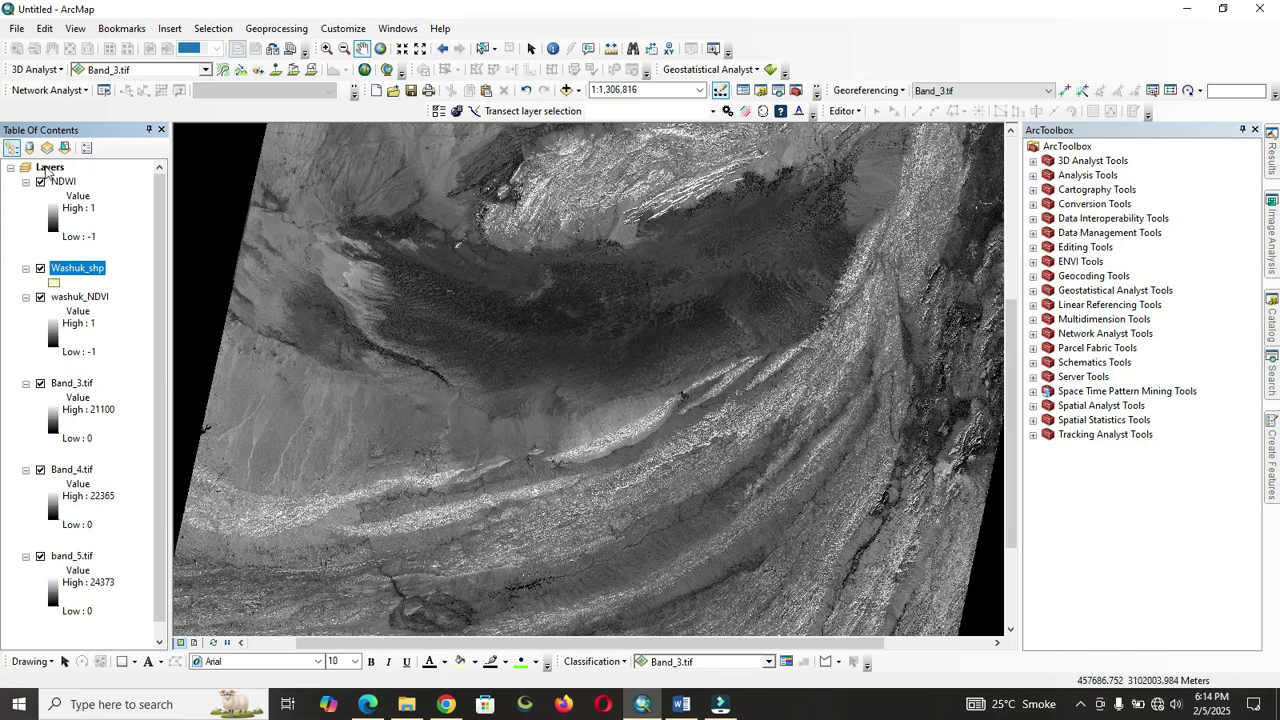
- Hide all layers except Washuk_shp and briefly show NDWI to compare its coverage with the boundary
{"action": "left_click", "coordinate": [46, 170]}
{"action": "right_click", "coordinate": [46, 170]}
{"action": "left_click", "coordinate": [114, 309]}
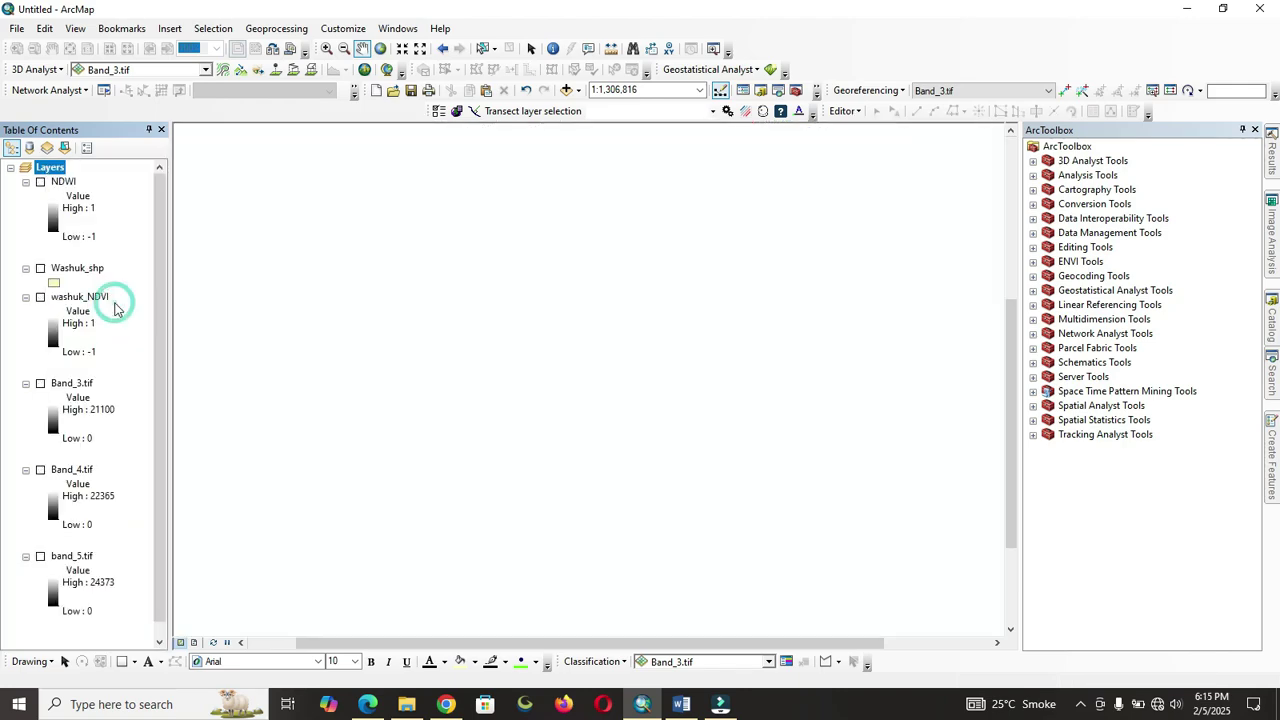
{"action": "left_click", "coordinate": [40, 268]}
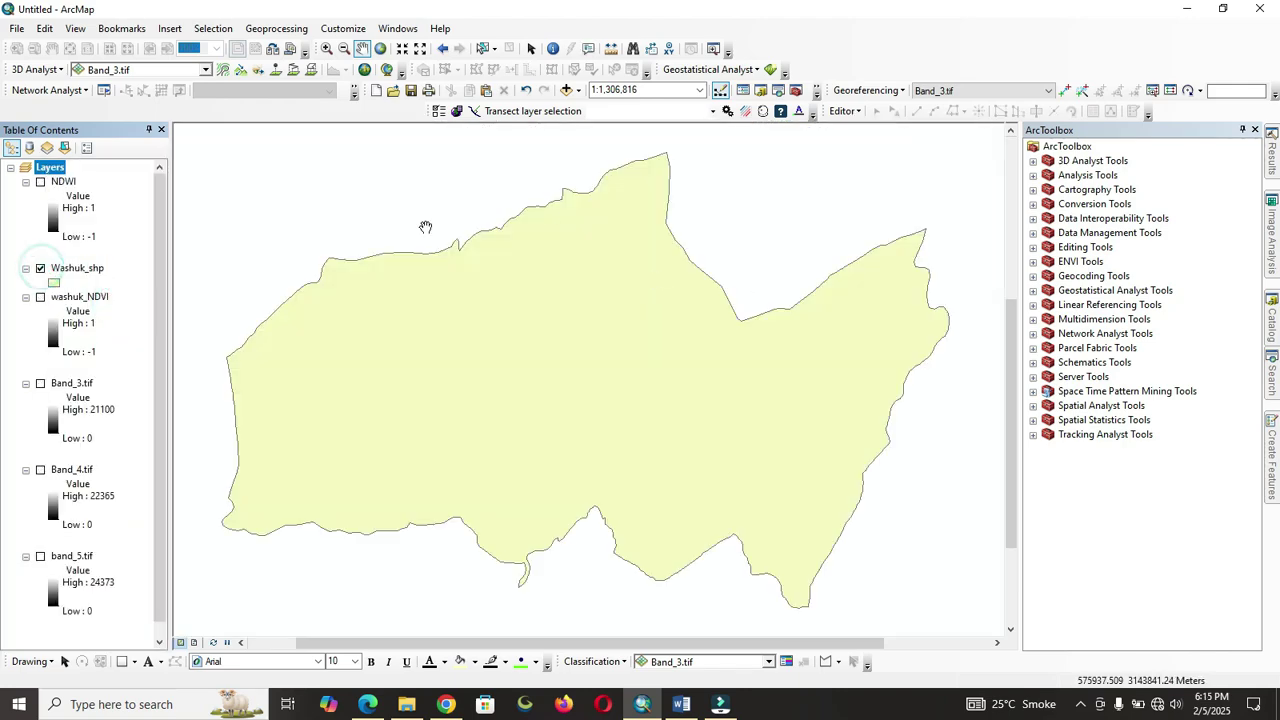
{"action": "left_click", "coordinate": [40, 182]}
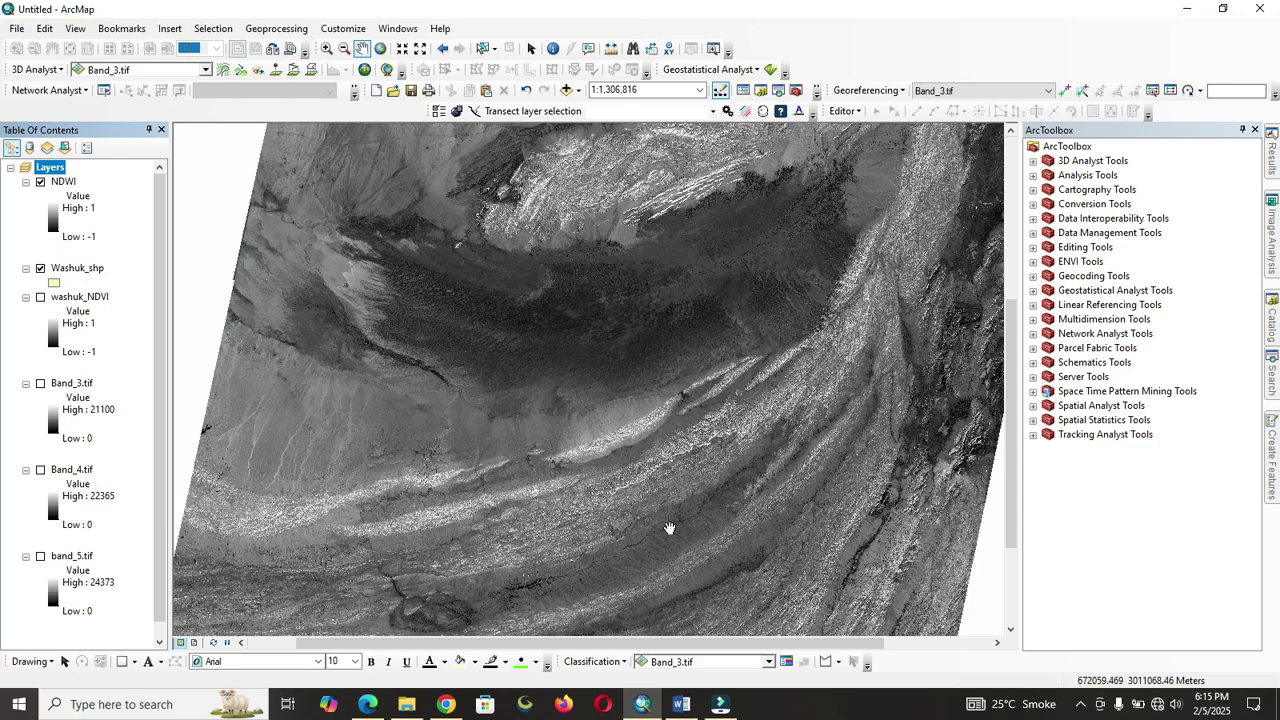
{"action": "left_click", "coordinate": [40, 183]}
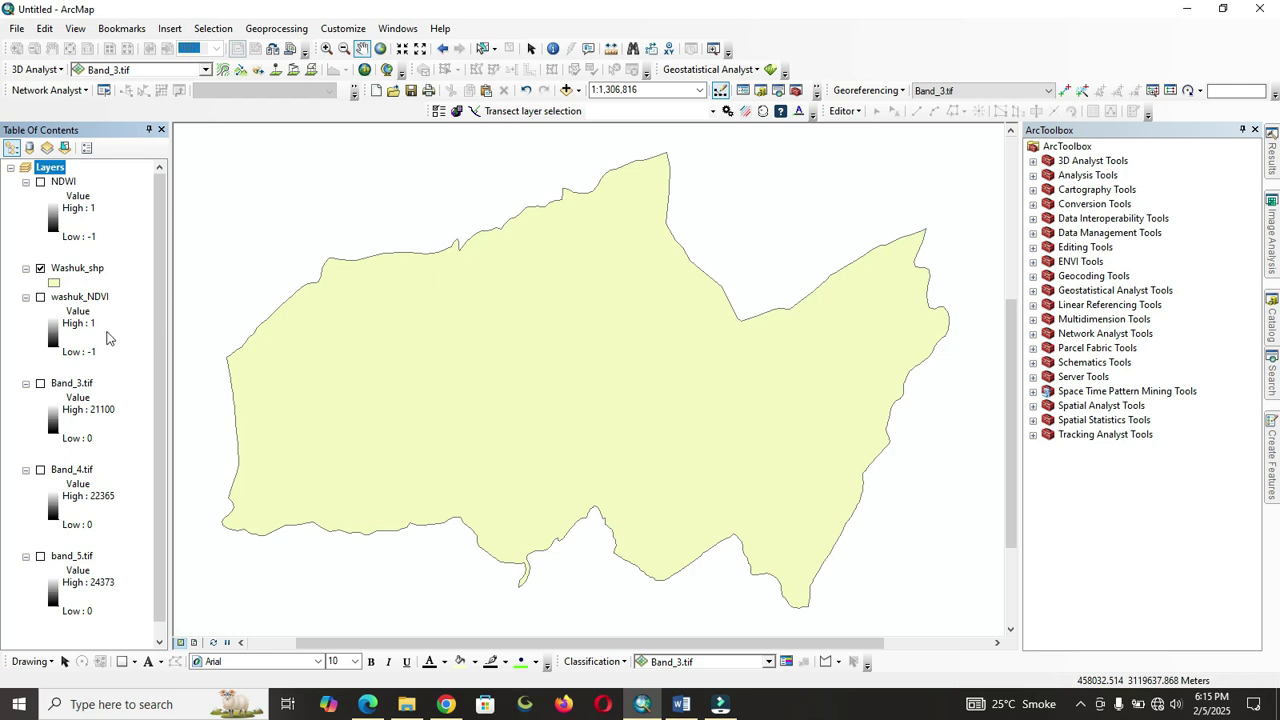
- Browse the project folders on the E:\ drive for another set of Landsat bands to add
{"action": "left_click", "coordinate": [566, 90]}
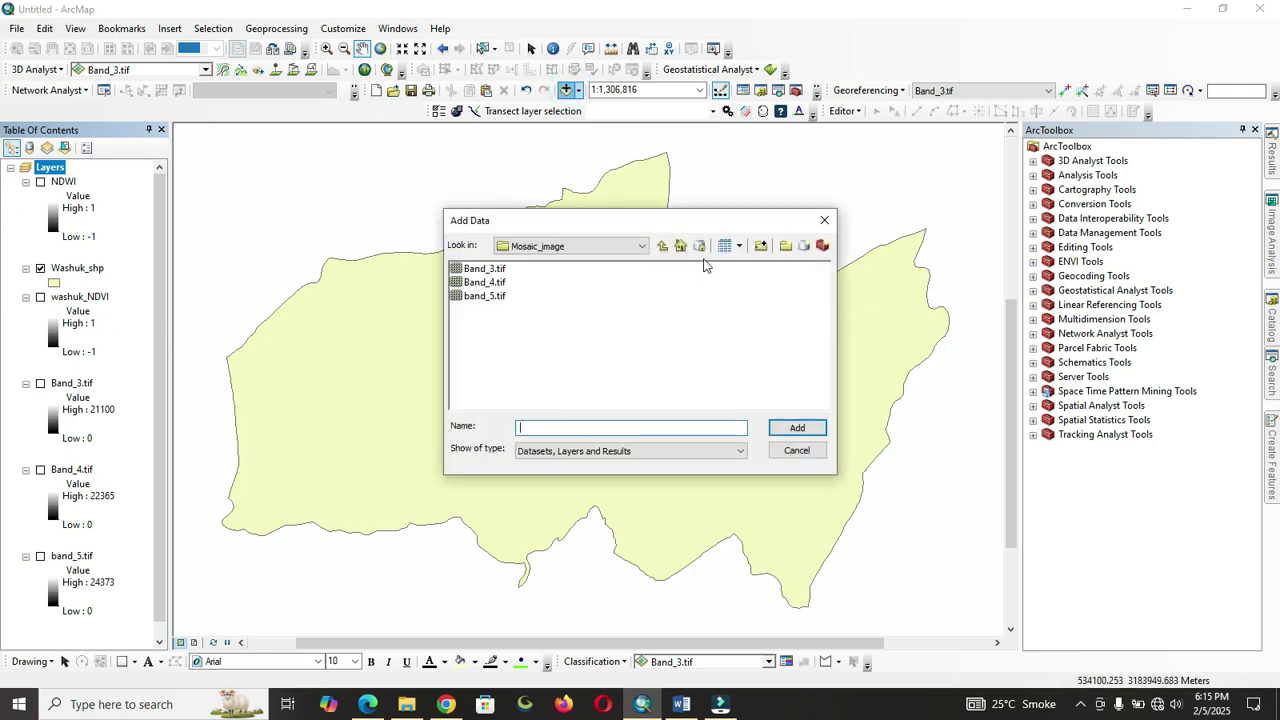
{"action": "left_click", "coordinate": [663, 246]}
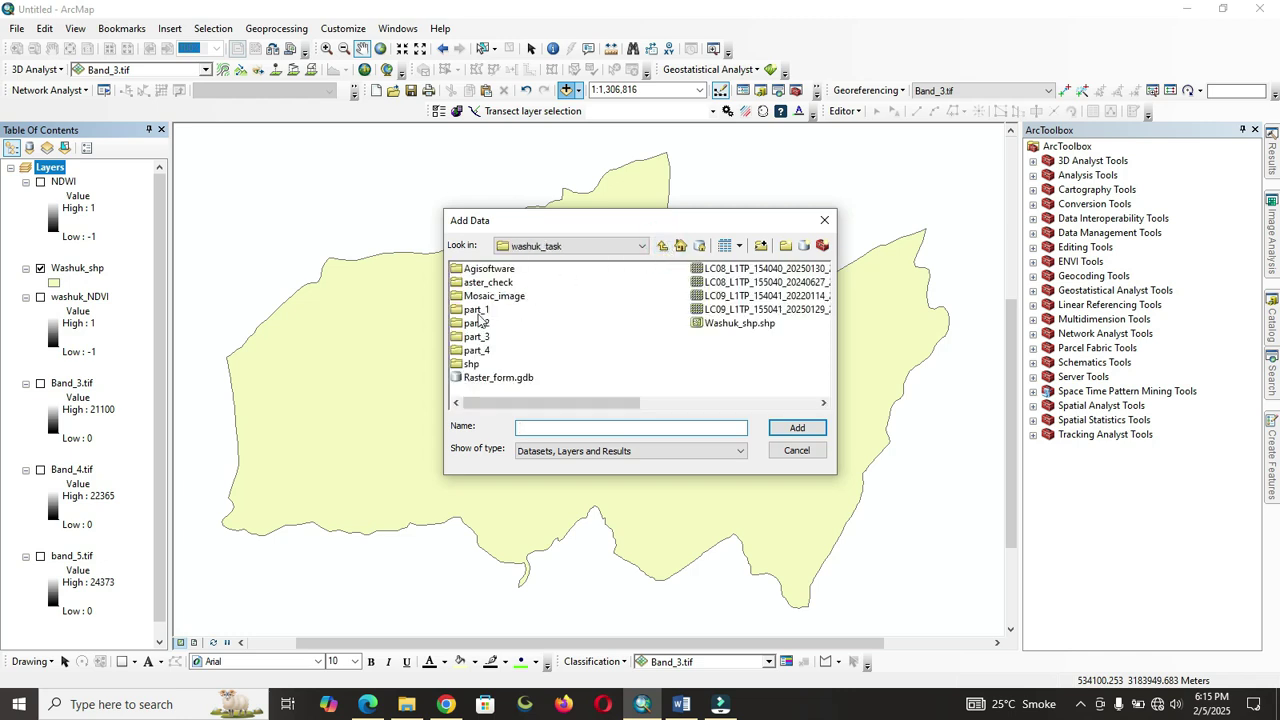
{"action": "left_click", "coordinate": [664, 246]}
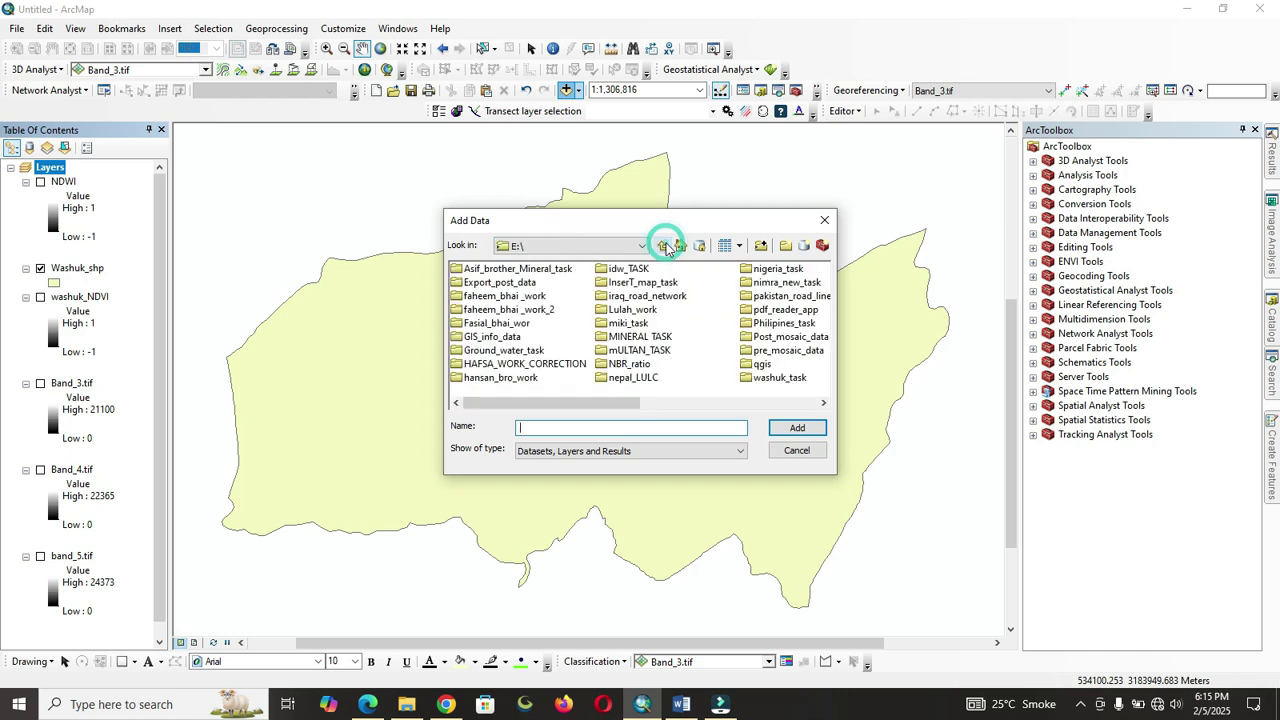
{"action": "left_click_drag", "start_coordinate": [585, 403], "coordinate": [674, 408]}
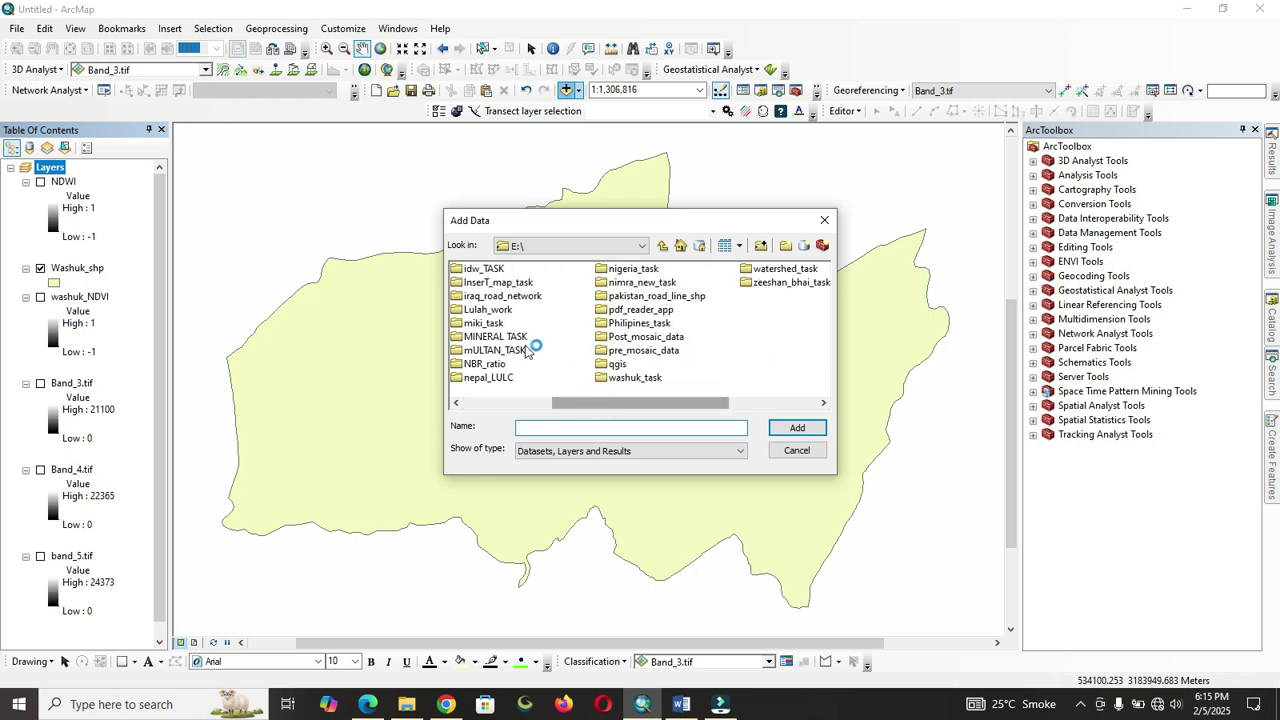
{"action": "scroll", "coordinate": [626, 409], "scroll_direction": "left", "scroll_amount": 2}
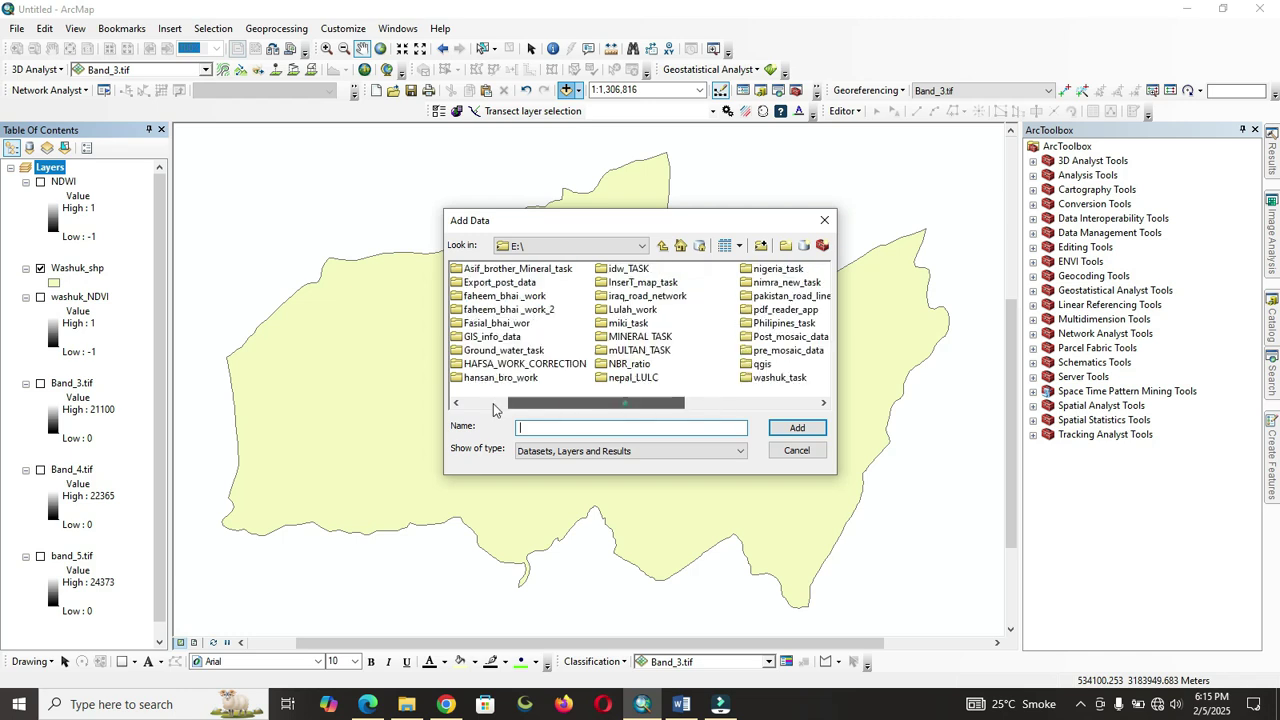
{"action": "left_click", "coordinate": [496, 323]}
{"action": "left_click", "coordinate": [492, 337]}
{"action": "double_click", "coordinate": [492, 342]}
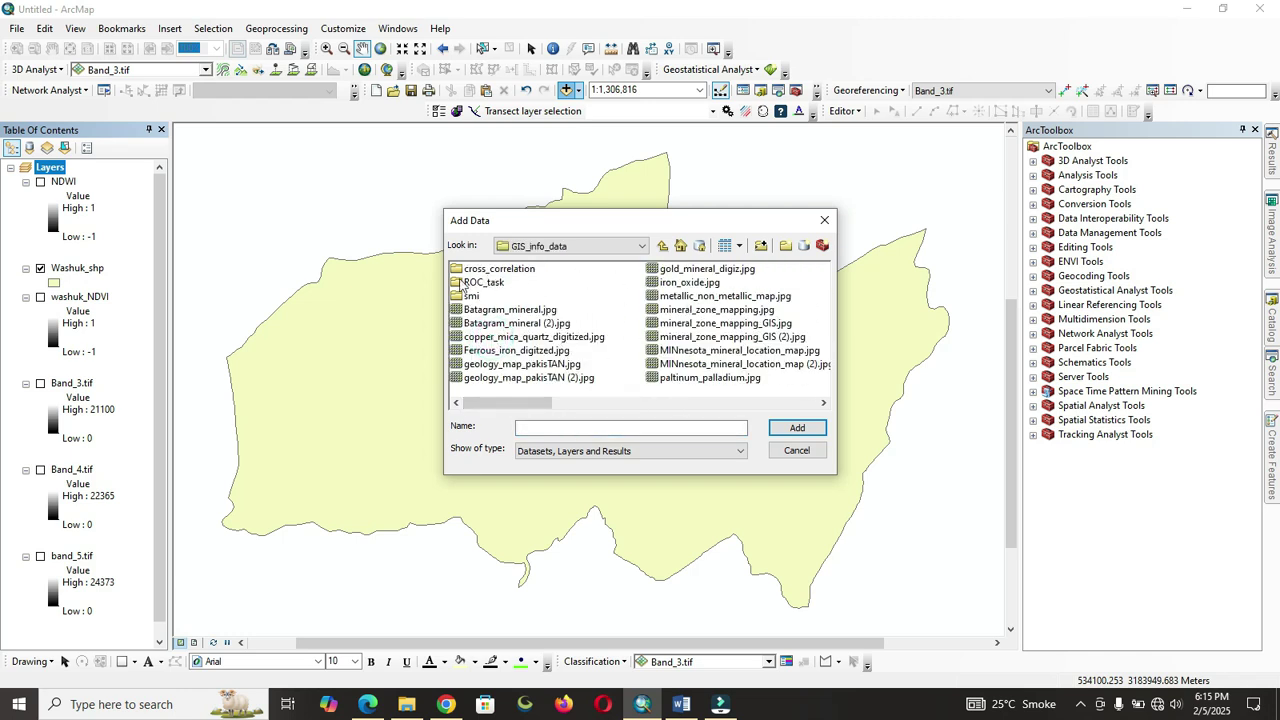
{"action": "left_click", "coordinate": [662, 246]}
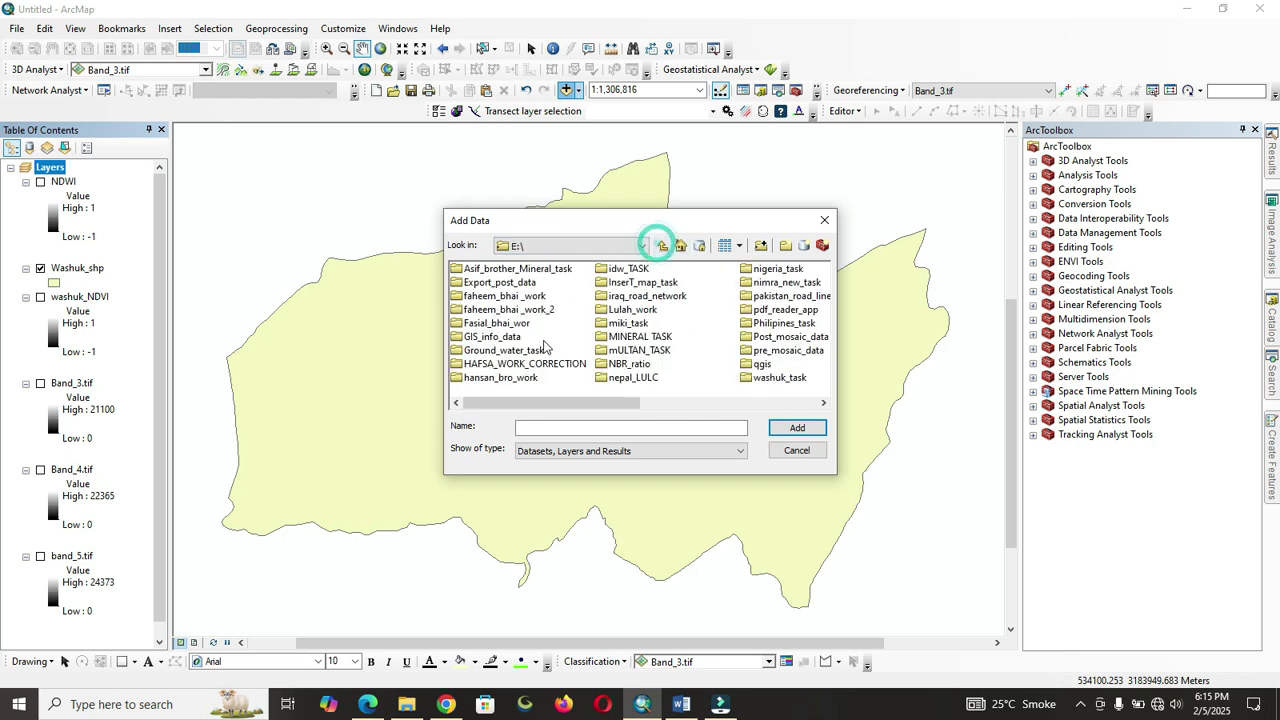
{"action": "left_click", "coordinate": [511, 323]}
{"action": "double_click", "coordinate": [506, 309]}
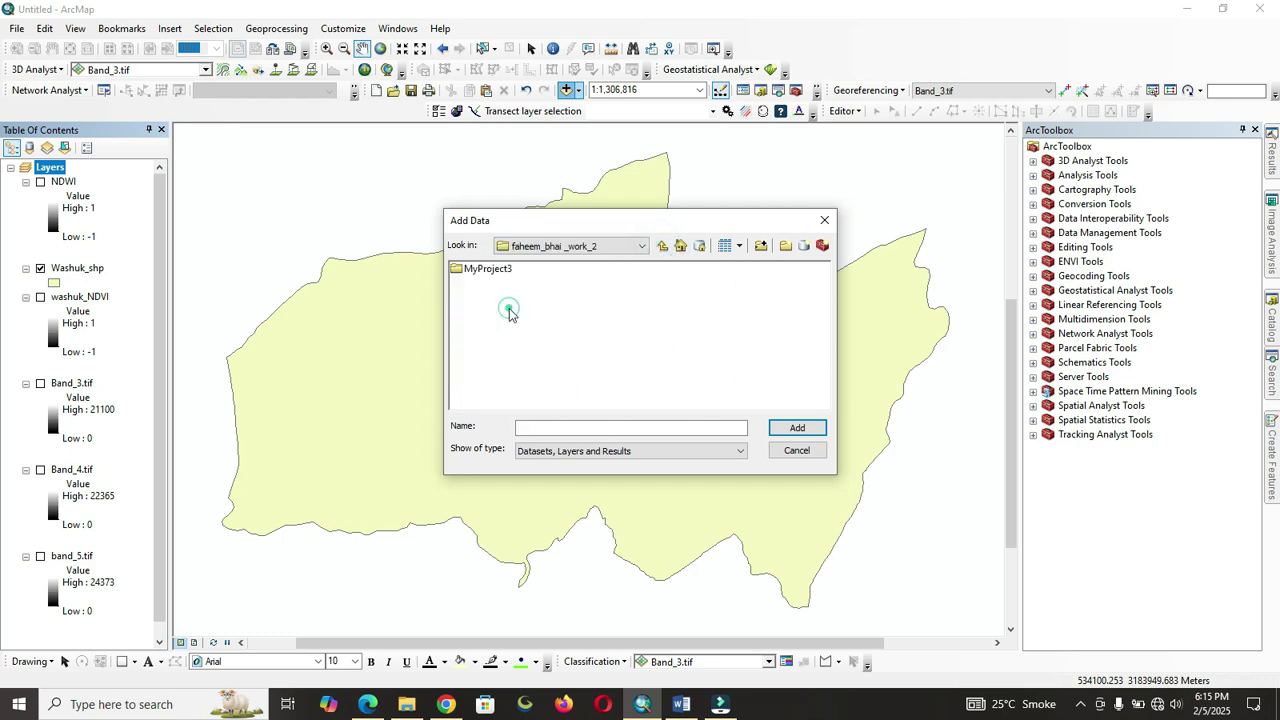
{"action": "left_click", "coordinate": [662, 246]}
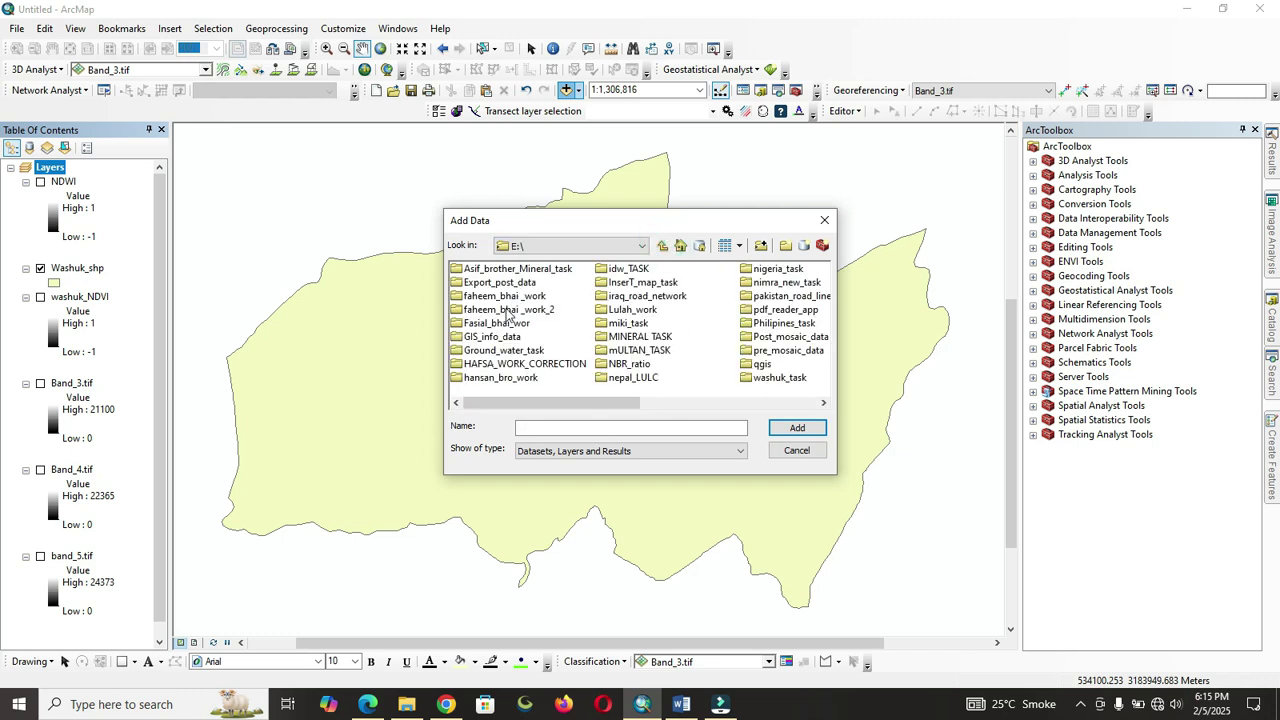
- Add the LC09_L1TP_150036_20250110 band rasters B3 to B5 from the RGB_Bands folder to the map
{"action": "double_click", "coordinate": [503, 340]}
{"action": "left_click", "coordinate": [495, 322]}
{"action": "double_click", "coordinate": [495, 322]}
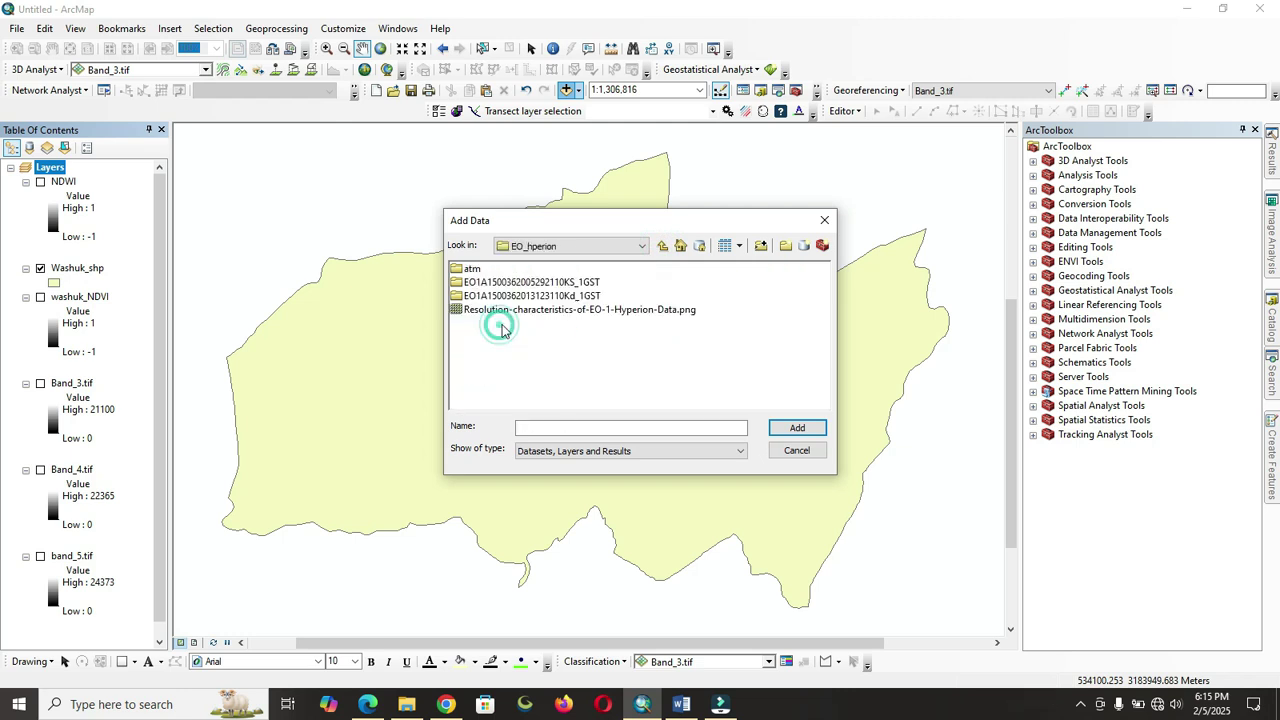
{"action": "left_click", "coordinate": [666, 246]}
{"action": "left_click", "coordinate": [592, 282]}
{"action": "double_click", "coordinate": [592, 282]}
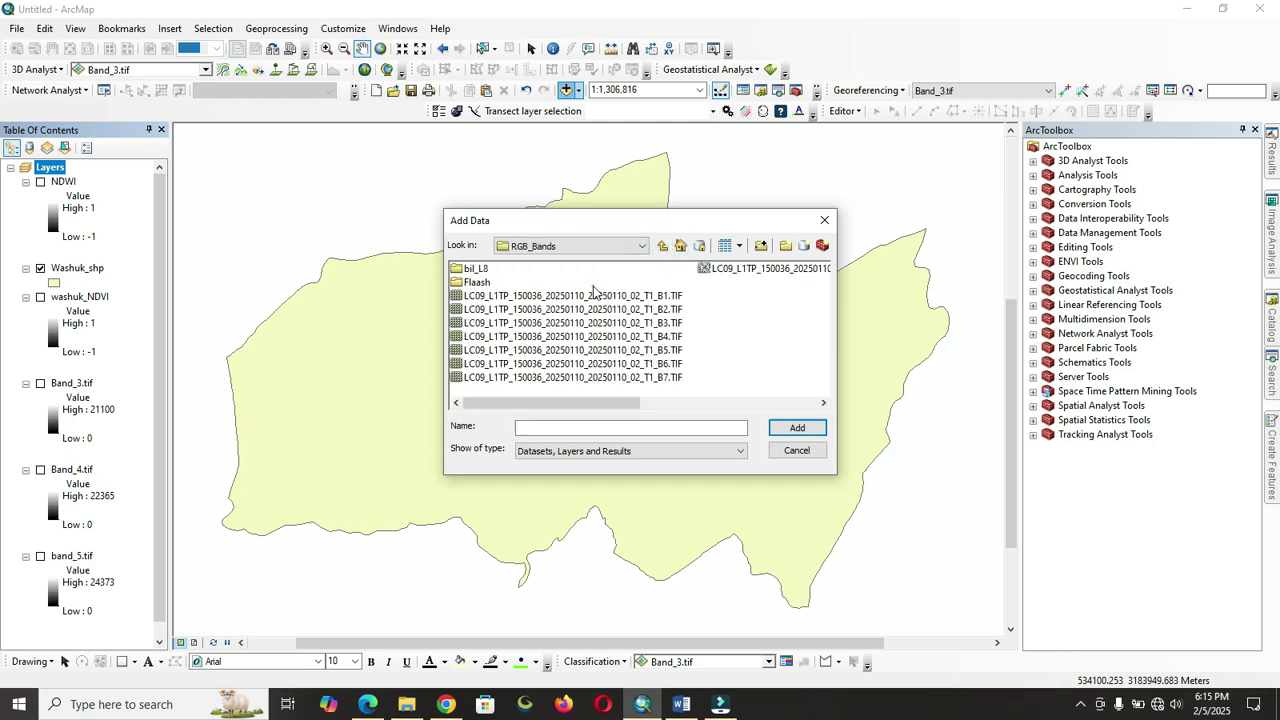
{"action": "left_click", "coordinate": [664, 324]}
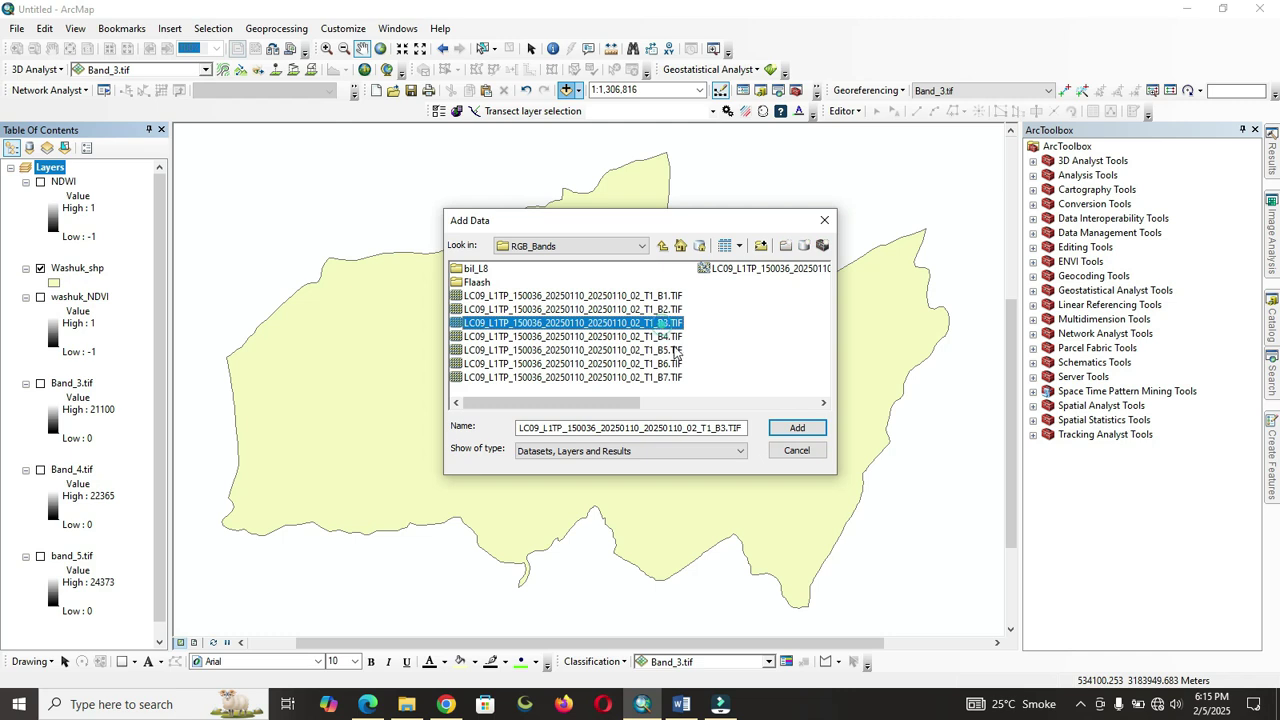
{"action": "left_click", "coordinate": [673, 362], "text": "shift"}
{"action": "left_click", "coordinate": [776, 427]}
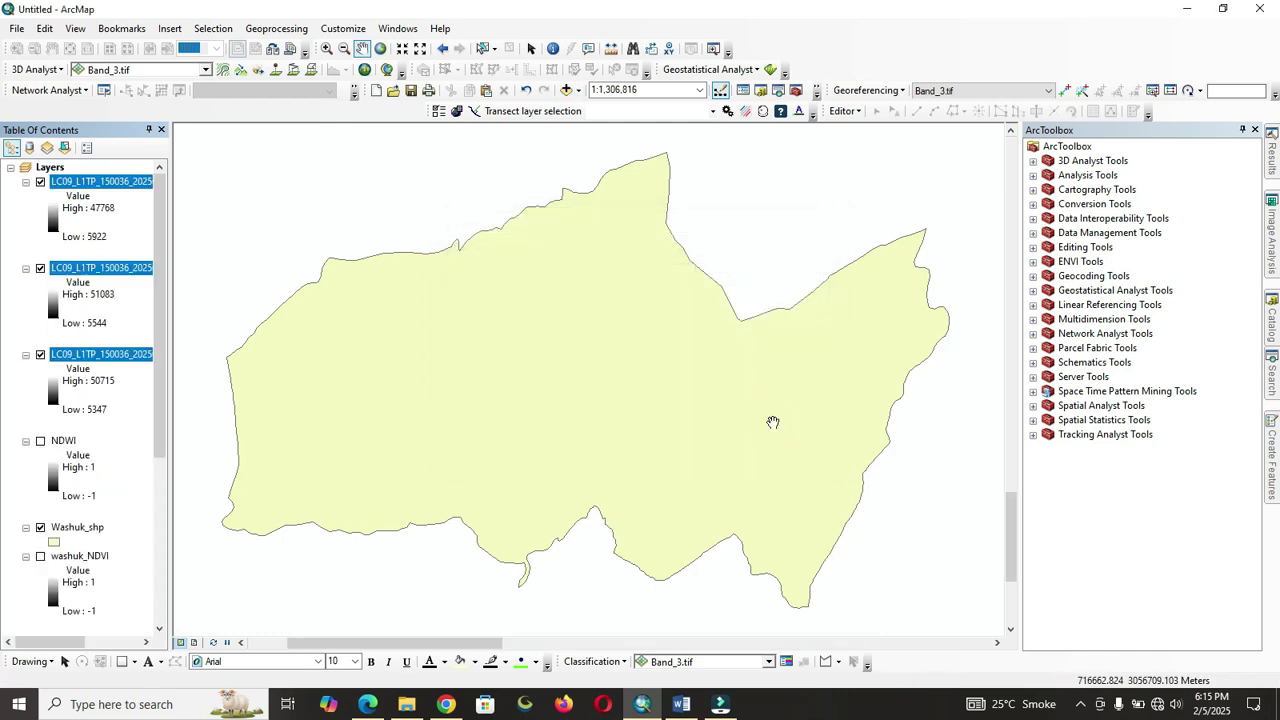
- Hide the Washuk_shp layer and zoom to the topmost LC09 band layer
{"action": "left_click", "coordinate": [38, 530], "text": "ctrl"}
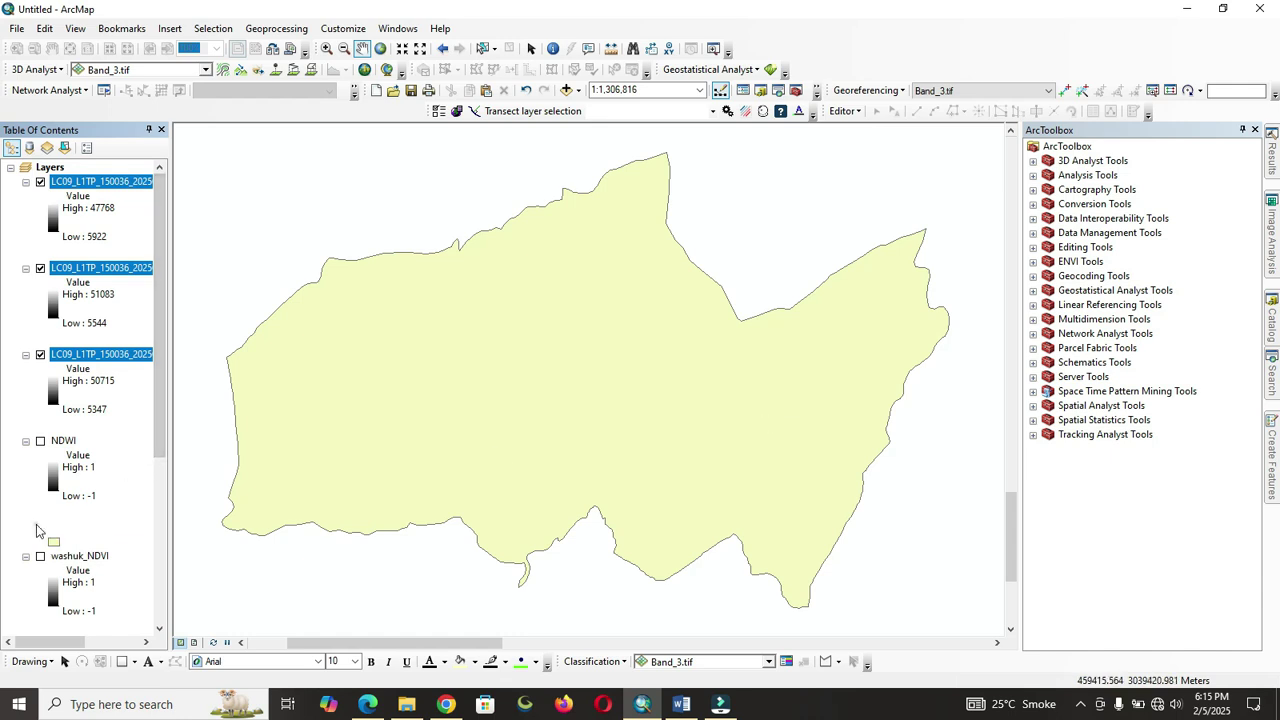
{"action": "left_click", "coordinate": [40, 528]}
{"action": "mouse_move", "coordinate": [157, 445]}
{"action": "left_mouse_down"}
{"action": "mouse_move", "coordinate": [158, 580]}
{"action": "mouse_move", "coordinate": [175, 430]}
{"action": "left_mouse_up"}
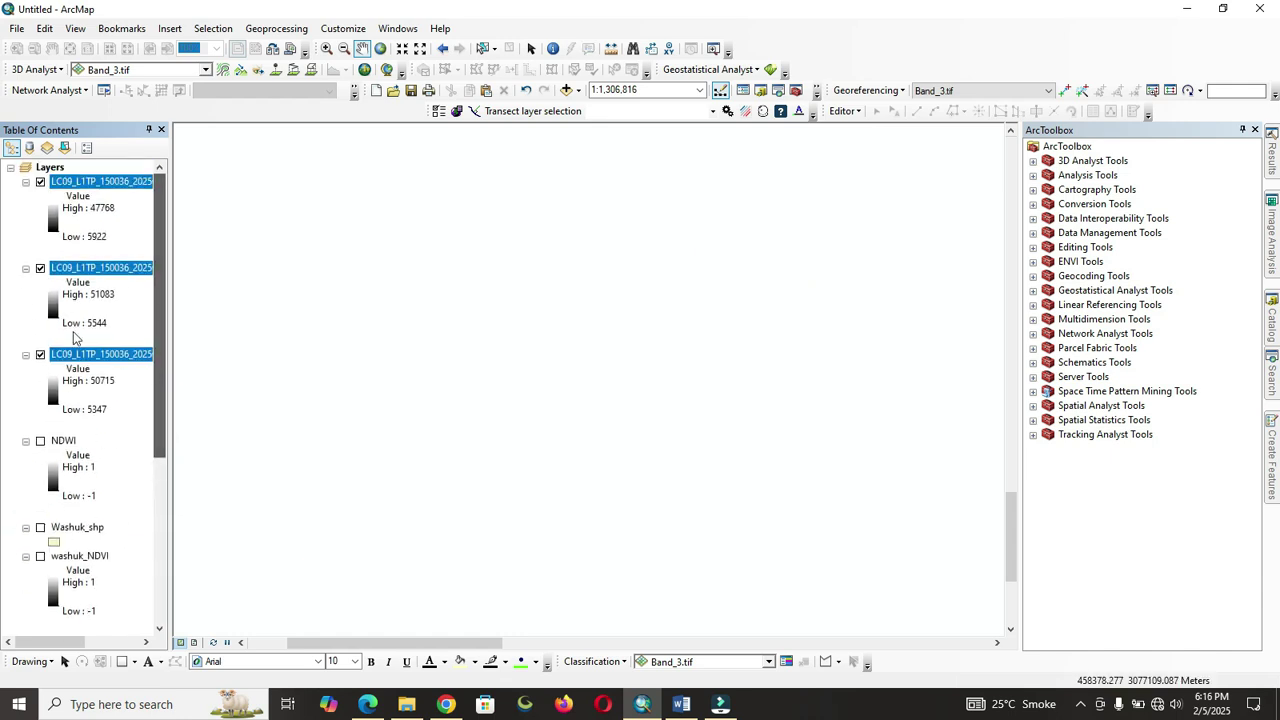
{"action": "right_click", "coordinate": [104, 181]}
{"action": "left_click", "coordinate": [152, 262]}
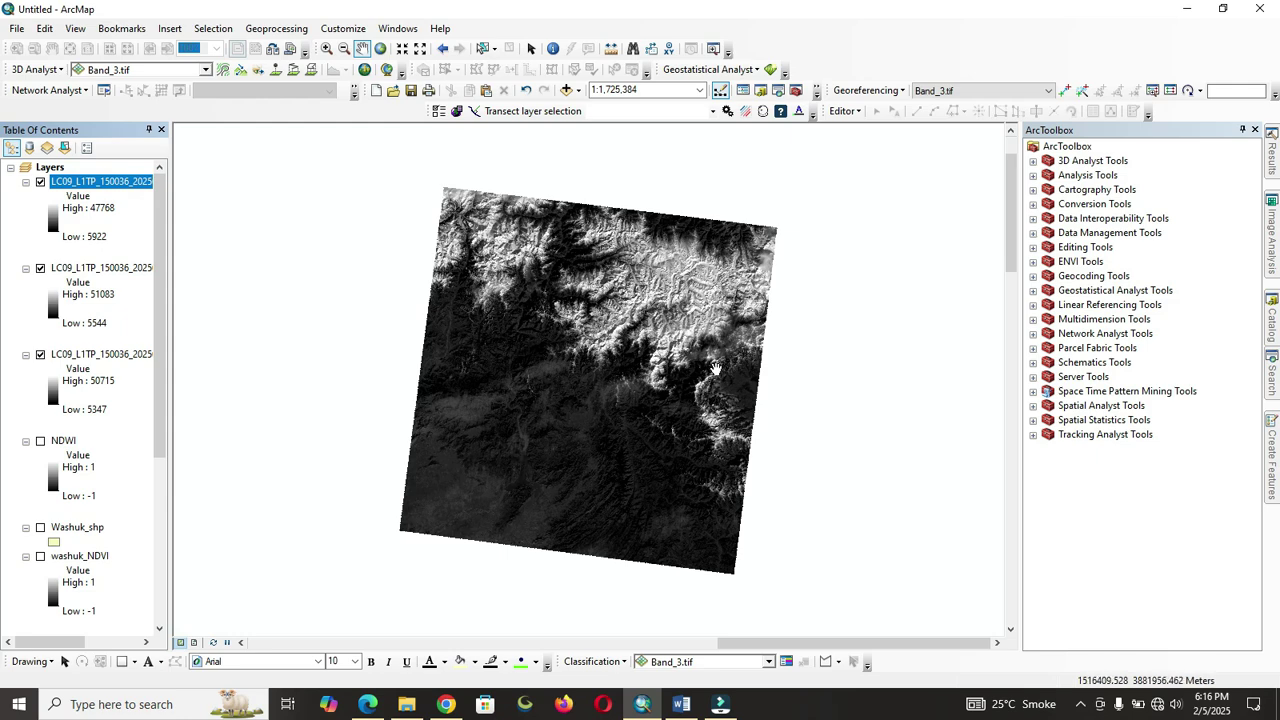
- Search for "raster calculator" and open the Spatial Analyst Raster Calculator, ready to enter a map algebra expression
{"action": "left_click", "coordinate": [1272, 370]}
{"action": "left_click", "coordinate": [1112, 188]}
{"action": "key", "text": "BackSpace"}
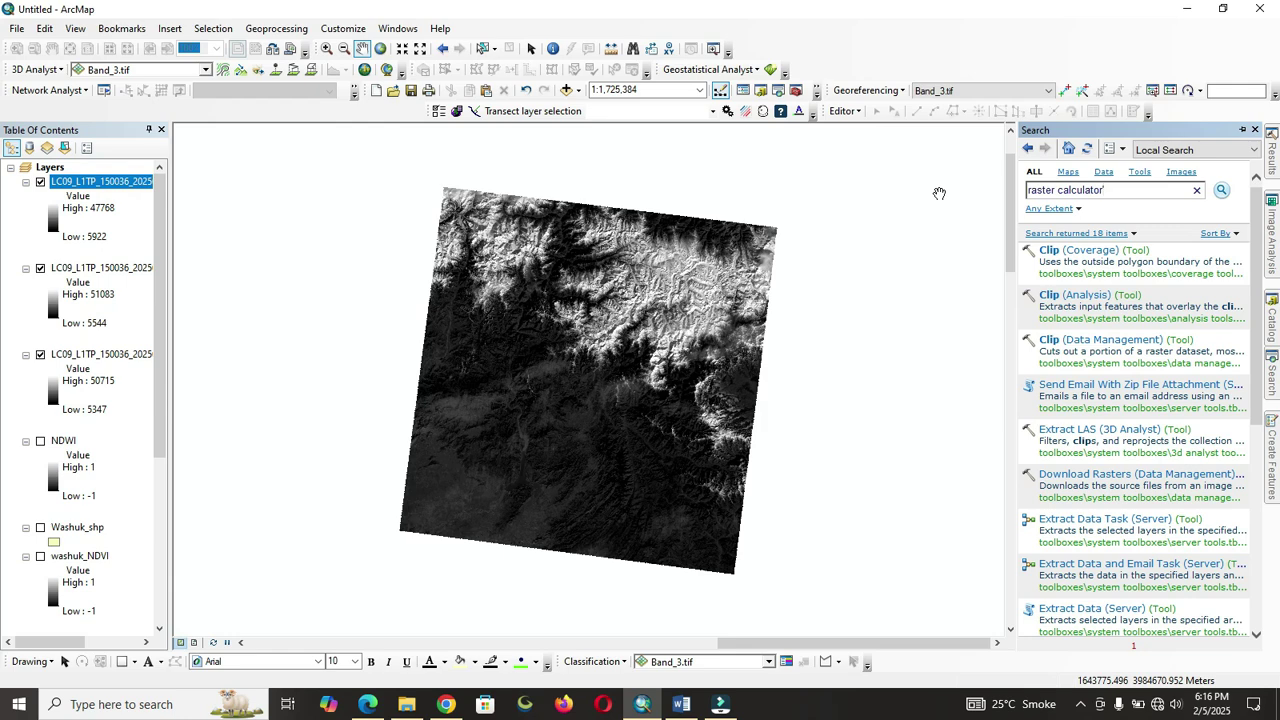
{"action": "key", "text": "Return"}
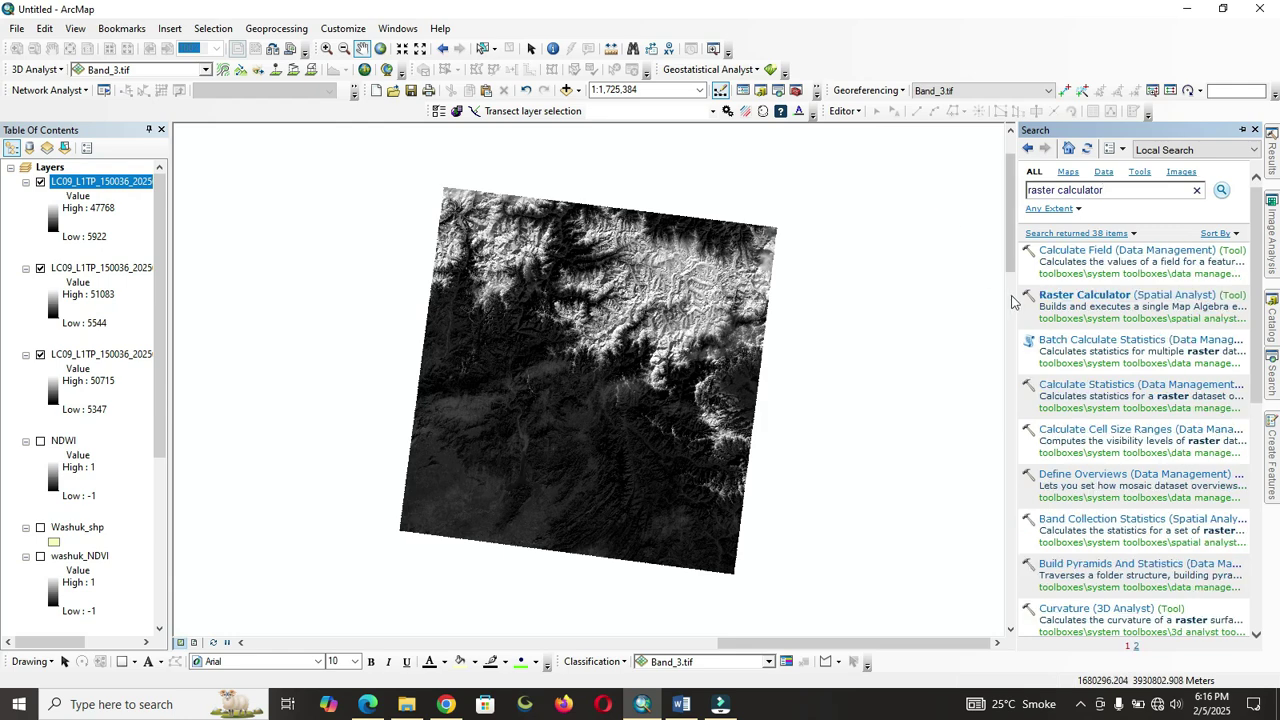
{"action": "left_click", "coordinate": [1078, 295]}
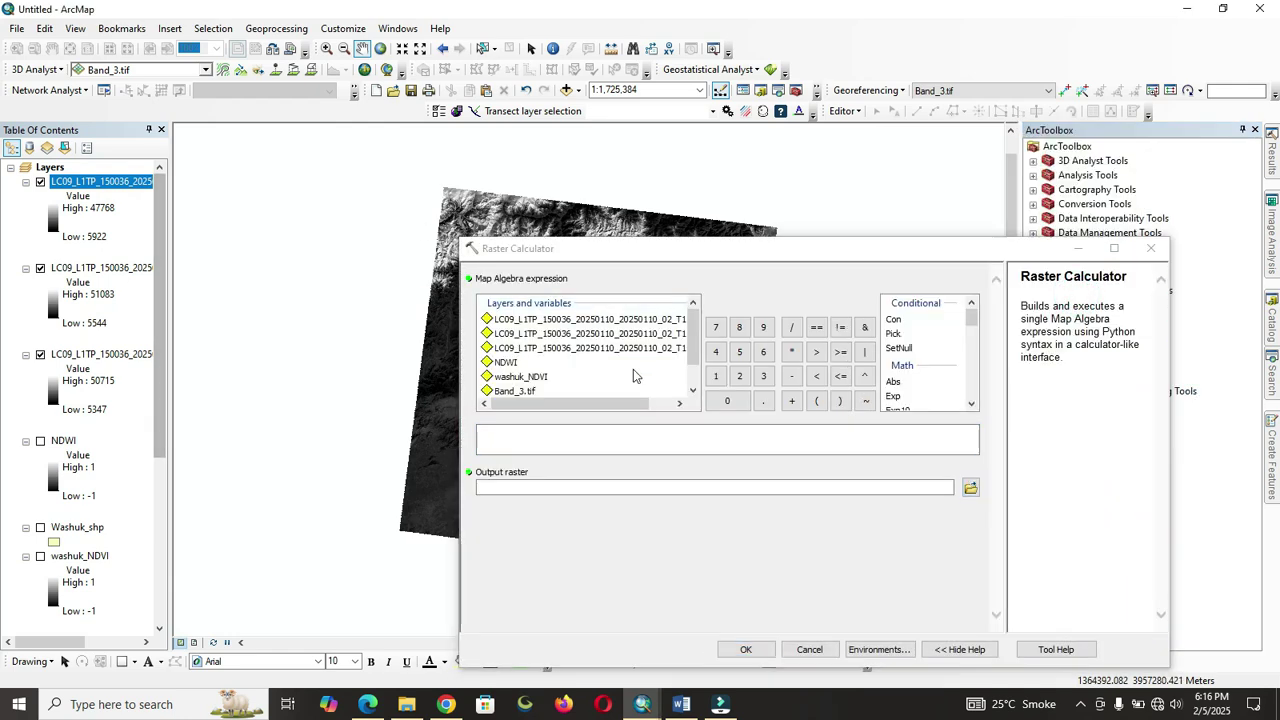
{"action": "left_click", "coordinate": [585, 450]}
{"action": "left_click", "coordinate": [585, 450]}
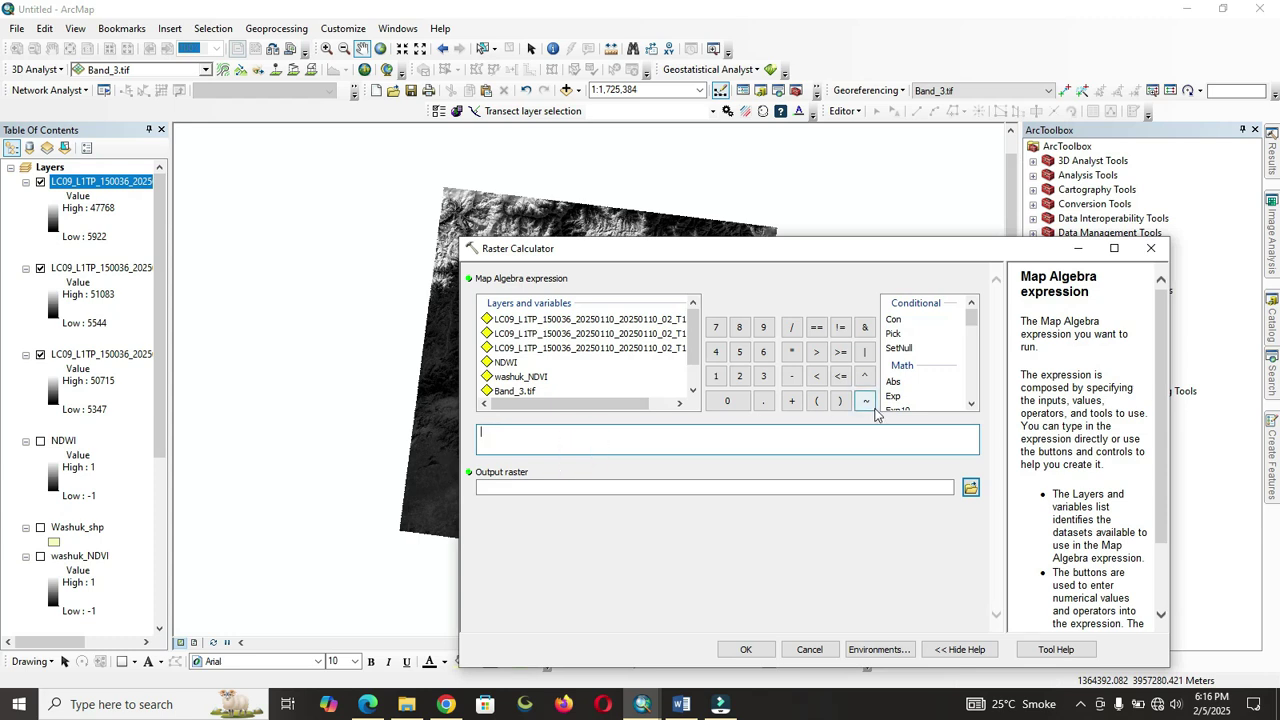
- Enter the NDWI numerator as Float of the LC09 band B3 minus band B5, following the formula in the Word document
{"action": "scroll", "coordinate": [975, 403], "scroll_direction": "down", "scroll_amount": 4}
{"action": "left_click", "coordinate": [897, 372]}
{"action": "double_click", "coordinate": [897, 372]}
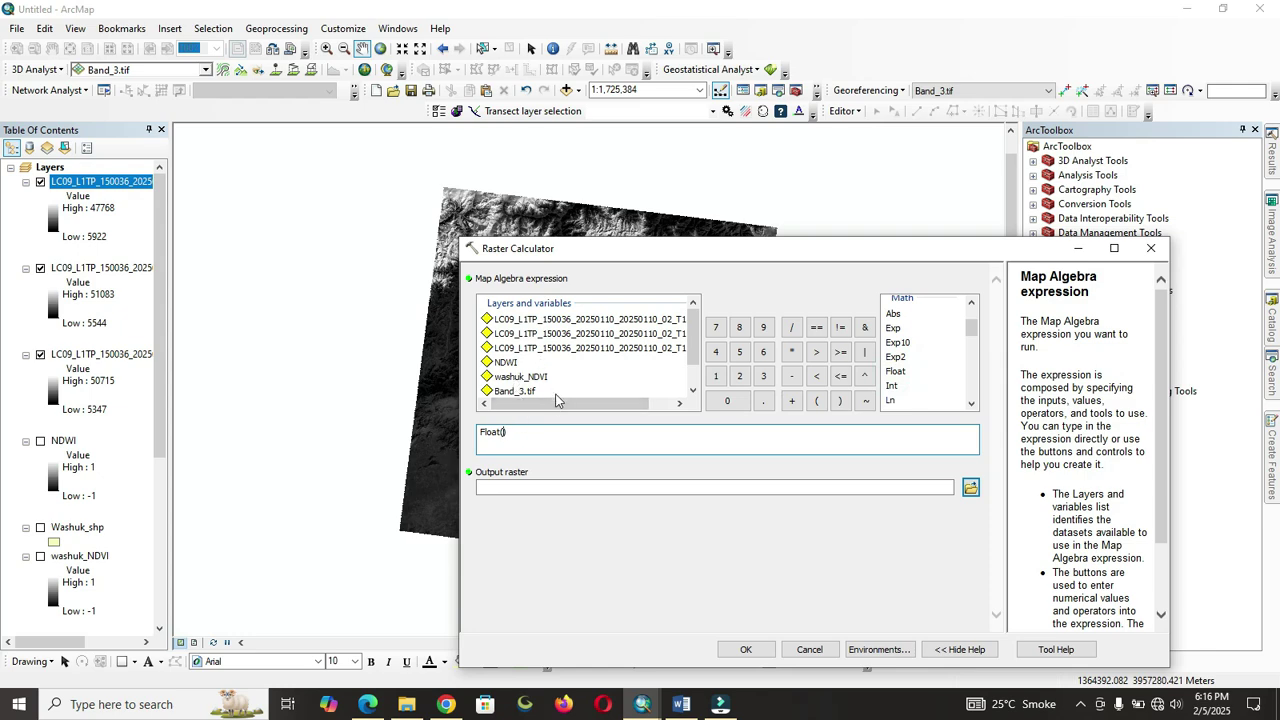
{"action": "left_click_drag", "start_coordinate": [557, 400], "coordinate": [580, 400]}
{"action": "double_click", "coordinate": [658, 321]}
{"action": "left_click", "coordinate": [681, 704]}
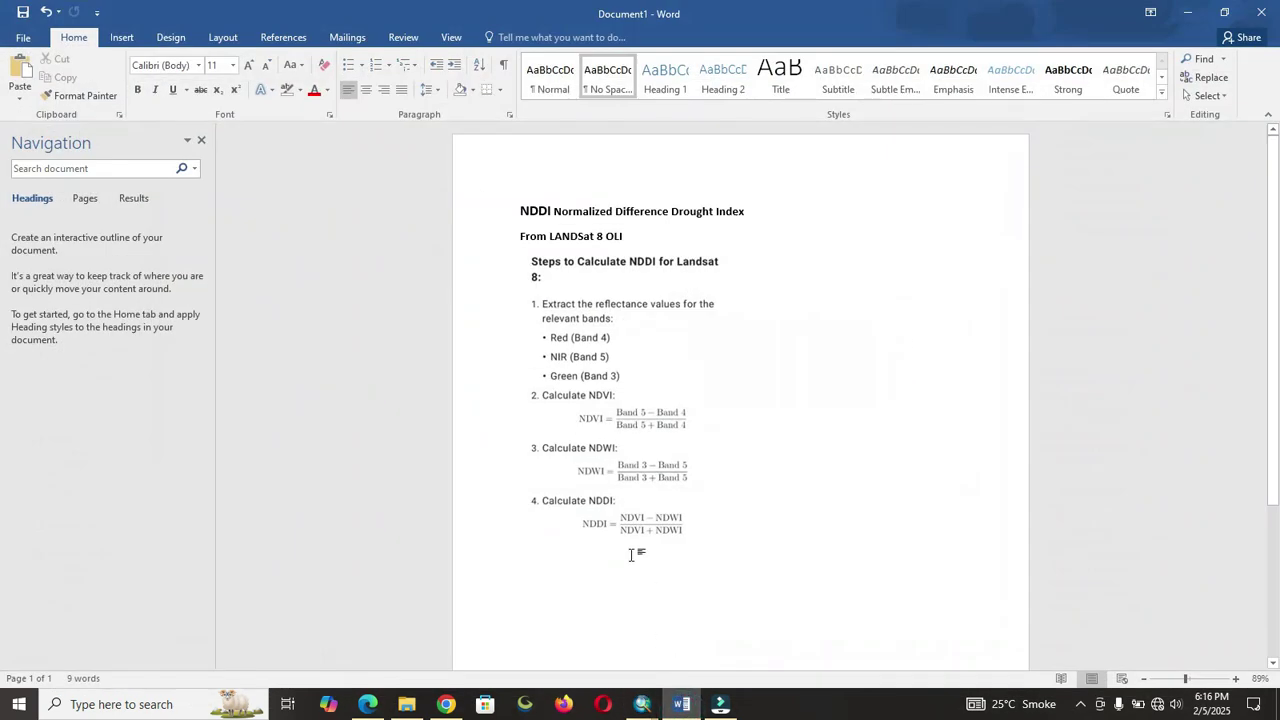
{"action": "left_click", "coordinate": [1187, 12]}
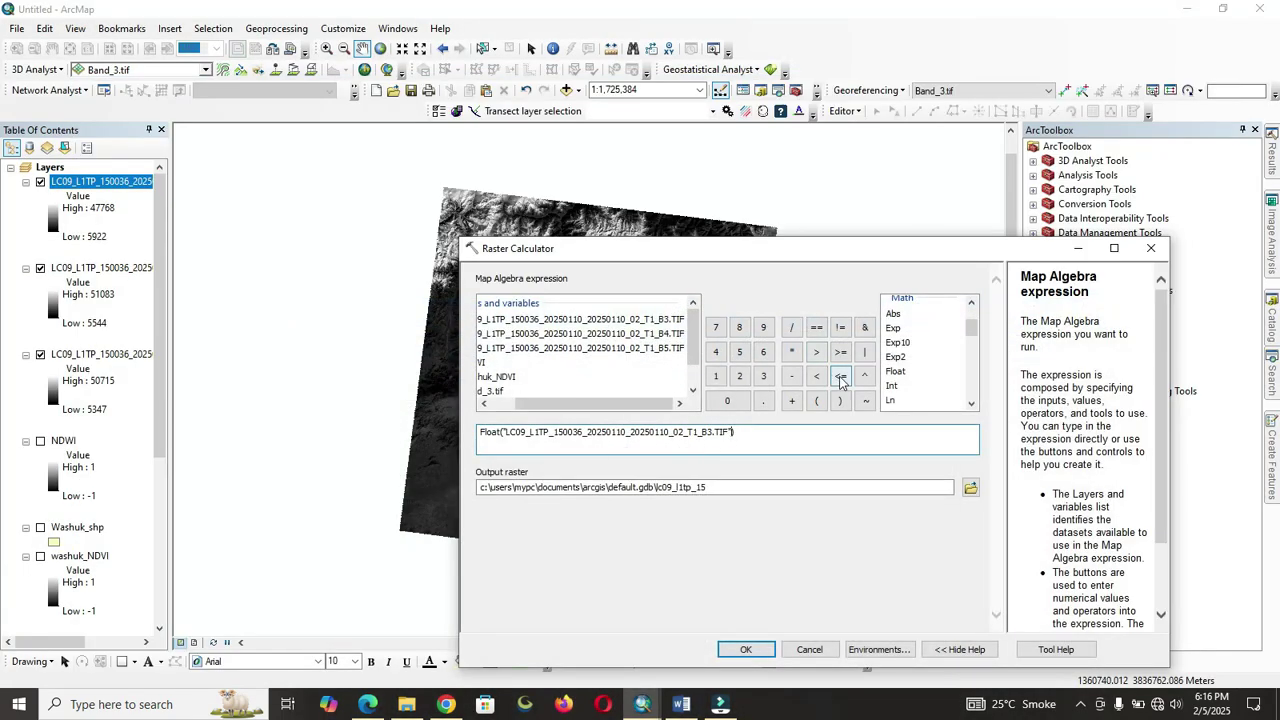
{"action": "left_click", "coordinate": [791, 376]}
{"action": "double_click", "coordinate": [621, 348]}
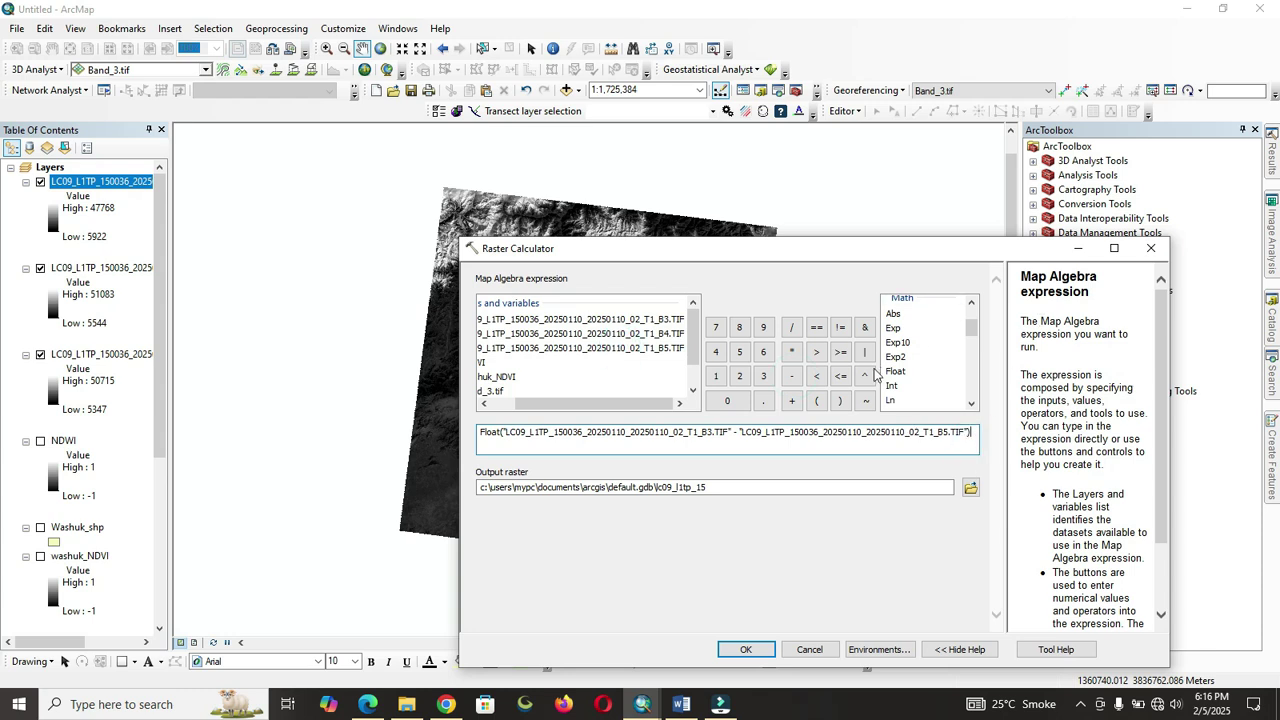
- Divide the expression by Float of the LC09 band B3 plus band B5 to complete the NDWI formula
{"action": "left_click", "coordinate": [788, 327]}
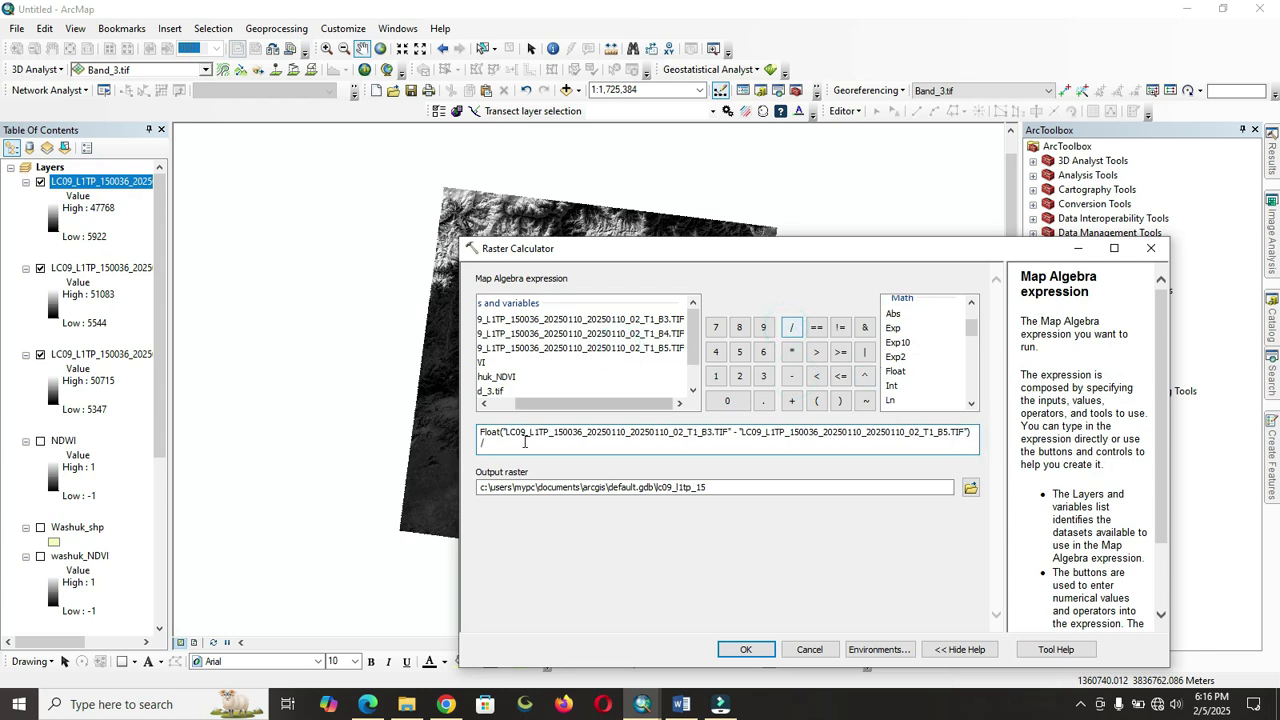
{"action": "left_click", "coordinate": [894, 372]}
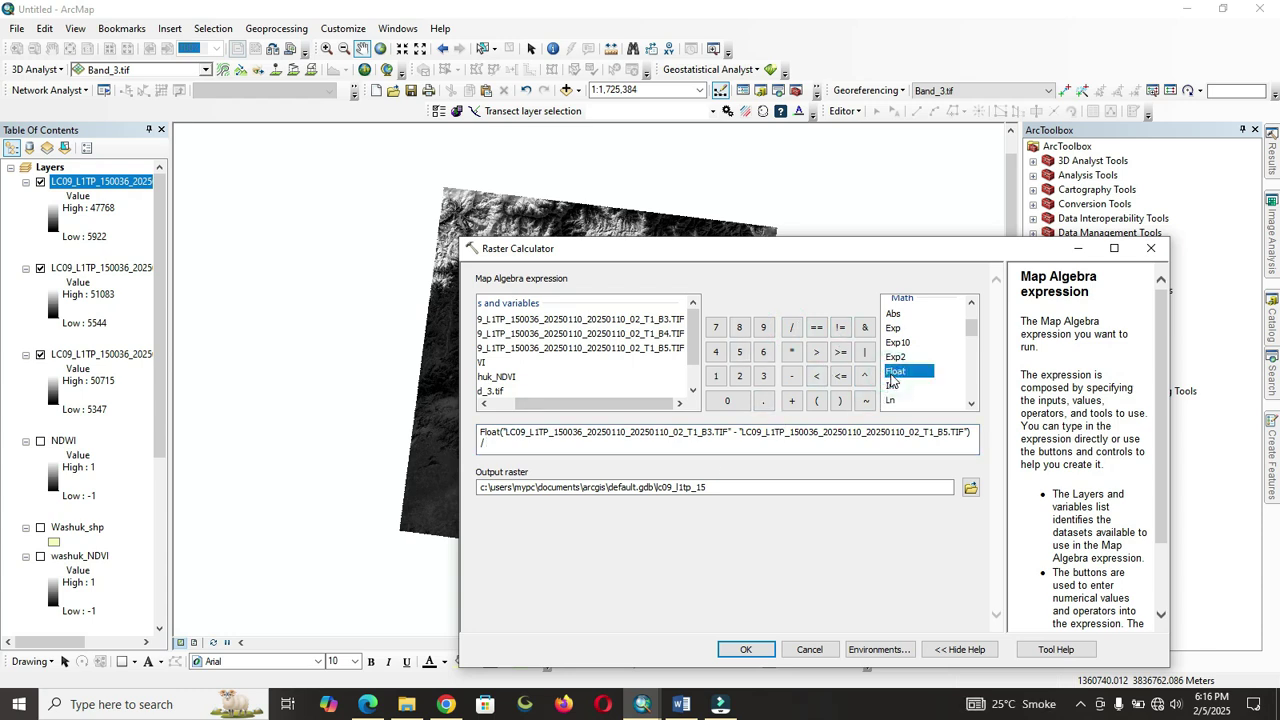
{"action": "double_click", "coordinate": [893, 376]}
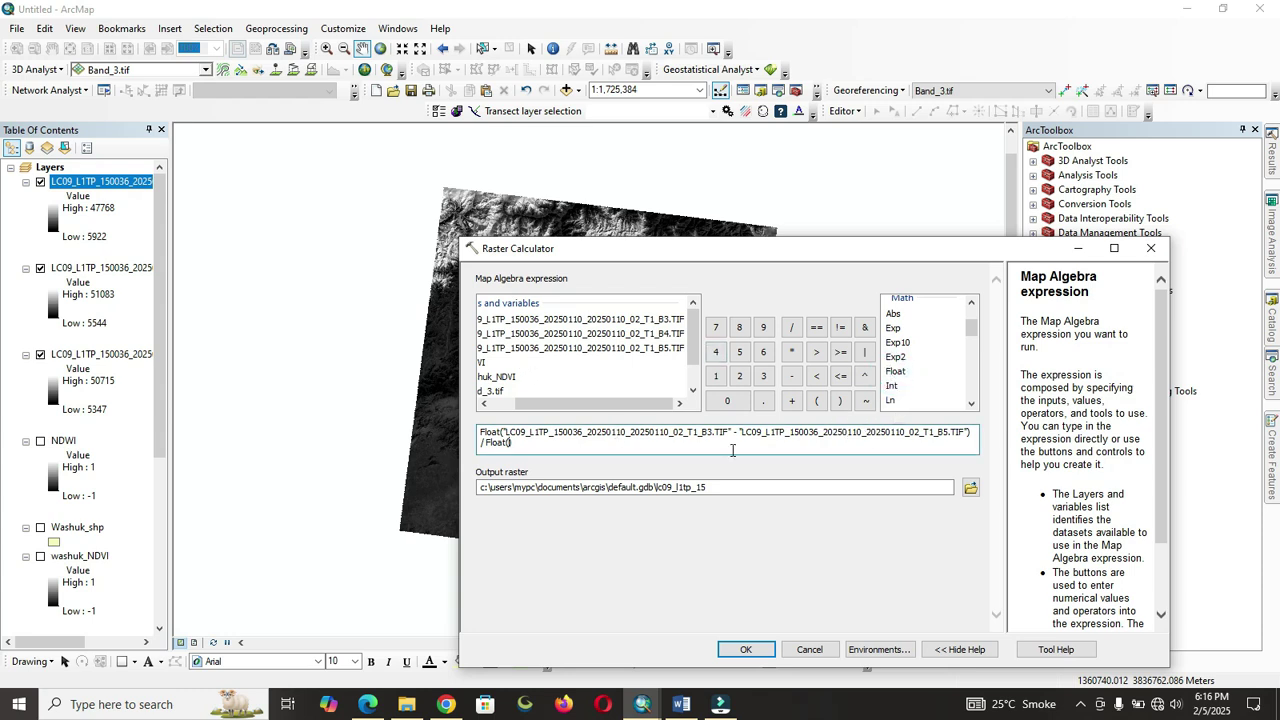
{"action": "double_click", "coordinate": [645, 320]}
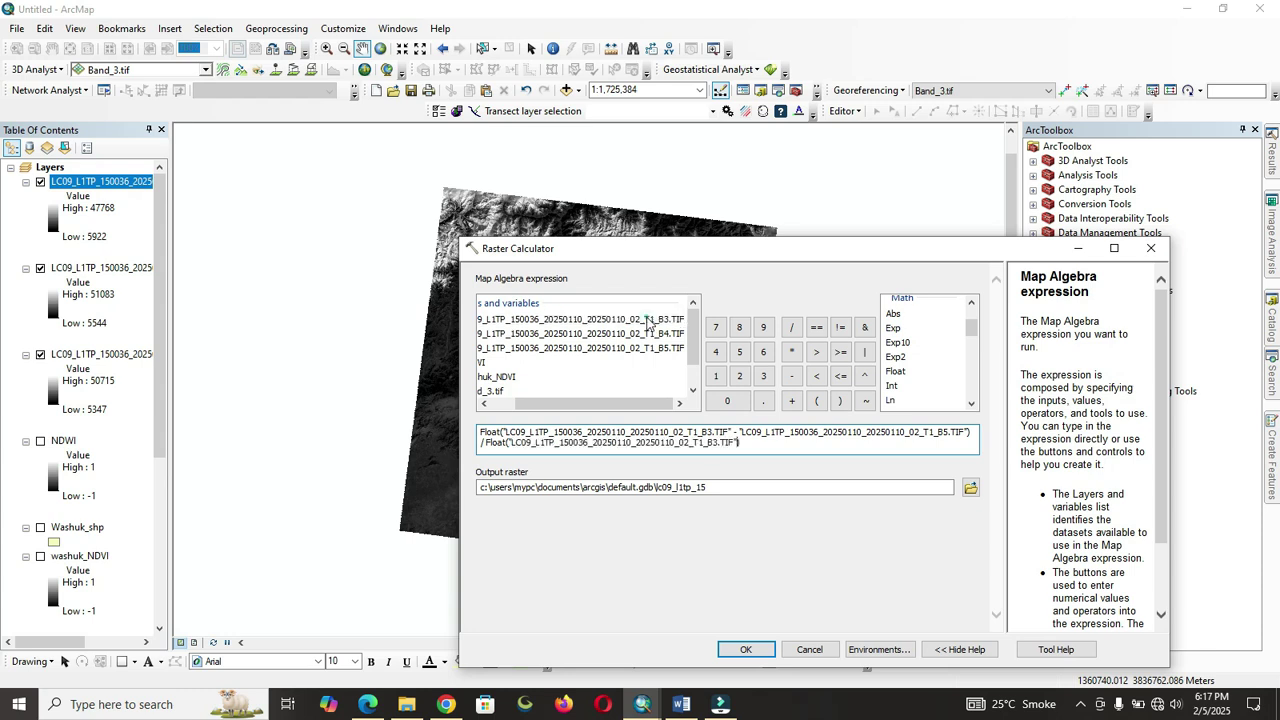
{"action": "left_click", "coordinate": [789, 403]}
{"action": "double_click", "coordinate": [610, 346]}
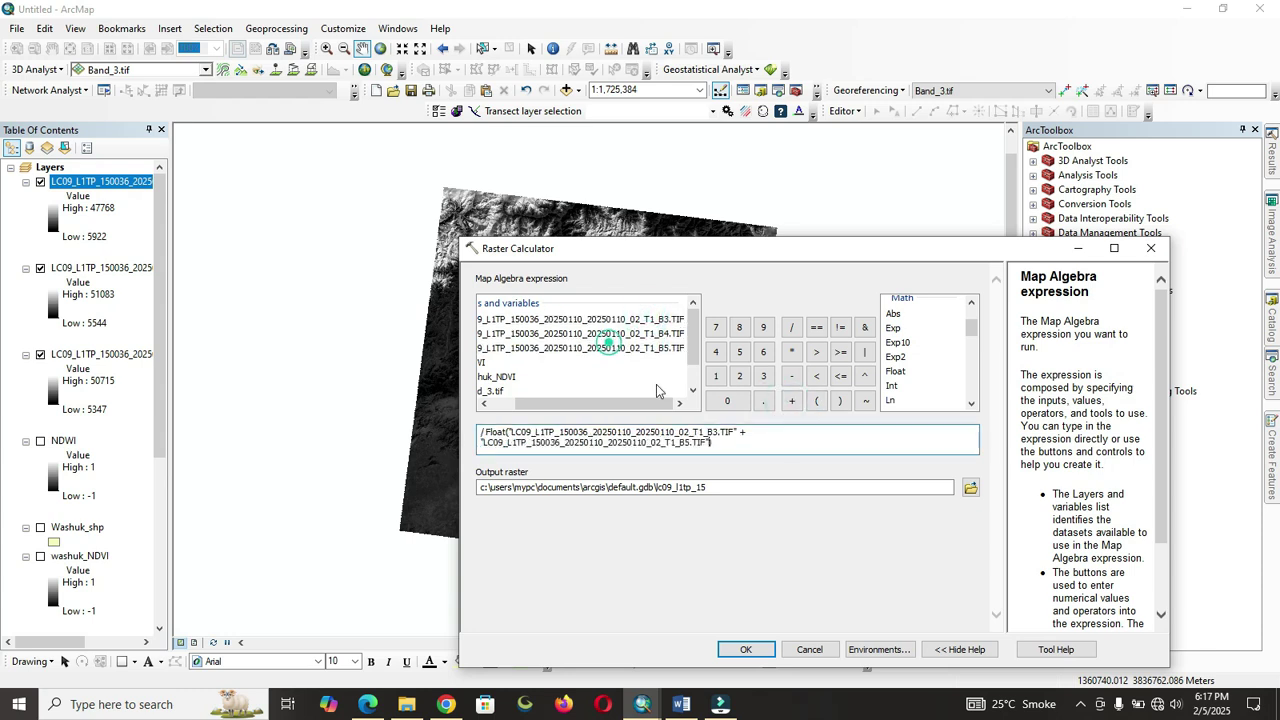
- Set the output raster to KPK_tile_NDWI in Raster_form.gdb and run the calculation
{"action": "left_click", "coordinate": [970, 487]}
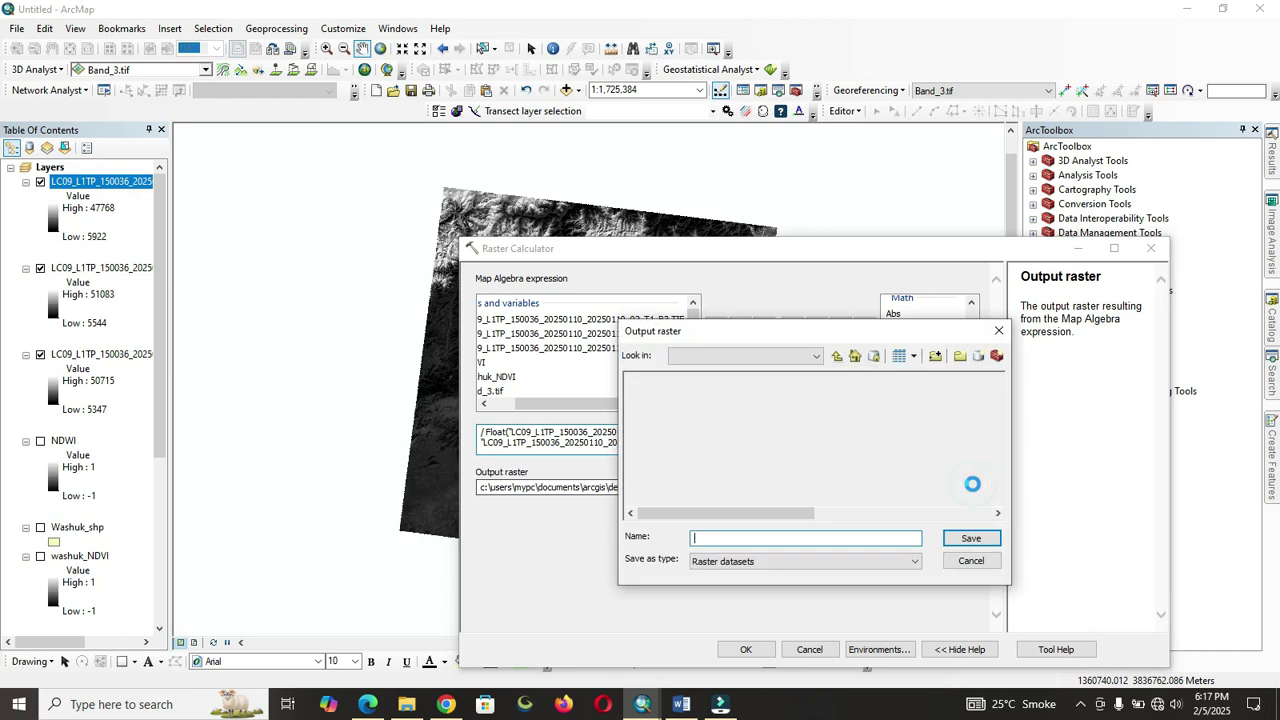
{"action": "left_click", "coordinate": [709, 540]}
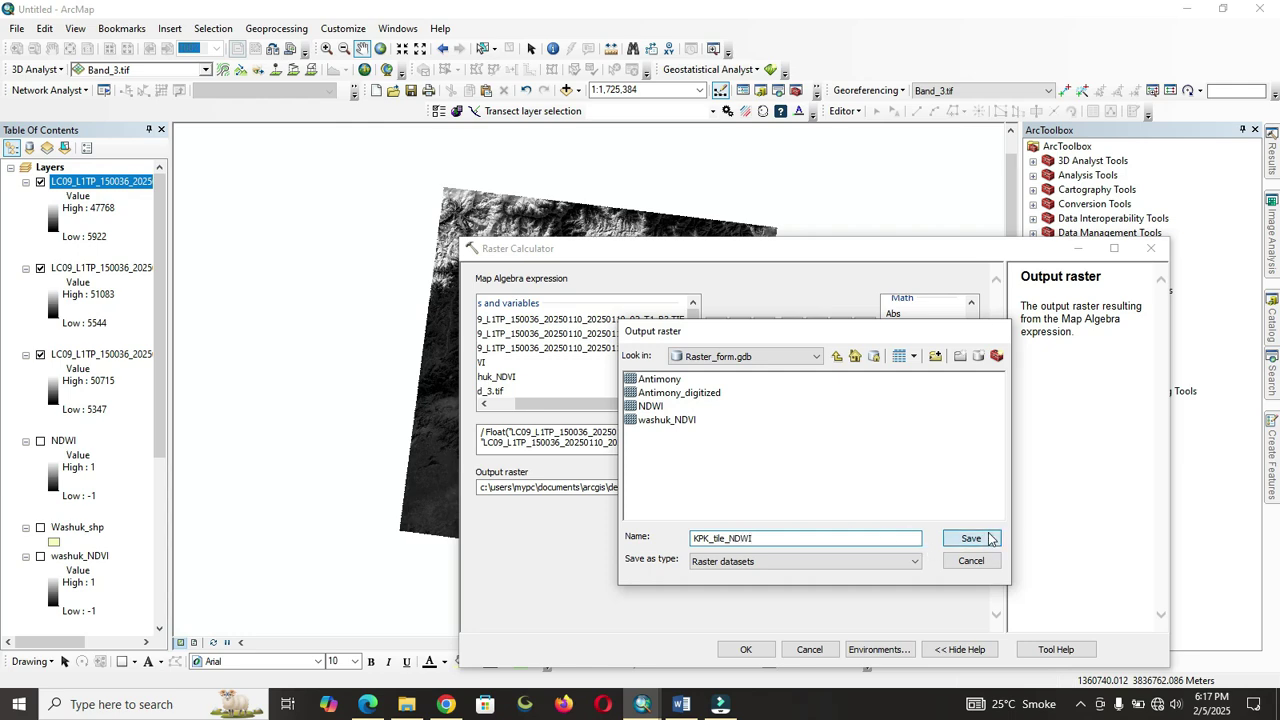
{"action": "left_click", "coordinate": [969, 538]}
{"action": "left_click", "coordinate": [745, 650]}
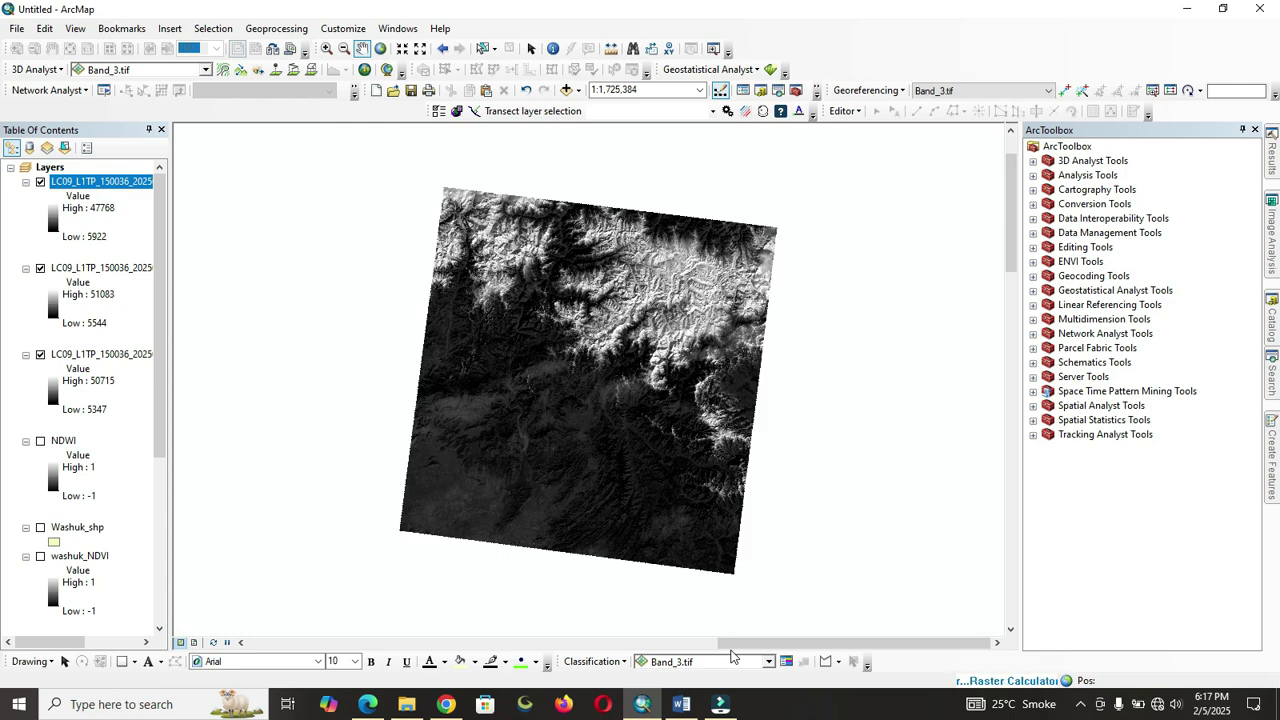
- Review the index formulas in the Word document while the calculation runs, and return to ArcMap
{"action": "left_click", "coordinate": [681, 704]}
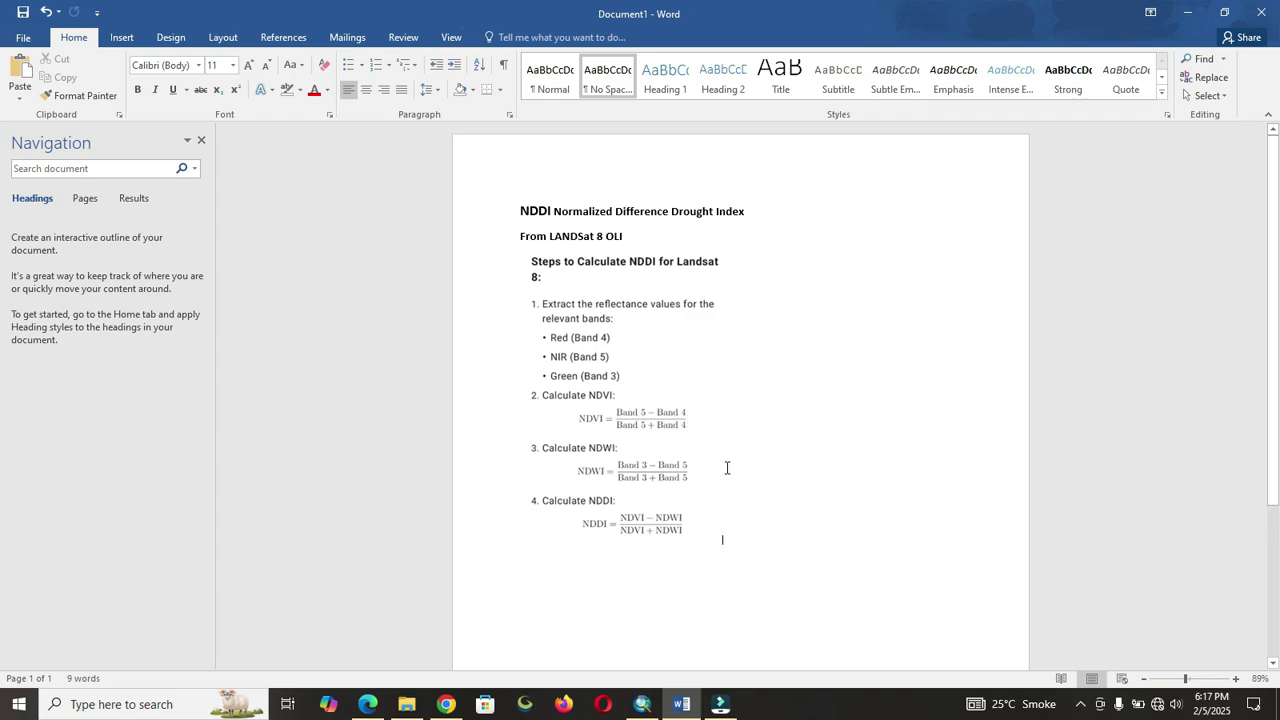
{"action": "left_click", "coordinate": [1189, 14]}
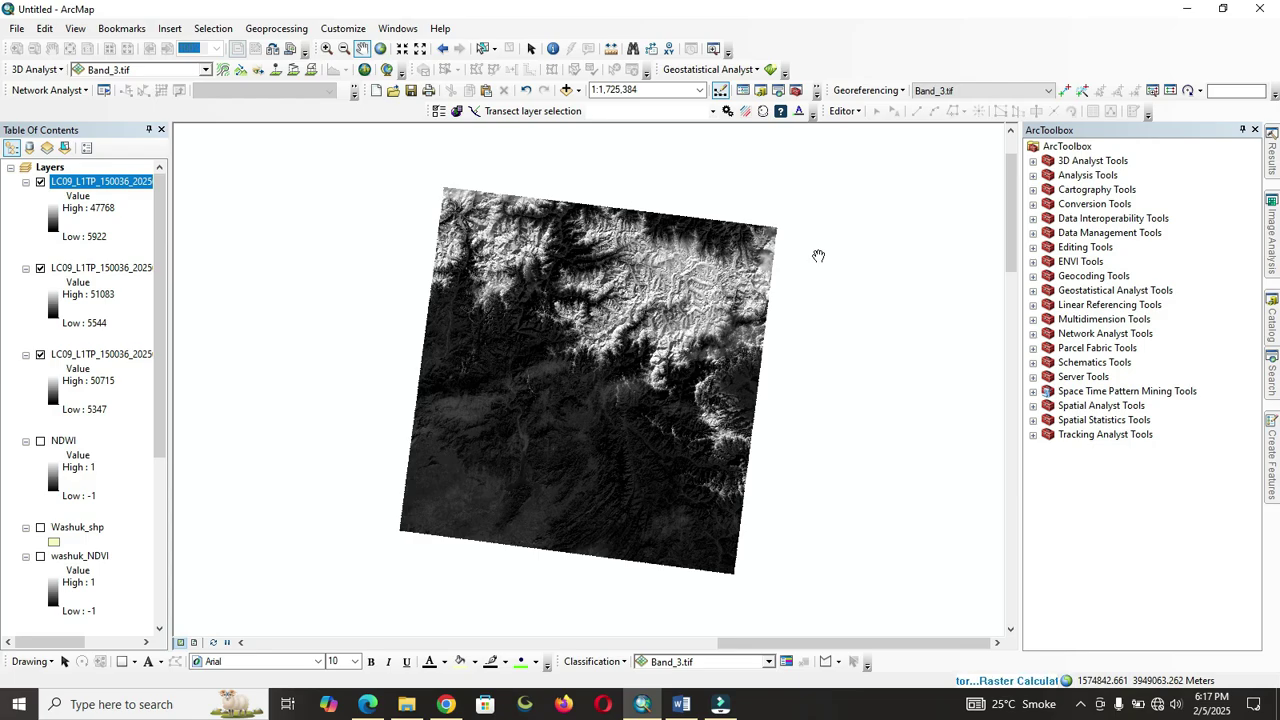
{"action": "key", "text": "super+d"}
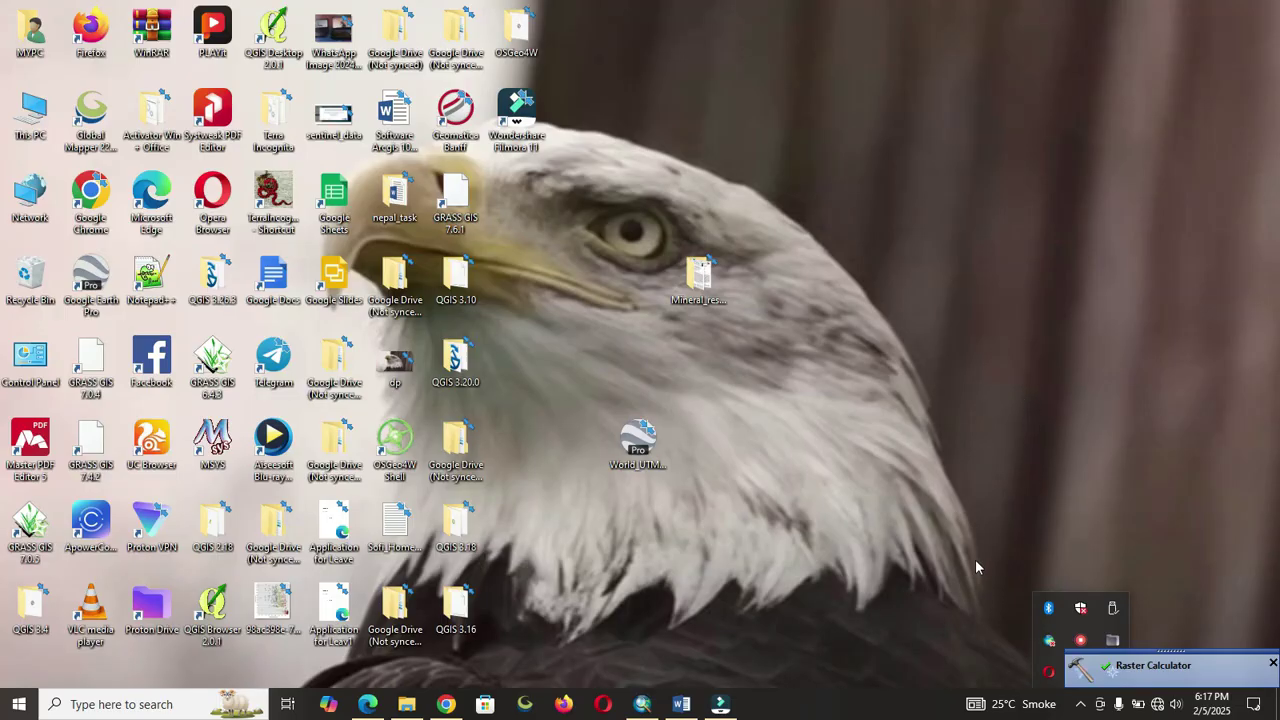
{"action": "left_click", "coordinate": [1080, 704]}
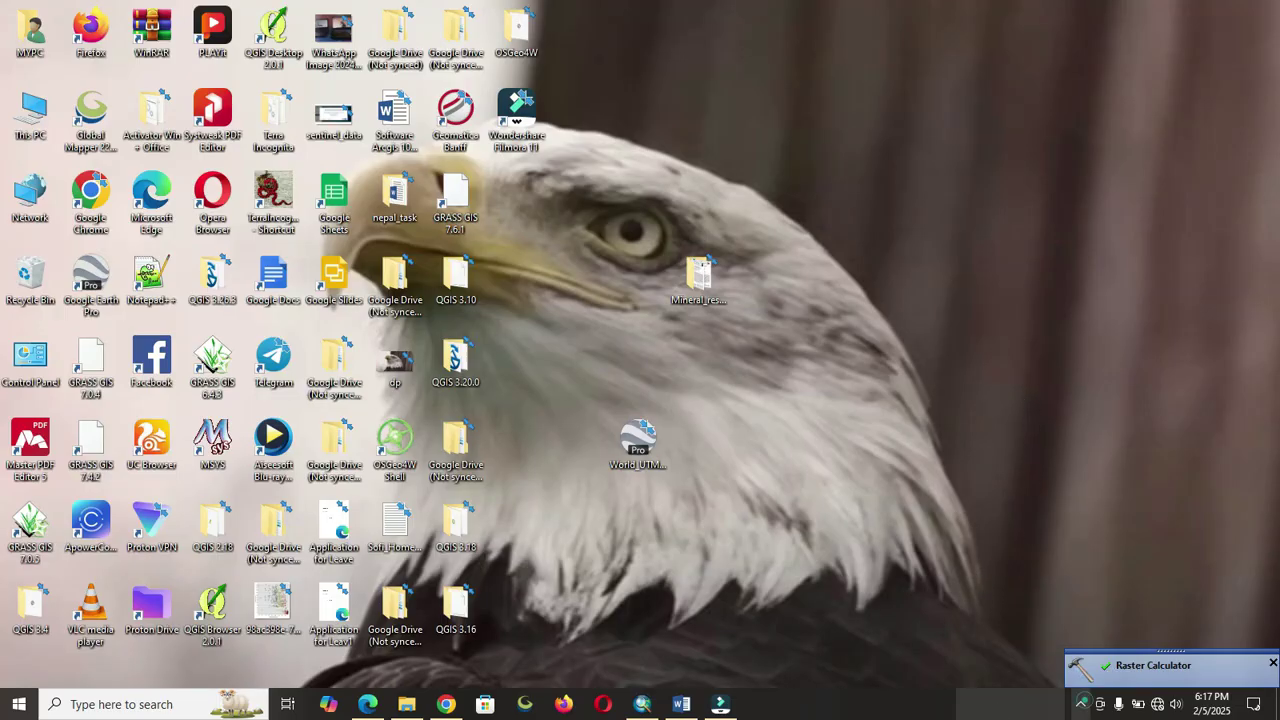
{"action": "left_click", "coordinate": [684, 708]}
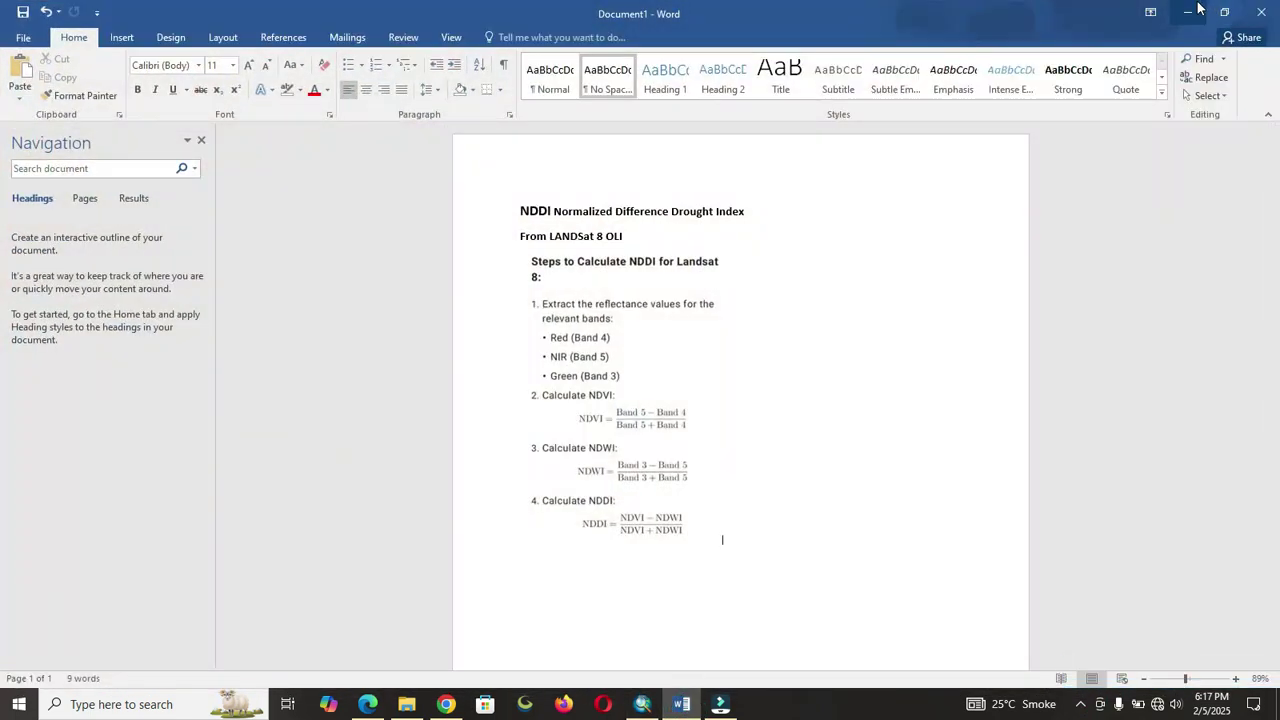
{"action": "key", "text": "super+d"}
{"action": "left_click", "coordinate": [642, 704]}
- Turn off all layers in the map and open the Spatial Analyst Raster Calculator for a new expression
{"action": "mouse_move", "coordinate": [1274, 395]}
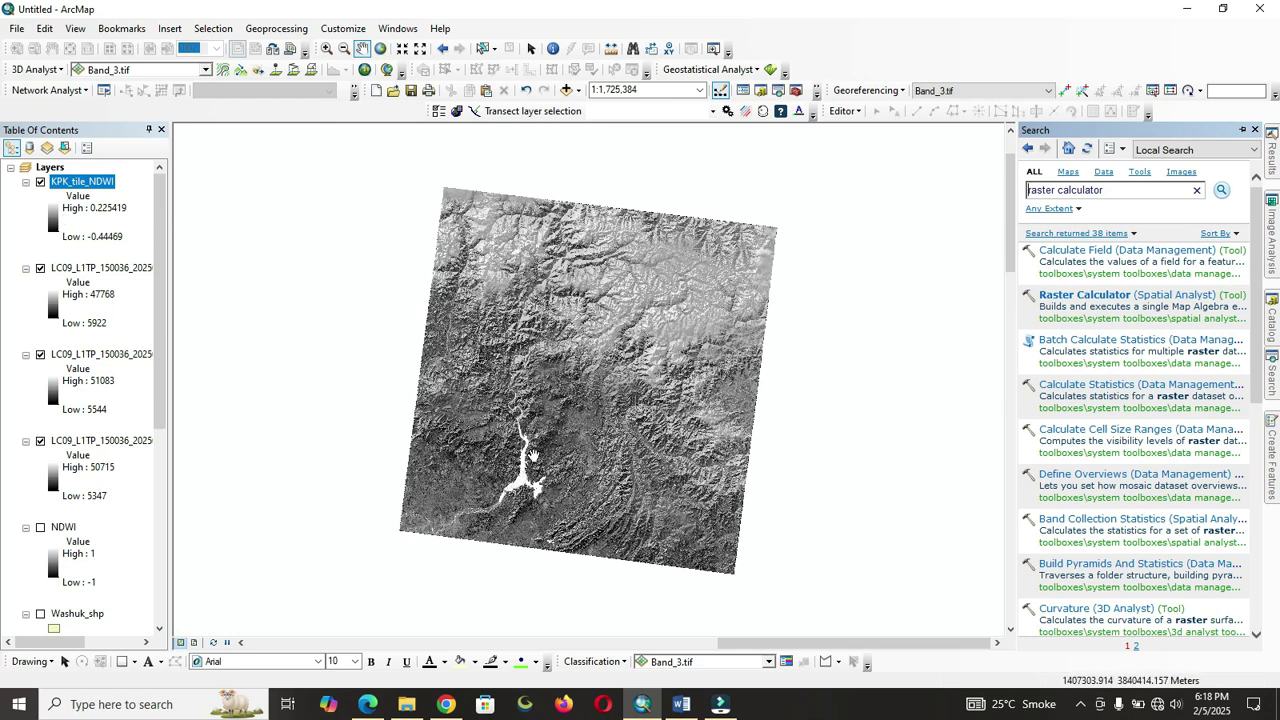
{"action": "right_click", "coordinate": [43, 172]}
{"action": "left_click", "coordinate": [152, 307]}
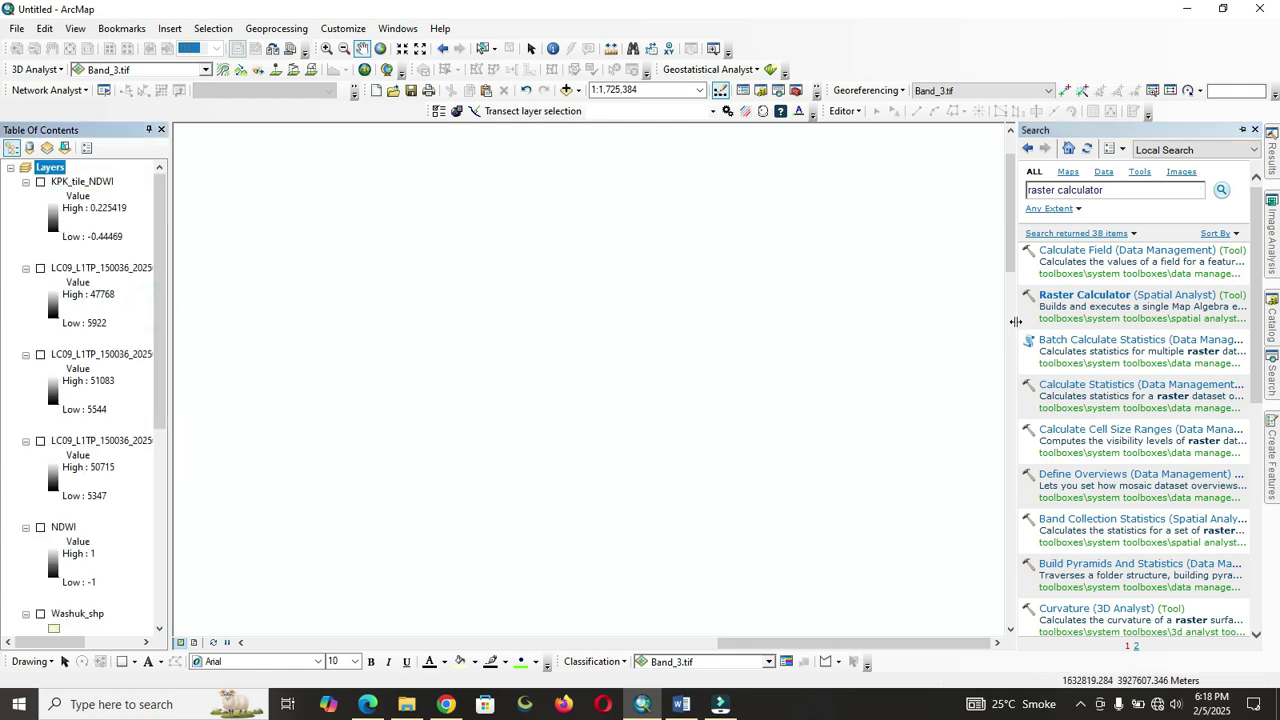
{"action": "left_click", "coordinate": [1073, 297]}
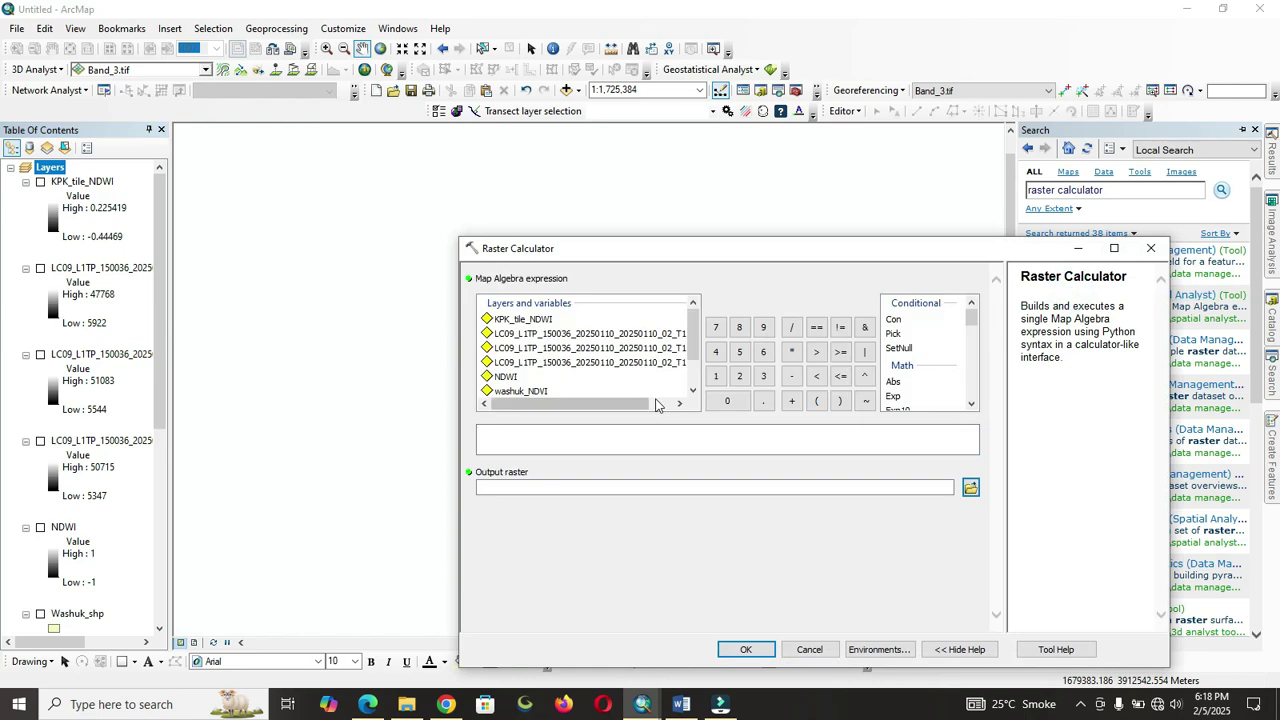
- Check the NDVI formula in Word and enter its numerator as Float of the LC09 band B5 minus band B4
{"action": "left_click", "coordinate": [685, 705]}
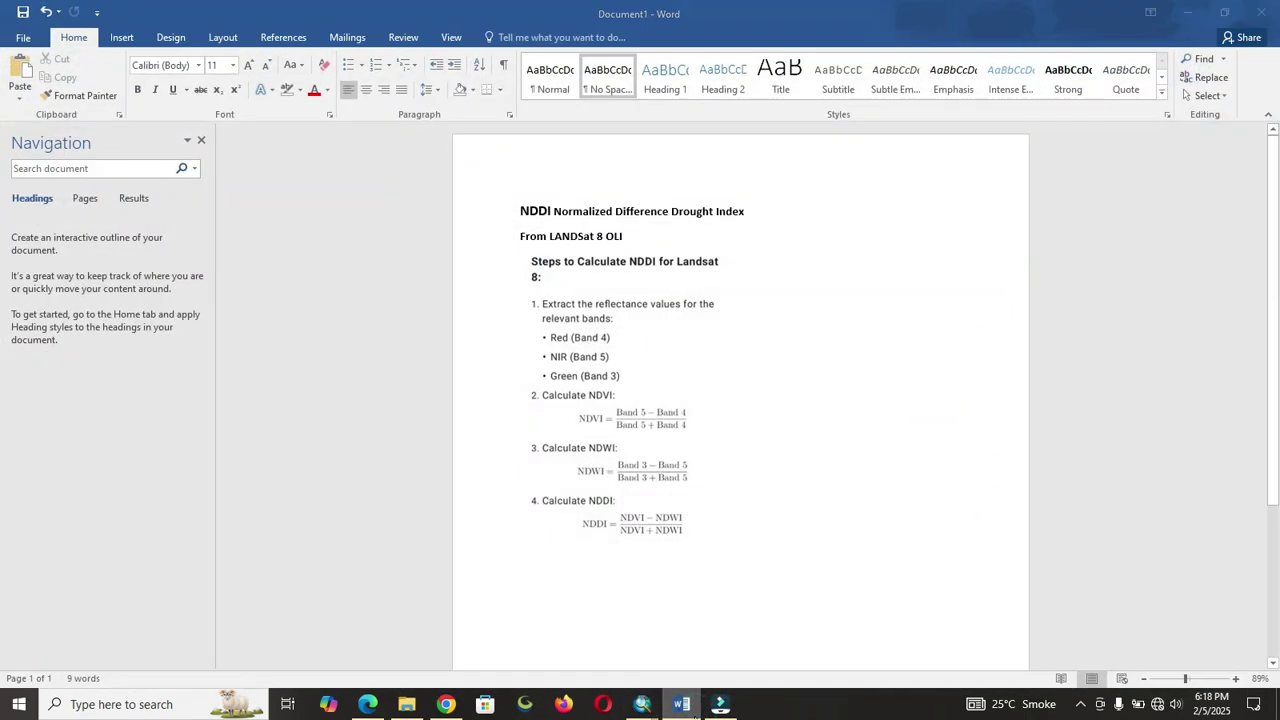
{"action": "left_click", "coordinate": [683, 705]}
{"action": "left_click", "coordinate": [611, 436]}
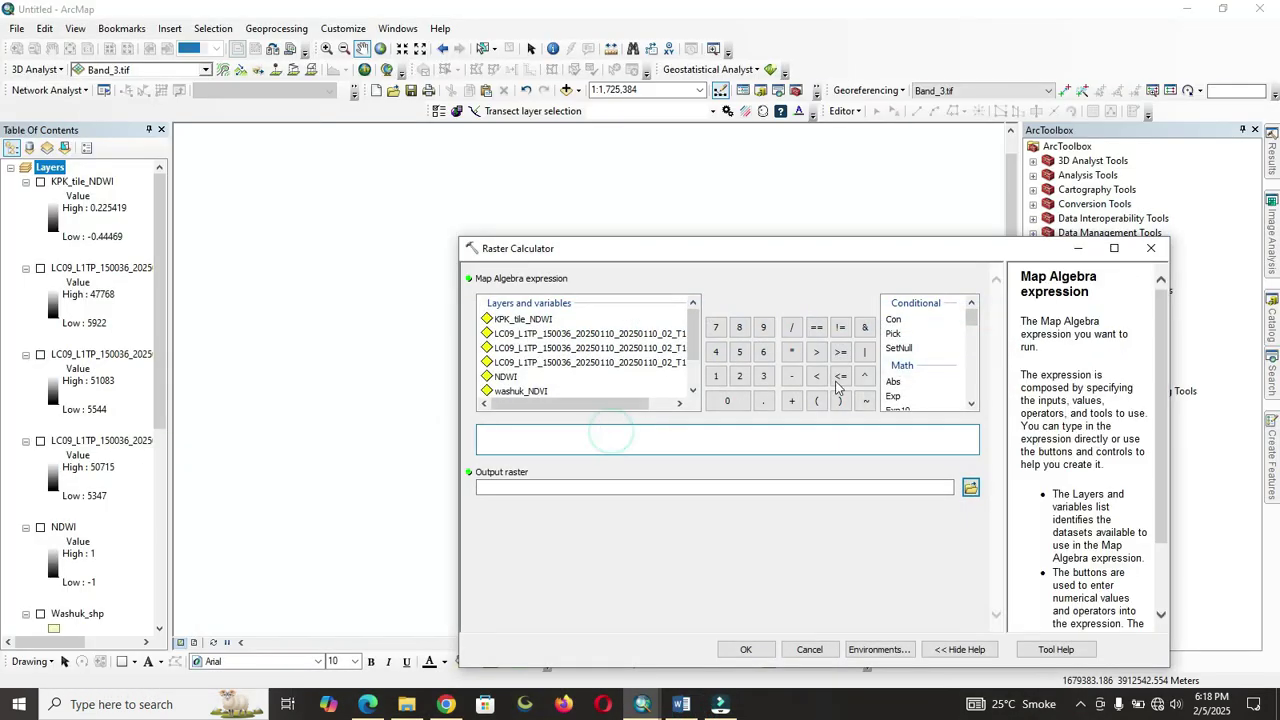
{"action": "left_click", "coordinate": [970, 407]}
{"action": "left_click", "coordinate": [970, 407]}
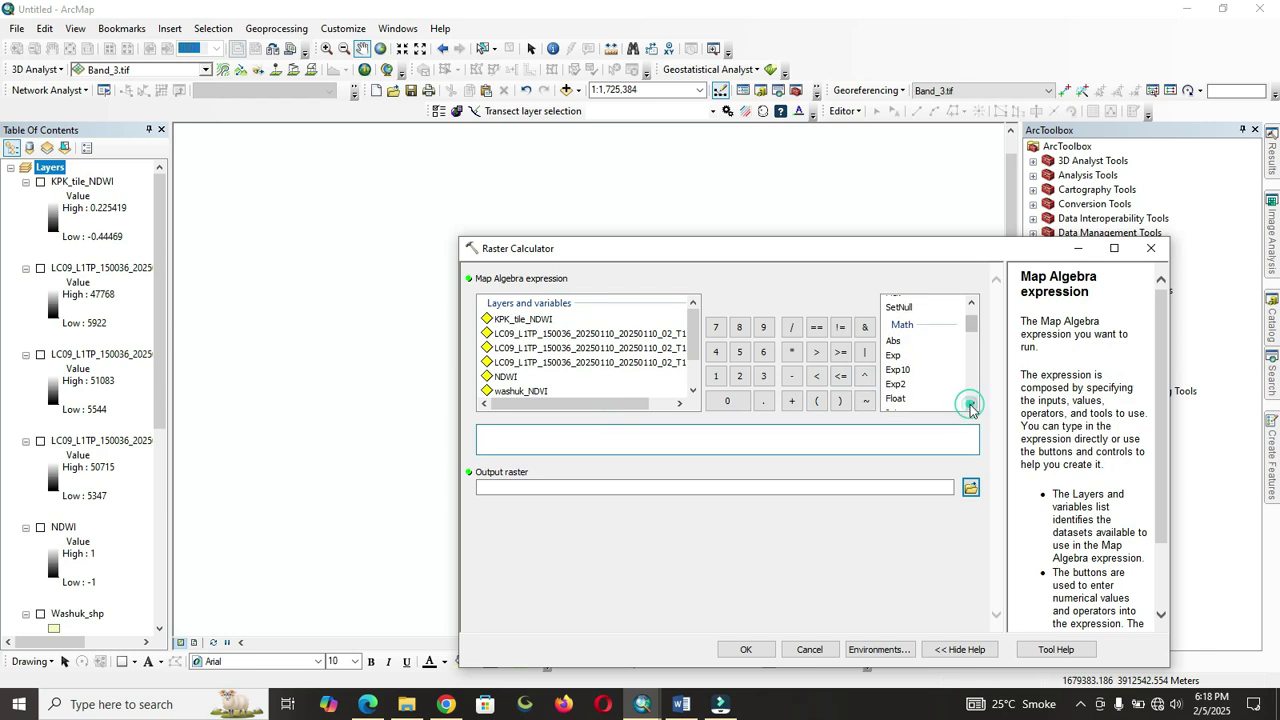
{"action": "double_click", "coordinate": [896, 398]}
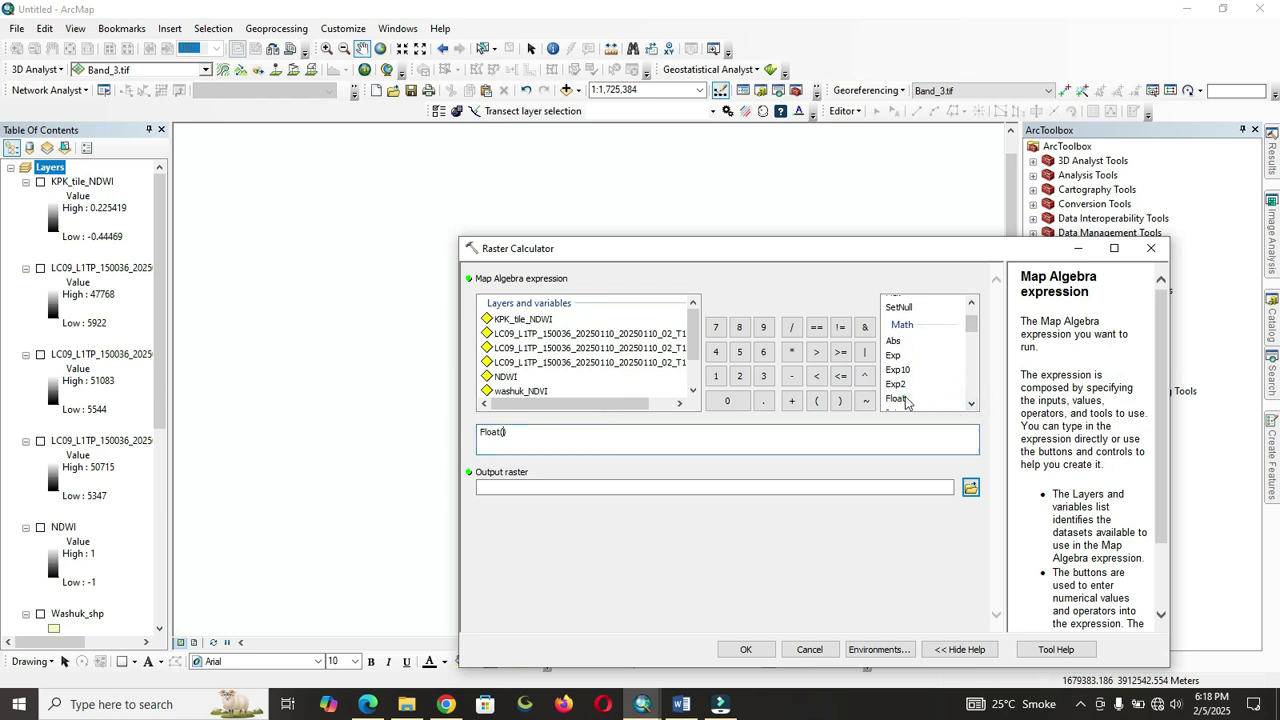
{"action": "left_click", "coordinate": [640, 349]}
{"action": "left_click_drag", "start_coordinate": [600, 403], "coordinate": [626, 403]}
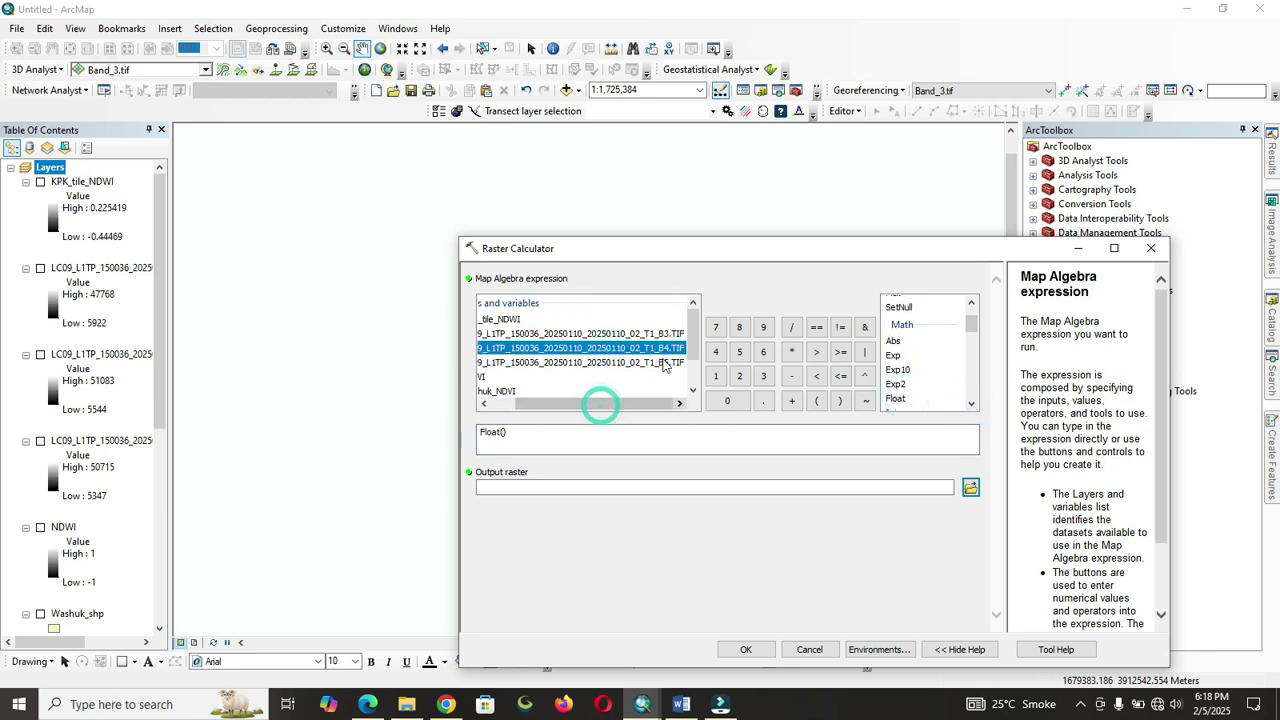
{"action": "left_click", "coordinate": [662, 363]}
{"action": "double_click", "coordinate": [662, 363]}
{"action": "left_click", "coordinate": [791, 375]}
{"action": "left_click", "coordinate": [647, 348]}
{"action": "double_click", "coordinate": [647, 349]}
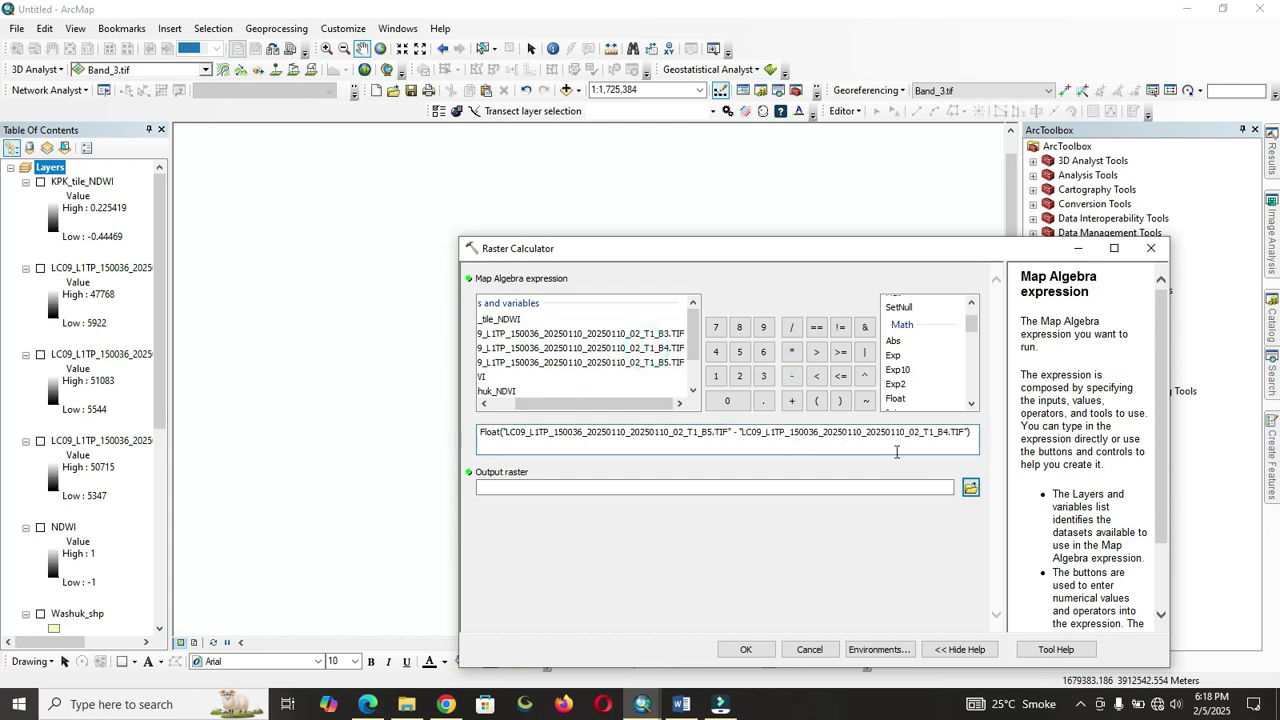
- Divide the expression by Float of the LC09 band B5 plus band B4 to complete the NDVI formula
{"action": "left_click", "coordinate": [972, 432]}
{"action": "left_click", "coordinate": [791, 327]}
{"action": "double_click", "coordinate": [897, 399]}
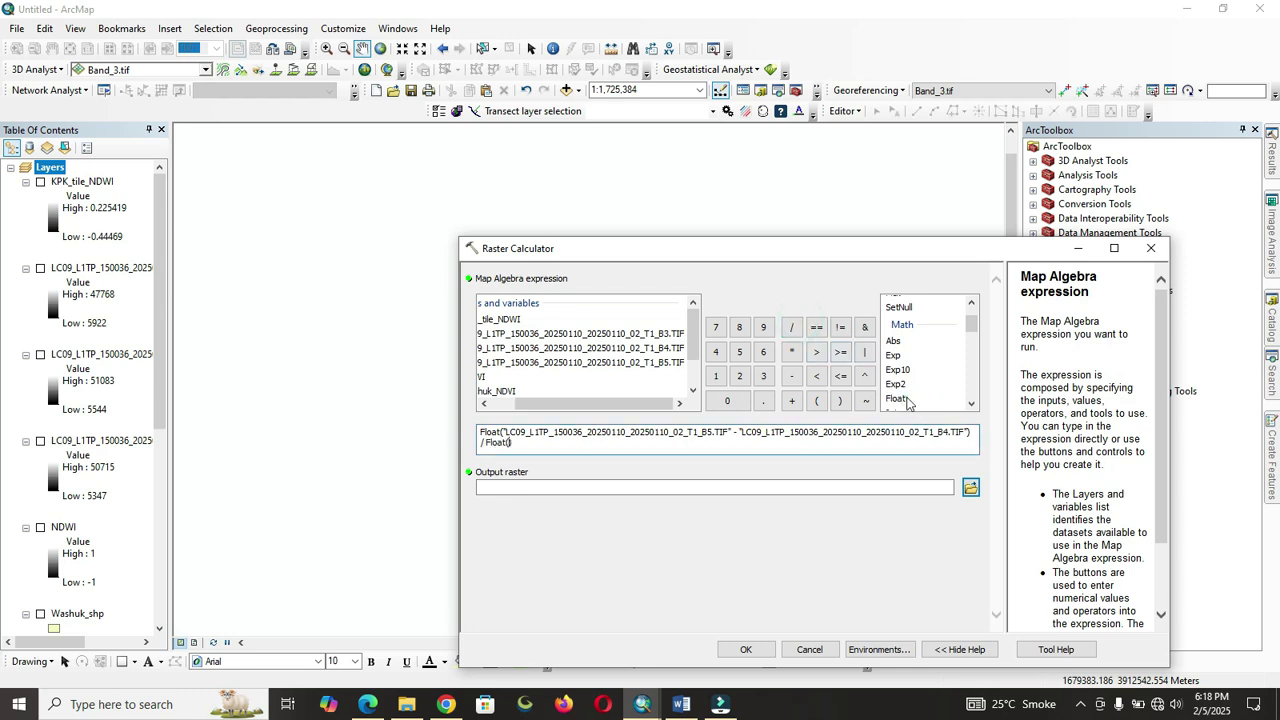
{"action": "double_click", "coordinate": [614, 364]}
{"action": "left_click", "coordinate": [797, 401]}
{"action": "double_click", "coordinate": [612, 348]}
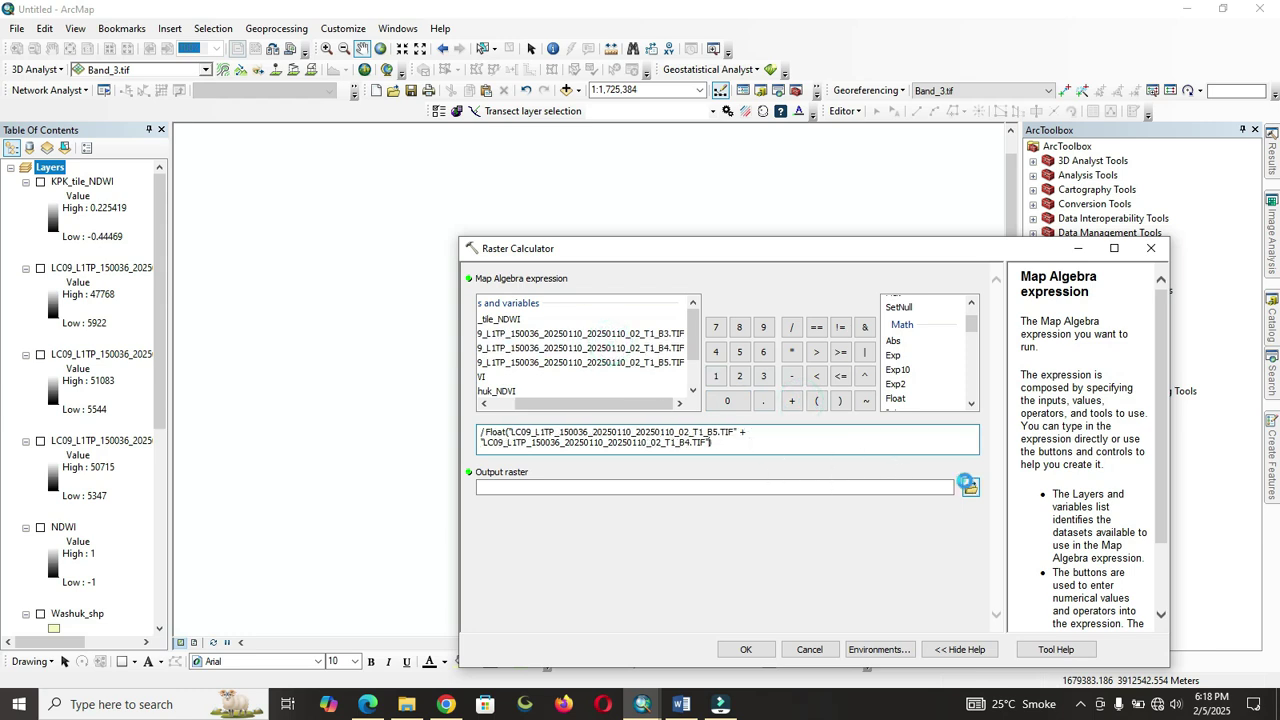
- Set the output raster to KPK_tile_NDVI in Raster_form.gdb and run the calculation
{"action": "left_click", "coordinate": [969, 485]}
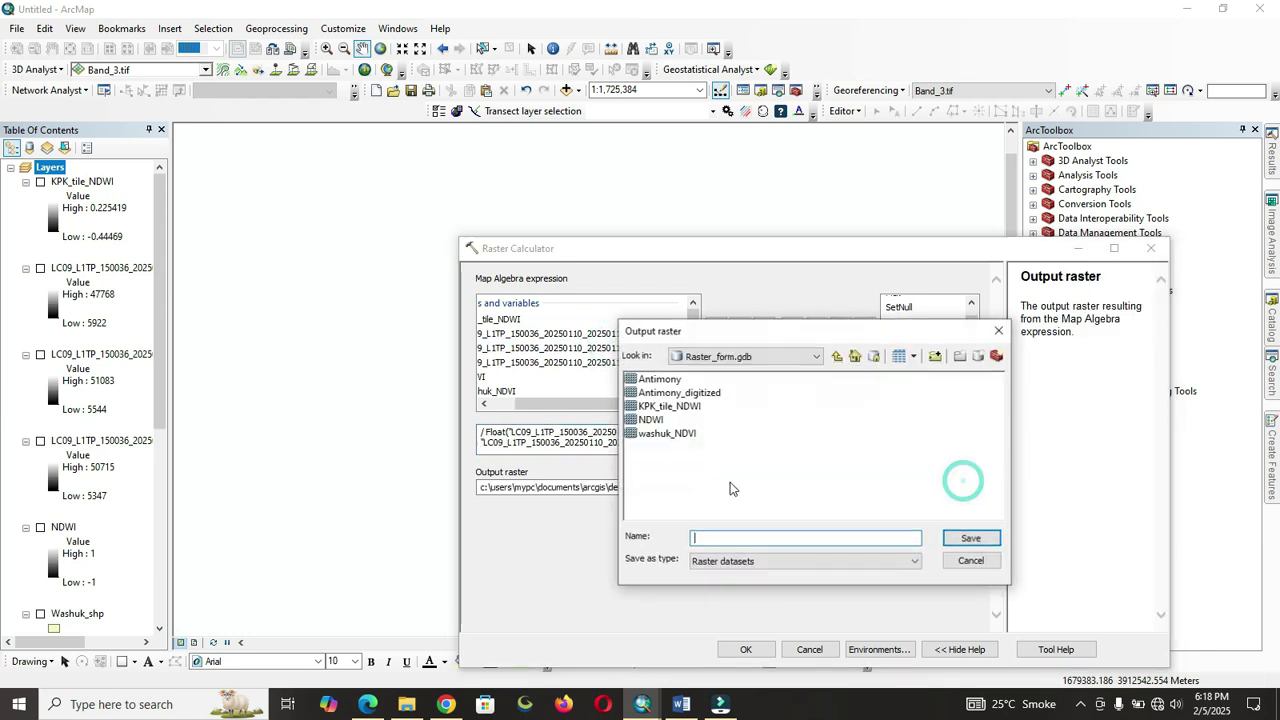
{"action": "left_click", "coordinate": [668, 406]}
{"action": "left_click", "coordinate": [749, 537]}
{"action": "key", "text": "BackSpace"}
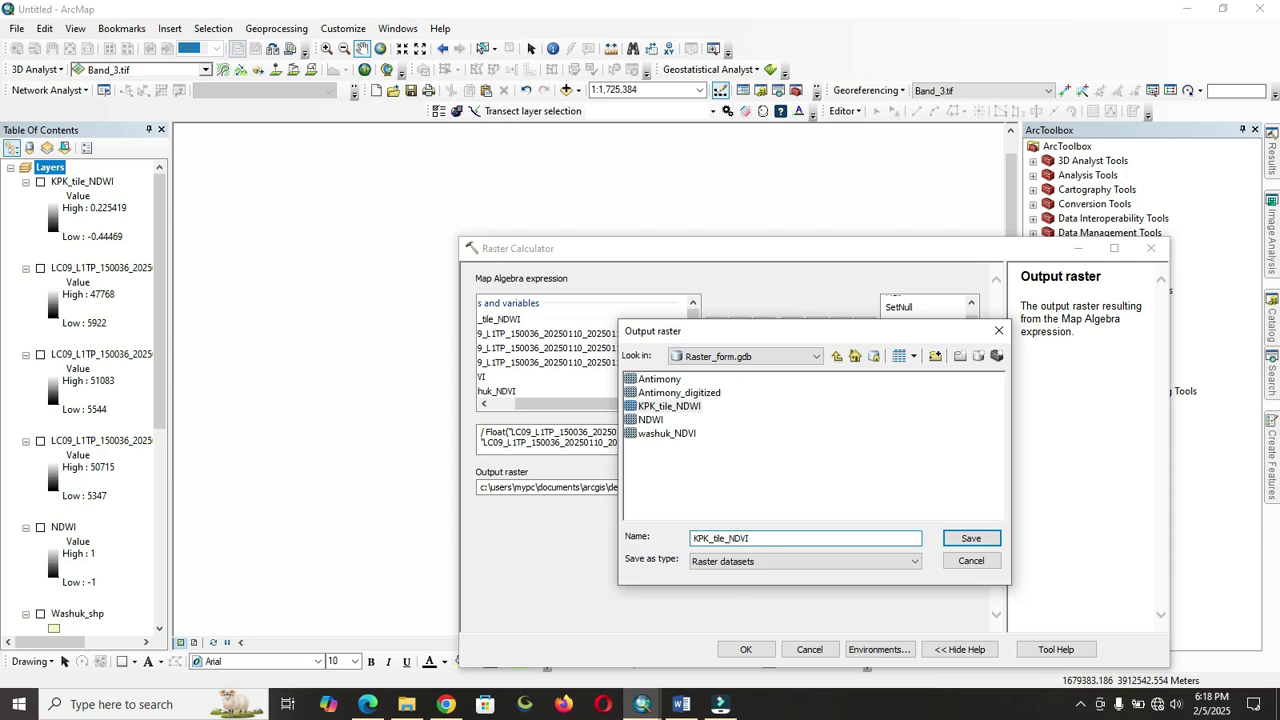
{"action": "left_click", "coordinate": [966, 538]}
{"action": "left_click", "coordinate": [745, 649]}
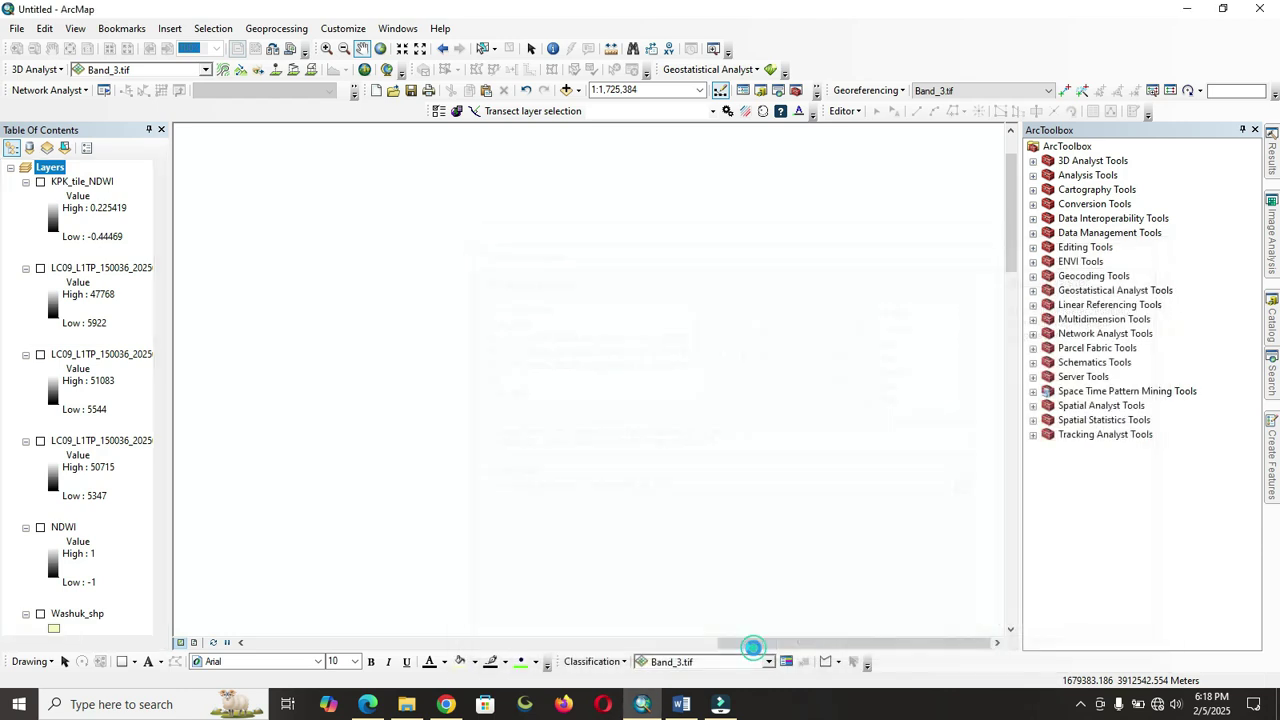
- Search the geoprocessing tools for Clip
{"action": "mouse_move", "coordinate": [690, 703]}
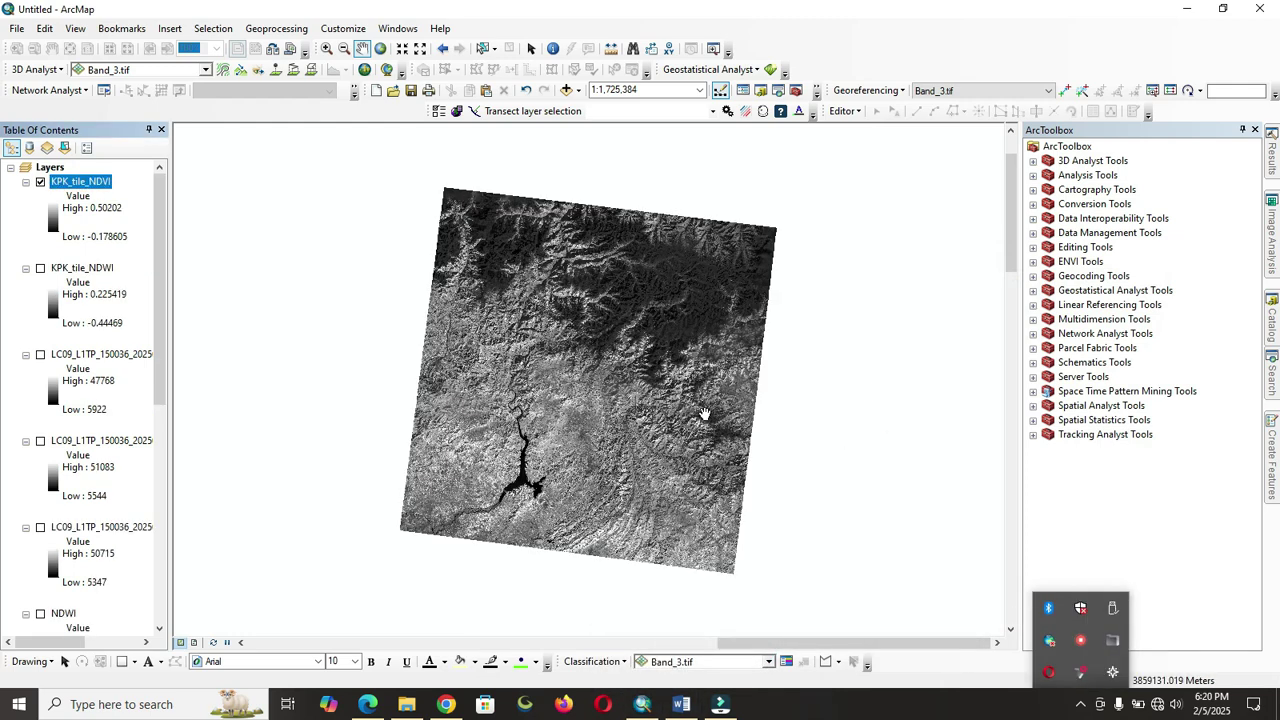
{"action": "left_click", "coordinate": [1272, 378]}
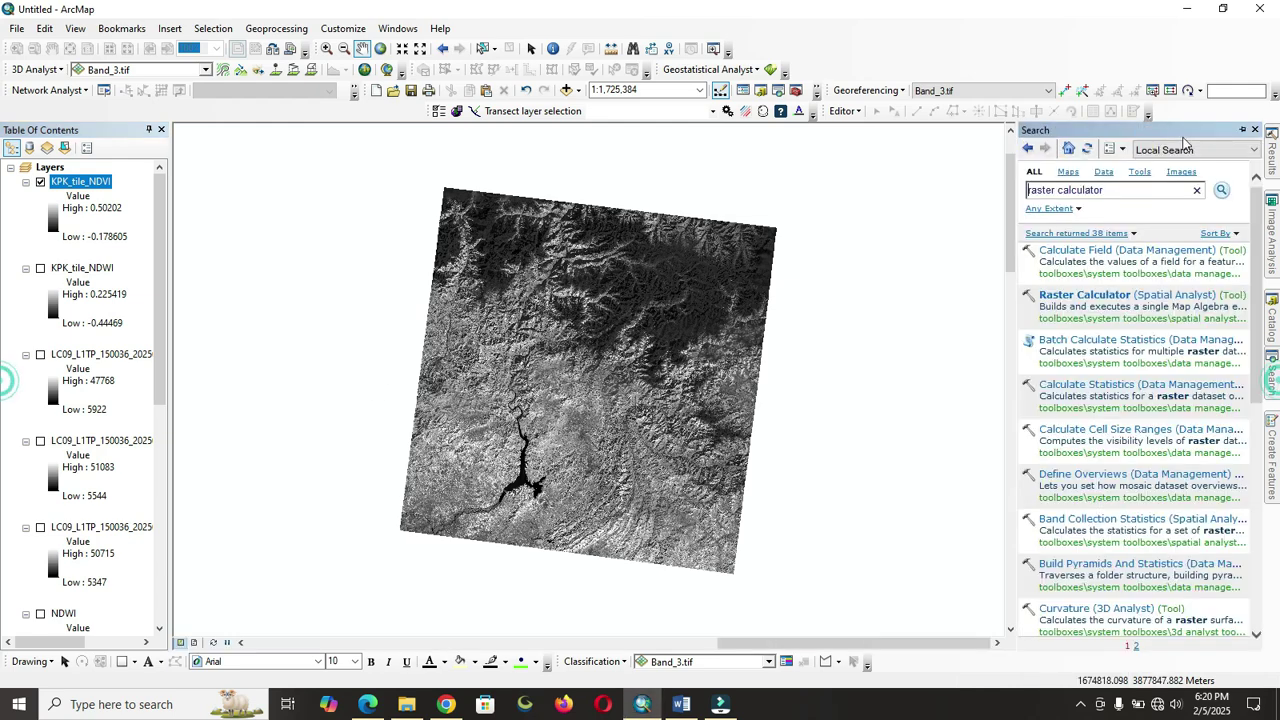
{"action": "left_click", "coordinate": [1107, 193]}
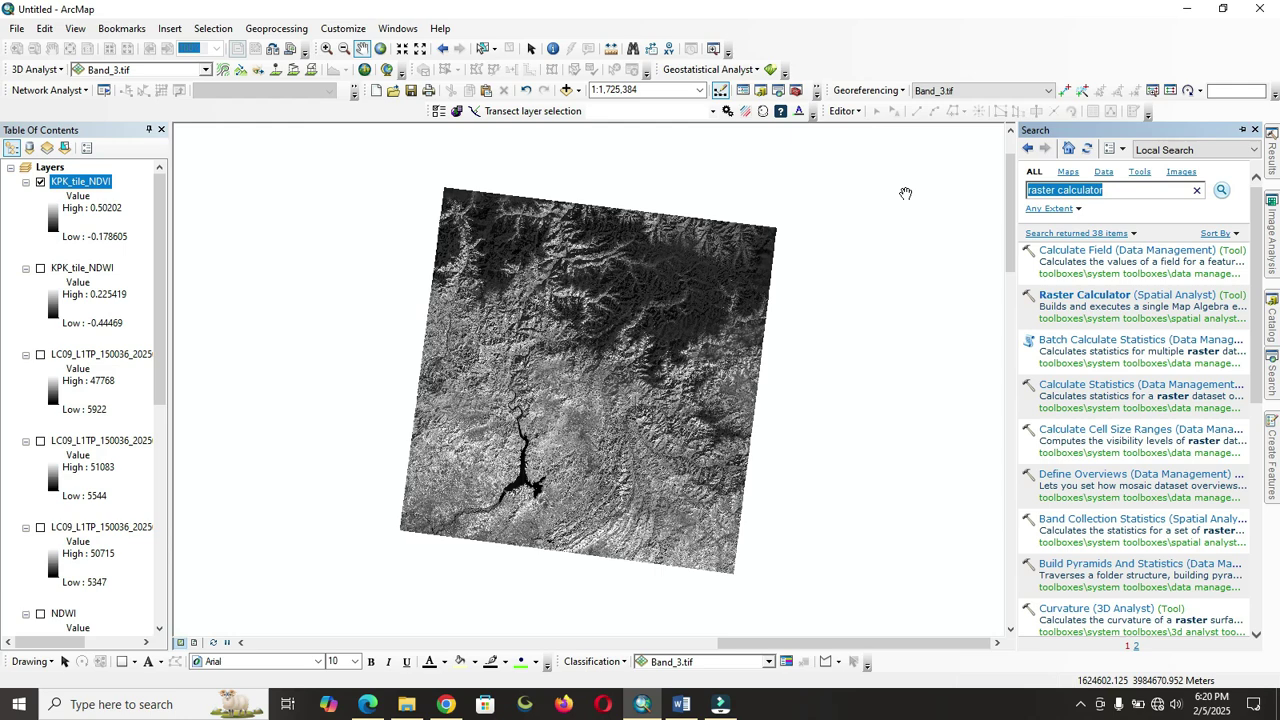
{"action": "type", "text": "Clip"}
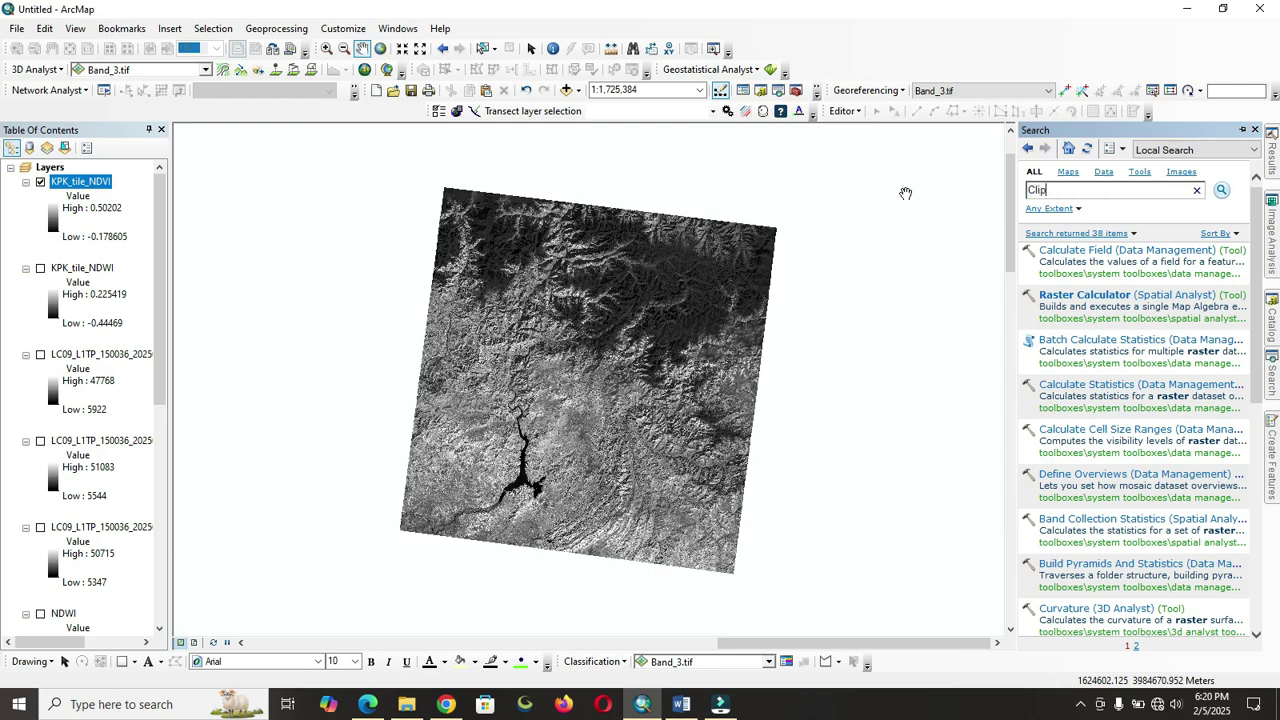
{"action": "key", "text": "Return"}
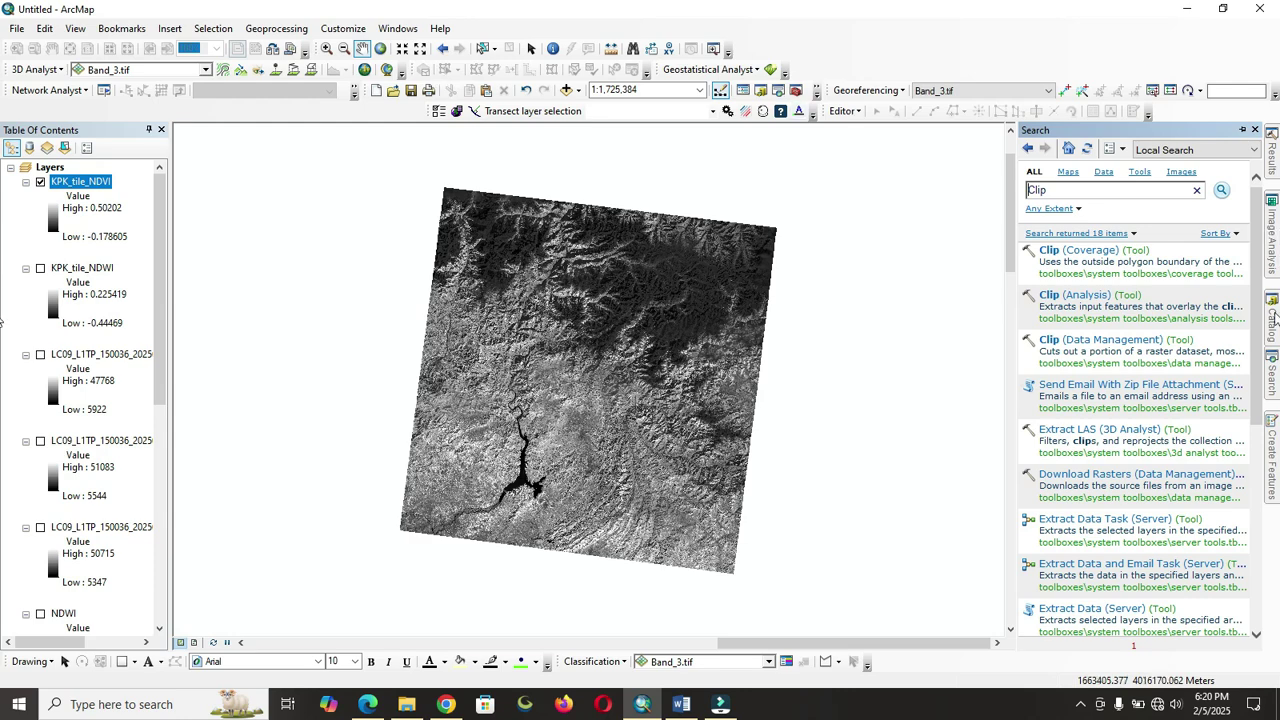
- Add the Batagram_District.shp shapefile from the shp\SHP_DISTRICTS folder to the map
{"action": "left_click", "coordinate": [566, 90]}
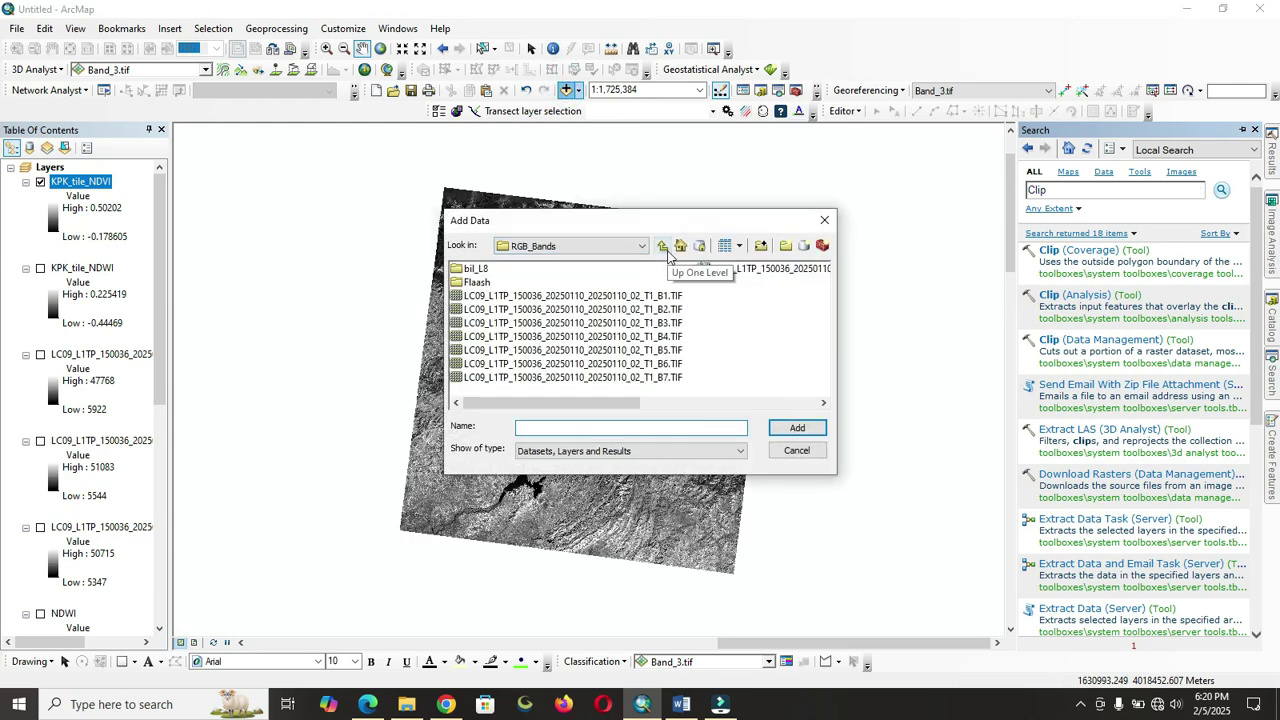
{"action": "left_click", "coordinate": [665, 250]}
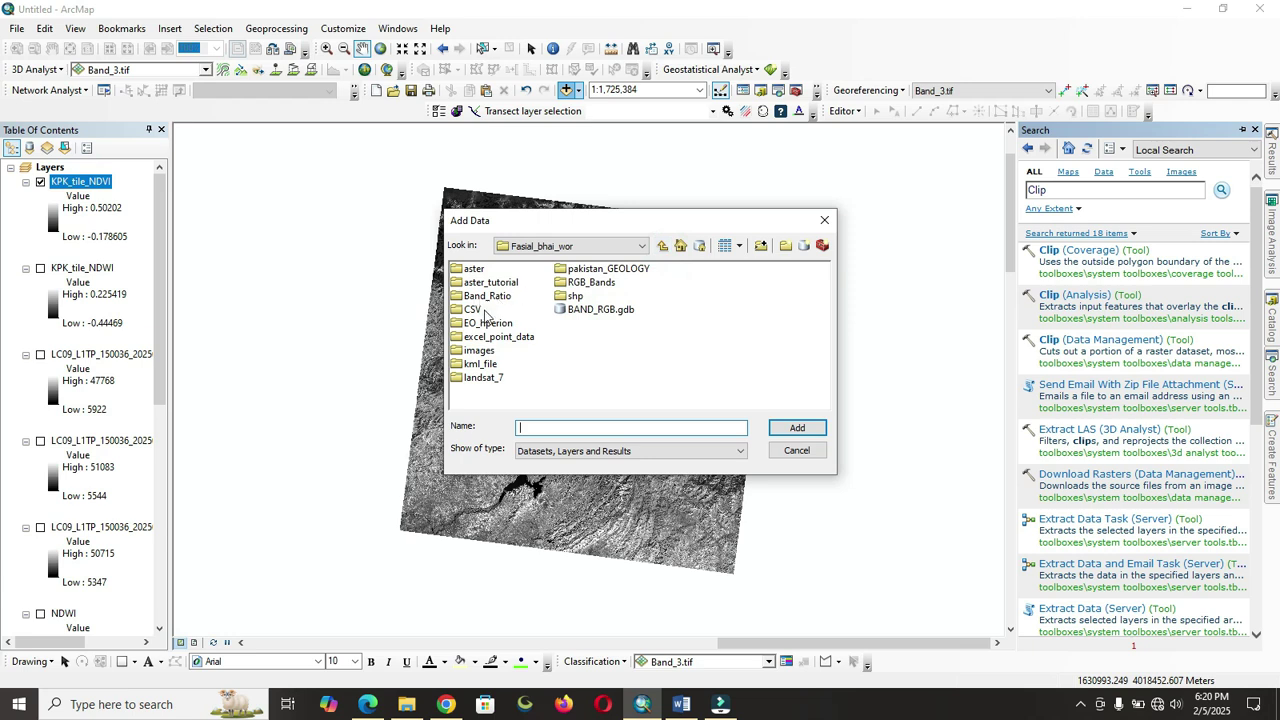
{"action": "double_click", "coordinate": [576, 300]}
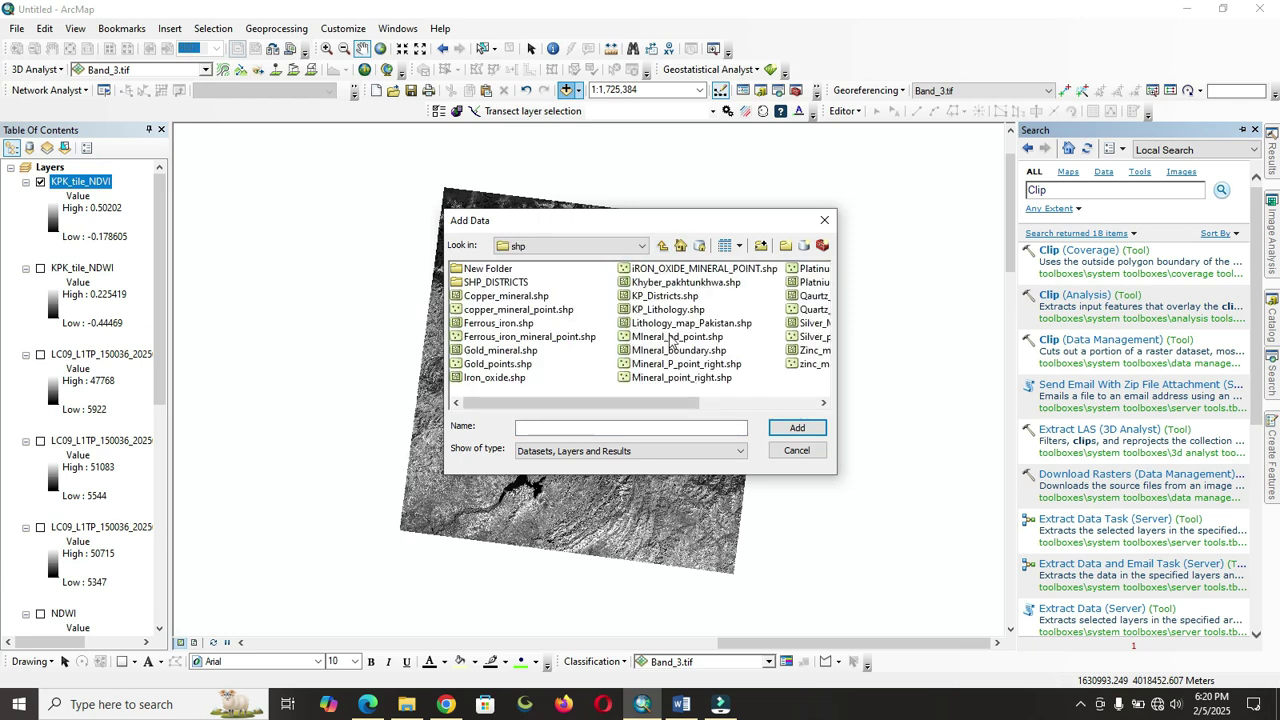
{"action": "left_click", "coordinate": [668, 340]}
{"action": "double_click", "coordinate": [496, 282]}
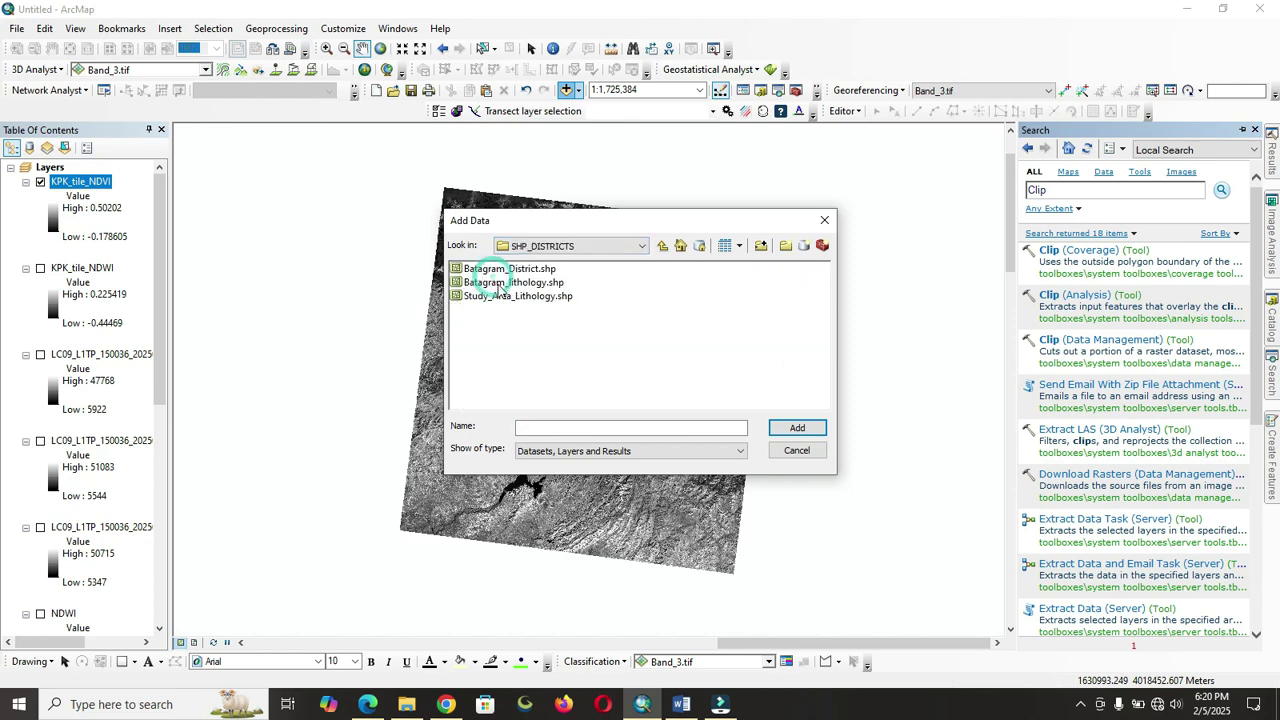
{"action": "left_click", "coordinate": [512, 270]}
{"action": "left_click", "coordinate": [797, 428]}
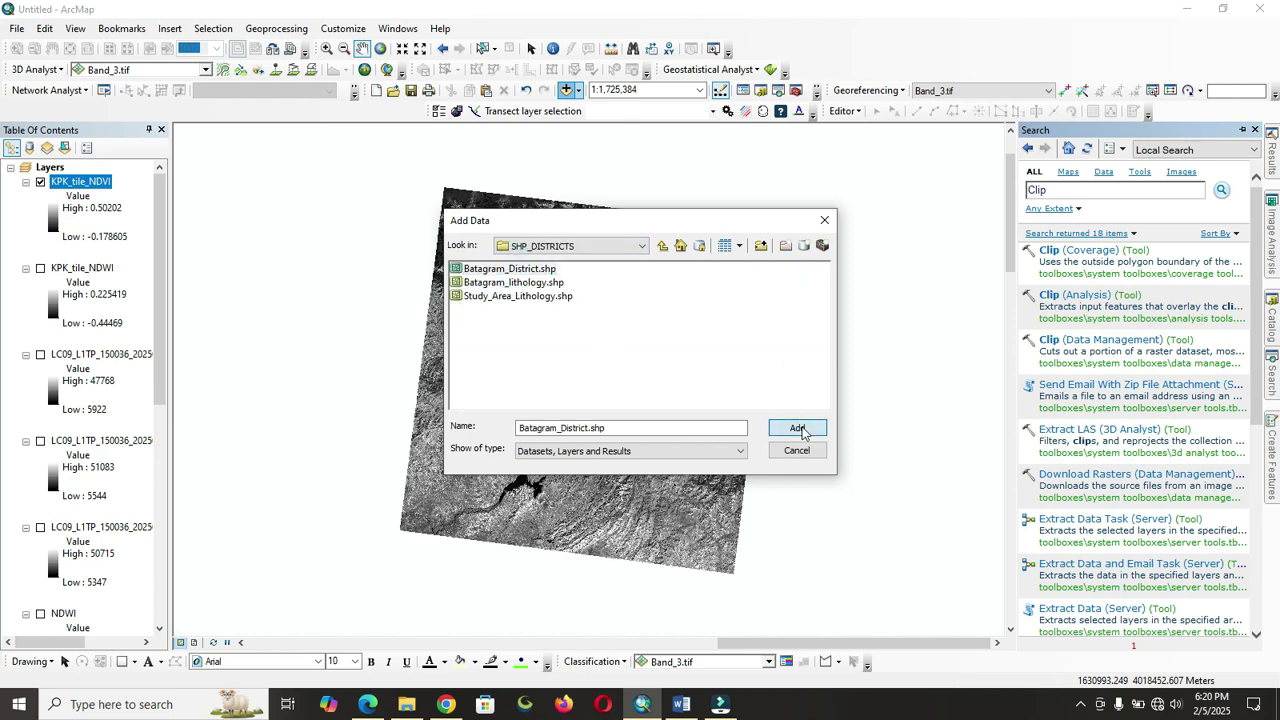
- Set up a Data Management Clip of KPK_tile_NDVI to Batagram_District, using input features for clipping geometry and maintaining the clipping extent
{"action": "left_click", "coordinate": [1070, 341]}
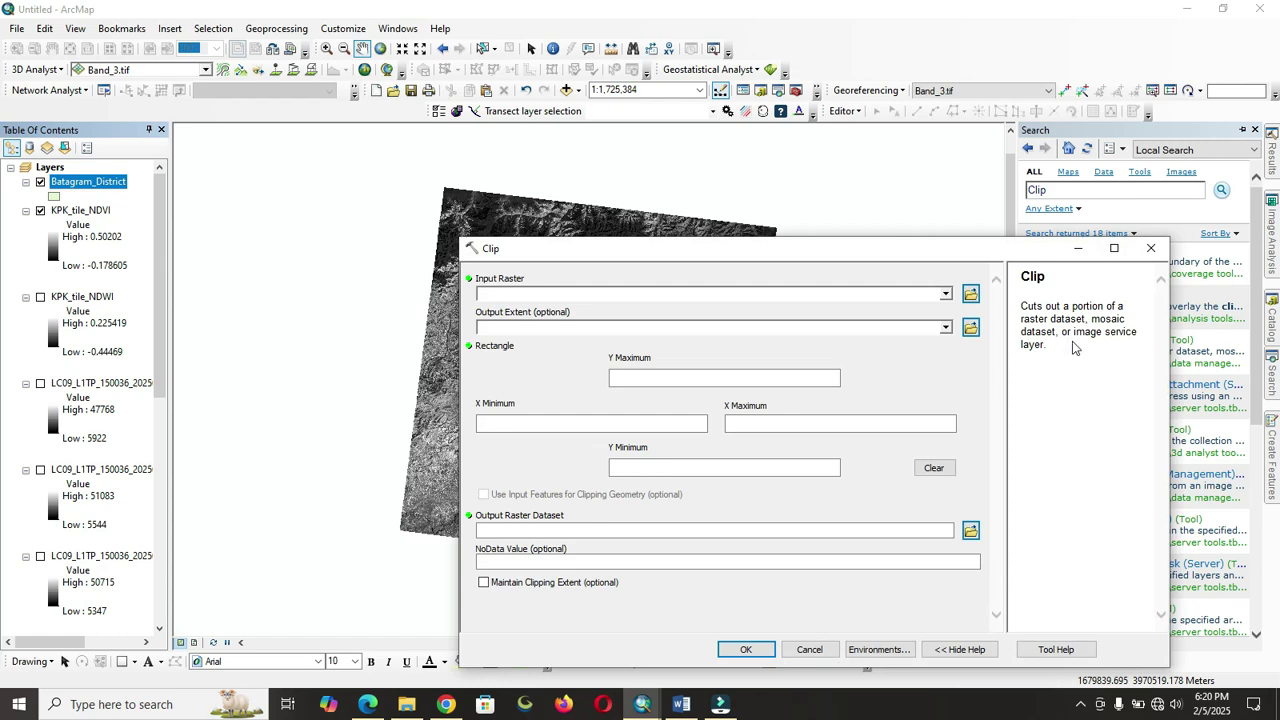
{"action": "left_click", "coordinate": [945, 293]}
{"action": "left_click", "coordinate": [545, 310]}
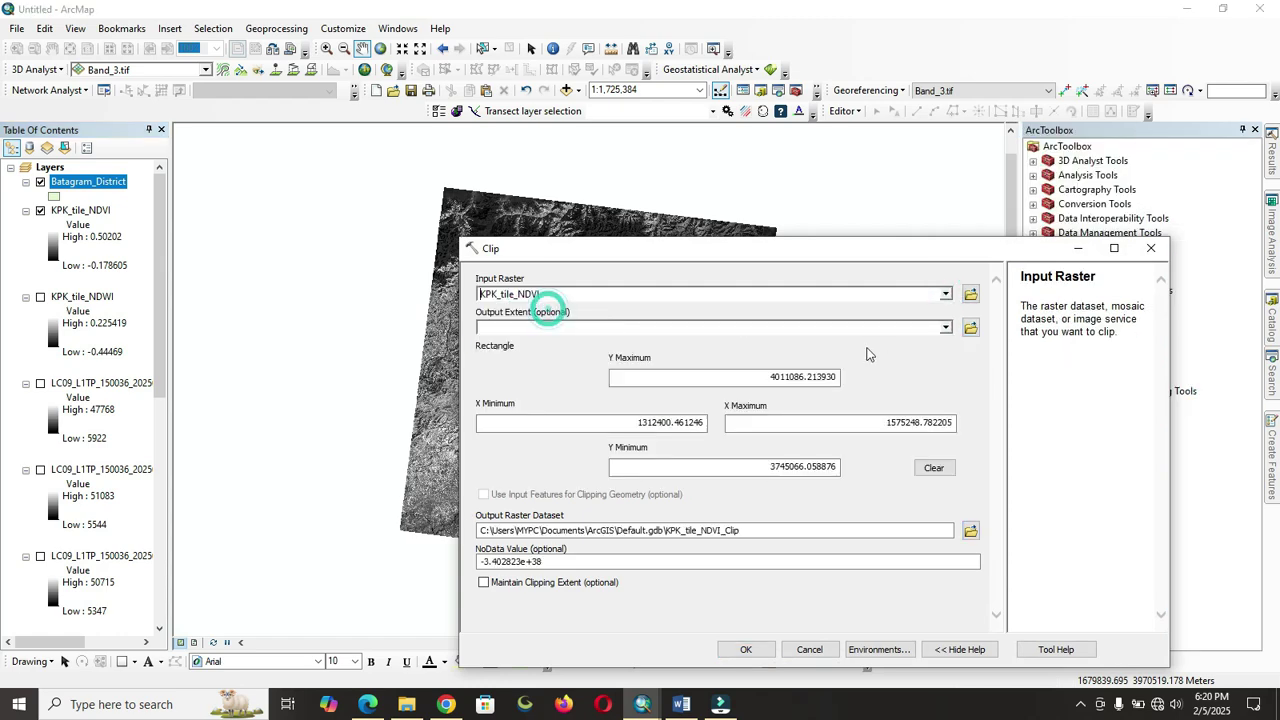
{"action": "left_click", "coordinate": [945, 326]}
{"action": "left_click", "coordinate": [588, 337]}
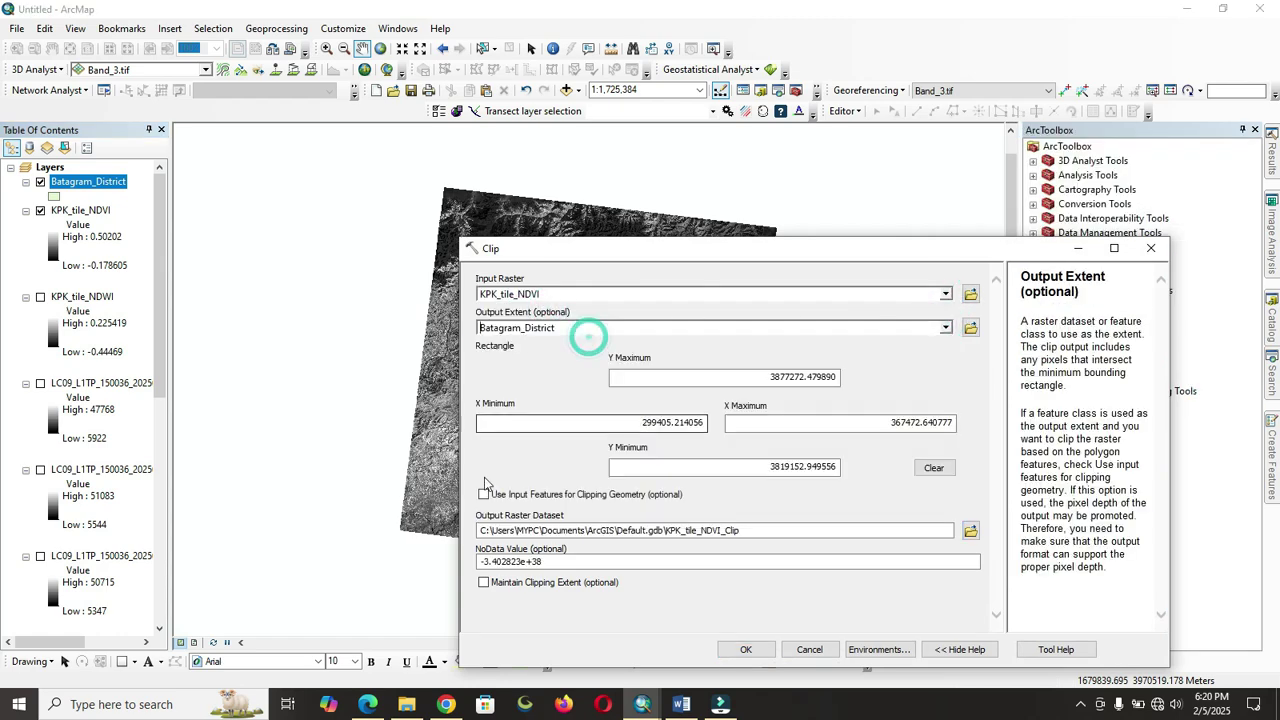
{"action": "left_click", "coordinate": [484, 494]}
{"action": "left_click", "coordinate": [484, 583]}
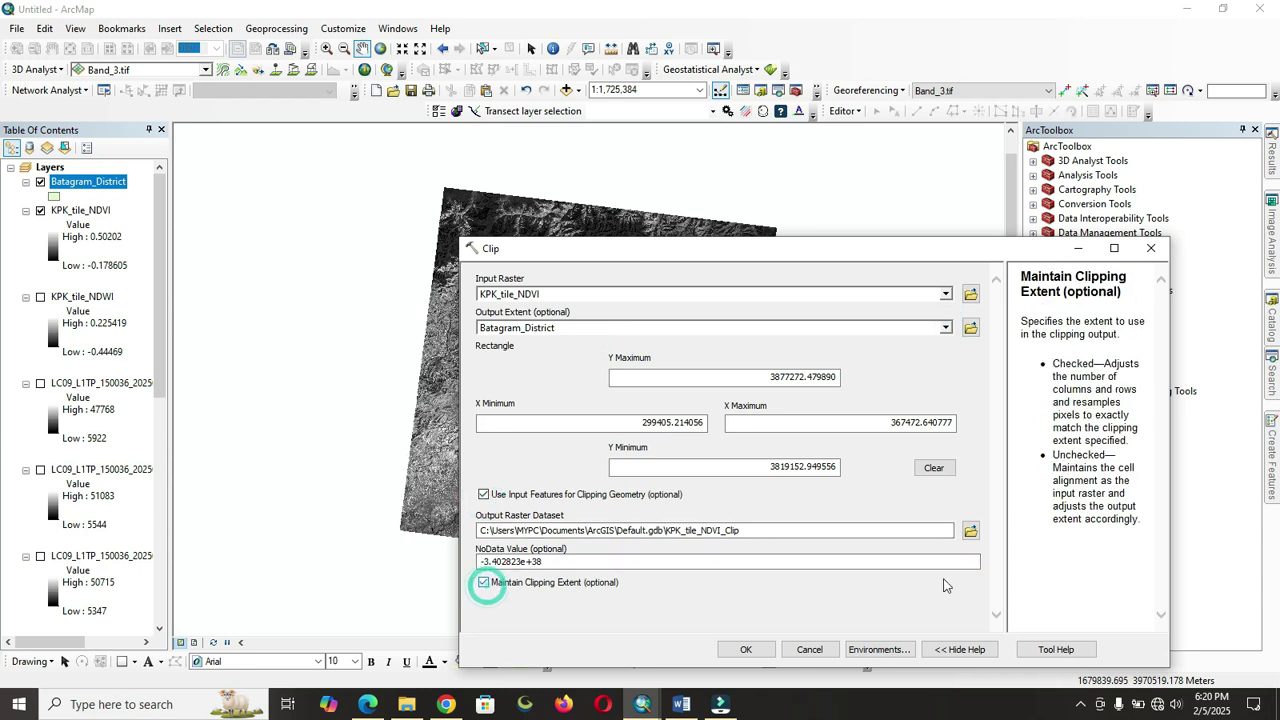
- Set the clip's output raster to batagram_NDVI in Raster_form.gdb and run the tool
{"action": "left_click", "coordinate": [970, 530]}
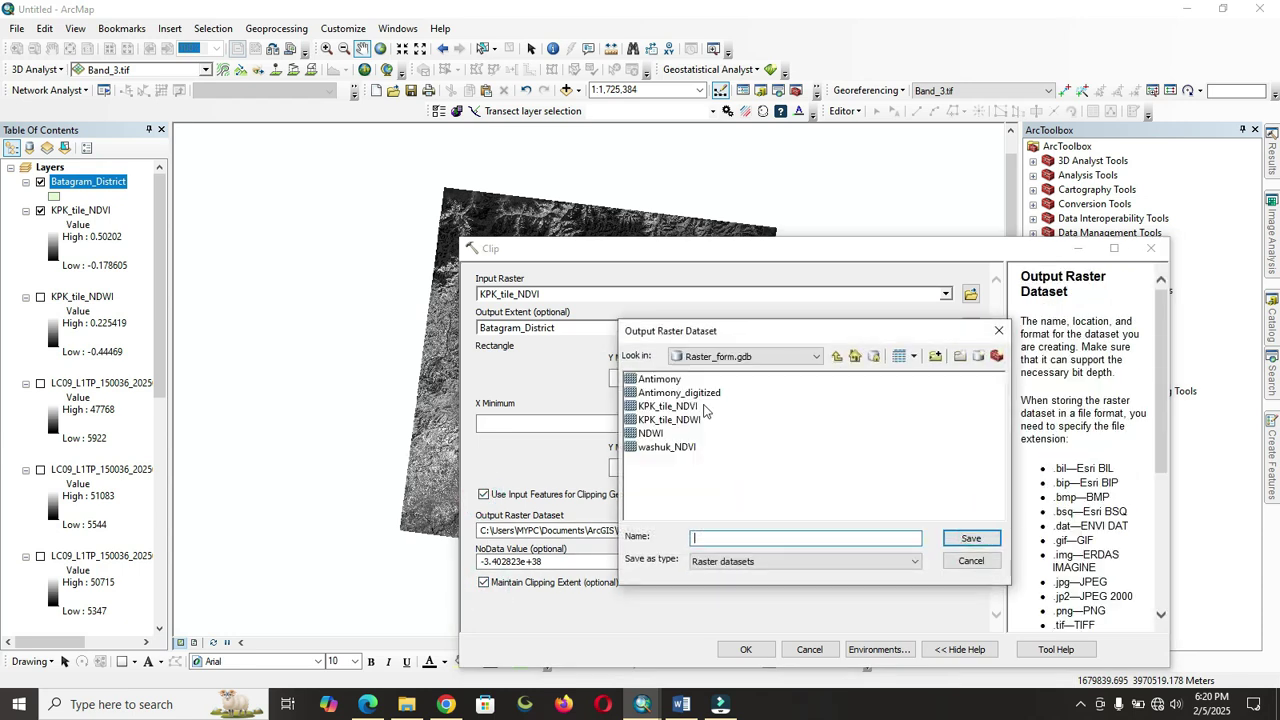
{"action": "left_click", "coordinate": [716, 537]}
{"action": "key", "text": "Return"}
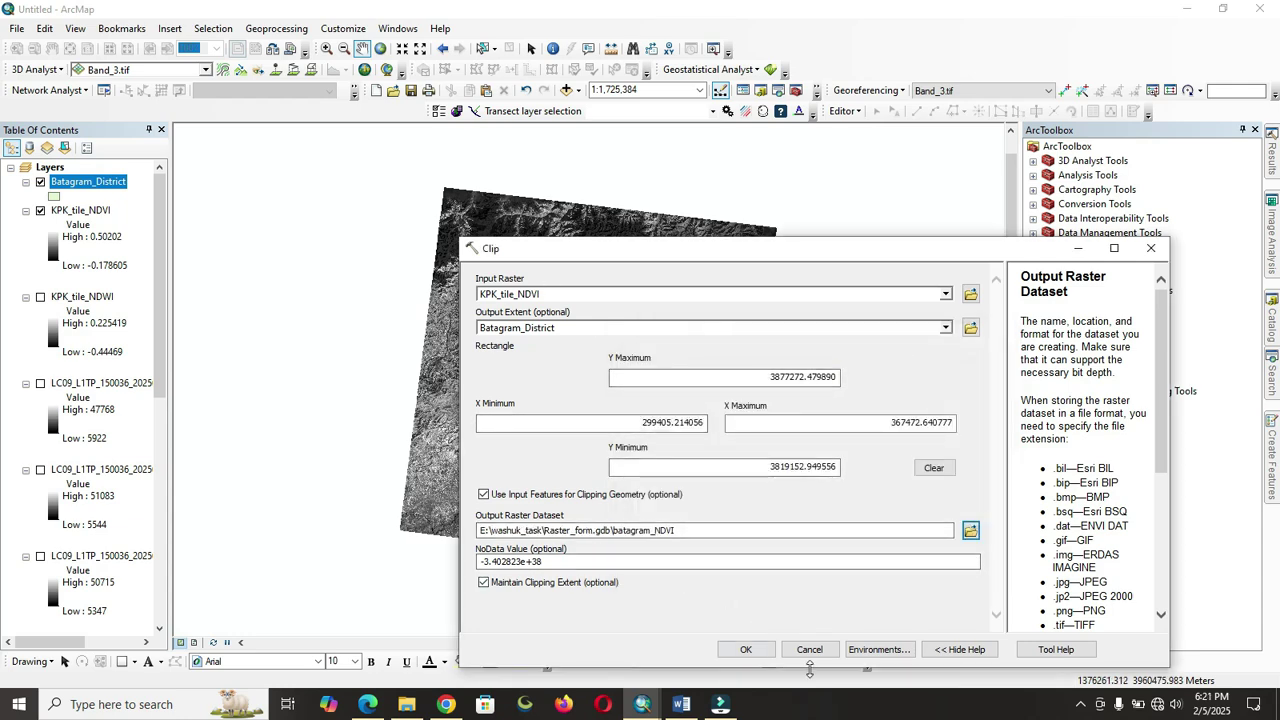
{"action": "left_click", "coordinate": [747, 650]}
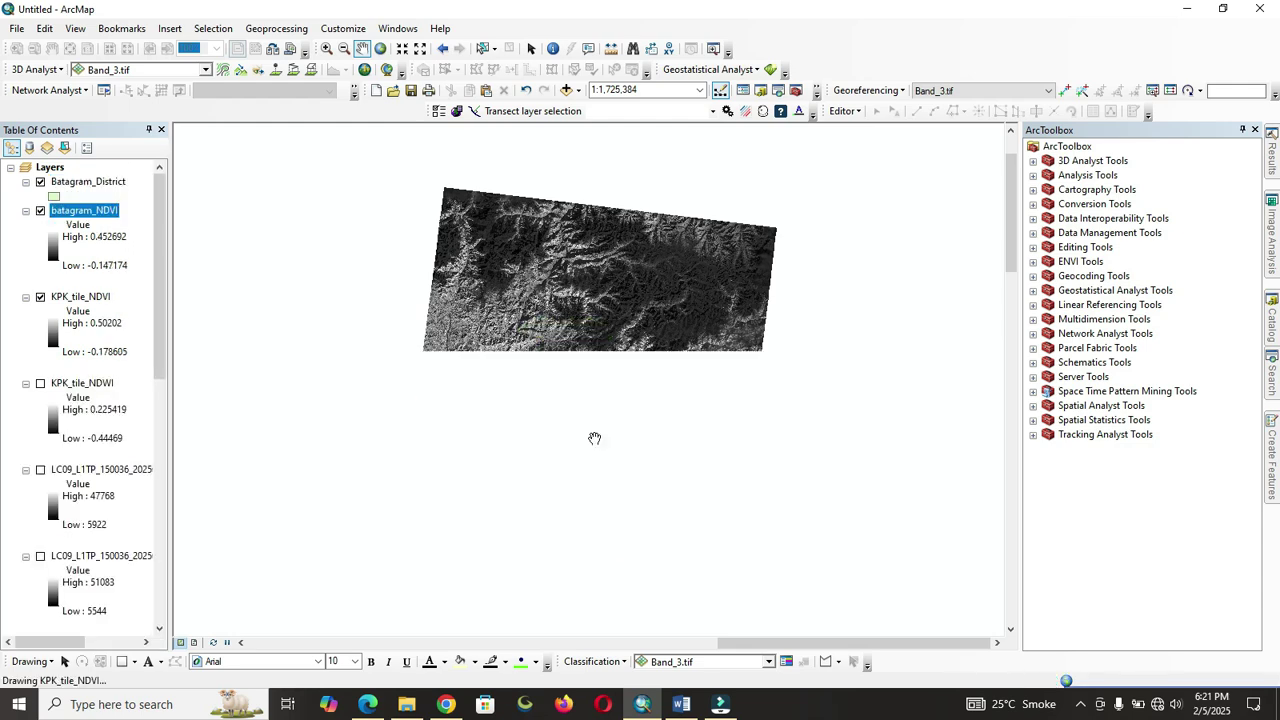
- Set up a Data Management Clip of KPK_tile_NDWI to Batagram_District, using input features for clipping geometry and maintaining the clipping extent
{"action": "left_click", "coordinate": [1273, 378]}
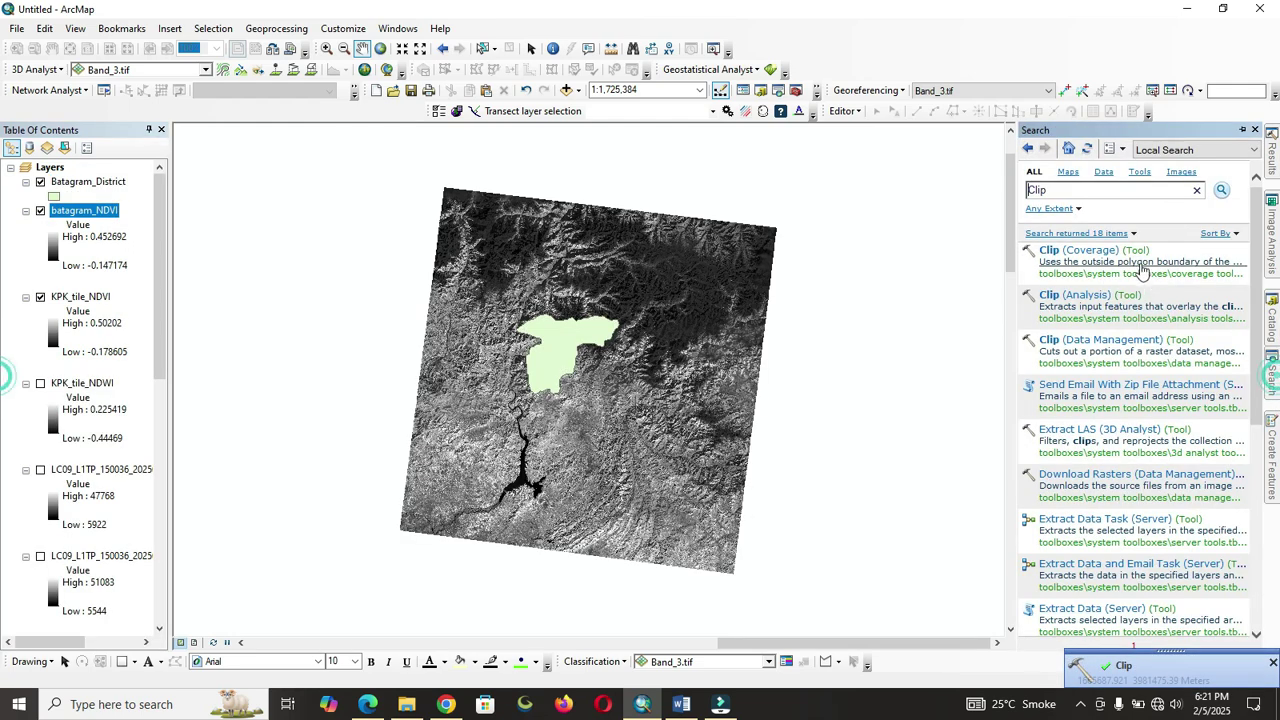
{"action": "left_click", "coordinate": [1048, 346]}
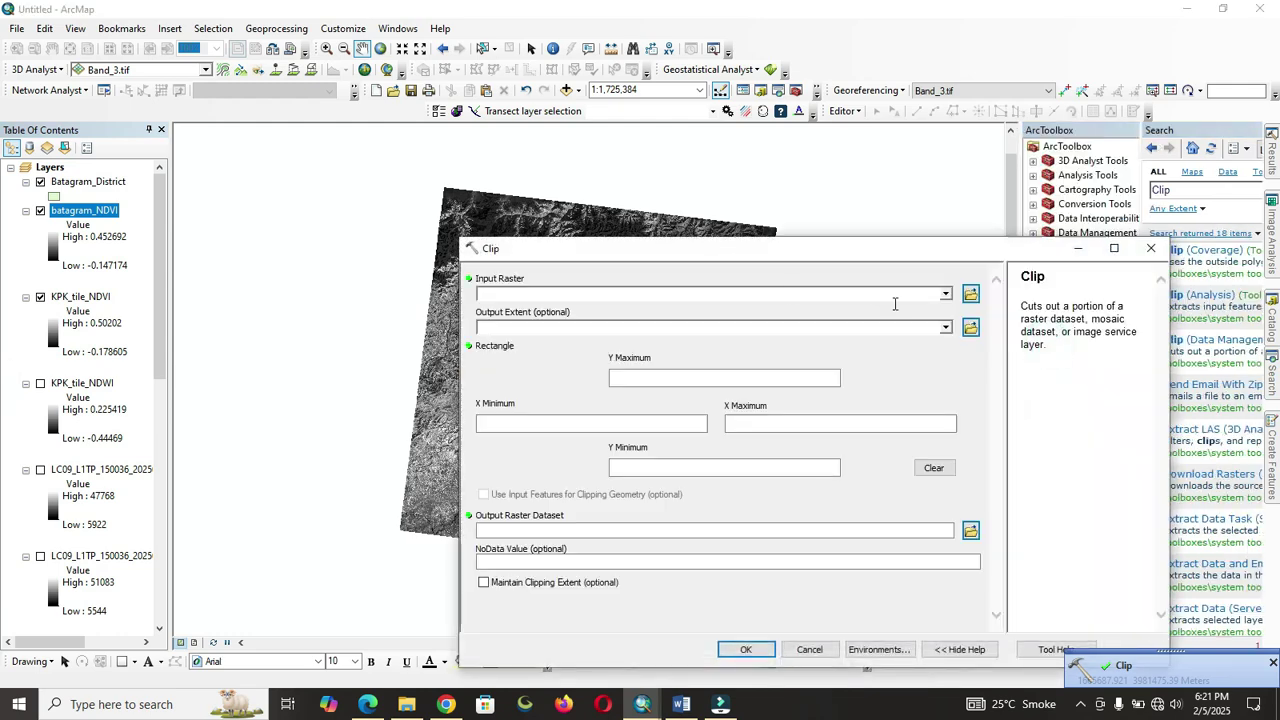
{"action": "left_click", "coordinate": [945, 294]}
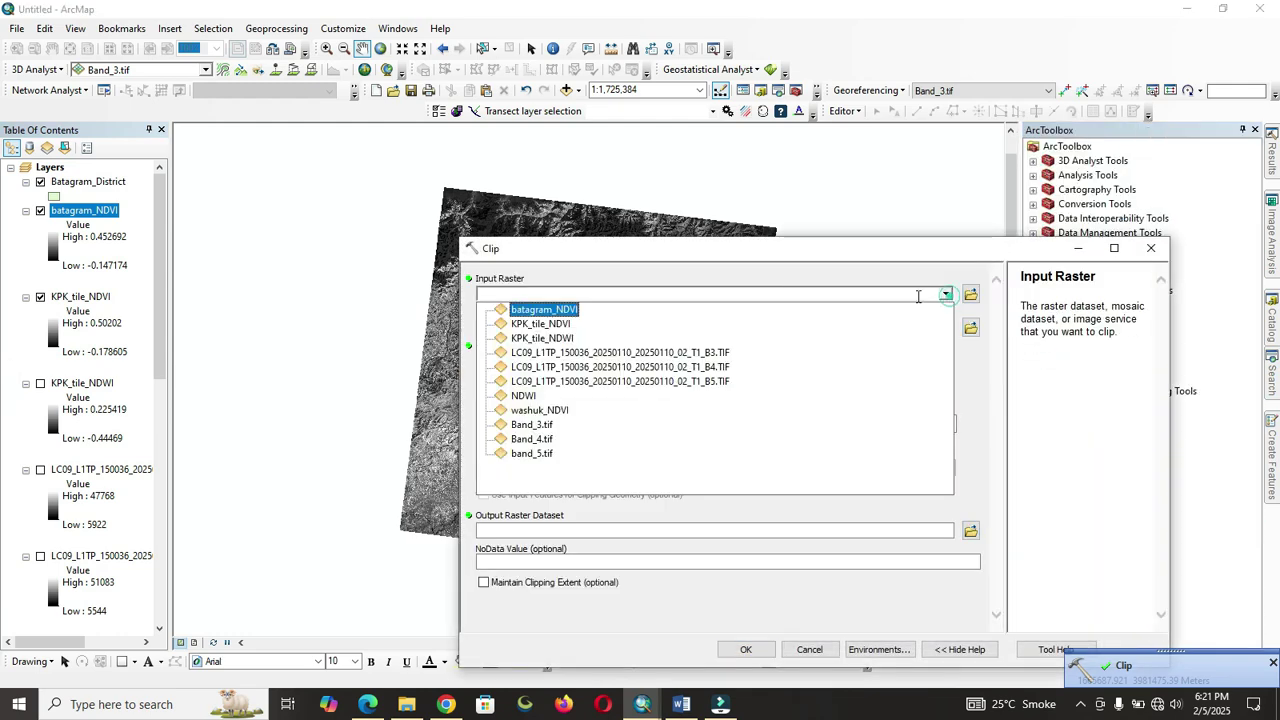
{"action": "left_click", "coordinate": [566, 338]}
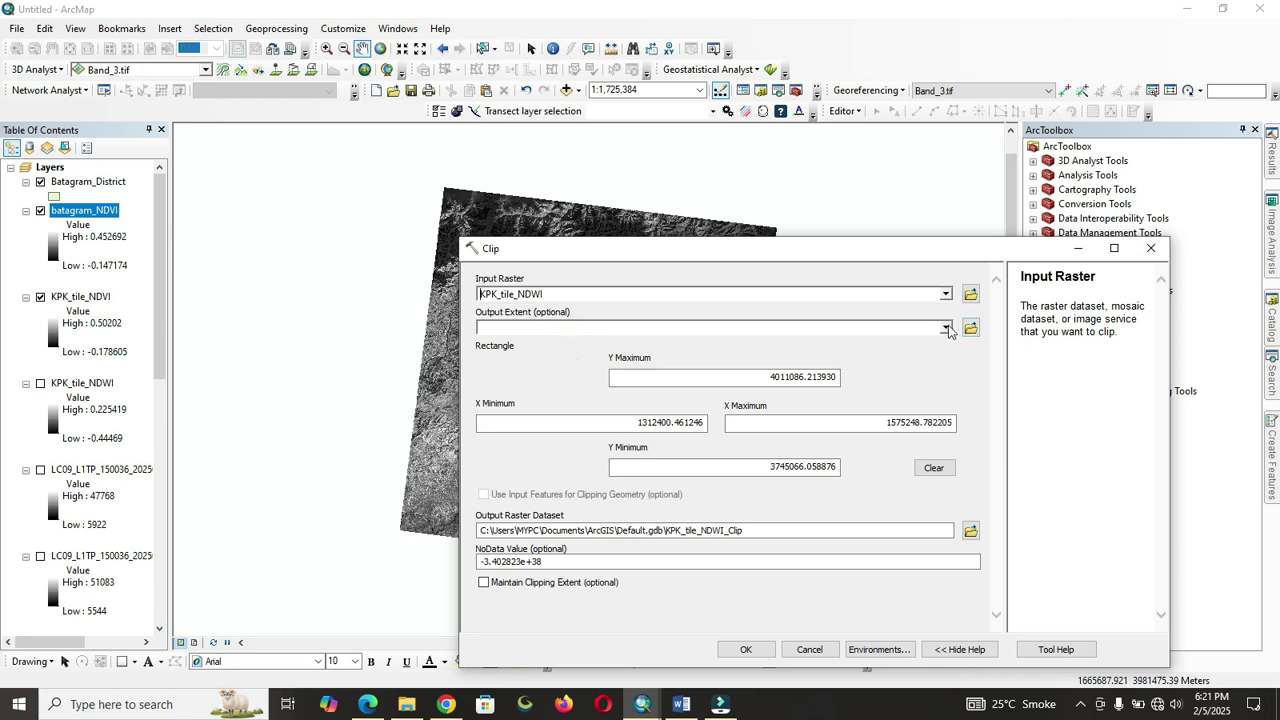
{"action": "left_click", "coordinate": [945, 328]}
{"action": "left_click", "coordinate": [580, 343]}
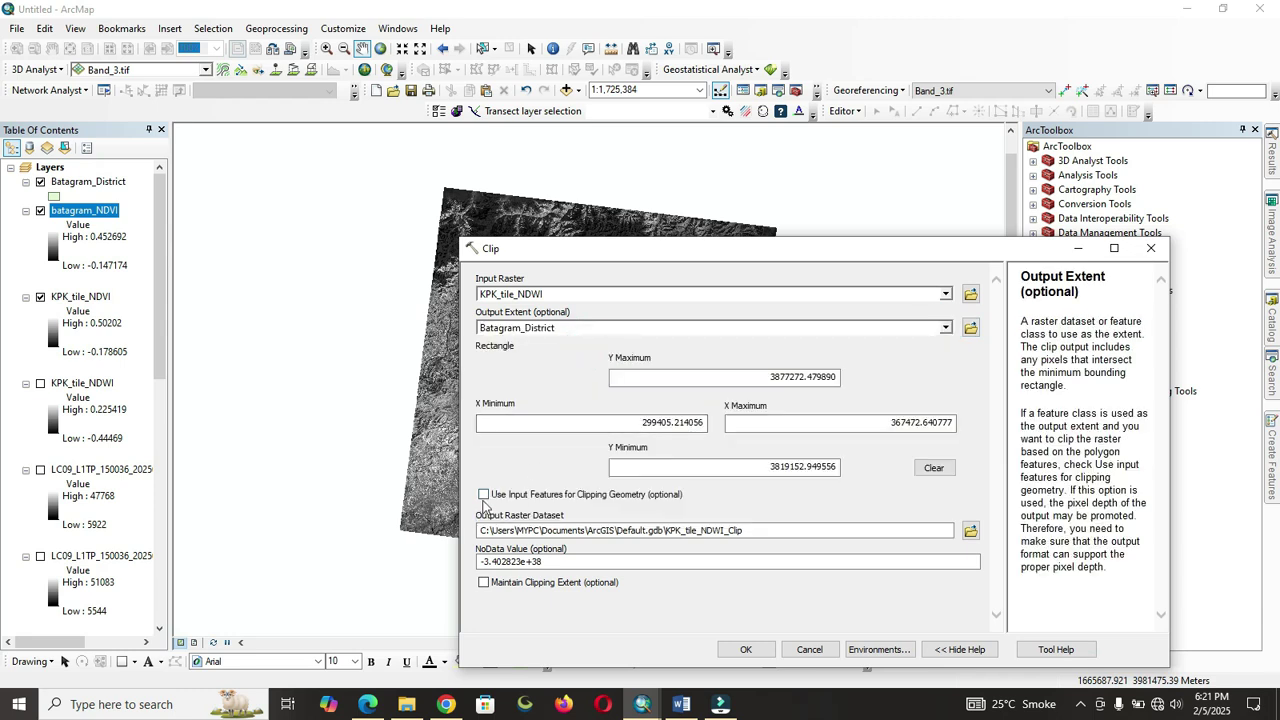
{"action": "left_click", "coordinate": [484, 494]}
{"action": "left_click", "coordinate": [484, 582]}
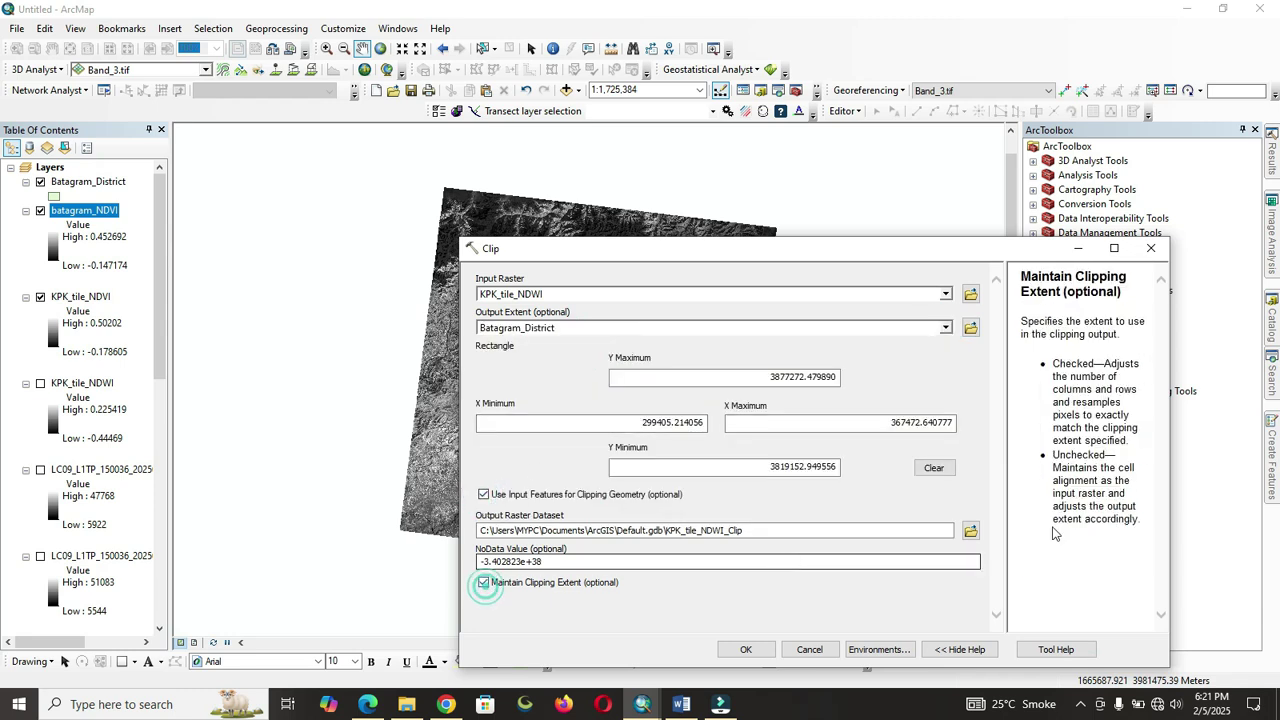
- Set the clip's output raster to batagram_NDWI in Raster_form.gdb and run the tool
{"action": "left_click", "coordinate": [970, 530]}
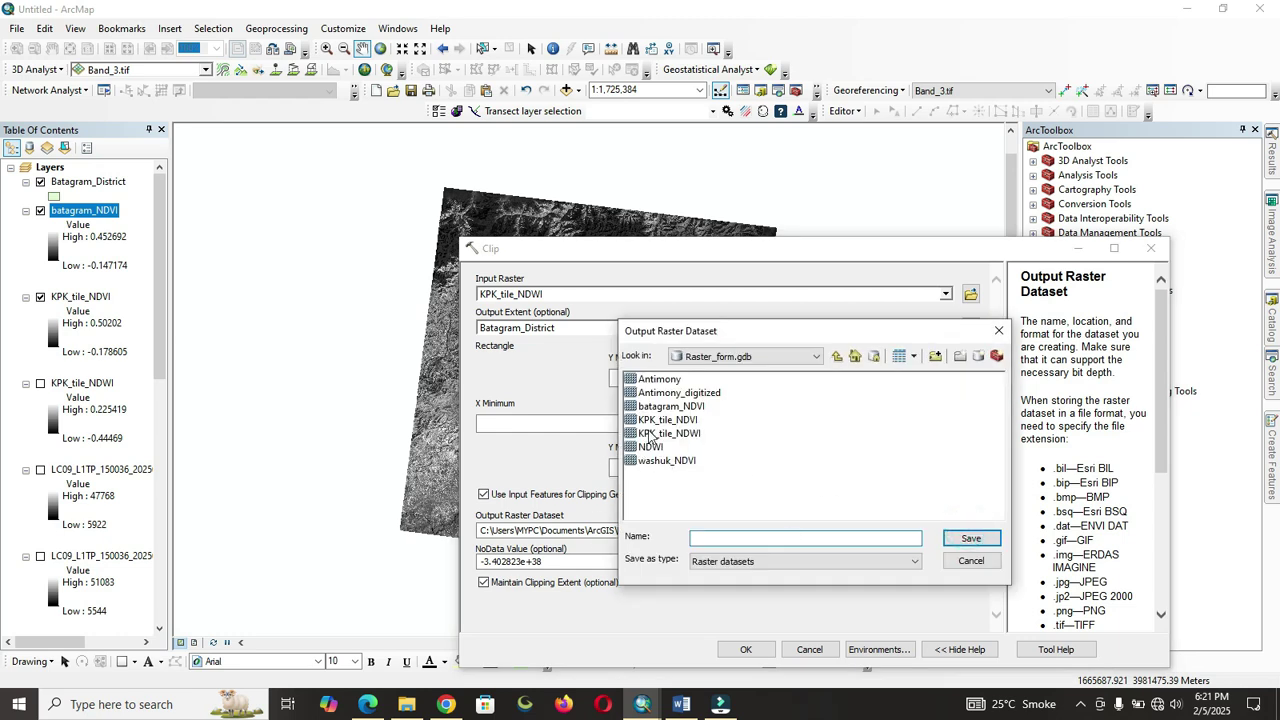
{"action": "left_click", "coordinate": [675, 408]}
{"action": "left_click", "coordinate": [750, 538]}
{"action": "key", "text": "BackSpace"}
{"action": "key", "text": "BackSpace"}
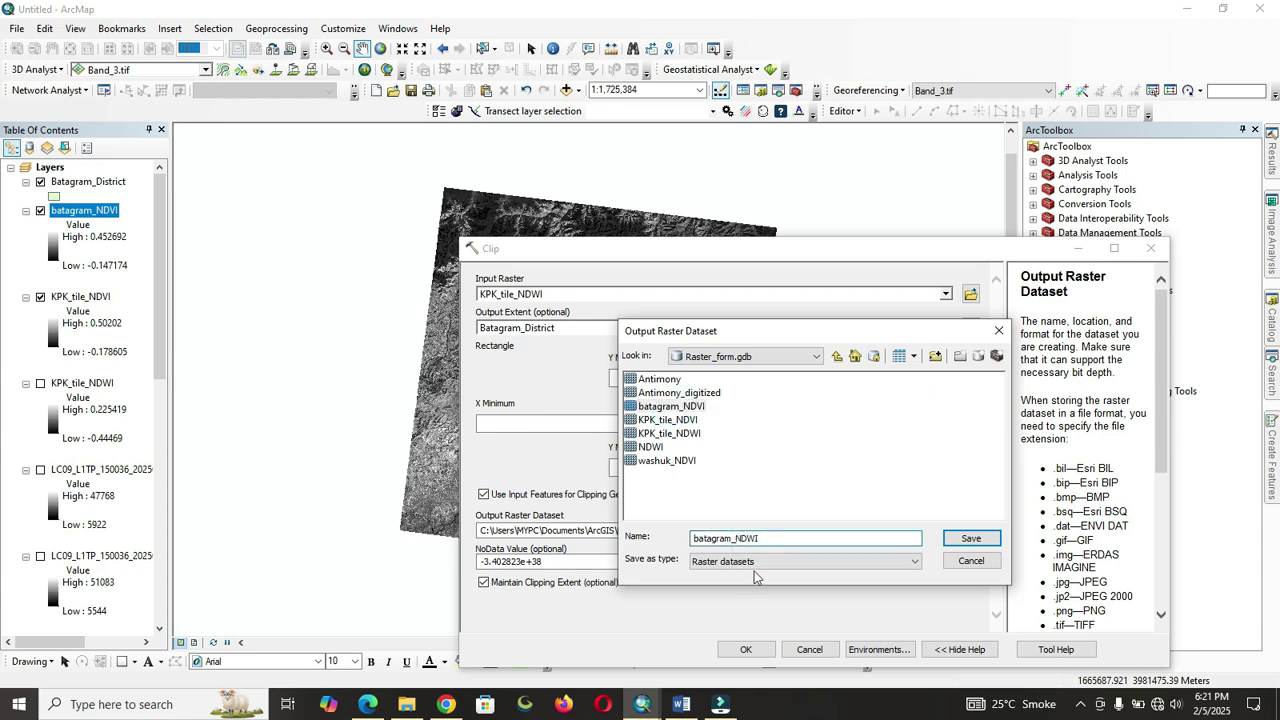
{"action": "left_click", "coordinate": [971, 538]}
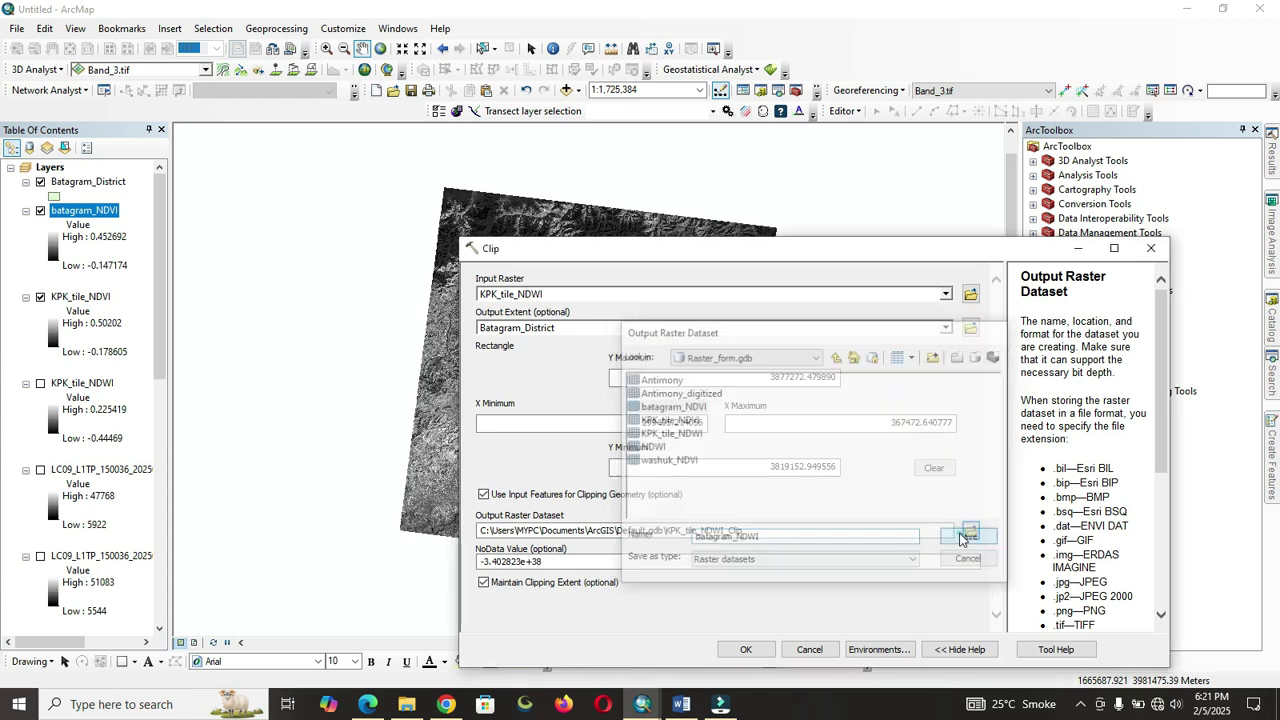
{"action": "left_click", "coordinate": [749, 648]}
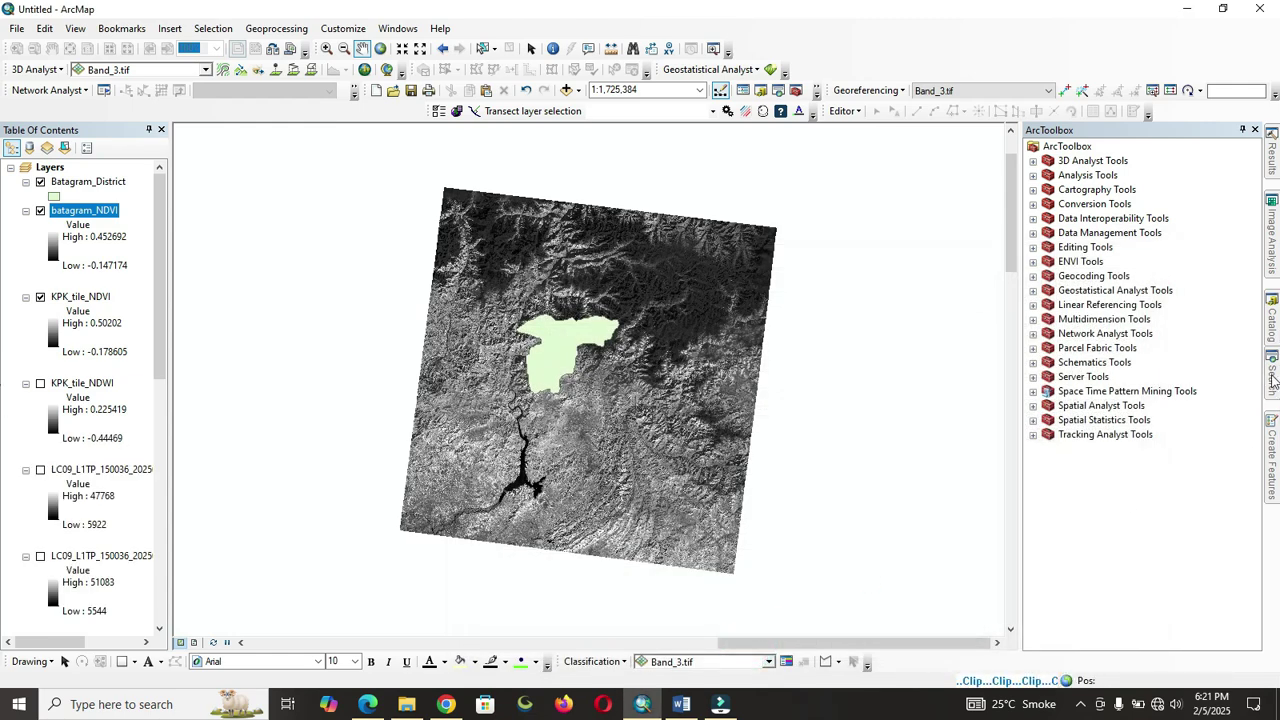
- Set up a Data Management Clip of washuk_NDVI to Washuk_shp, using input features for clipping geometry and maintaining the clipping extent
{"action": "left_click", "coordinate": [1272, 380]}
{"action": "left_click", "coordinate": [1049, 340]}
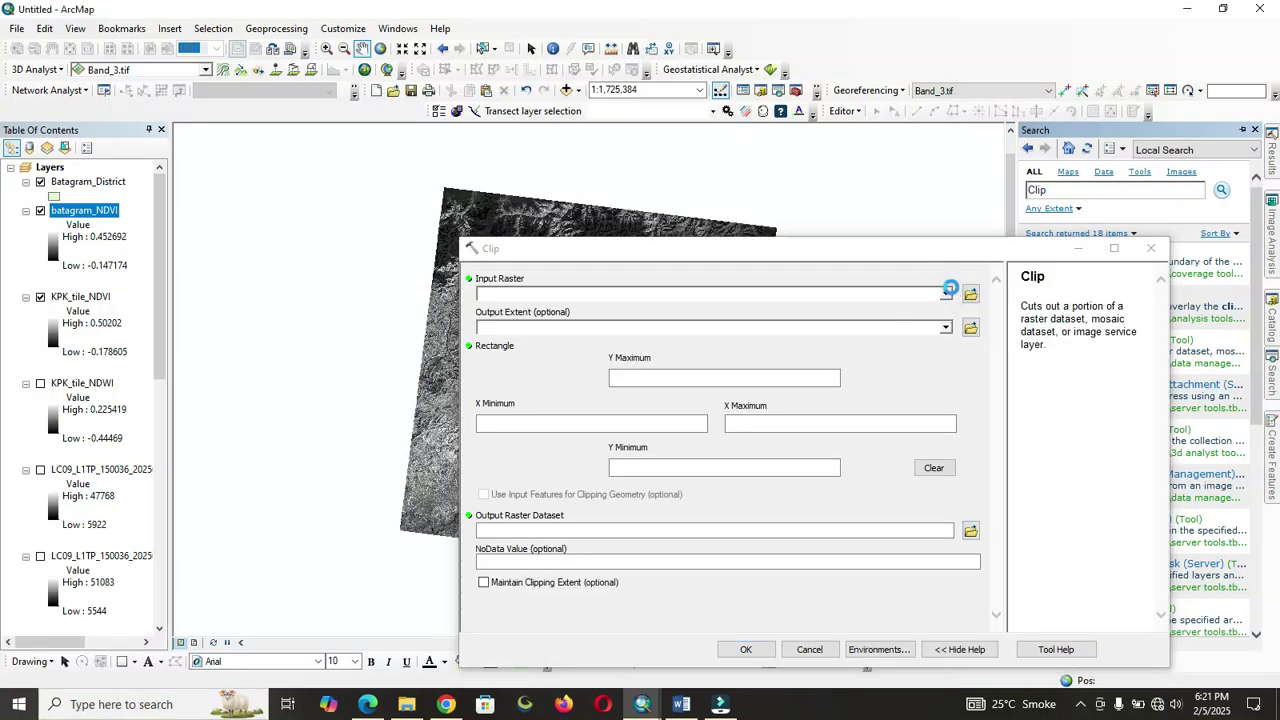
{"action": "left_click", "coordinate": [946, 293]}
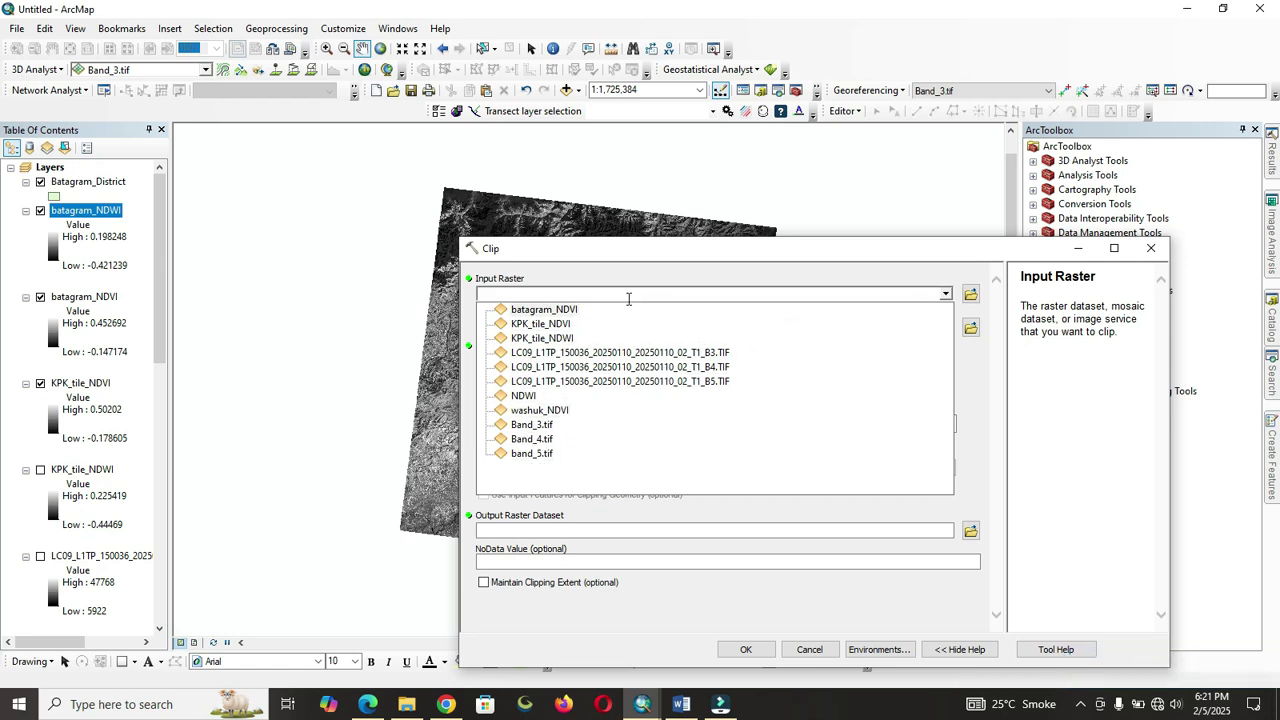
{"action": "left_click", "coordinate": [563, 411]}
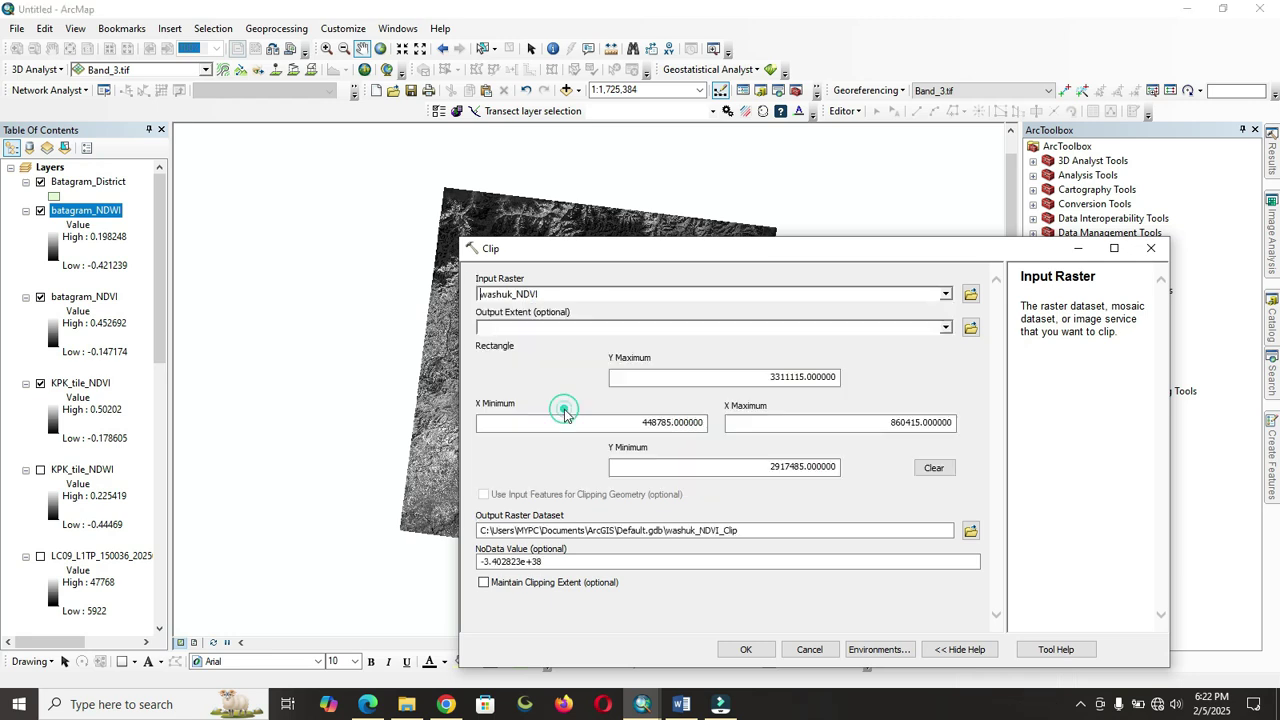
{"action": "left_click", "coordinate": [945, 330]}
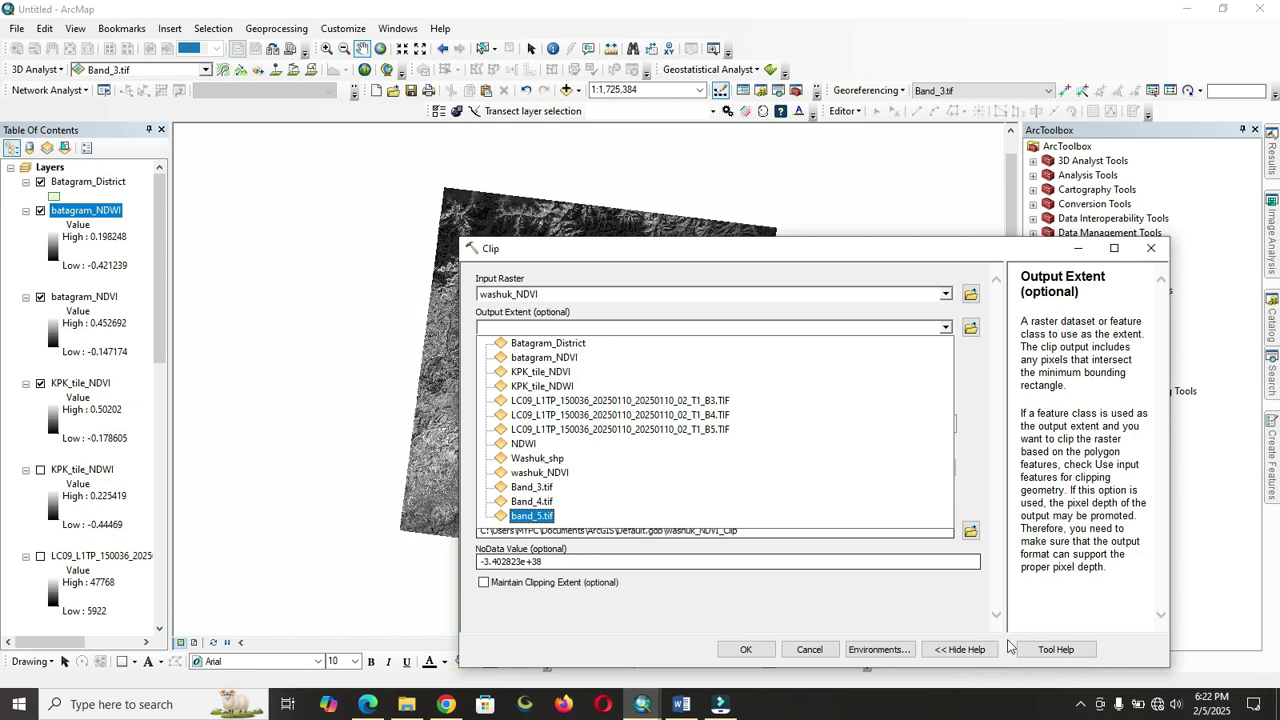
{"action": "left_click", "coordinate": [1080, 704]}
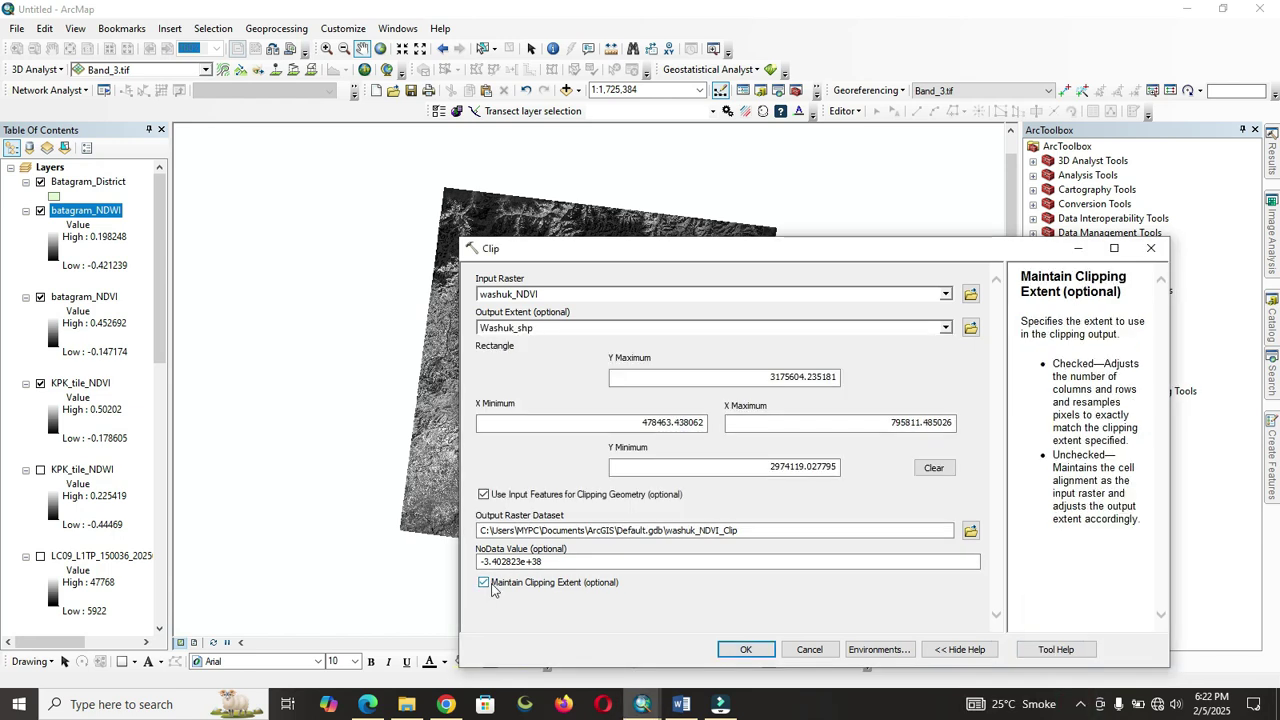
{"action": "left_click", "coordinate": [1080, 704]}
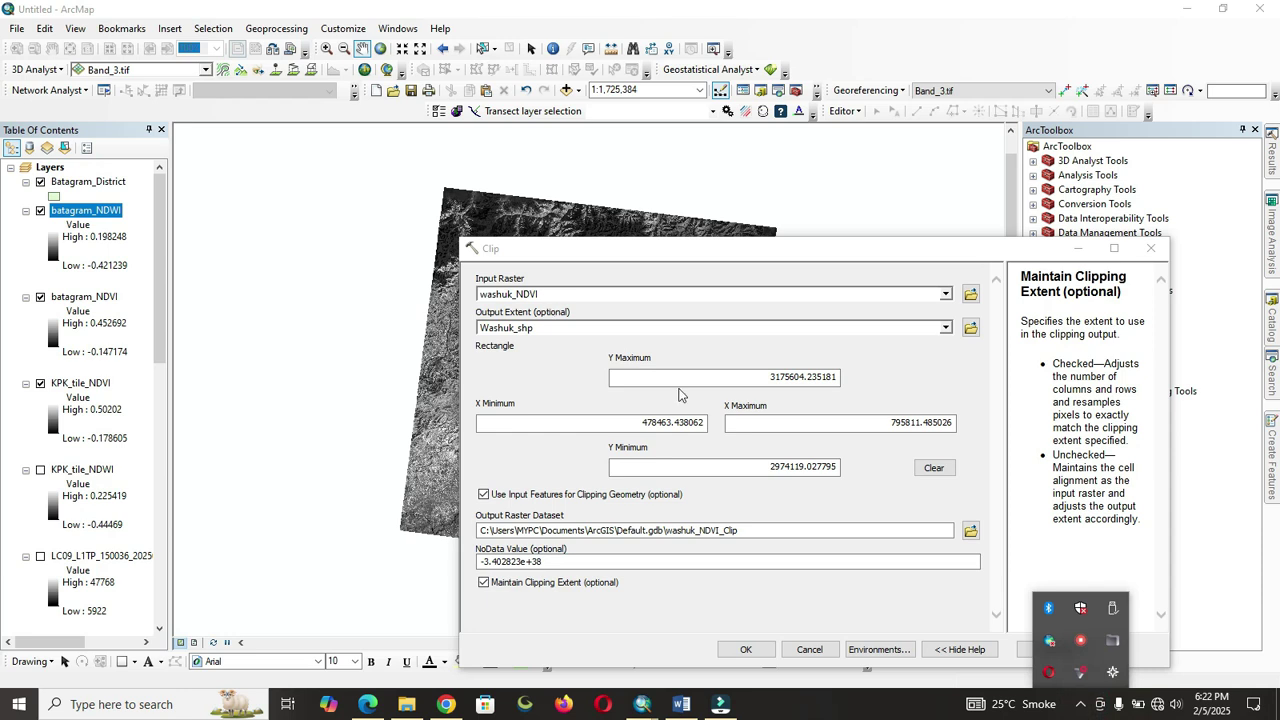
- Set the clip's output raster to washuk_NDVI_clip in Raster_form.gdb and run the tool
{"action": "left_click", "coordinate": [970, 530]}
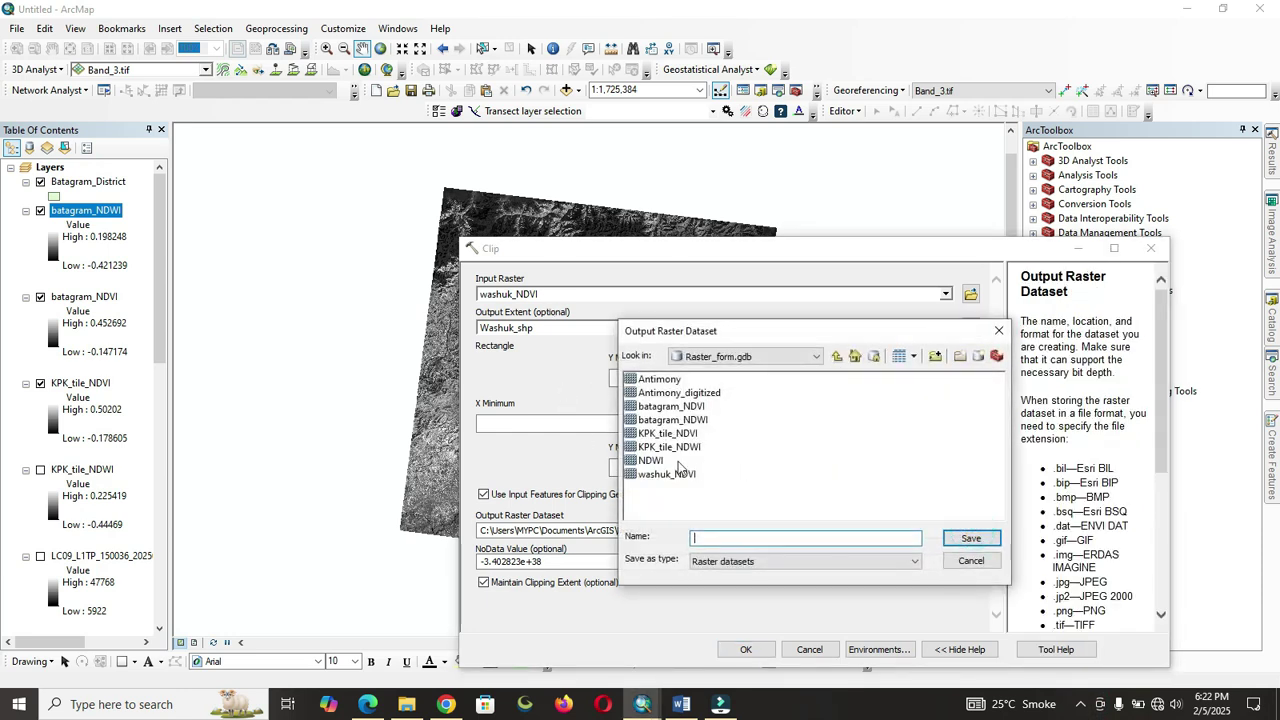
{"action": "left_click", "coordinate": [662, 474]}
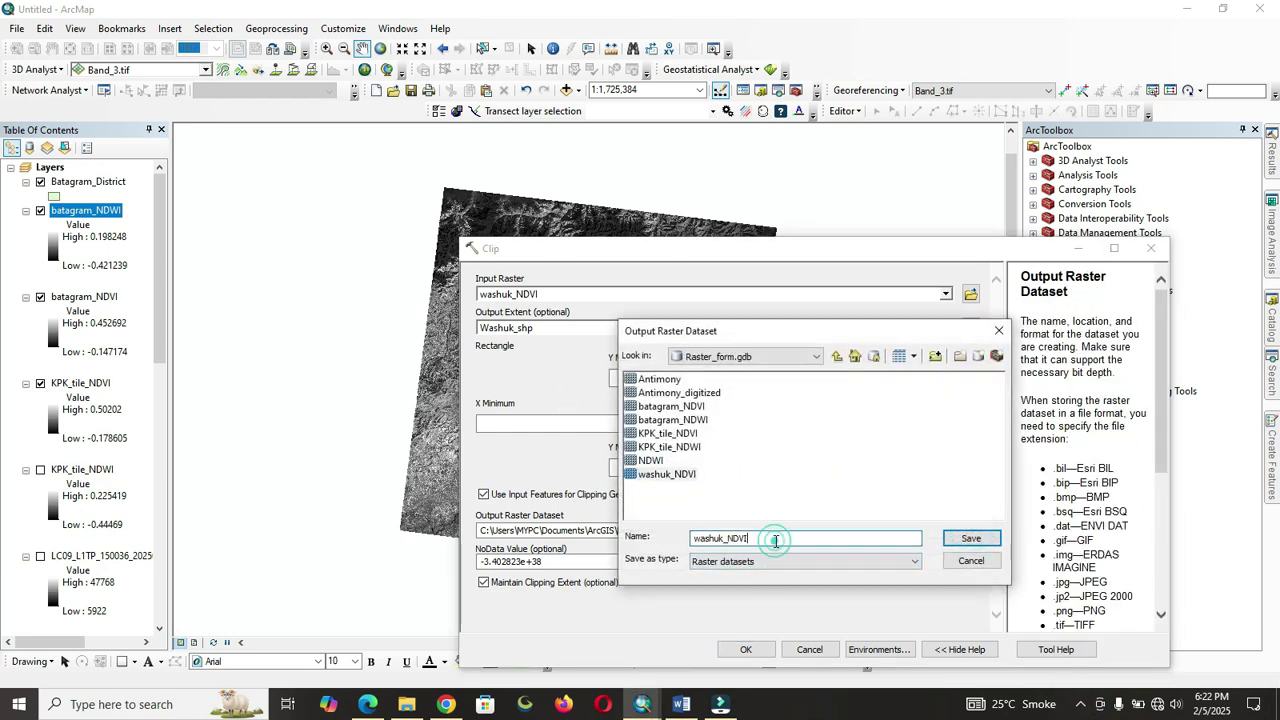
{"action": "left_click", "coordinate": [971, 538]}
{"action": "left_click", "coordinate": [752, 651]}
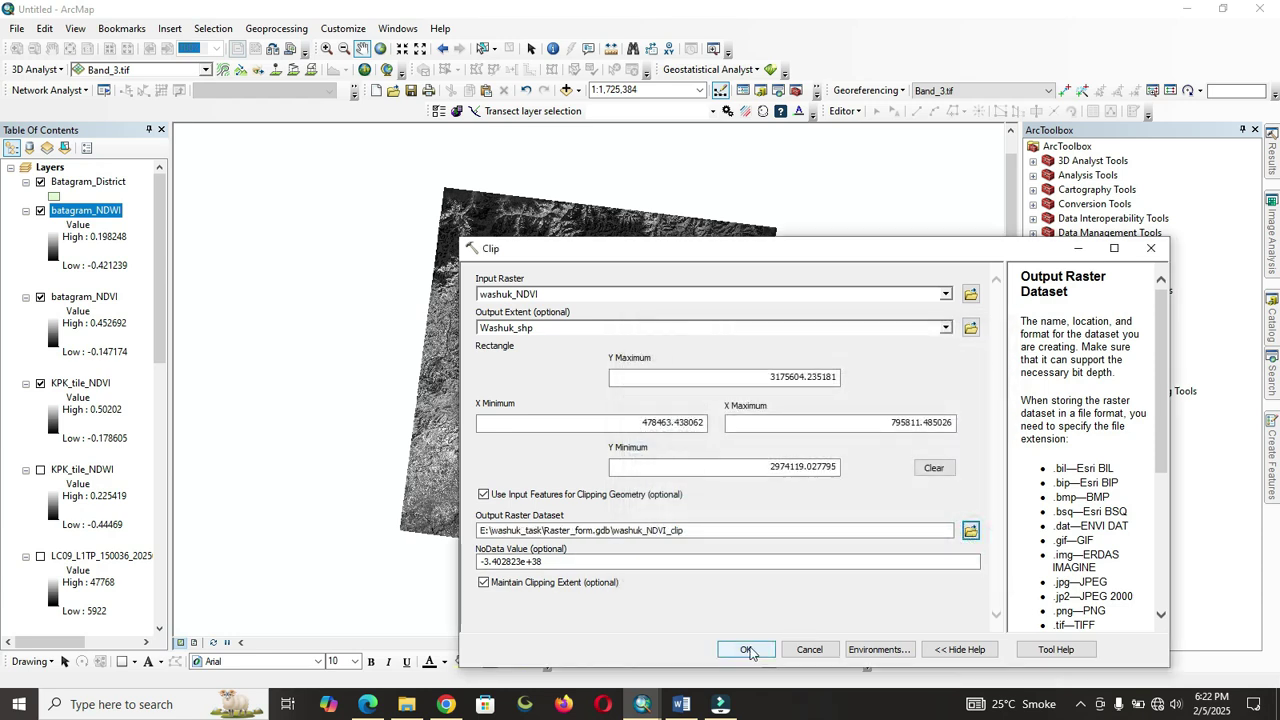
{"action": "left_click", "coordinate": [762, 655]}
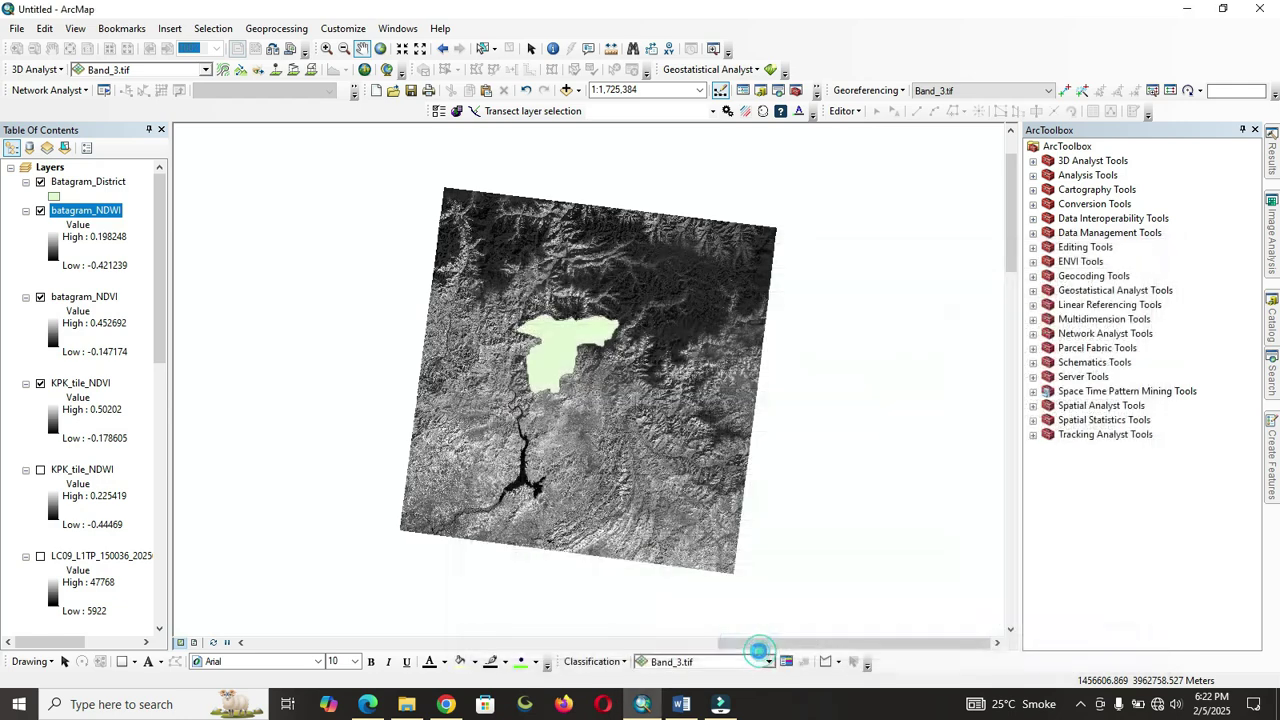
- Review the NDDI calculation steps in the Word document and return to ArcMap
{"action": "left_click", "coordinate": [681, 704]}
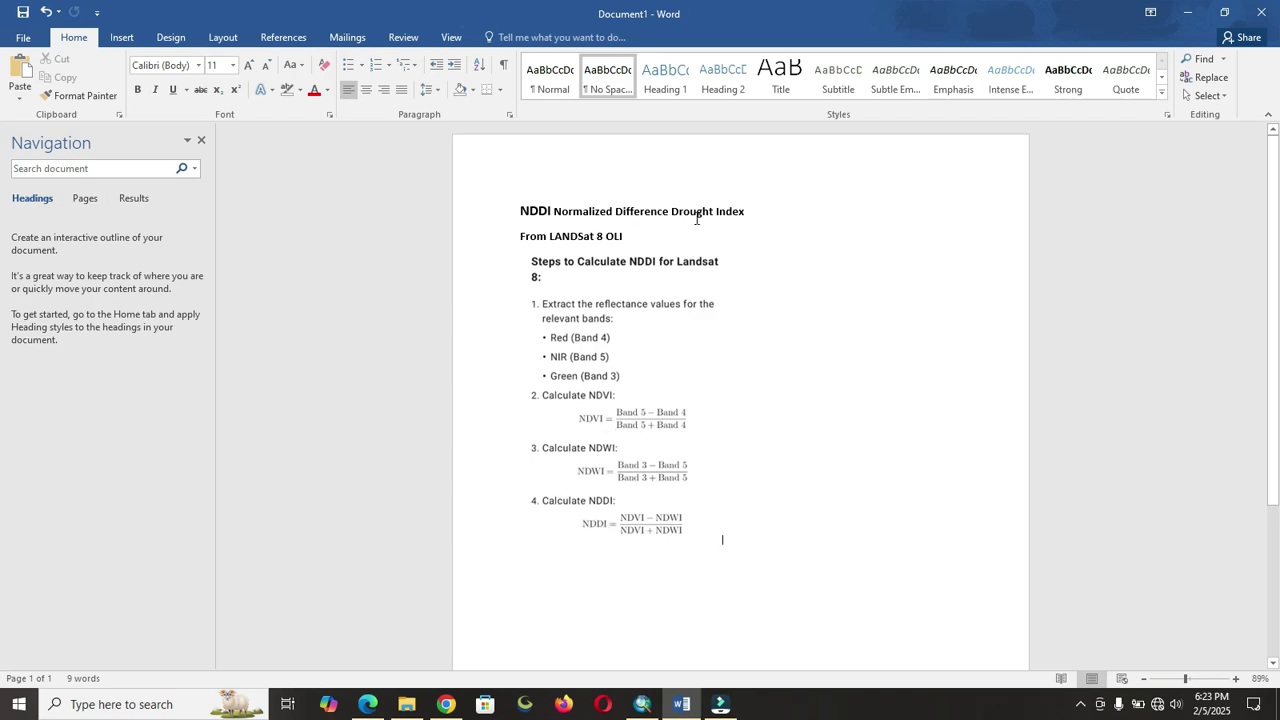
{"action": "left_click", "coordinate": [1188, 11]}
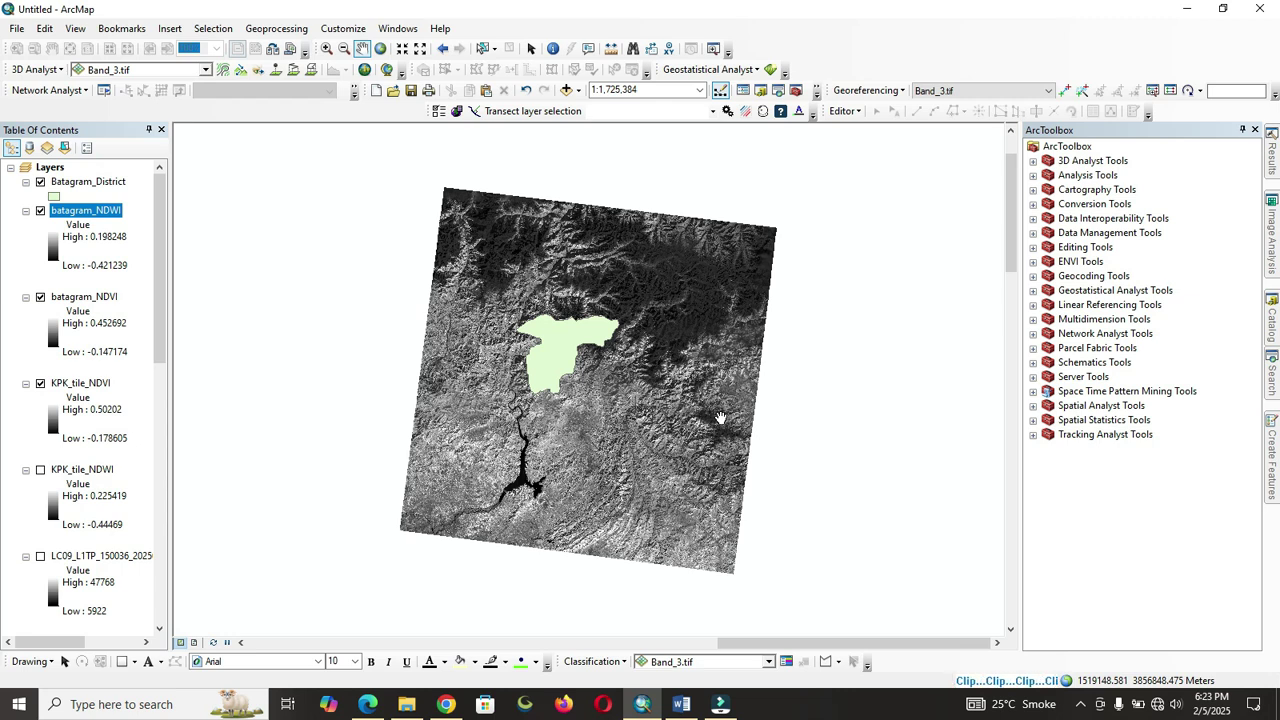
{"action": "left_click", "coordinate": [1083, 706]}
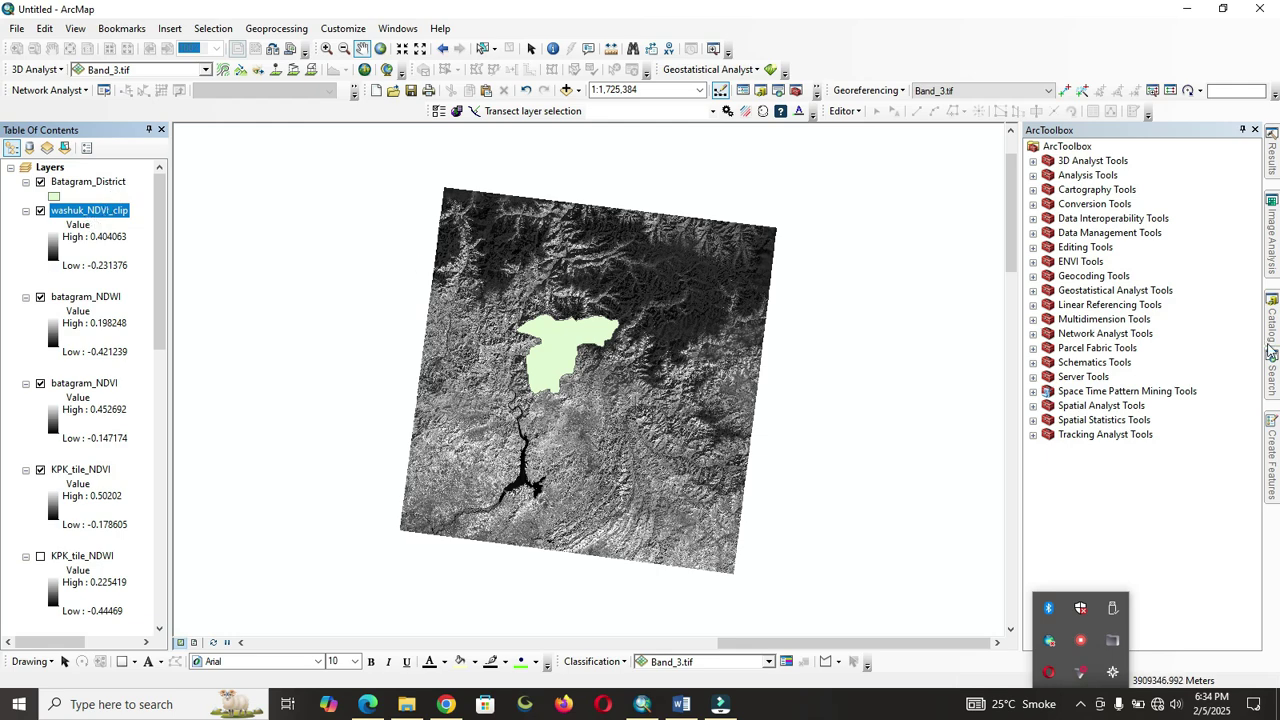
- Set up a Data Management Clip of NDWI to Washuk_shp, using input features for clipping geometry and maintaining the clipping extent
{"action": "left_click", "coordinate": [1272, 375]}
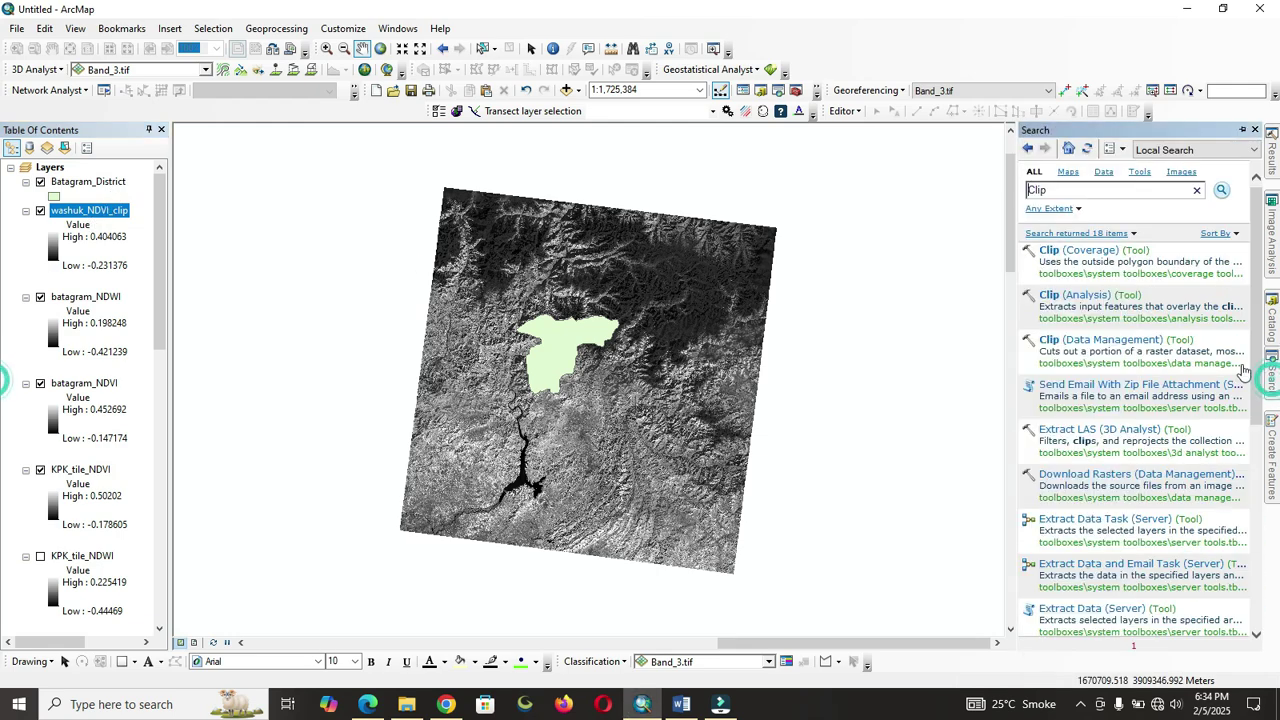
{"action": "left_click", "coordinate": [1053, 340]}
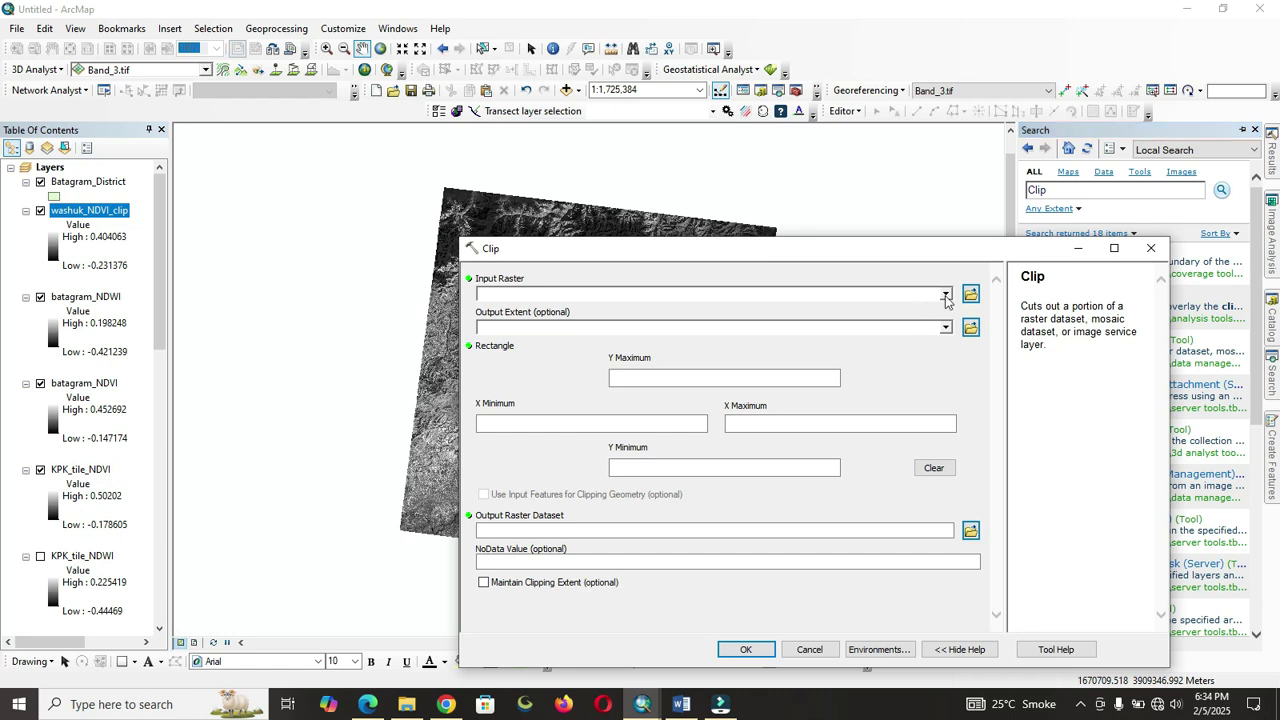
{"action": "left_click", "coordinate": [945, 296]}
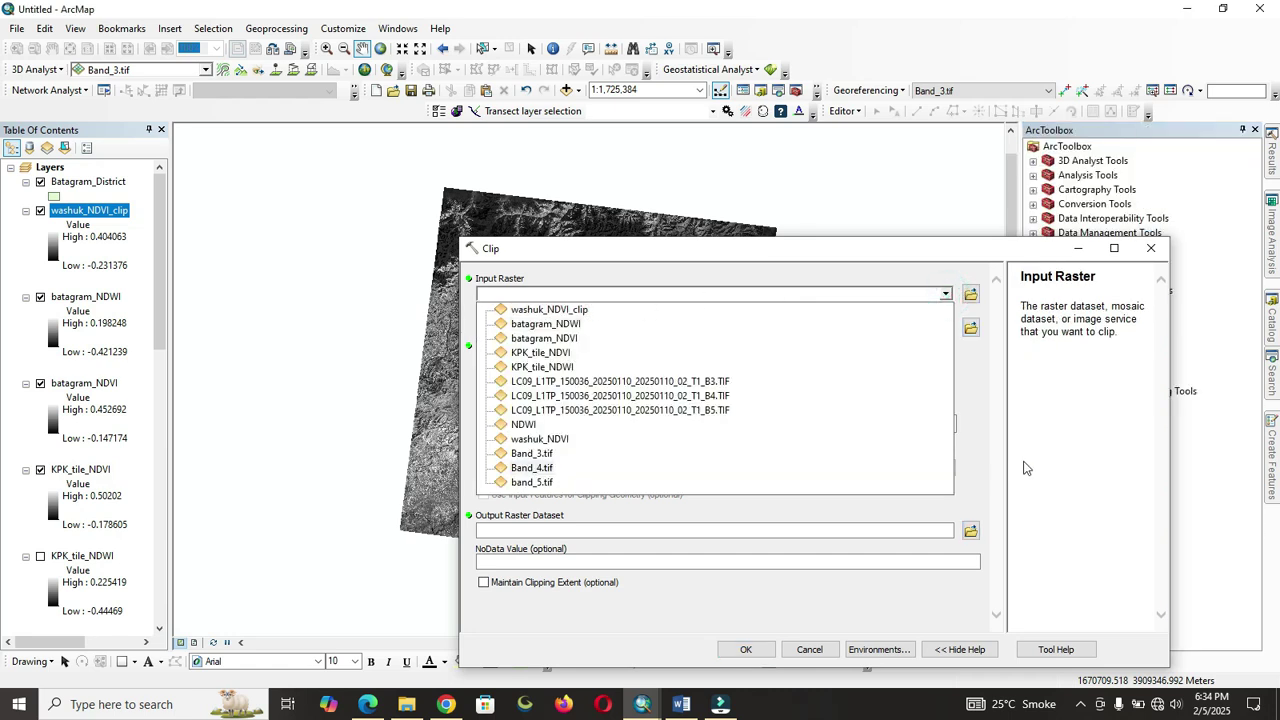
{"action": "left_click", "coordinate": [517, 426]}
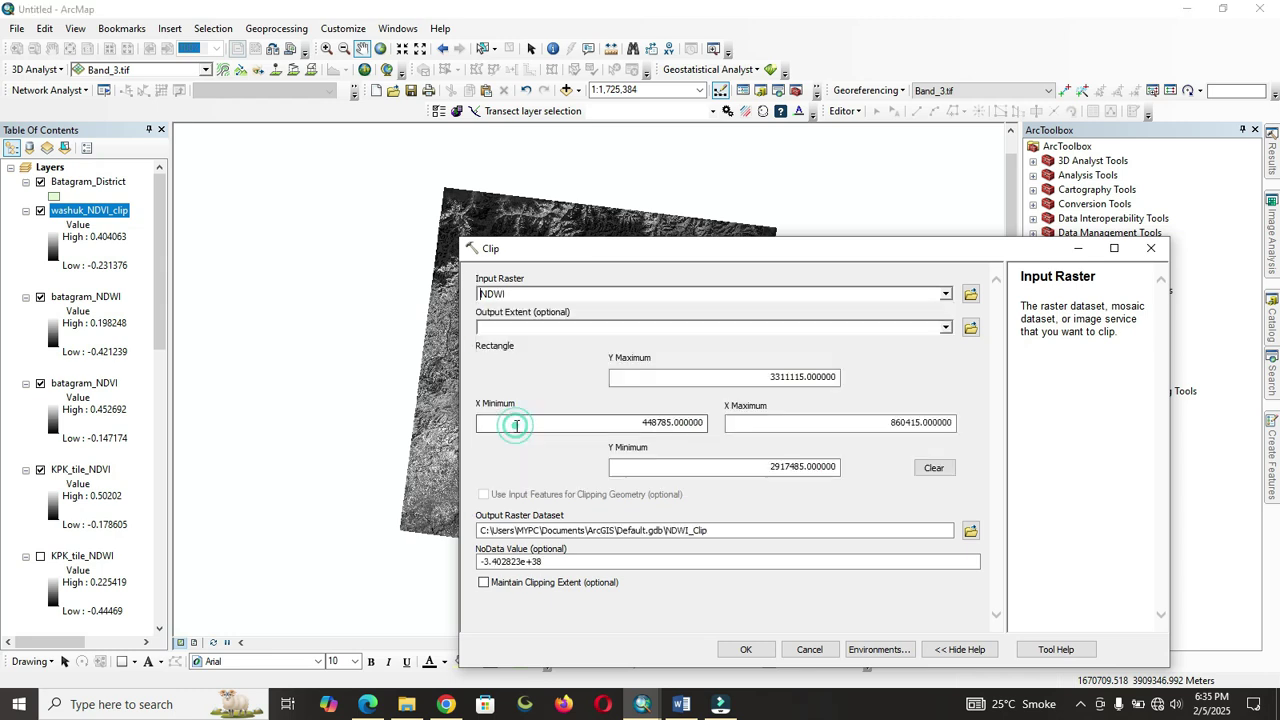
{"action": "left_click", "coordinate": [945, 328]}
{"action": "left_click", "coordinate": [537, 357]}
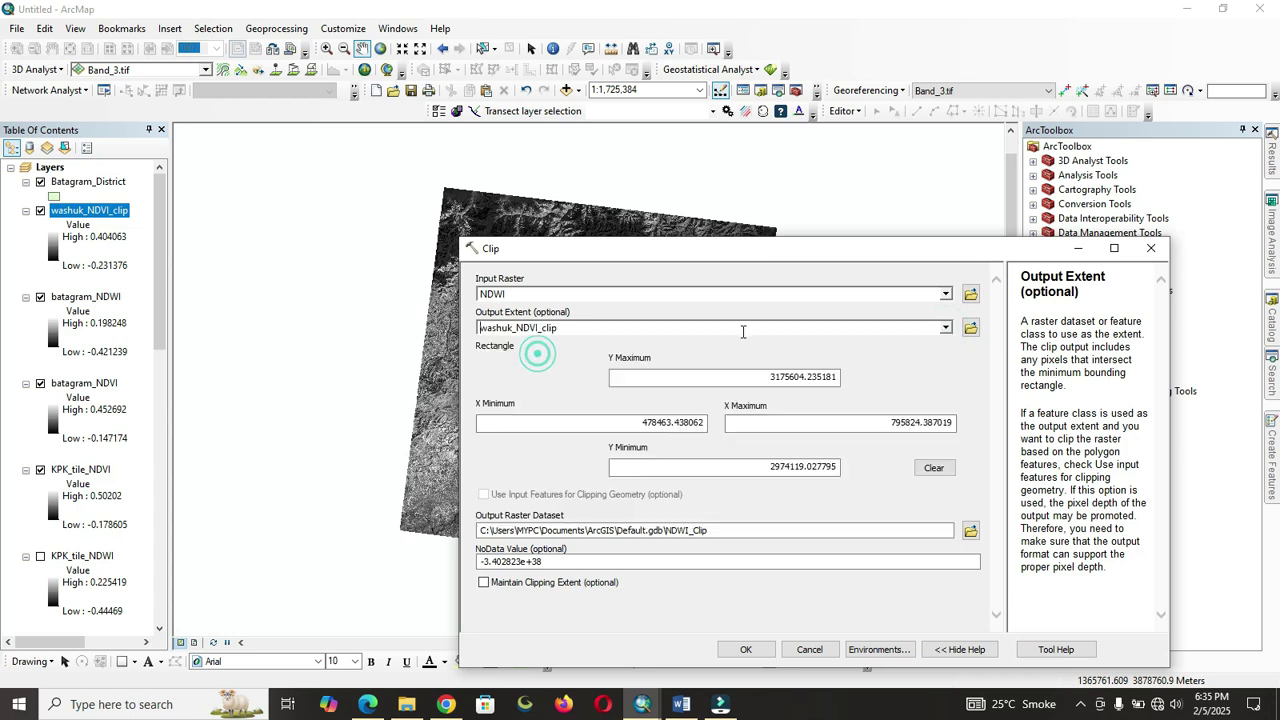
{"action": "left_click", "coordinate": [946, 330]}
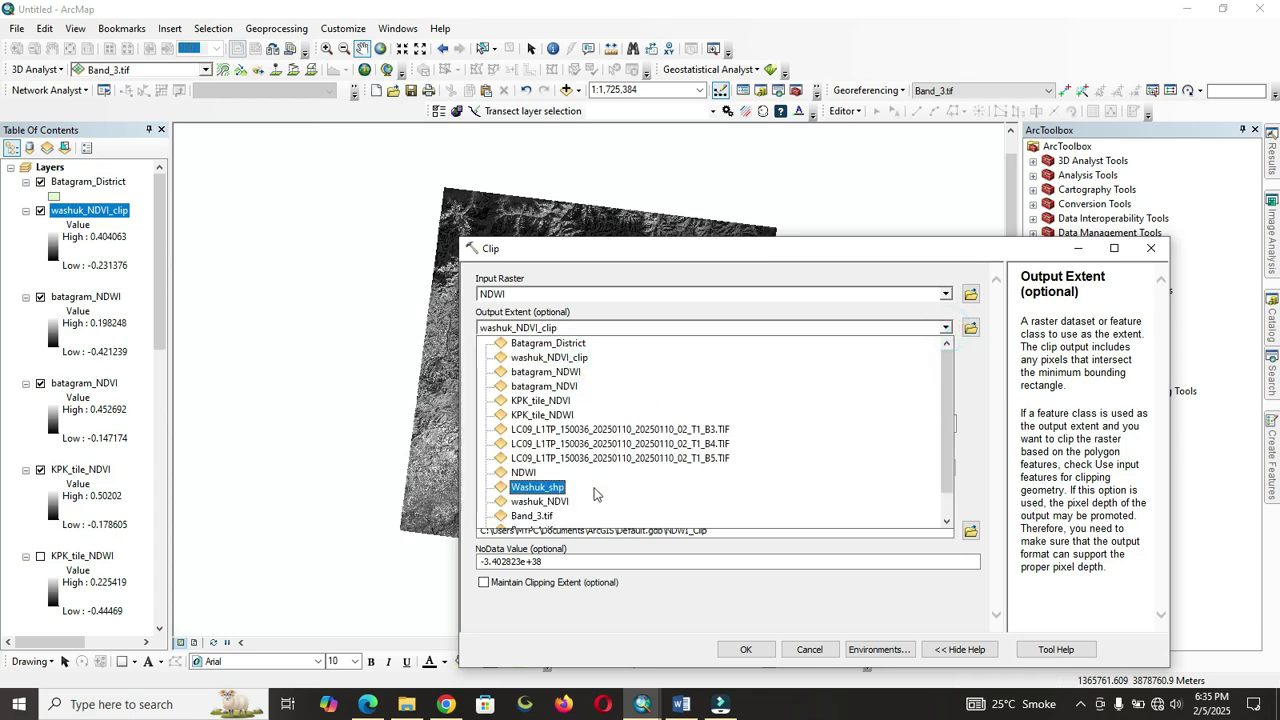
{"action": "left_click", "coordinate": [538, 488]}
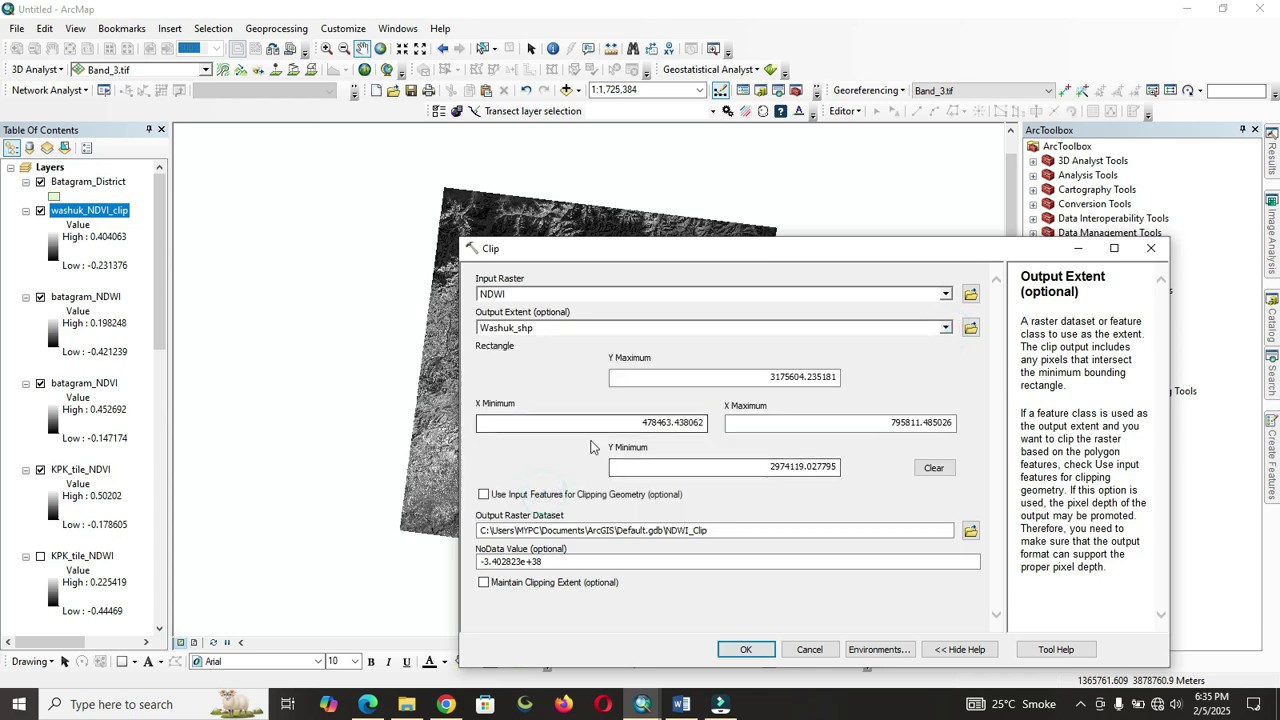
{"action": "left_click", "coordinate": [484, 494]}
{"action": "left_click", "coordinate": [484, 582]}
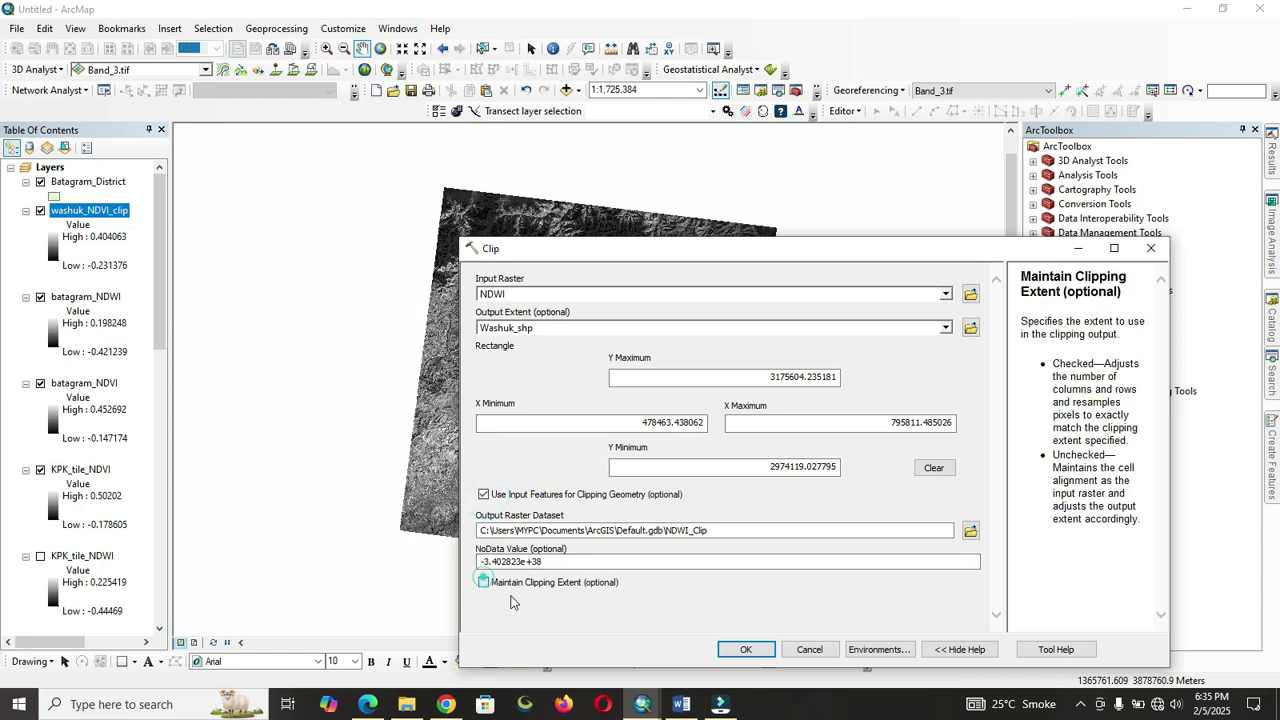
- Set the clip's output raster to washuk_NDwI_clip in Raster_form.gdb and run the tool
{"action": "left_click", "coordinate": [970, 530]}
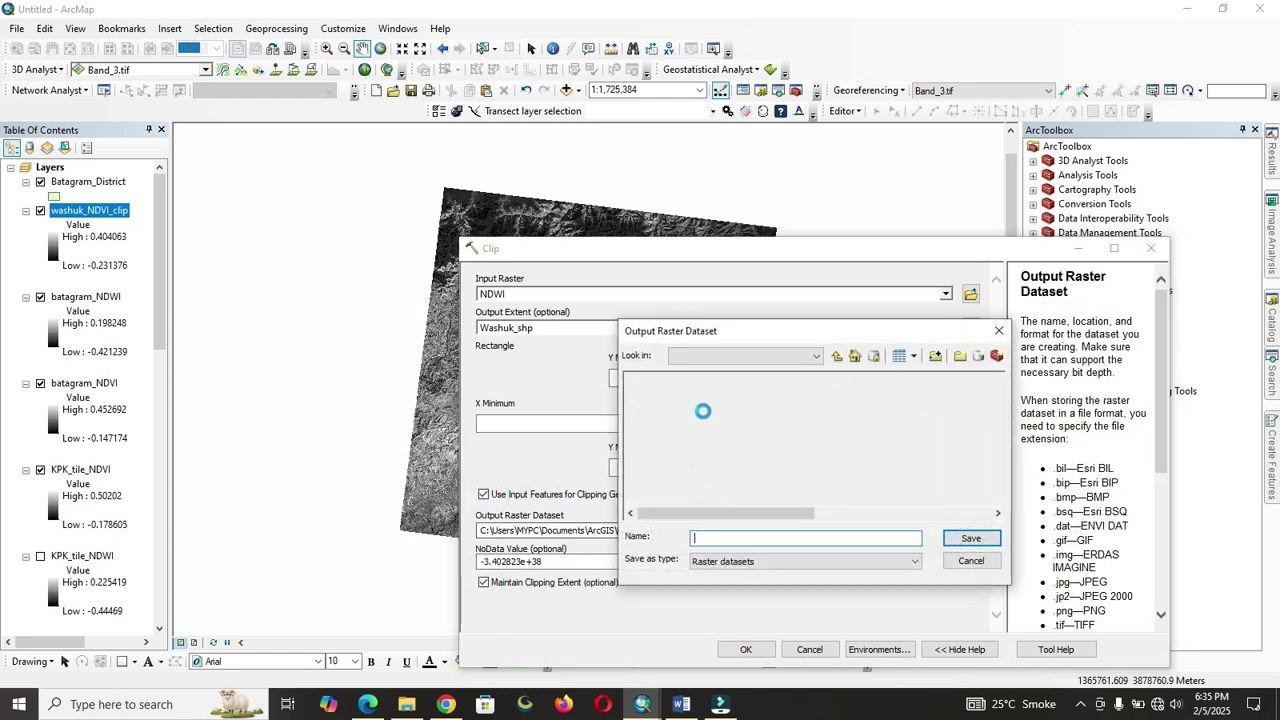
{"action": "left_click", "coordinate": [655, 489]}
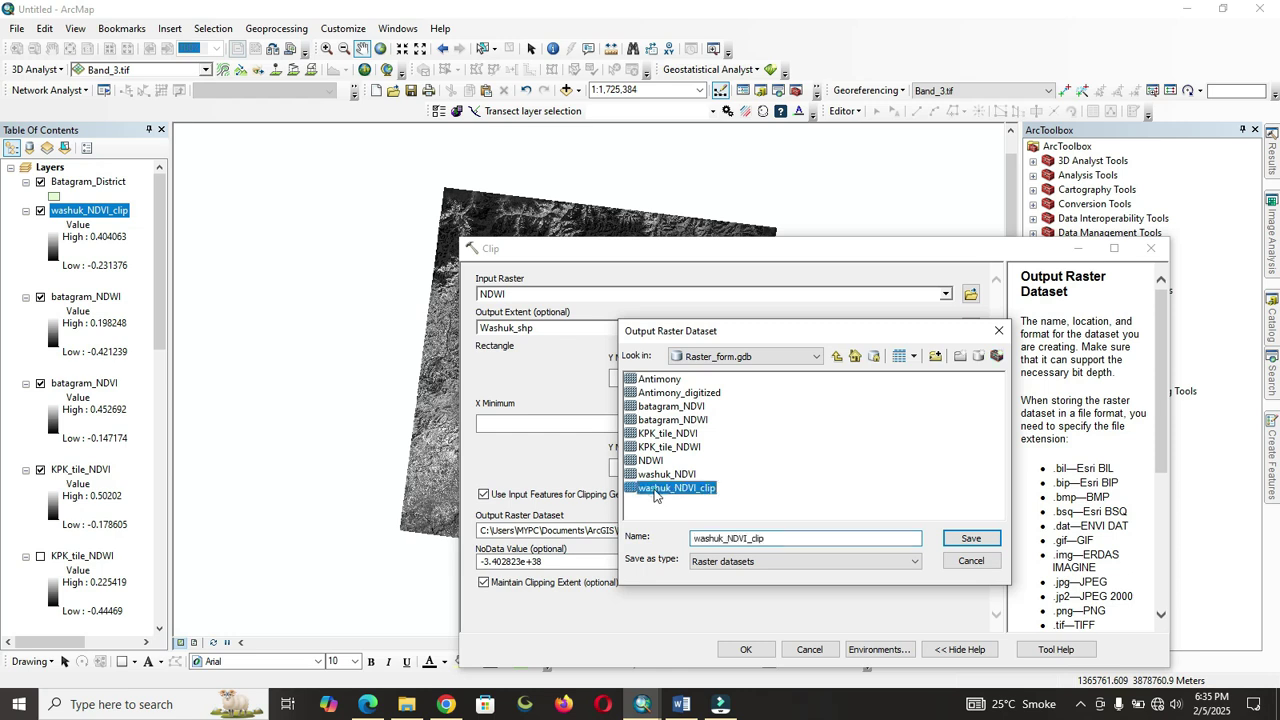
{"action": "left_click", "coordinate": [740, 538]}
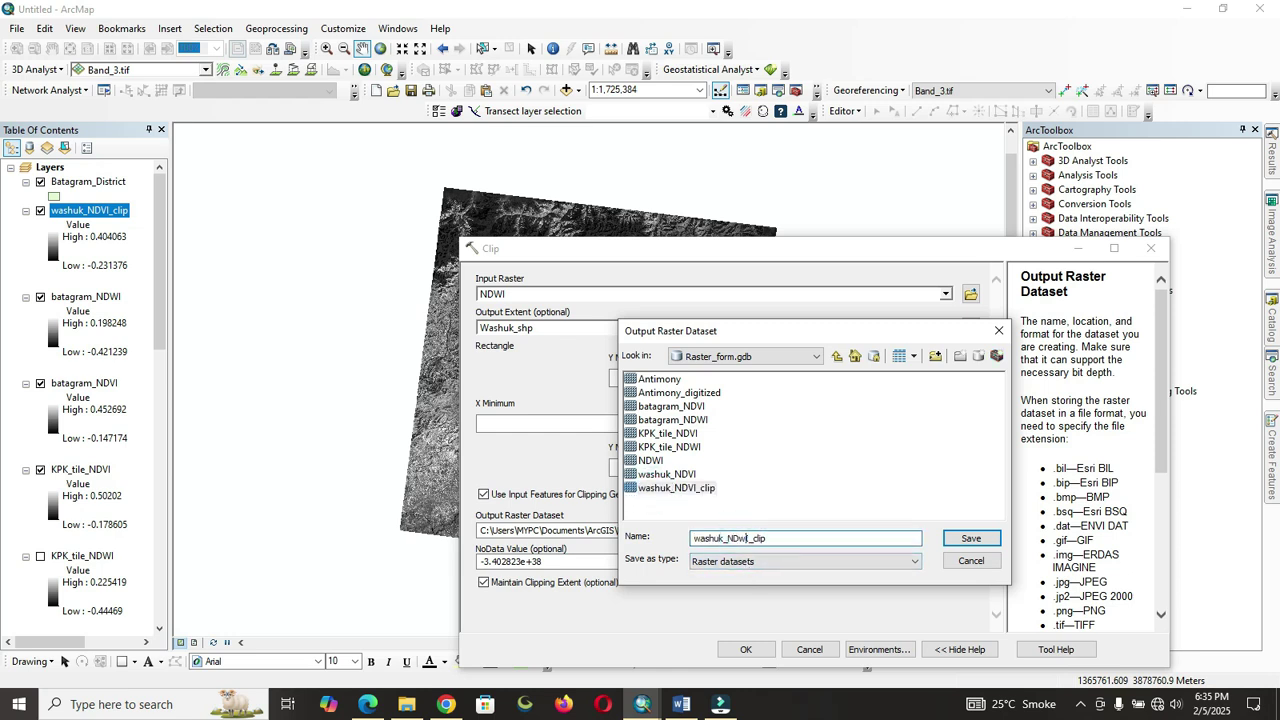
{"action": "key", "text": "BackSpace"}
{"action": "key", "text": "BackSpace"}
{"action": "left_click", "coordinate": [802, 535]}
{"action": "type", "text": "lip"}
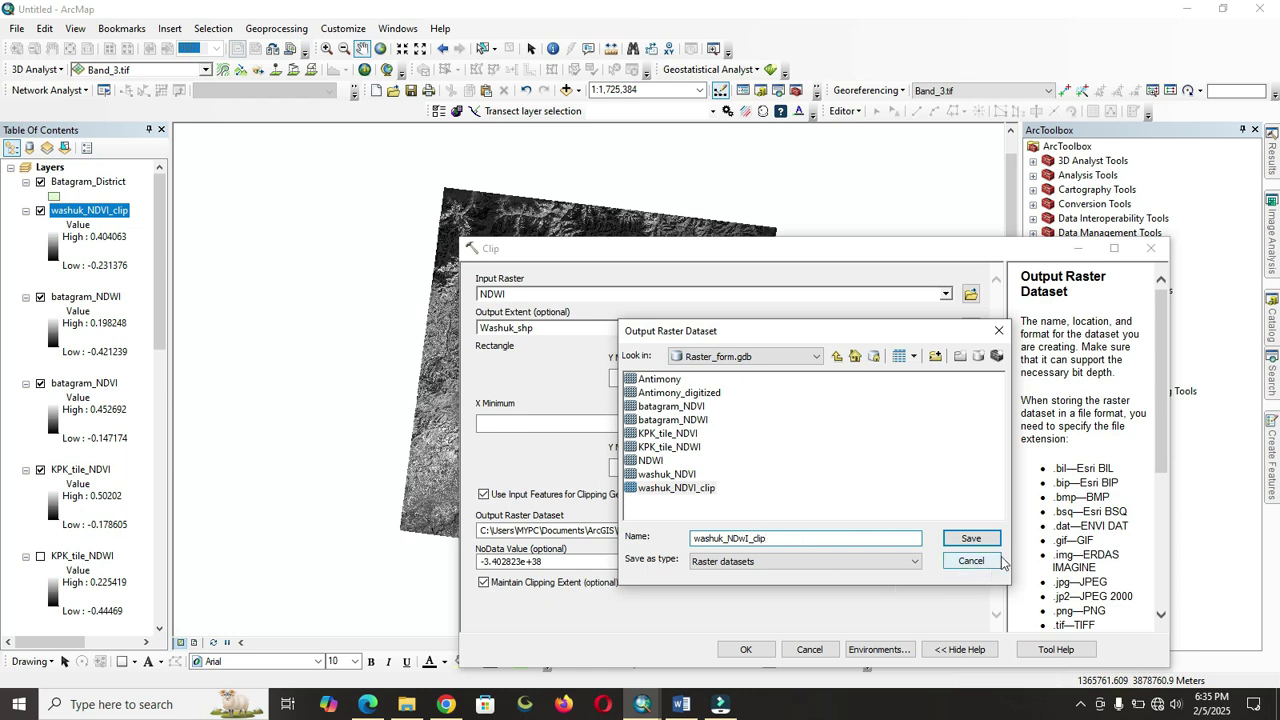
{"action": "left_click", "coordinate": [971, 538]}
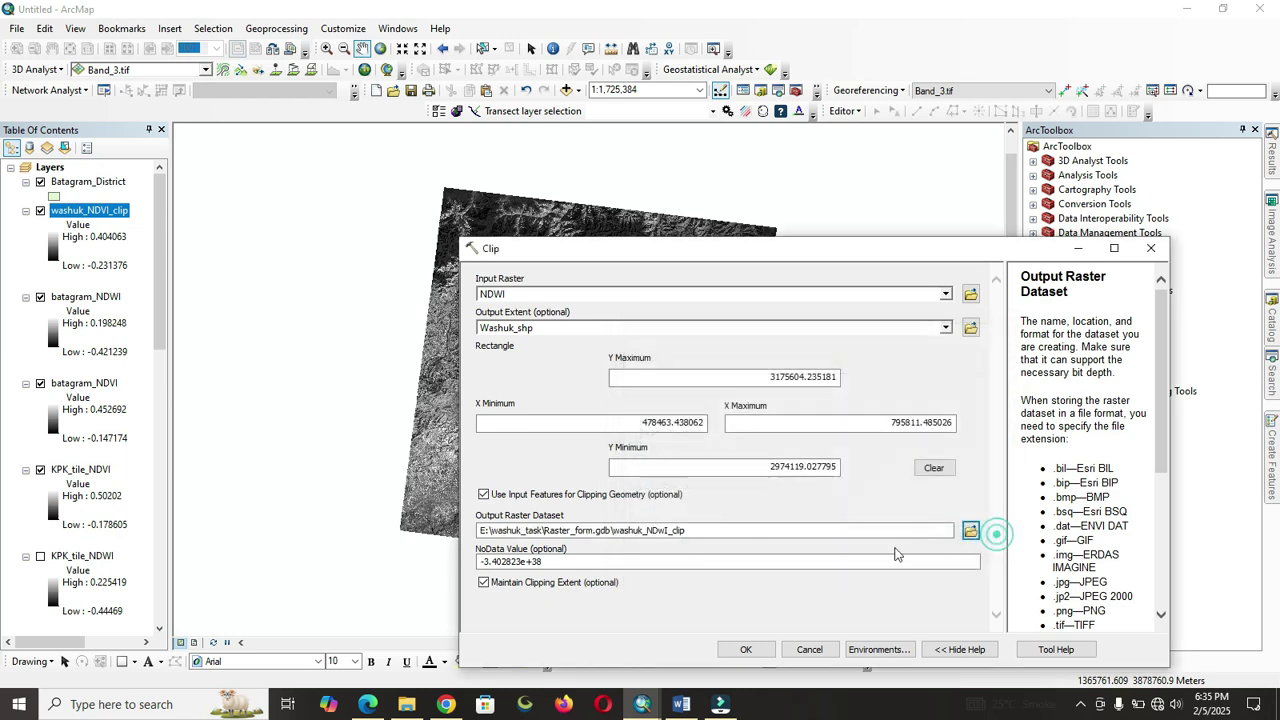
{"action": "left_click", "coordinate": [746, 650]}
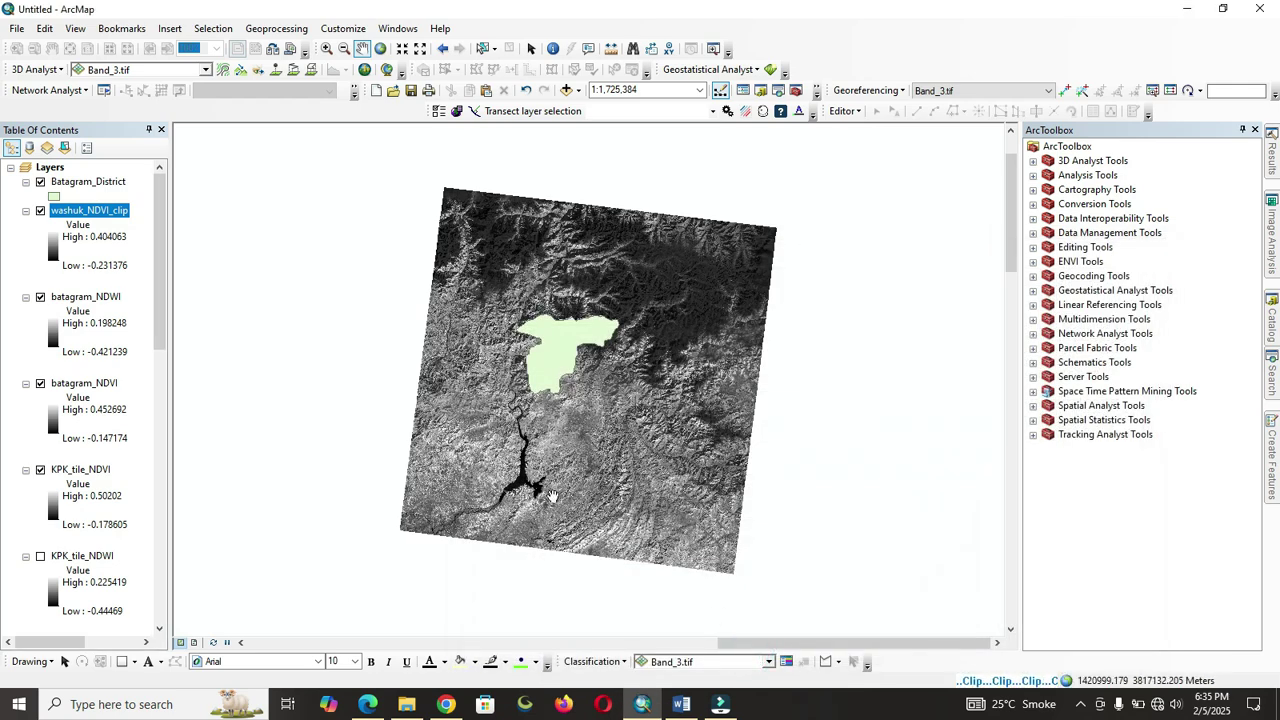
- Check the NDDI formula in the Word document, return to ArcMap and search for the Raster calculator tool
{"action": "left_click", "coordinate": [680, 705]}
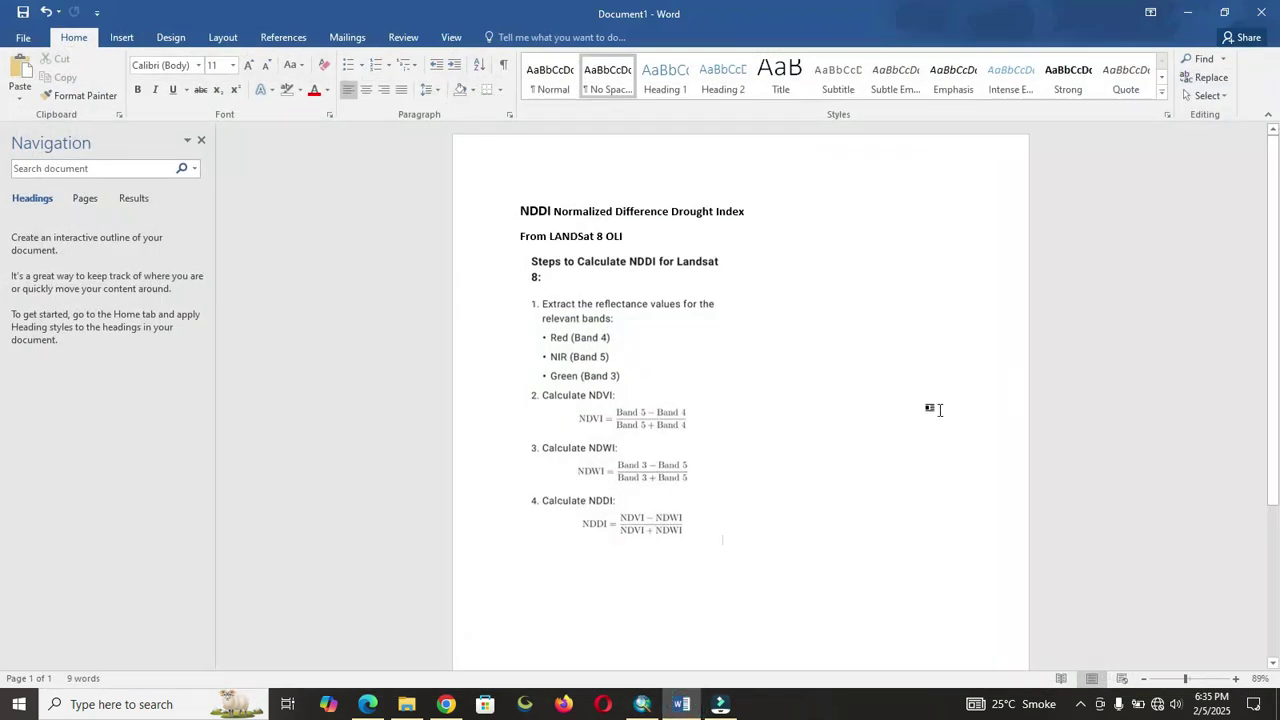
{"action": "left_click", "coordinate": [1187, 11]}
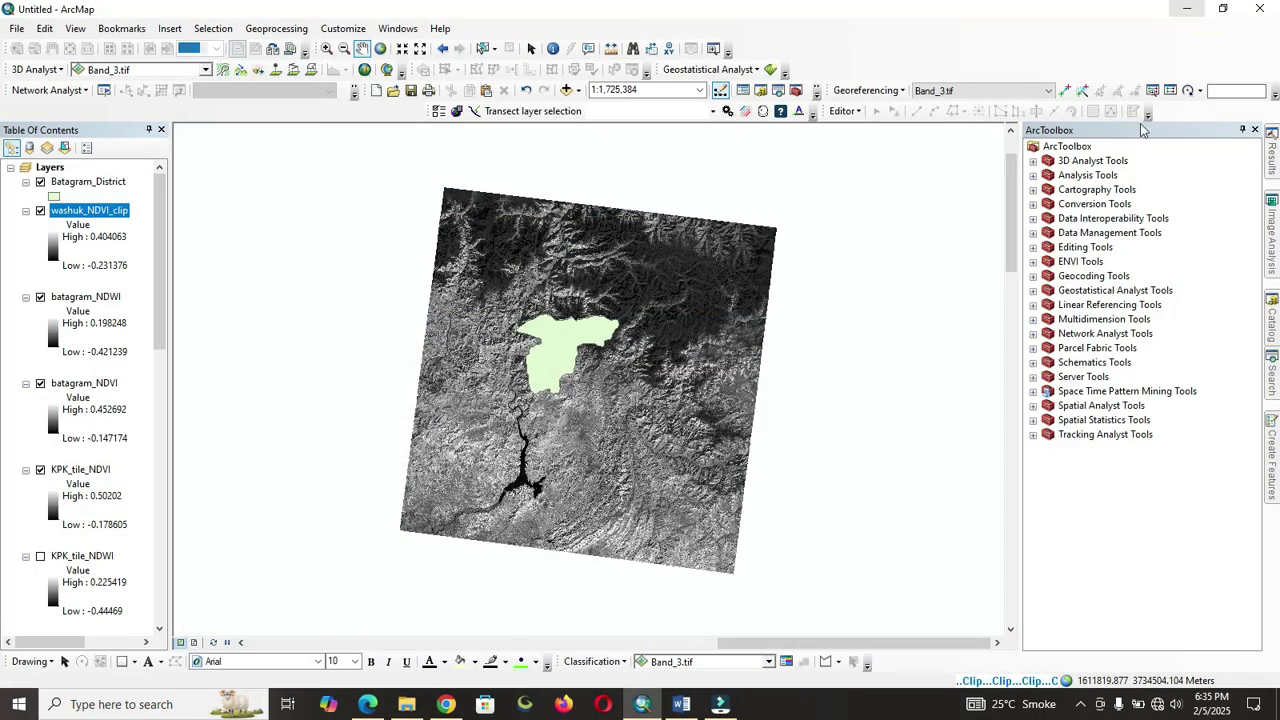
{"action": "left_click", "coordinate": [1274, 385]}
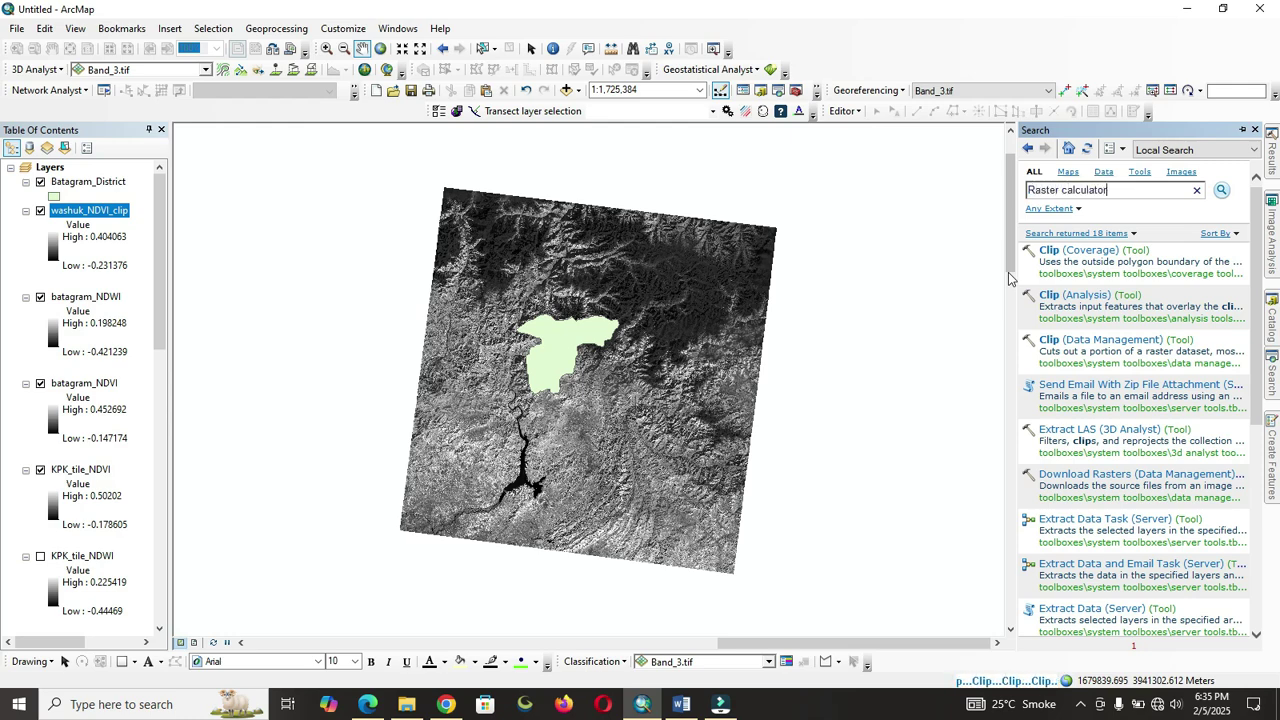
{"action": "left_click", "coordinate": [1060, 294]}
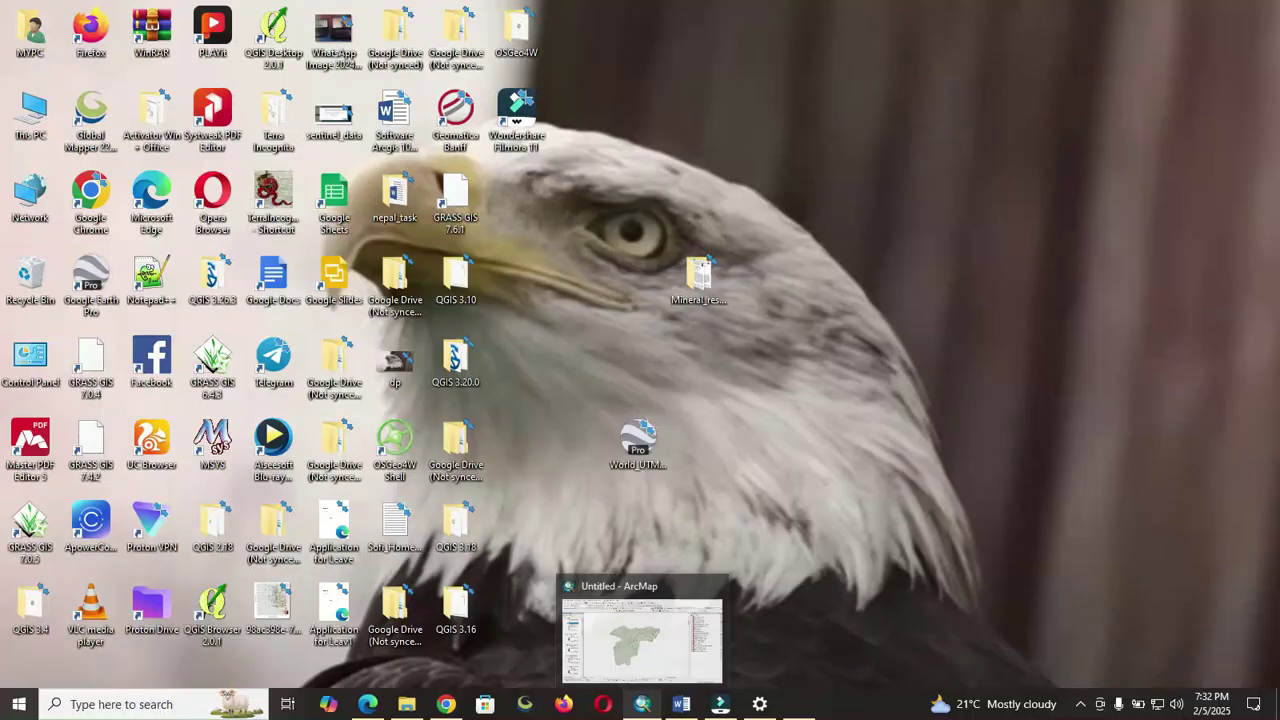
- Switch to ArcMap and apply the magenta-to-olive-green diverging color ramp to the batagram_NDVI layer
{"action": "left_click", "coordinate": [641, 640]}
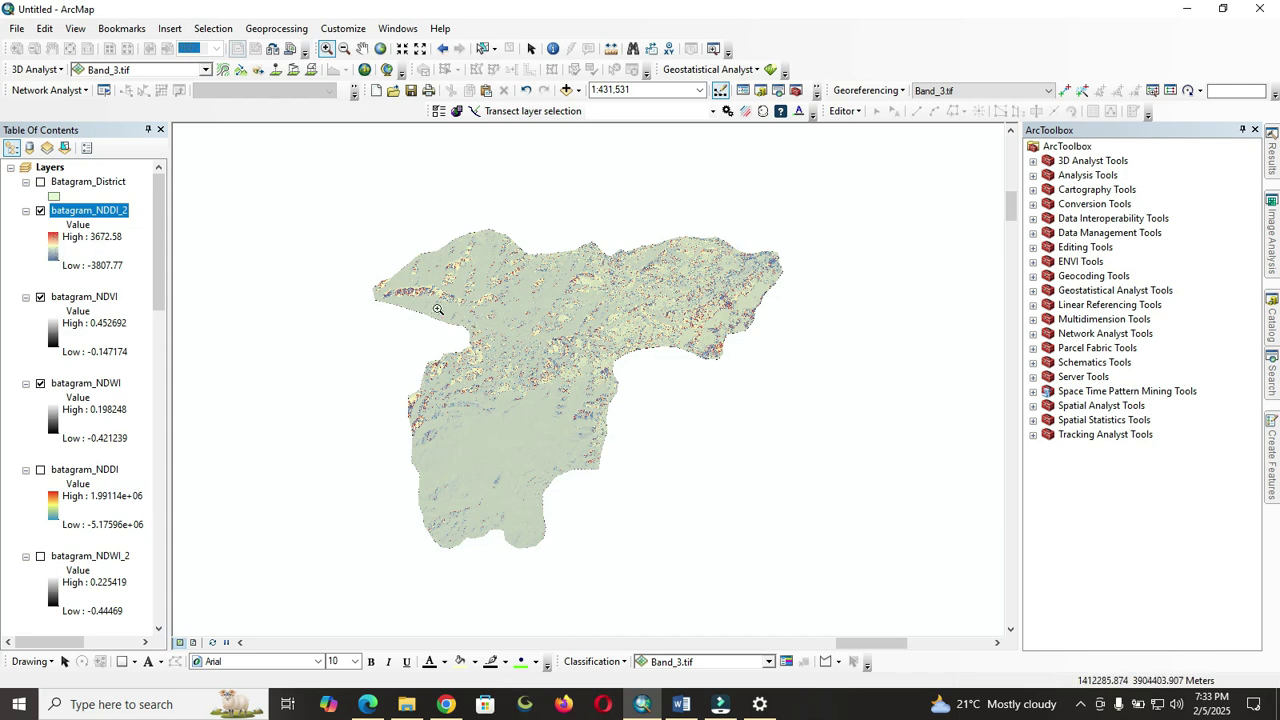
{"action": "left_click_drag", "start_coordinate": [385, 272], "coordinate": [521, 340]}
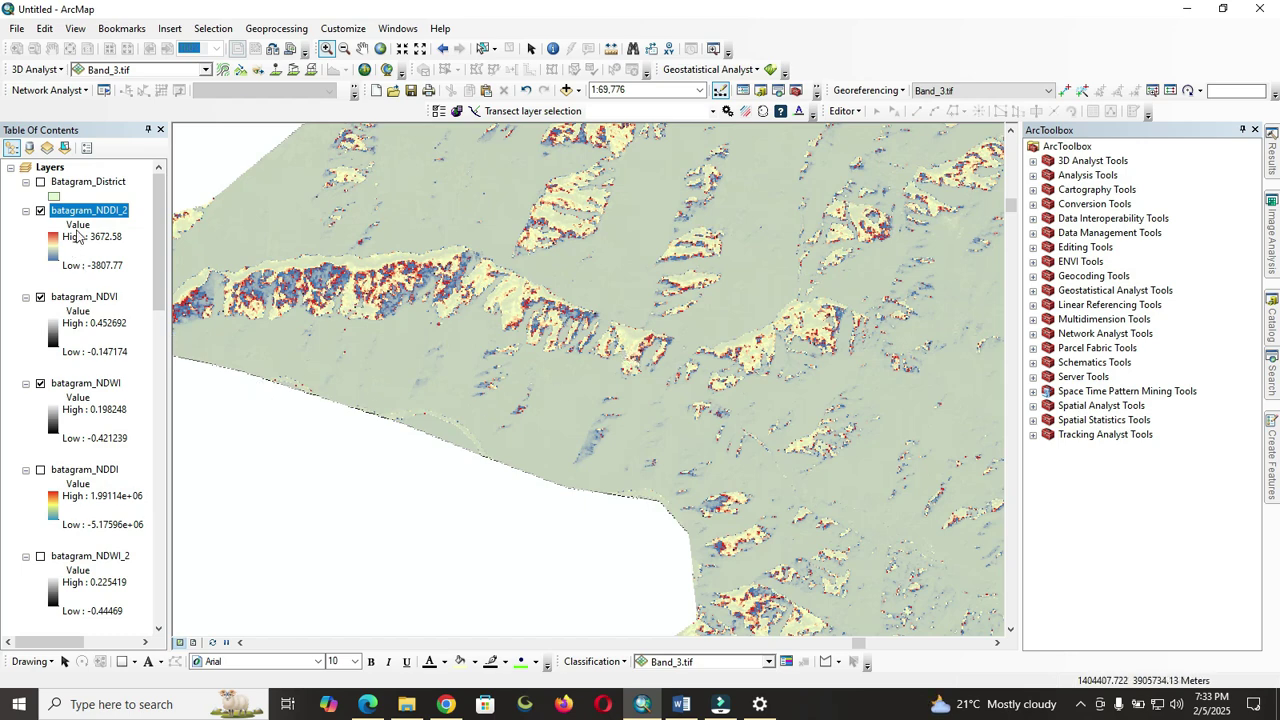
{"action": "left_click", "coordinate": [54, 330]}
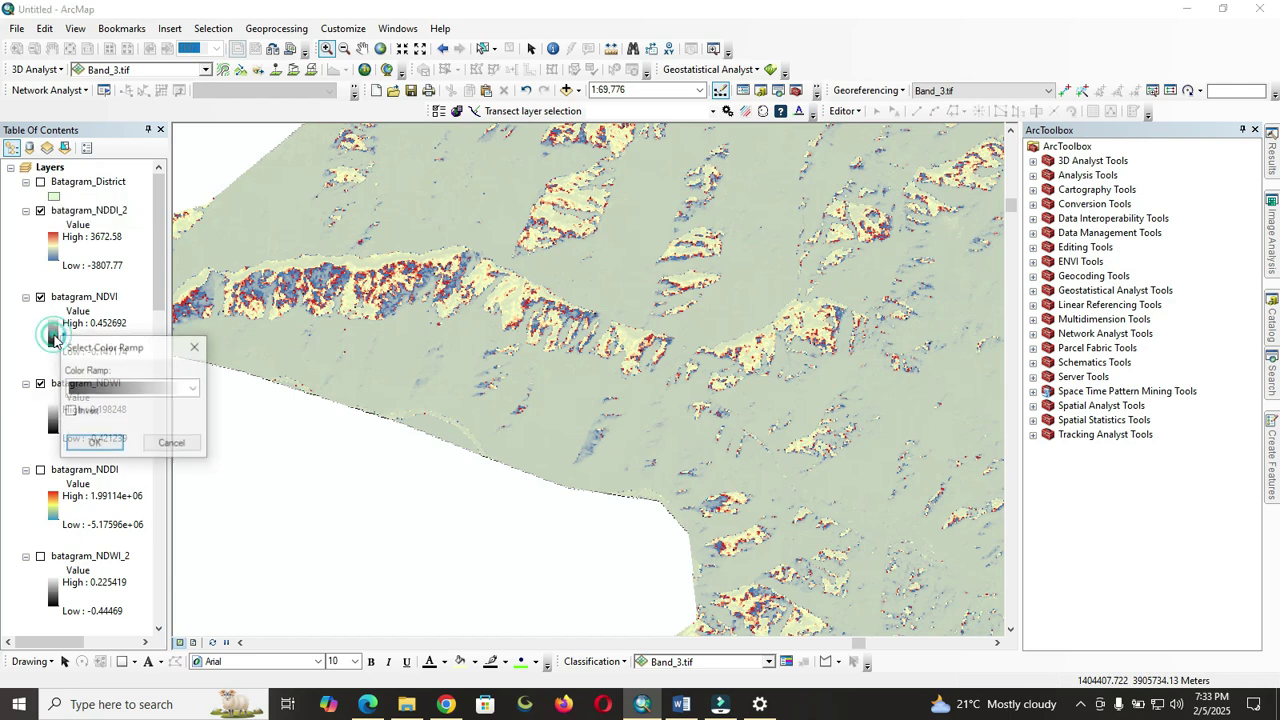
{"action": "left_click", "coordinate": [131, 390]}
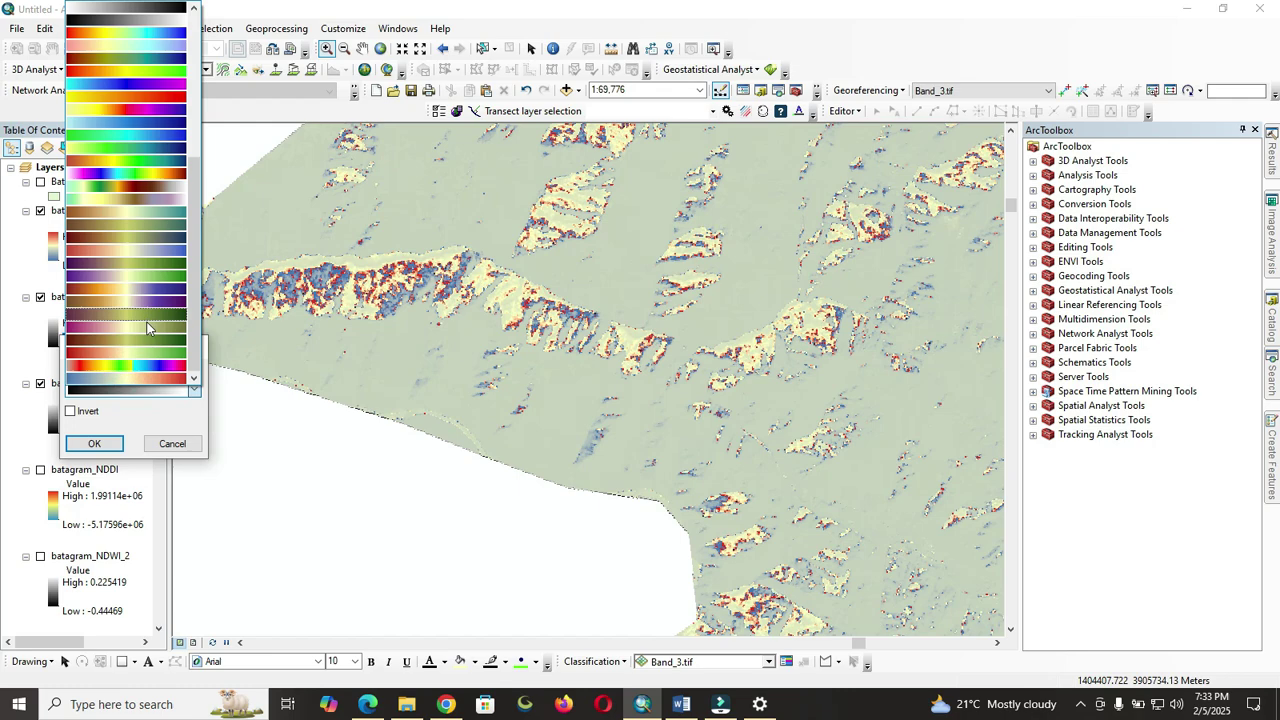
{"action": "left_click", "coordinate": [146, 327]}
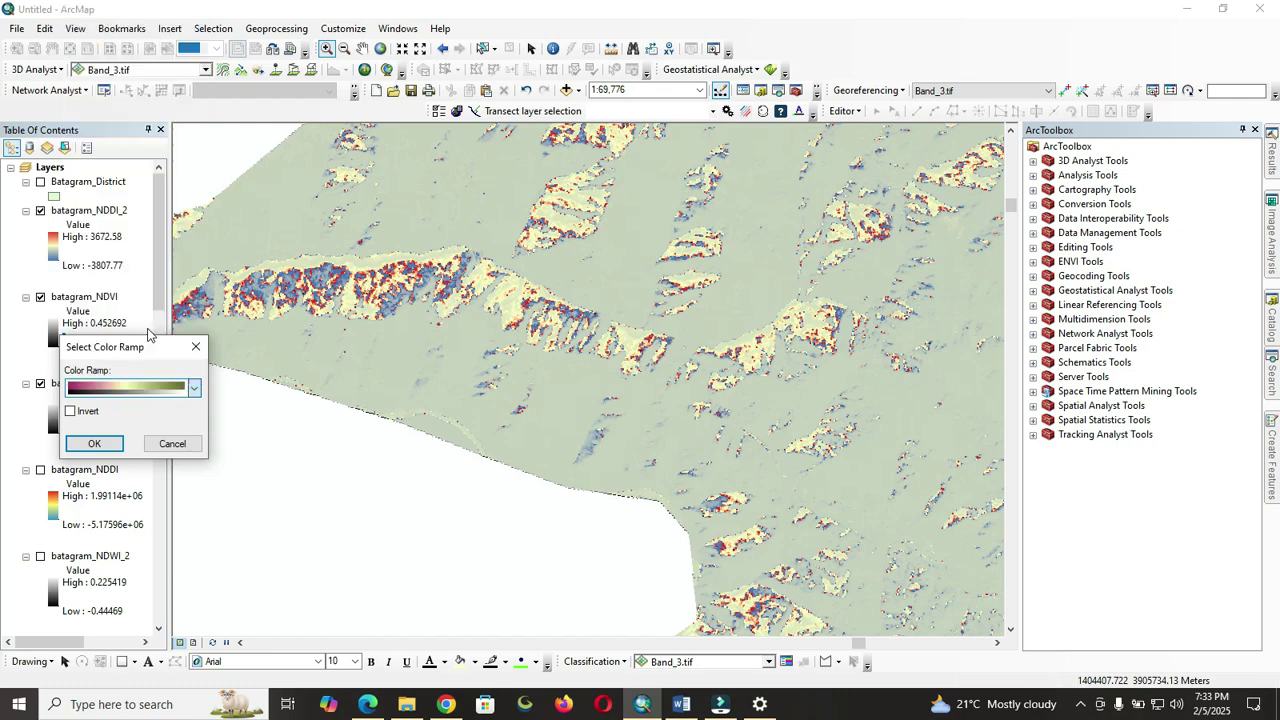
{"action": "left_click", "coordinate": [92, 443]}
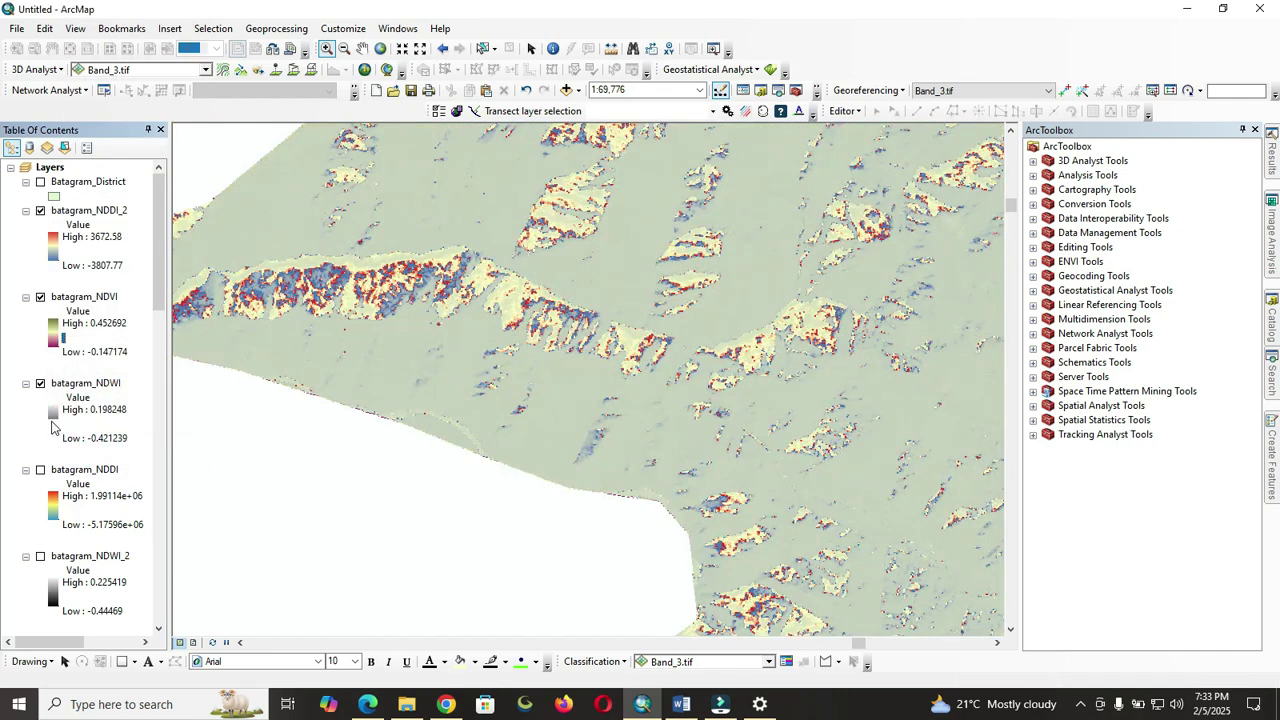
- Apply the brown-orange-to-dark-purple diverging color ramp to the batagram_NDWI layer and hide the batagram_NDDI_2 layer
{"action": "left_click", "coordinate": [54, 424]}
{"action": "left_click", "coordinate": [131, 476]}
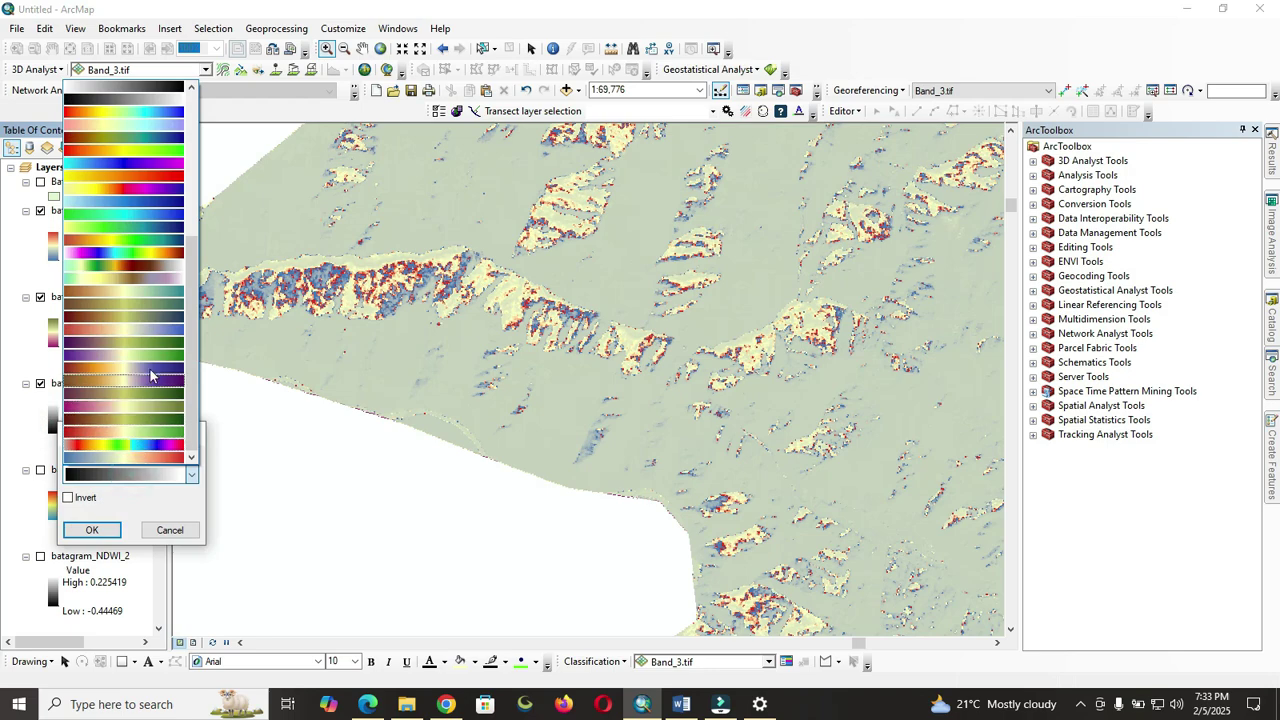
{"action": "left_click", "coordinate": [152, 380]}
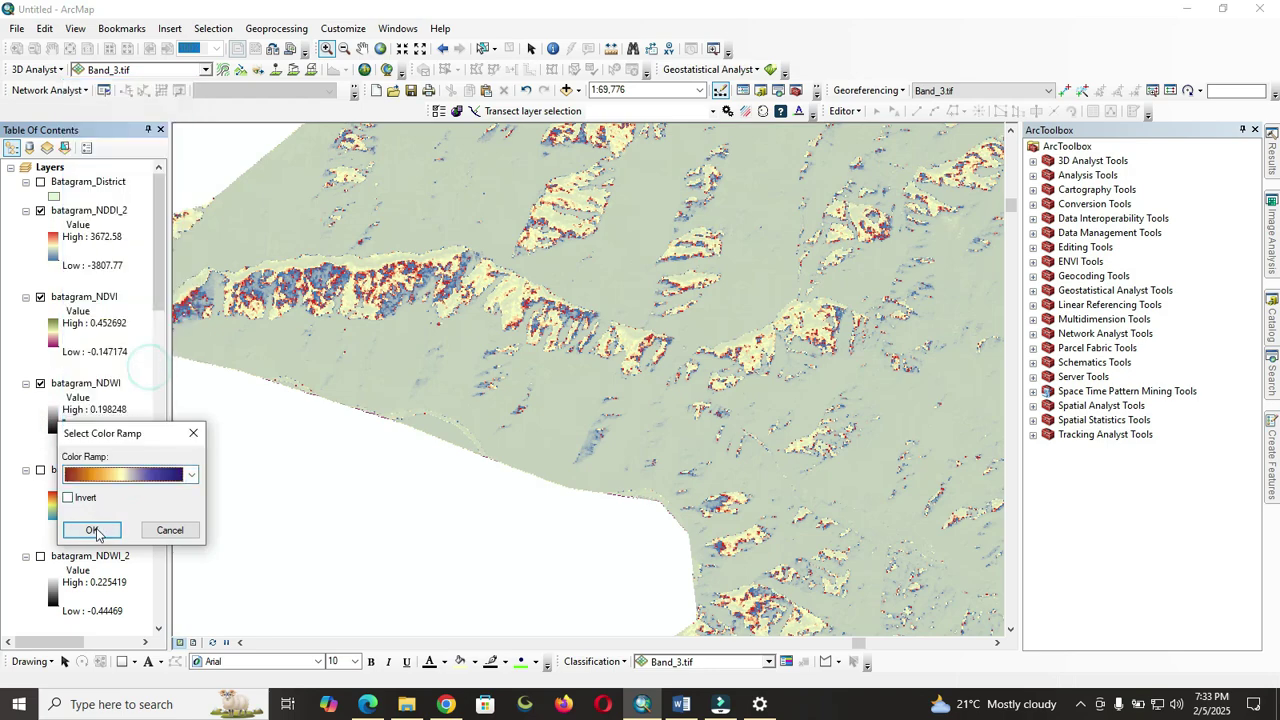
{"action": "left_click", "coordinate": [92, 530]}
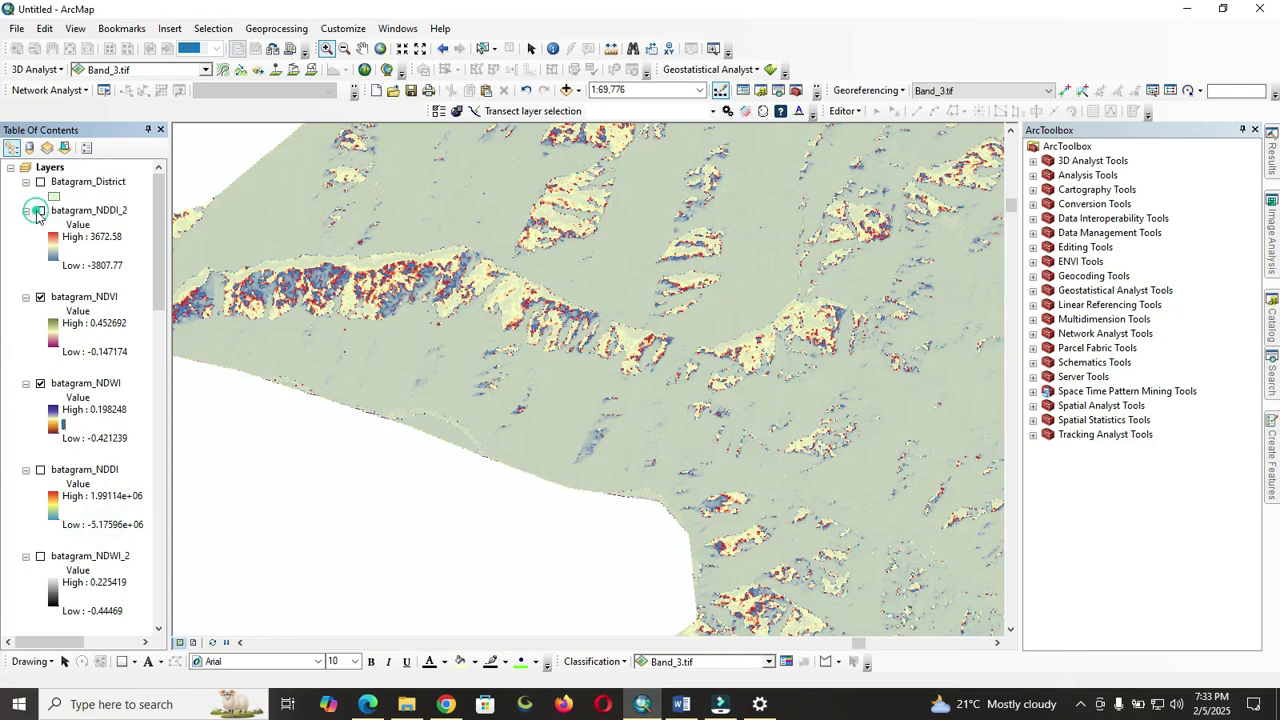
{"action": "left_click", "coordinate": [38, 212]}
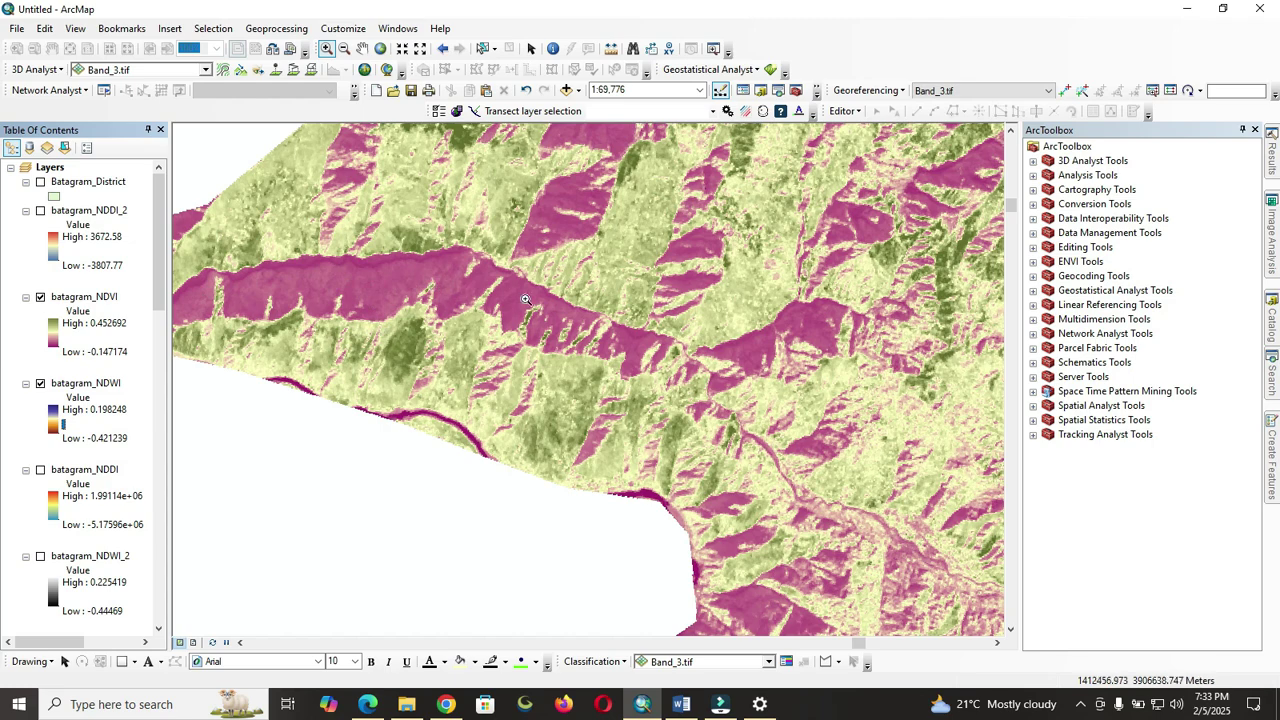
- Hide the batagram_NDVI layer and show the batagram_NDDI_2 layer to compare it on the map
{"action": "left_click", "coordinate": [40, 298]}
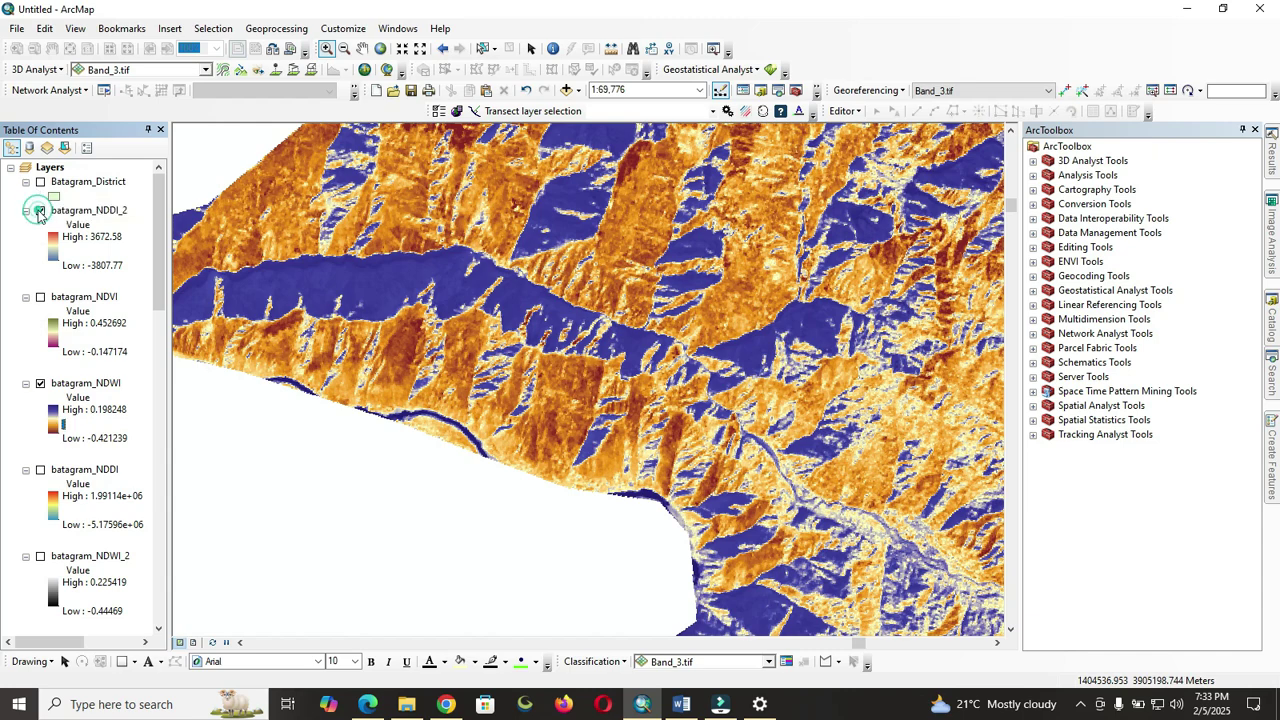
{"action": "left_click", "coordinate": [40, 211]}
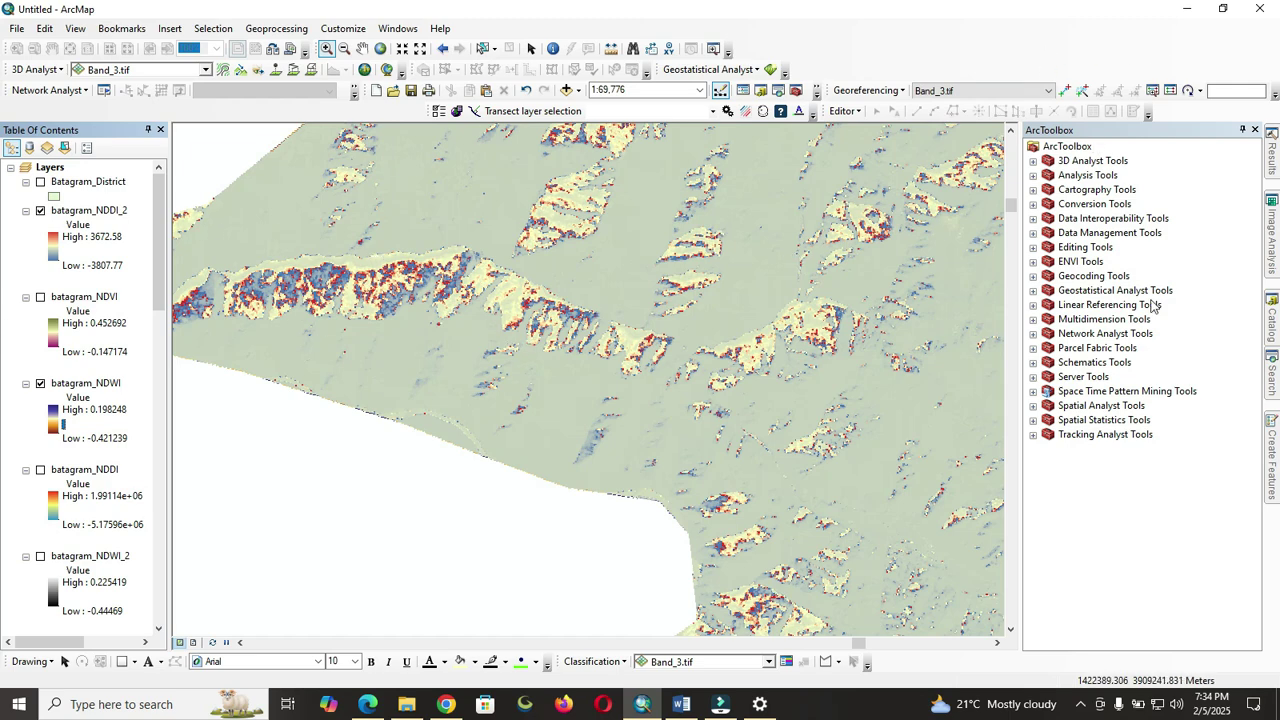
{"action": "left_click", "coordinate": [1272, 372]}
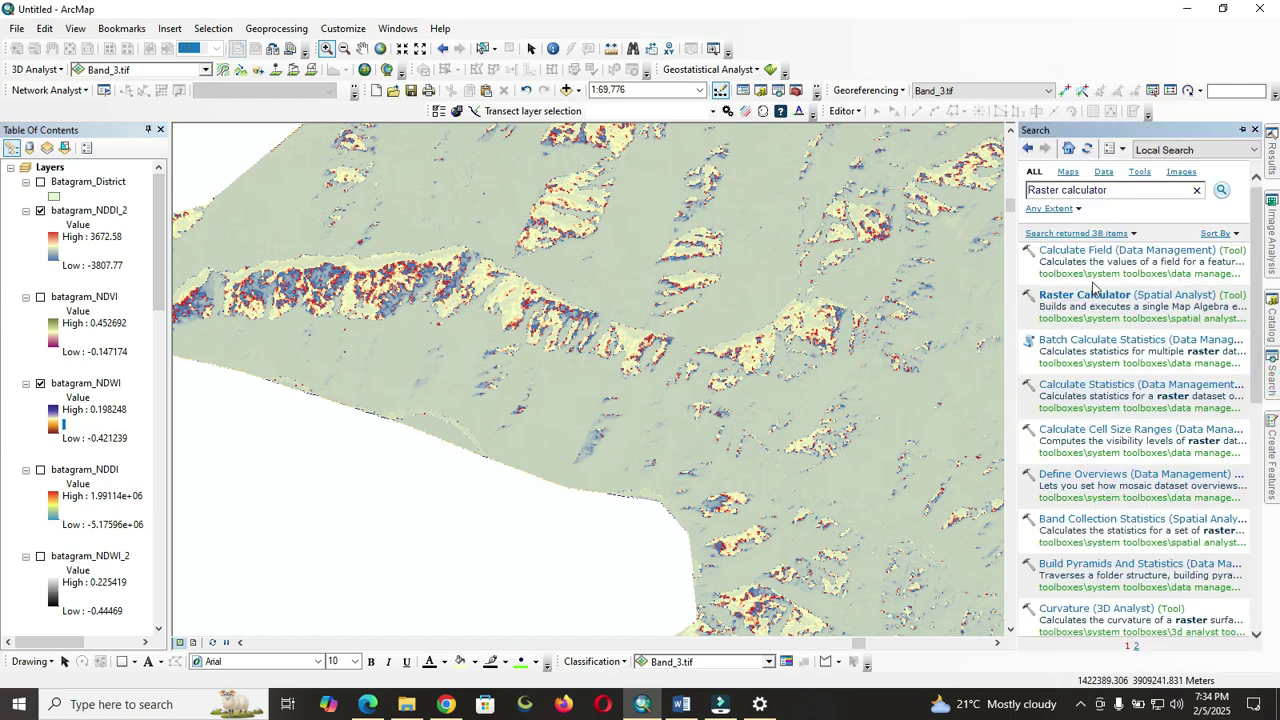
{"action": "left_click", "coordinate": [1093, 294]}
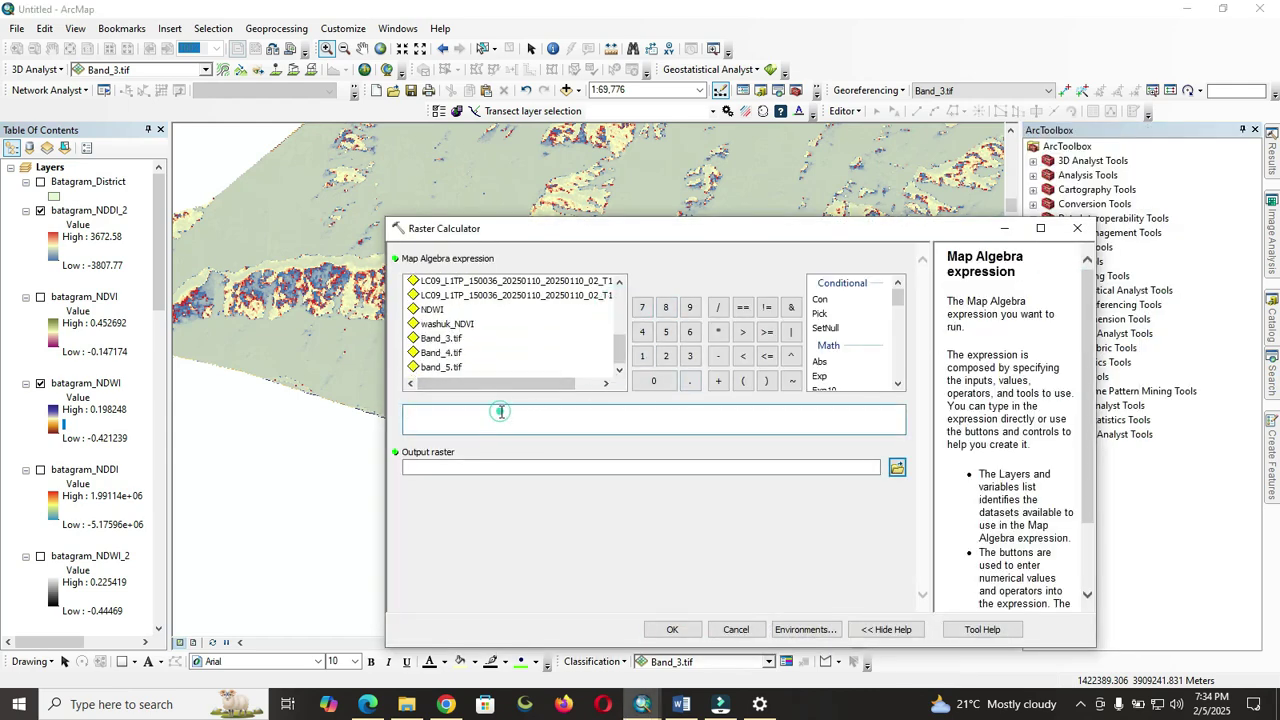
{"action": "left_click_drag", "start_coordinate": [617, 352], "coordinate": [617, 318]}
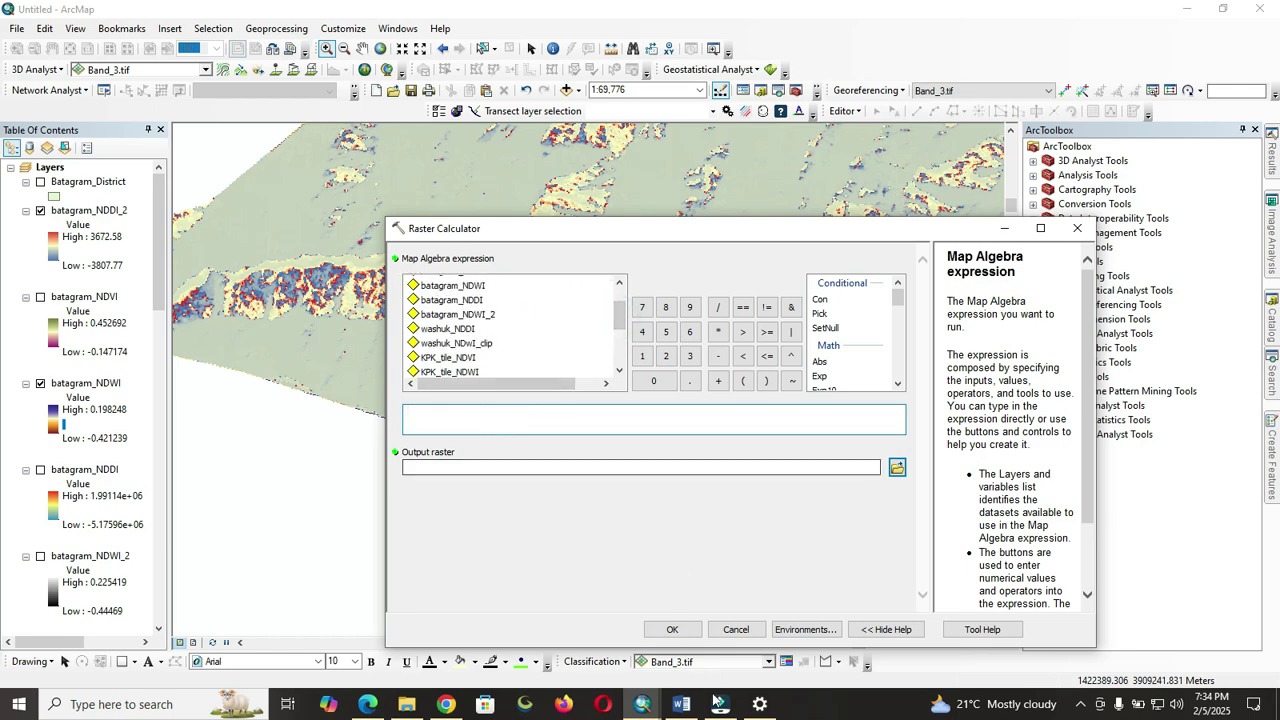
{"action": "left_click", "coordinate": [681, 704]}
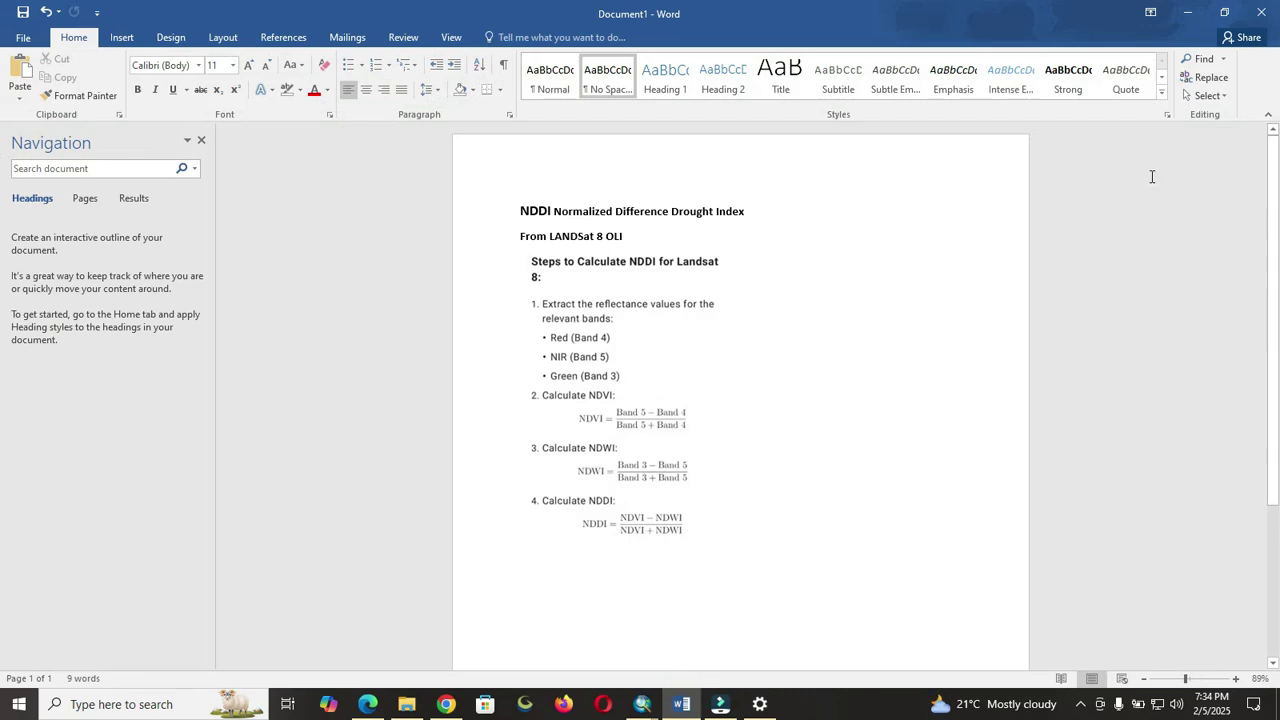
{"action": "left_click", "coordinate": [1187, 13]}
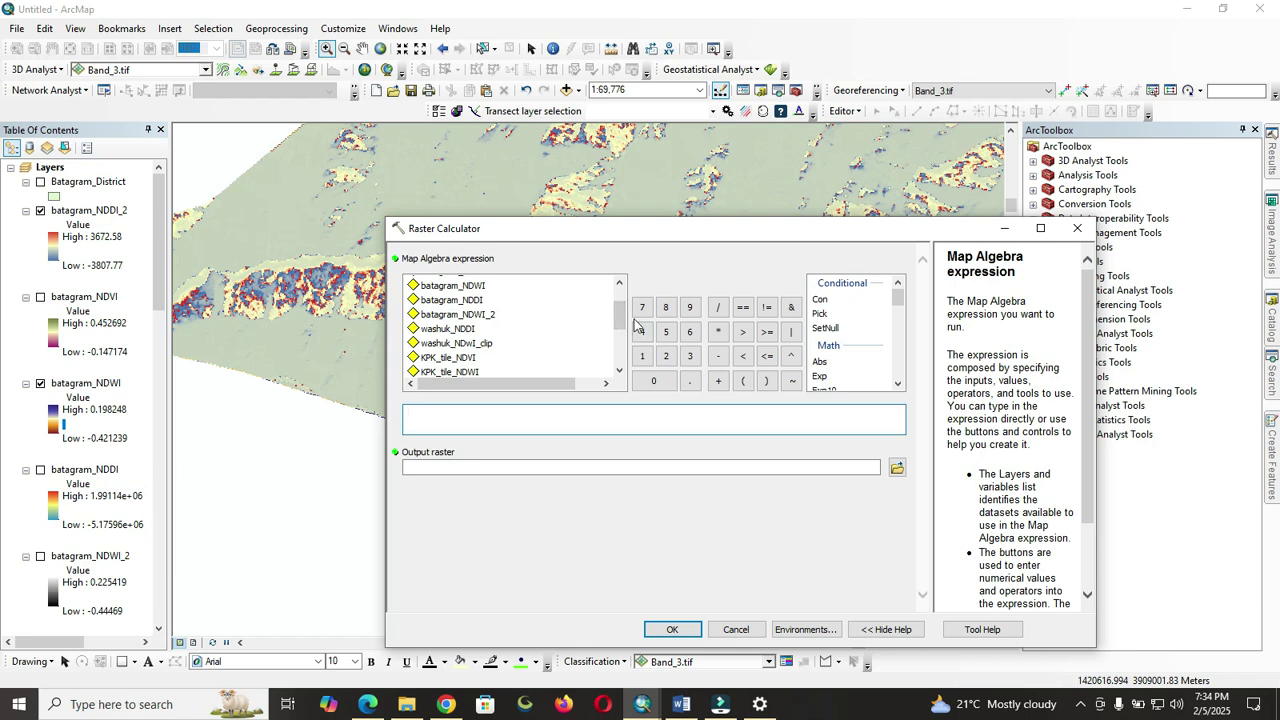
{"action": "mouse_move", "coordinate": [622, 319]}
{"action": "left_mouse_down"}
{"action": "mouse_move", "coordinate": [621, 333]}
{"action": "mouse_move", "coordinate": [621, 296]}
{"action": "mouse_move", "coordinate": [623, 352]}
{"action": "mouse_move", "coordinate": [626, 326]}
{"action": "left_mouse_up"}
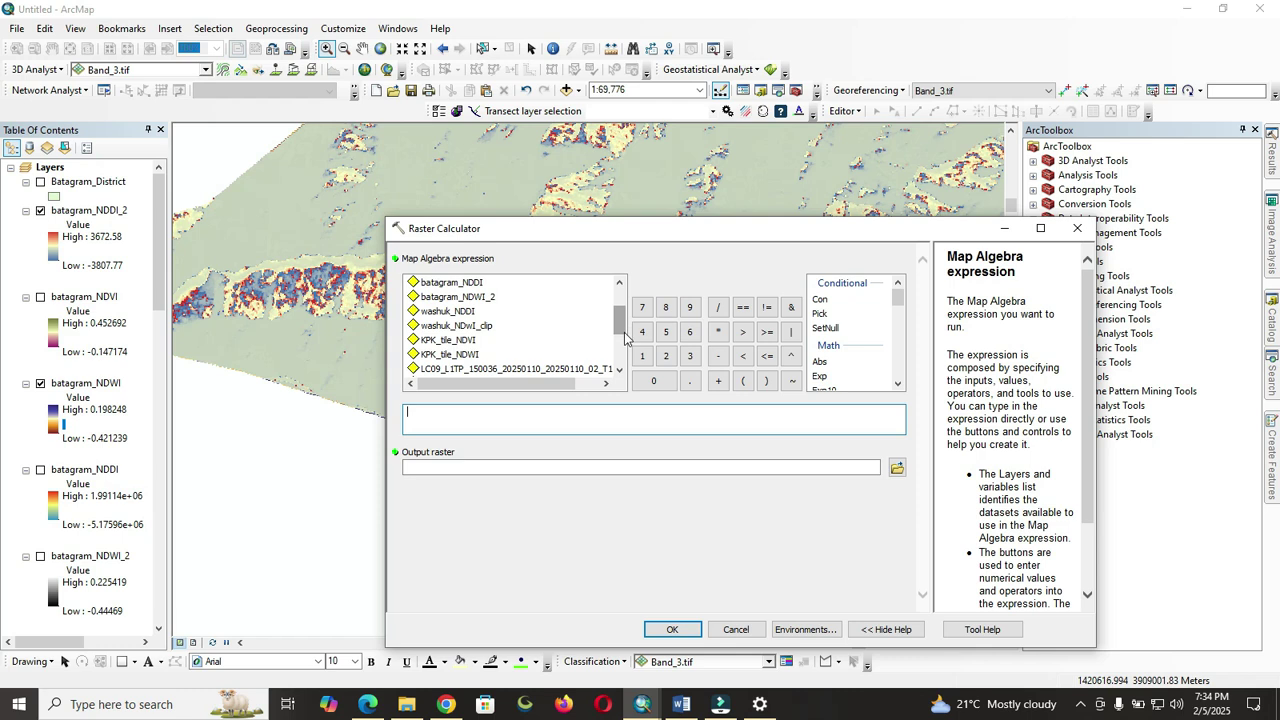
{"action": "mouse_move", "coordinate": [622, 325]}
{"action": "left_mouse_down"}
{"action": "mouse_move", "coordinate": [624, 366]}
{"action": "mouse_move", "coordinate": [630, 313]}
{"action": "left_mouse_up"}
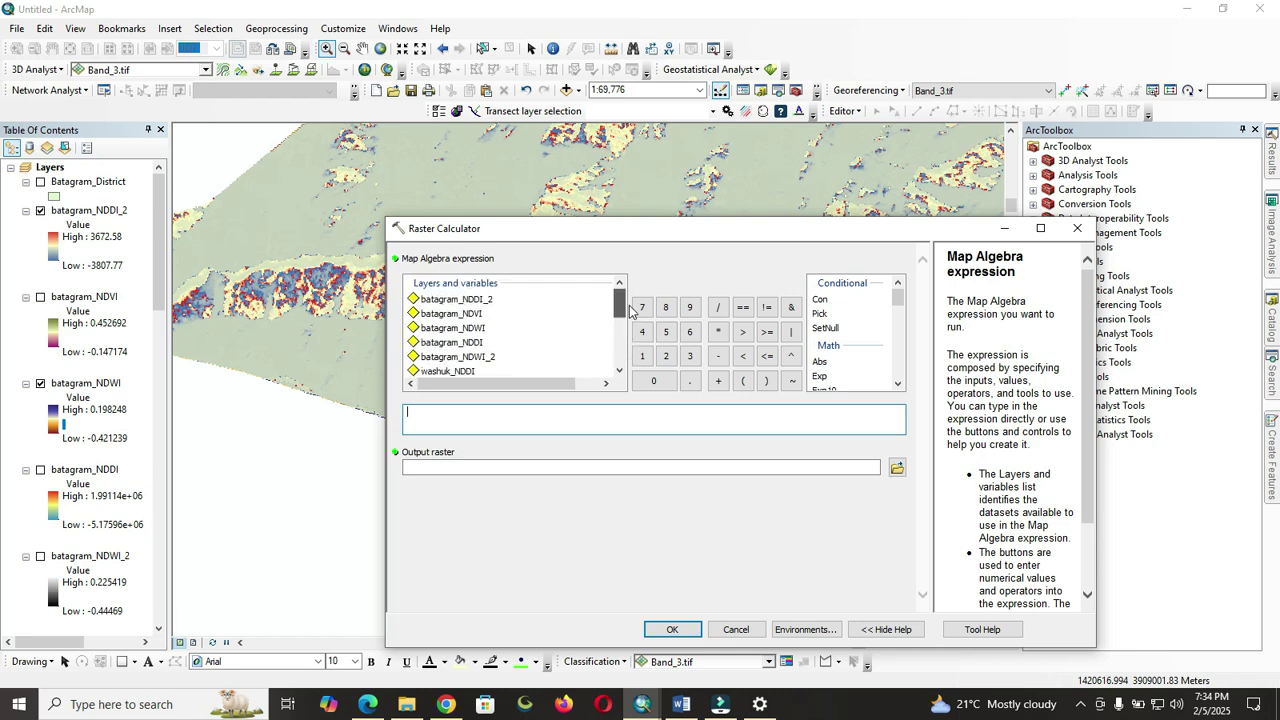
{"action": "left_click_drag", "start_coordinate": [629, 304], "coordinate": [631, 345]}
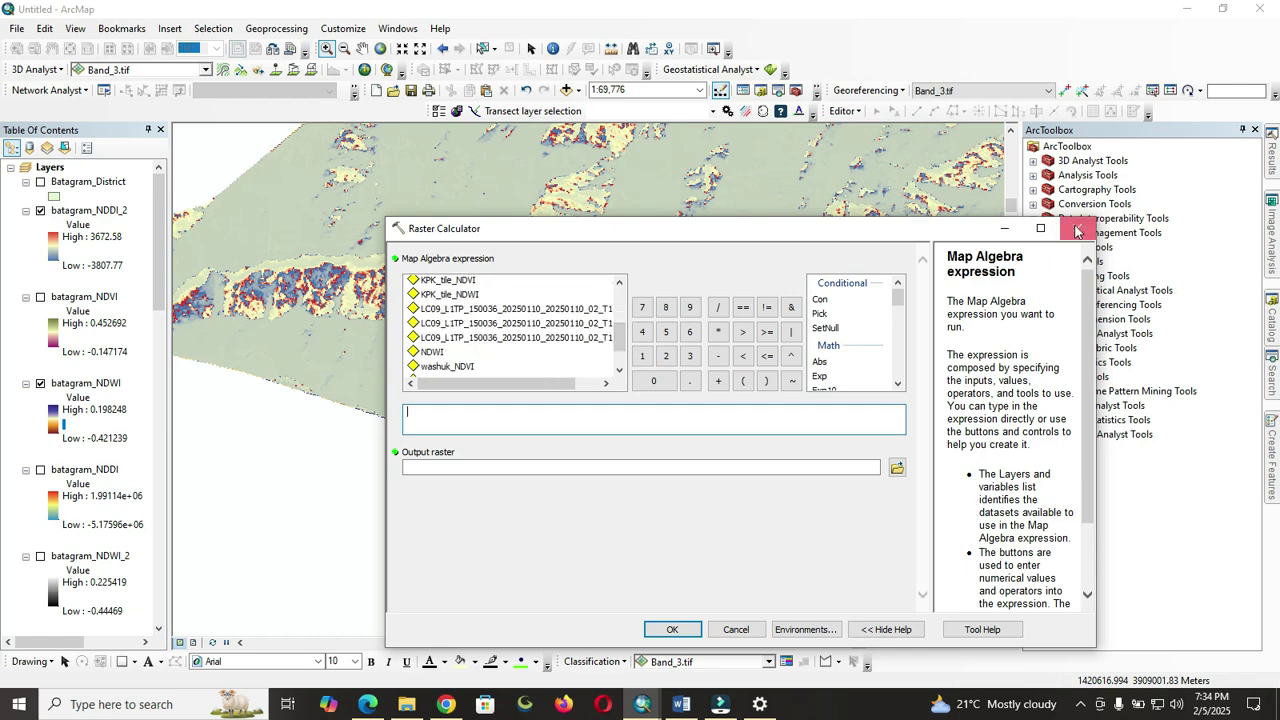
{"action": "left_click", "coordinate": [1077, 228]}
- Remove all layers from the data frame and add the washuk_NDVI_clip and washuk_NDwI_clip rasters from Raster_form.gdb
{"action": "left_click", "coordinate": [62, 168]}
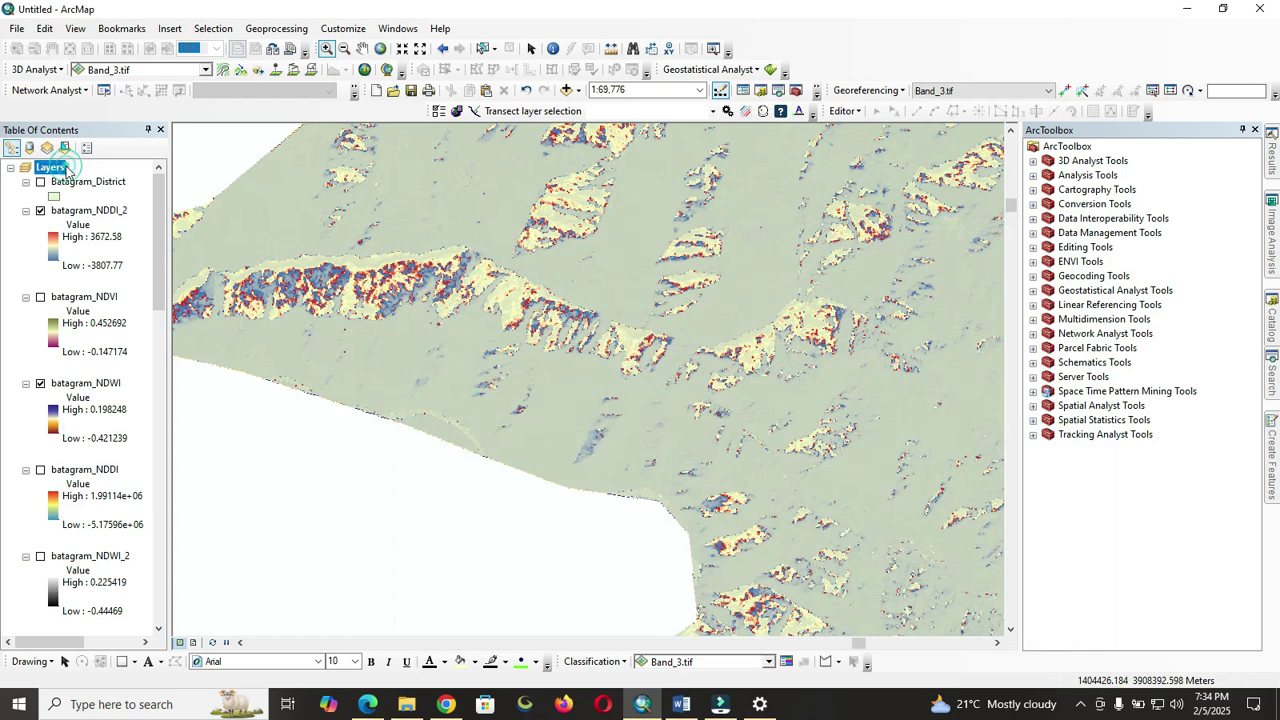
{"action": "right_click", "coordinate": [62, 168]}
{"action": "left_click", "coordinate": [158, 322]}
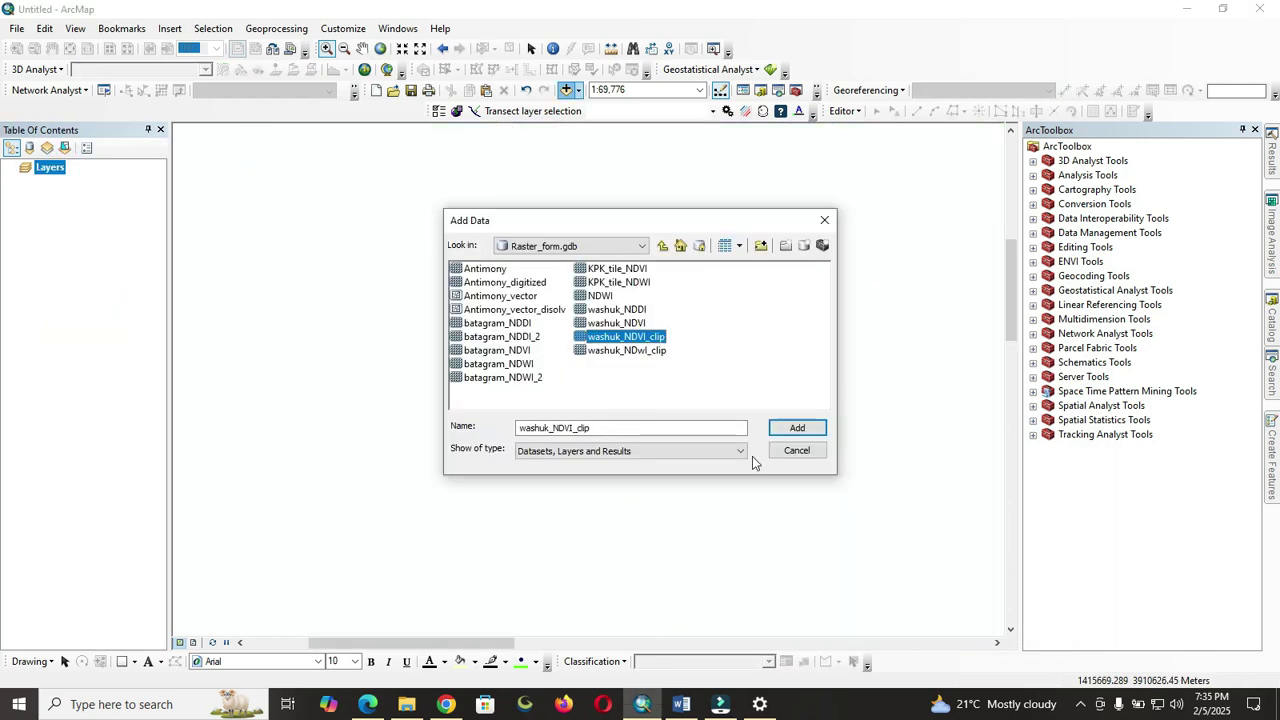
{"action": "left_click", "coordinate": [1081, 705]}
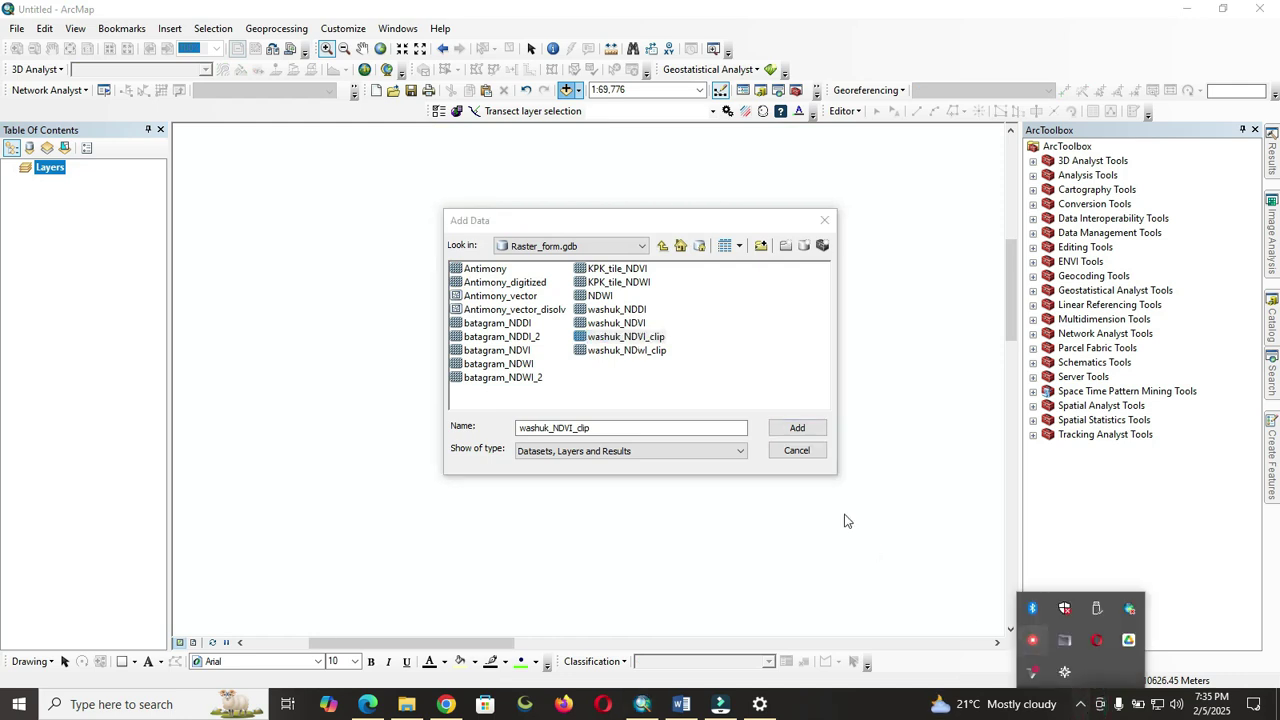
{"action": "left_click", "coordinate": [626, 340]}
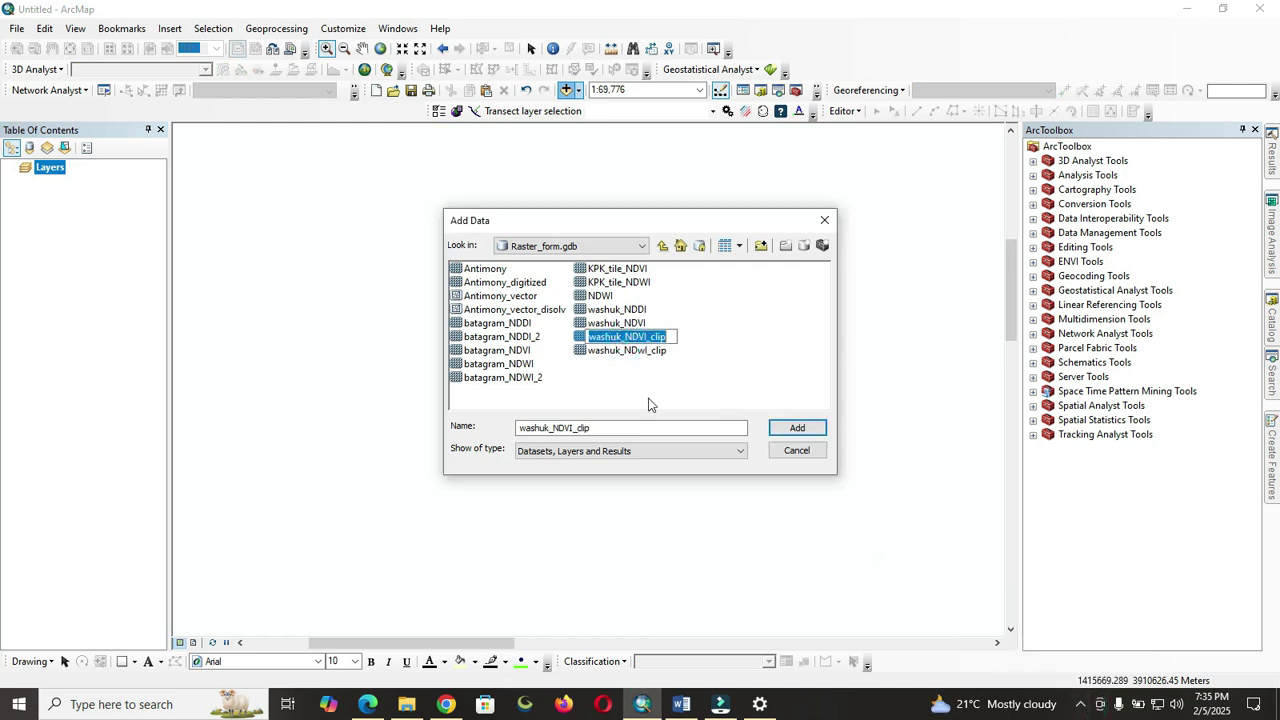
{"action": "left_click_drag", "start_coordinate": [656, 328], "coordinate": [652, 360]}
{"action": "left_click", "coordinate": [796, 428]}
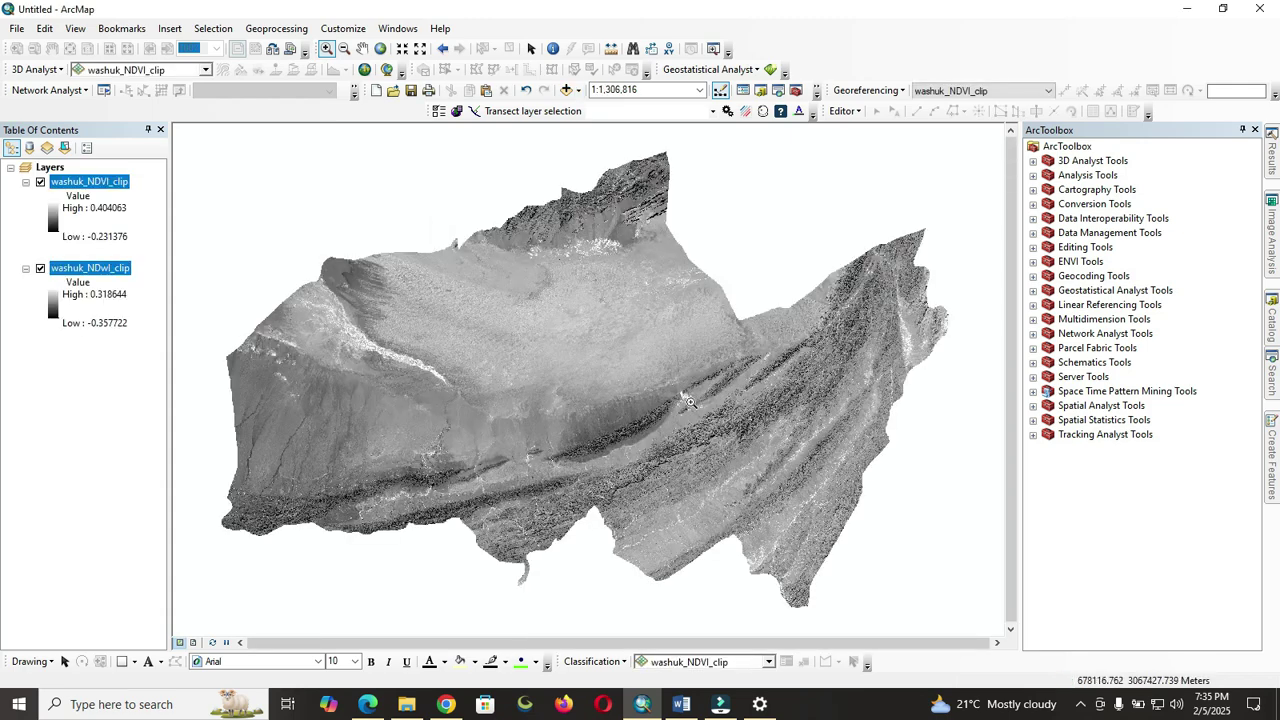
- Build the Raster Calculator expression "washuk_NDVI_clip" - "washuk_NDwI_clip" / "washuk_NDVI_clip" + "washuk_NDwI_clip"
{"action": "key", "text": "ctrl+f"}
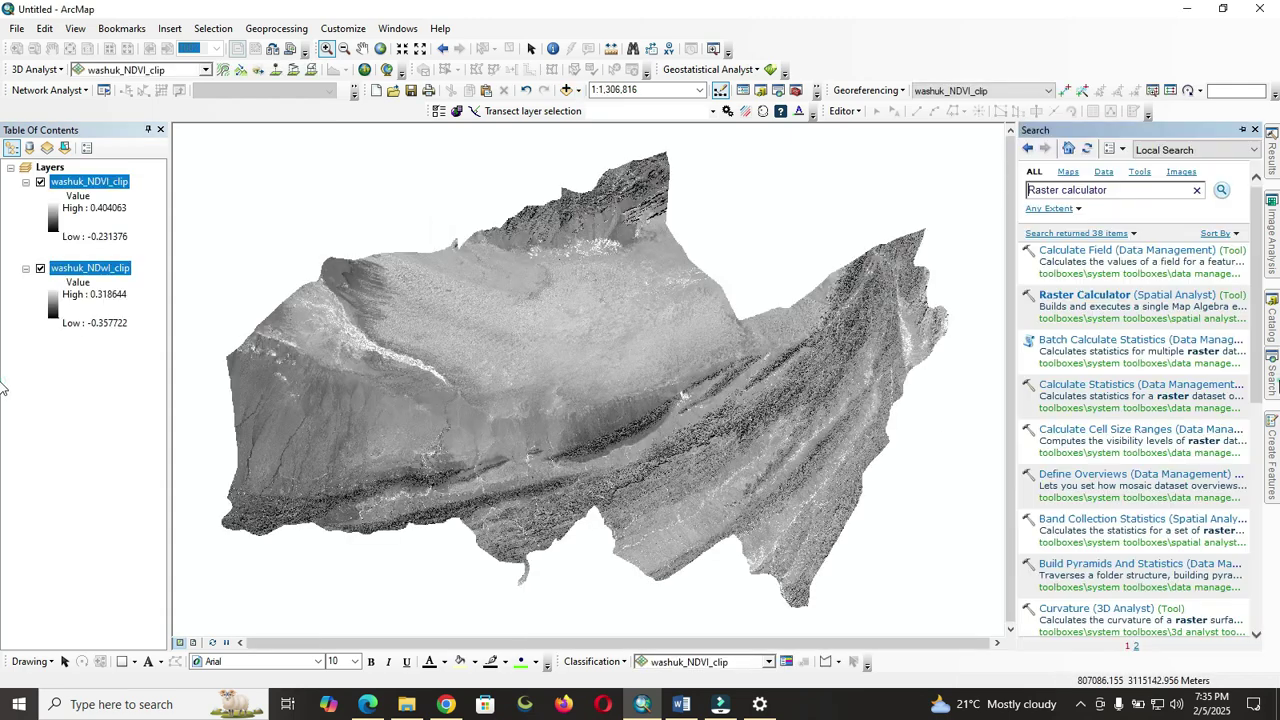
{"action": "left_click", "coordinate": [1098, 297]}
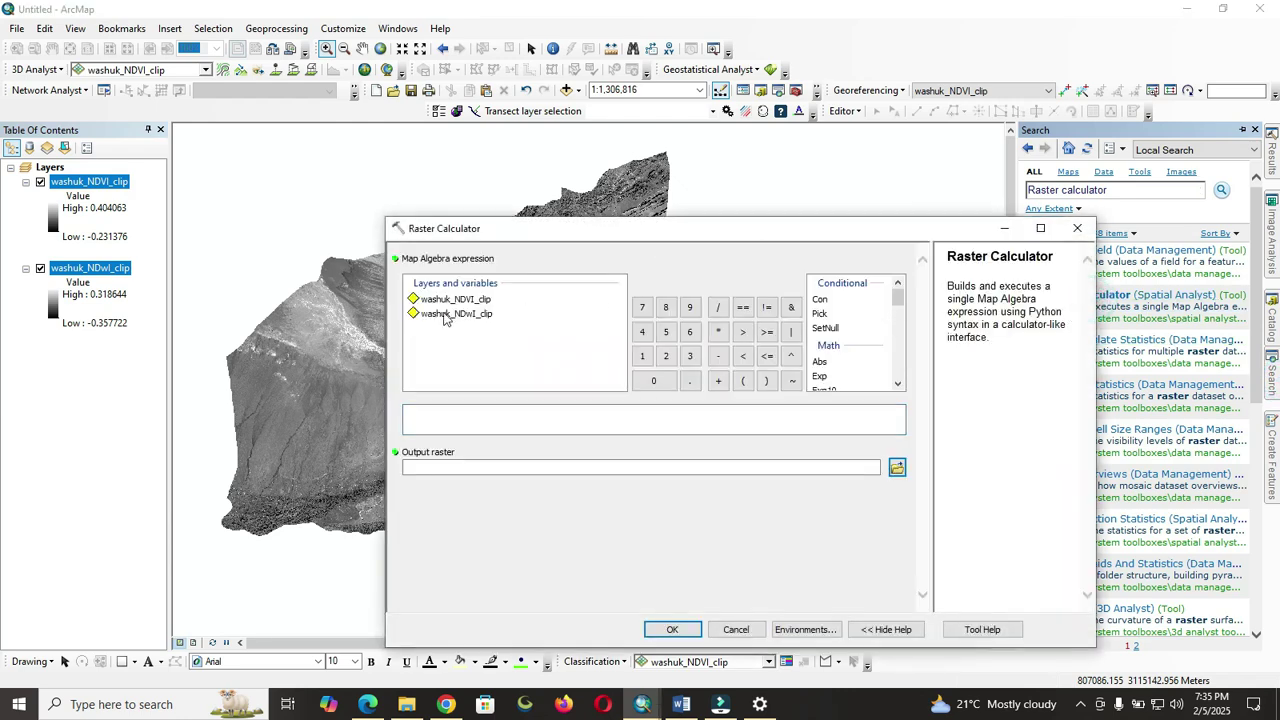
{"action": "double_click", "coordinate": [481, 299]}
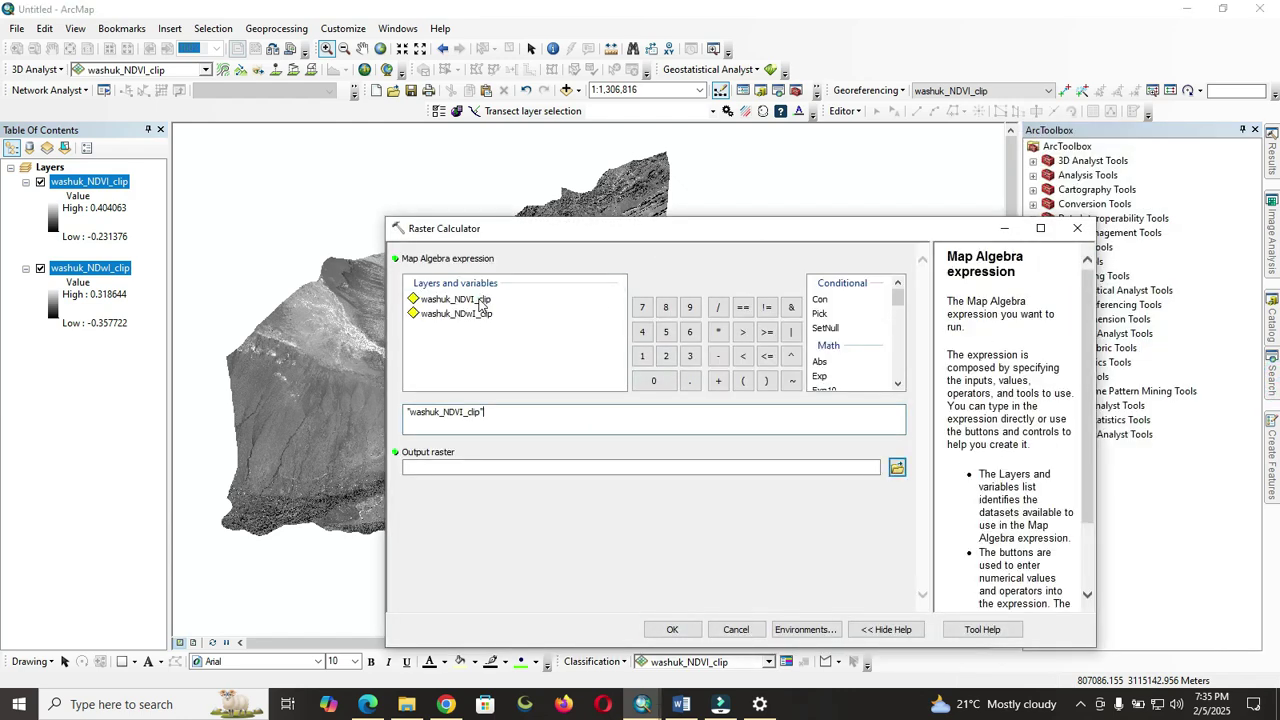
{"action": "left_click", "coordinate": [713, 356]}
{"action": "double_click", "coordinate": [478, 314]}
{"action": "left_click", "coordinate": [616, 412]}
{"action": "left_click", "coordinate": [719, 308]}
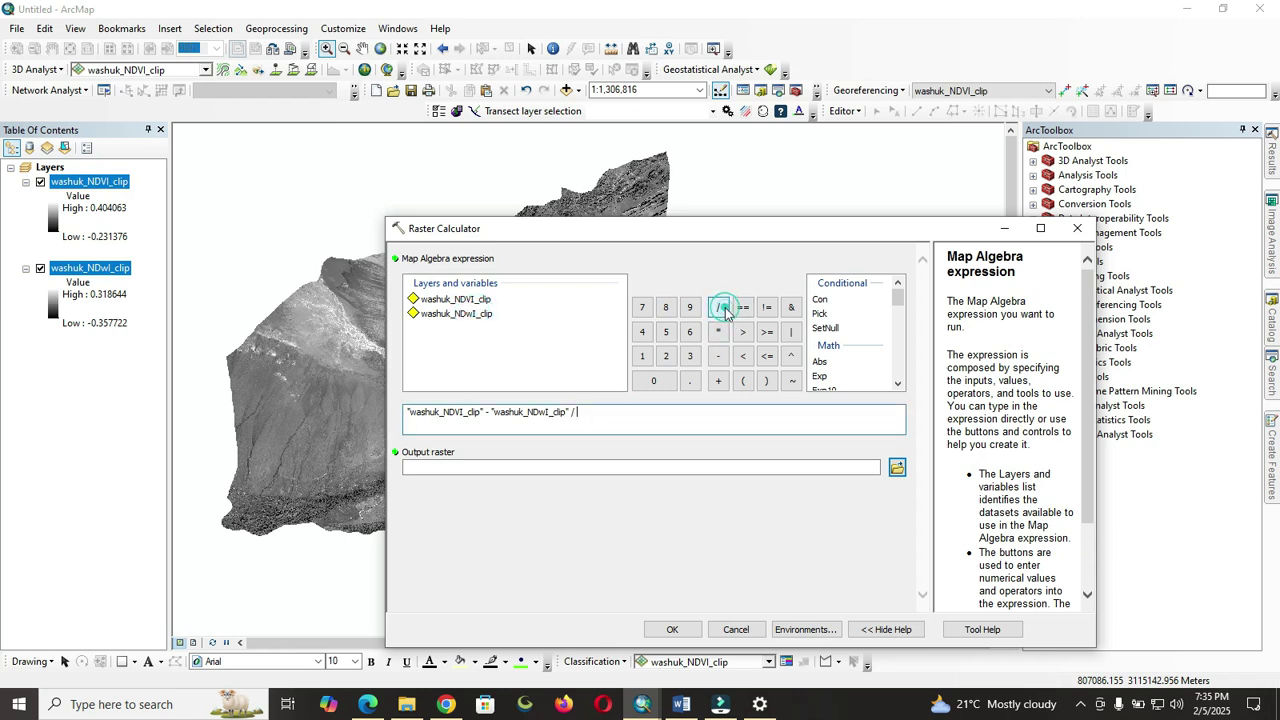
{"action": "double_click", "coordinate": [470, 300]}
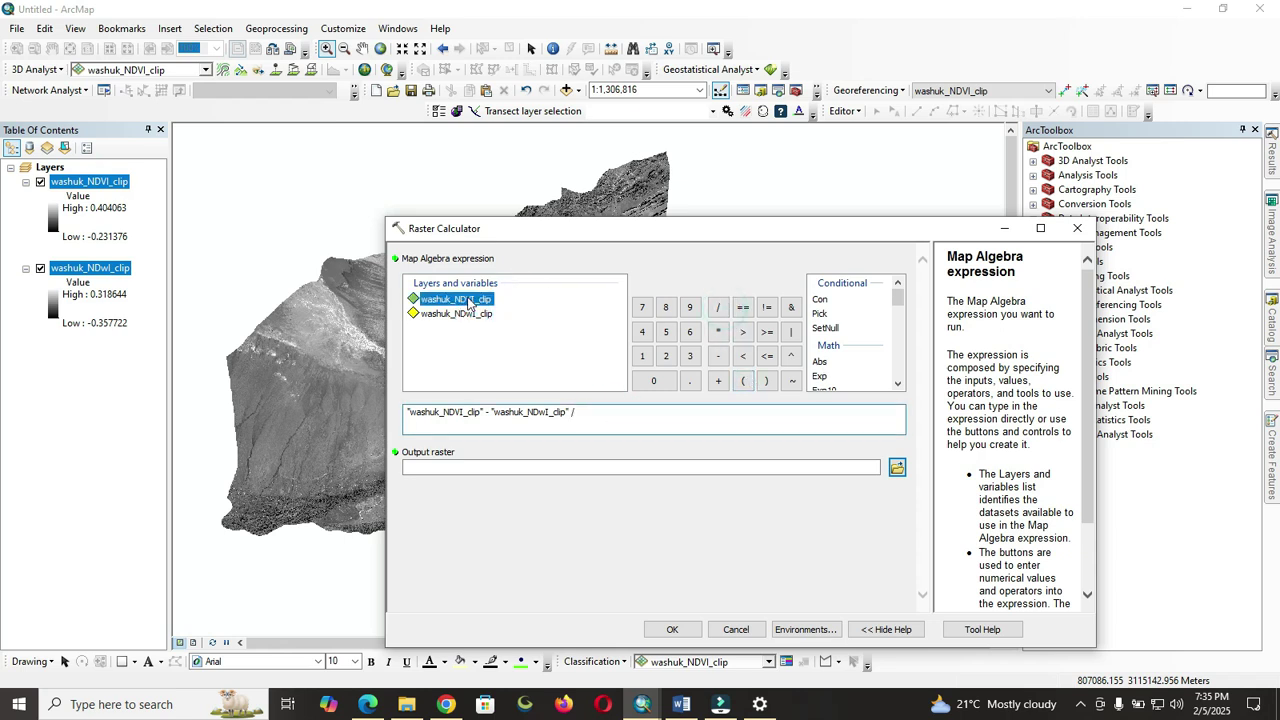
{"action": "left_click", "coordinate": [719, 380]}
{"action": "double_click", "coordinate": [476, 315]}
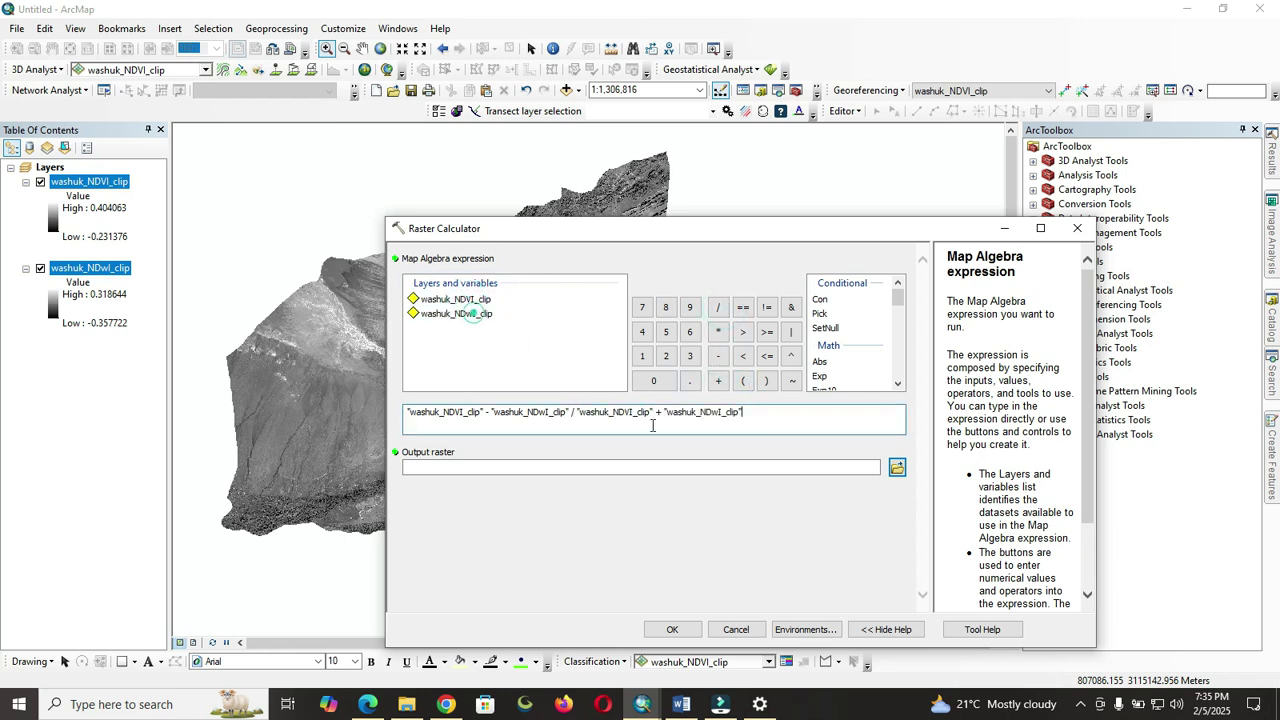
- Set the calculator's output raster to washuk_NDDI_2 in Raster_form.gdb and run the calculation
{"action": "left_click", "coordinate": [897, 467]}
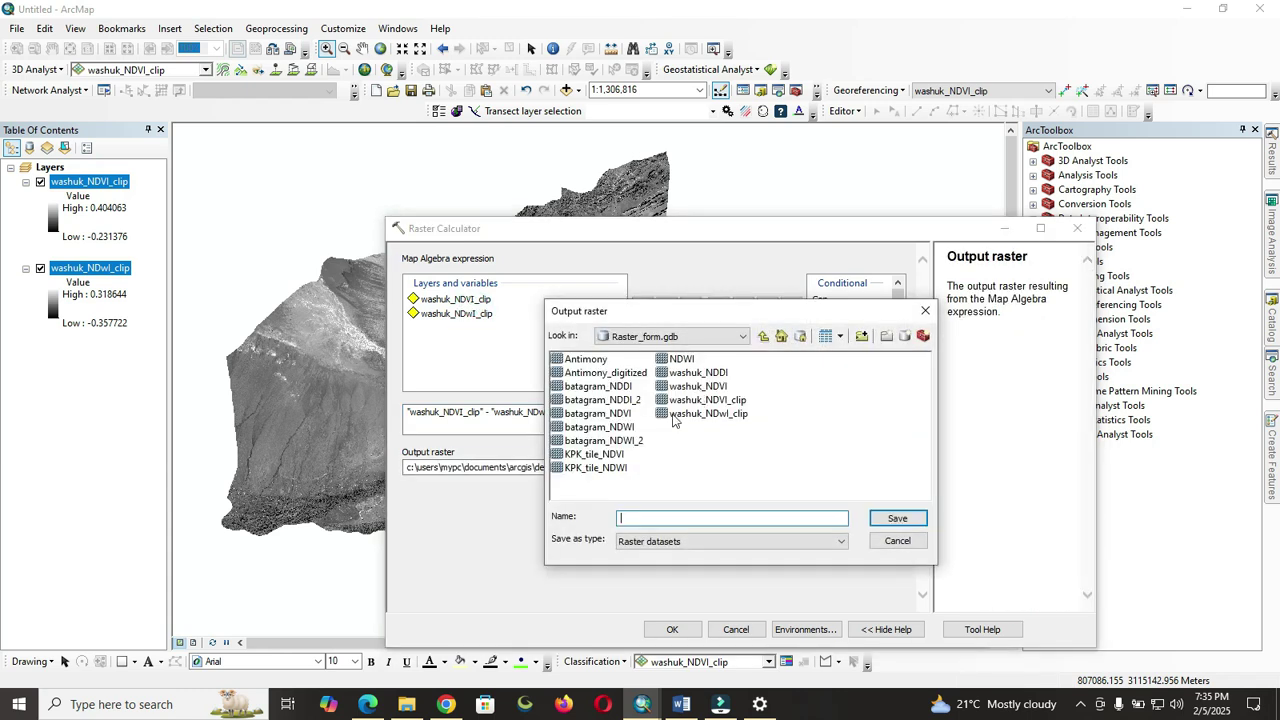
{"action": "left_click", "coordinate": [700, 372]}
{"action": "left_click", "coordinate": [695, 518]}
{"action": "left_click", "coordinate": [695, 518]}
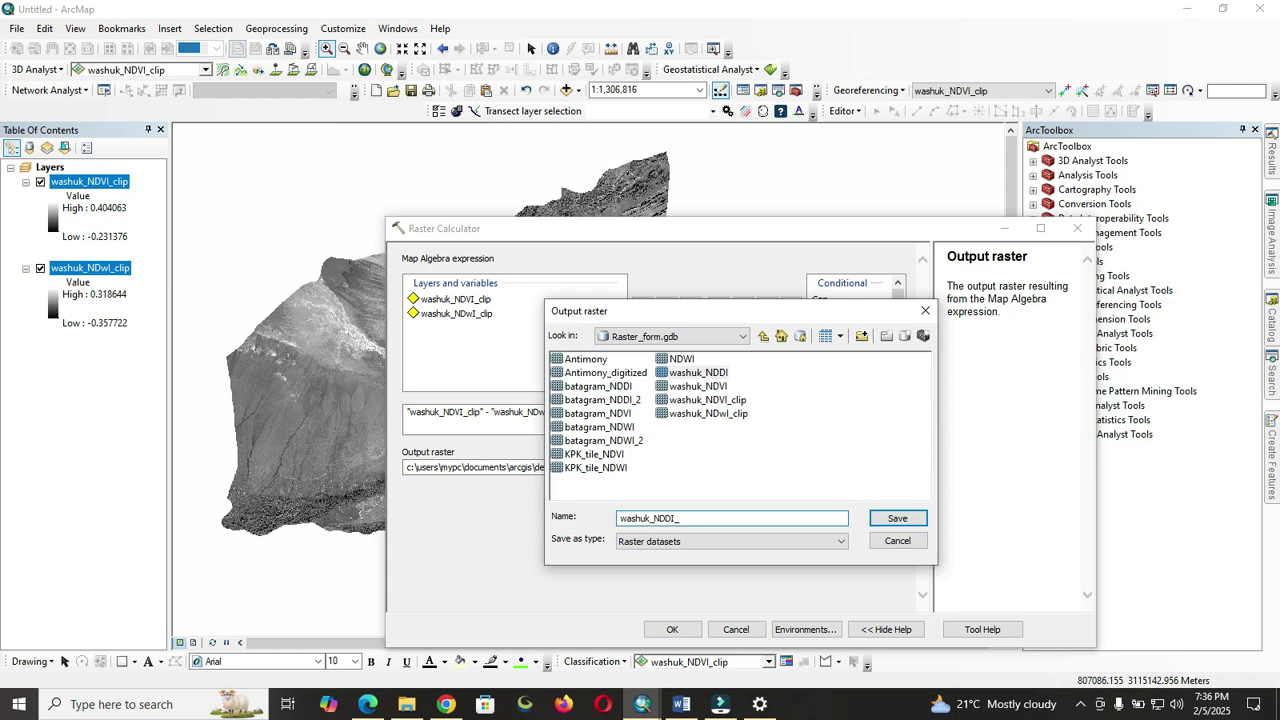
{"action": "left_click", "coordinate": [897, 518]}
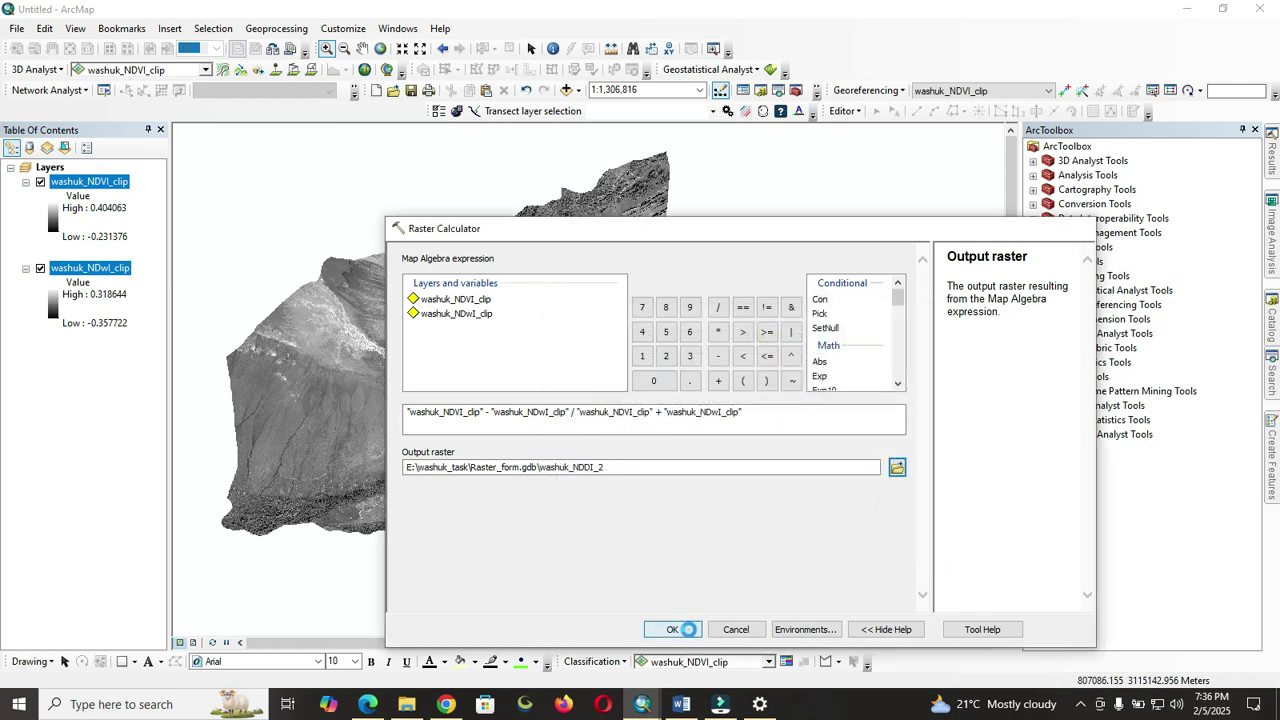
{"action": "left_click", "coordinate": [676, 628]}
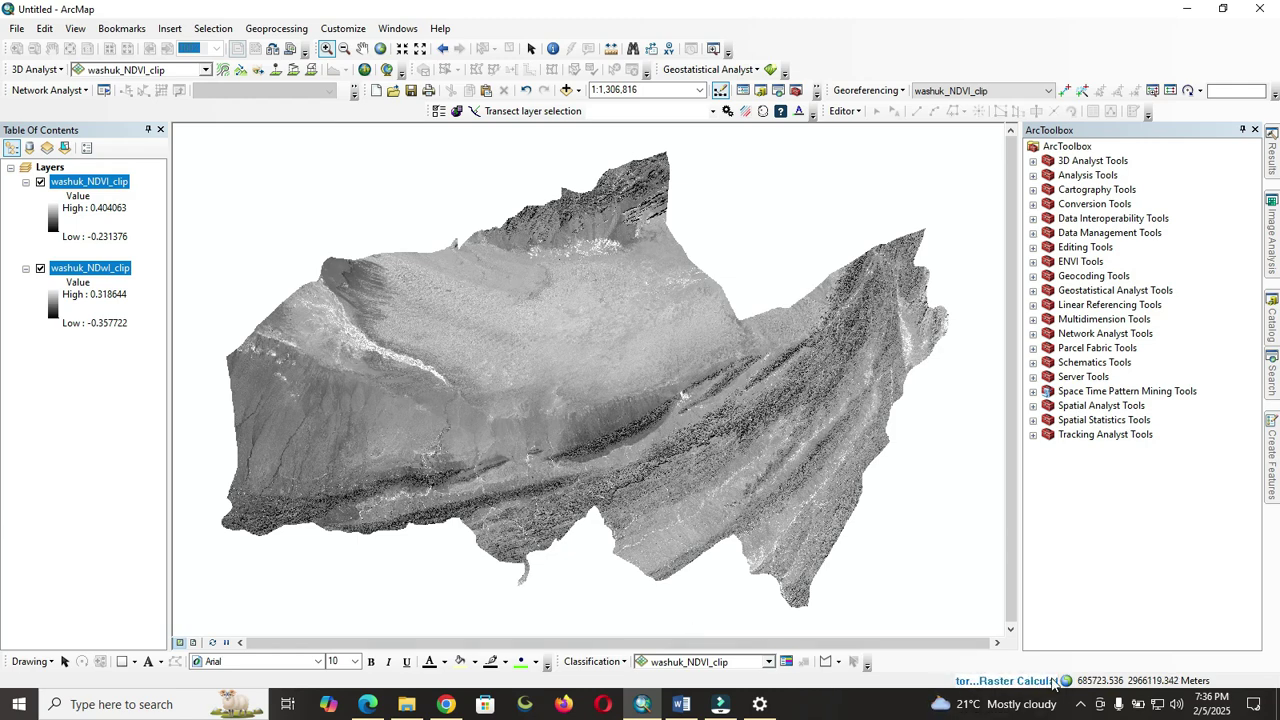
{"action": "left_click", "coordinate": [1082, 704]}
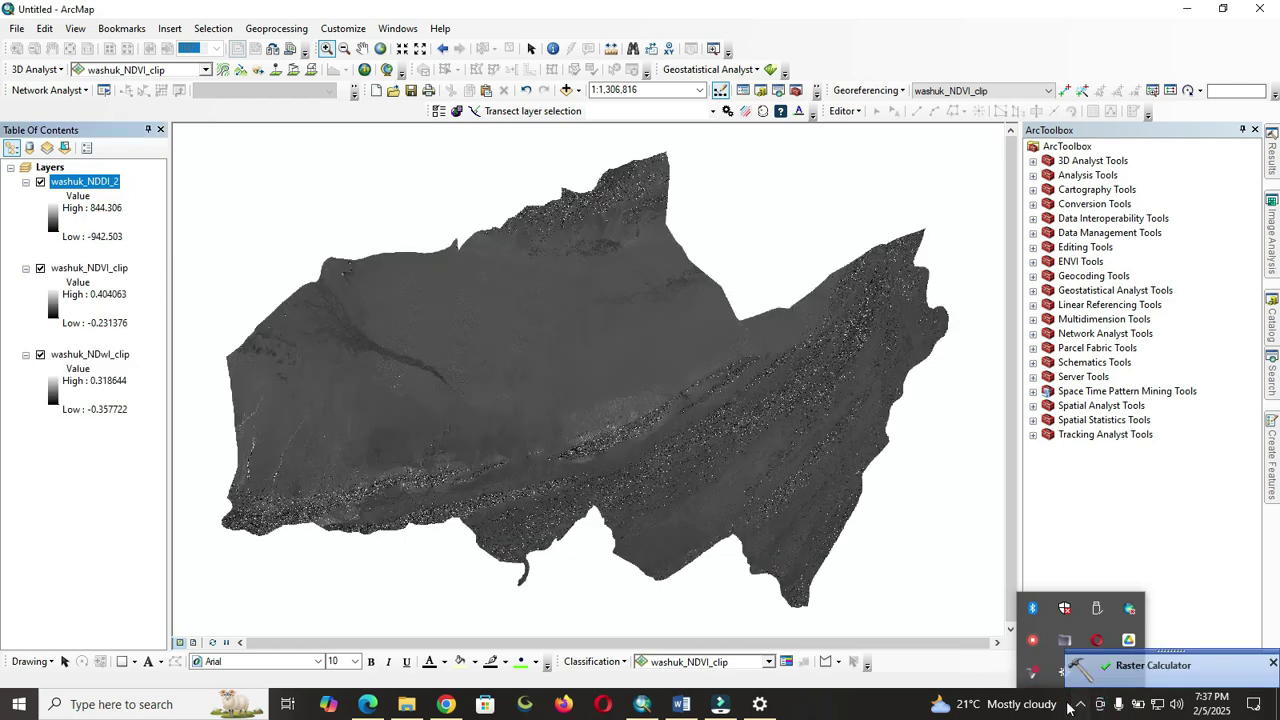
{"action": "left_click", "coordinate": [1035, 469]}
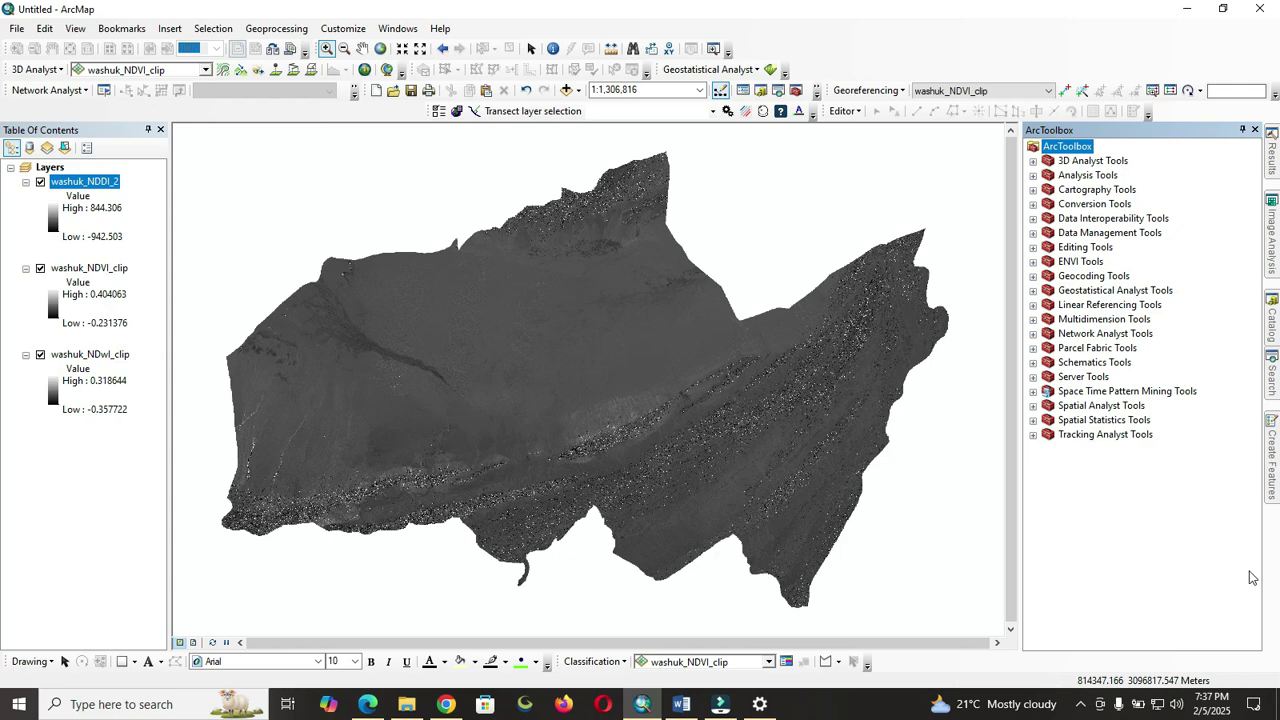
{"action": "key", "text": "ctrl+f"}
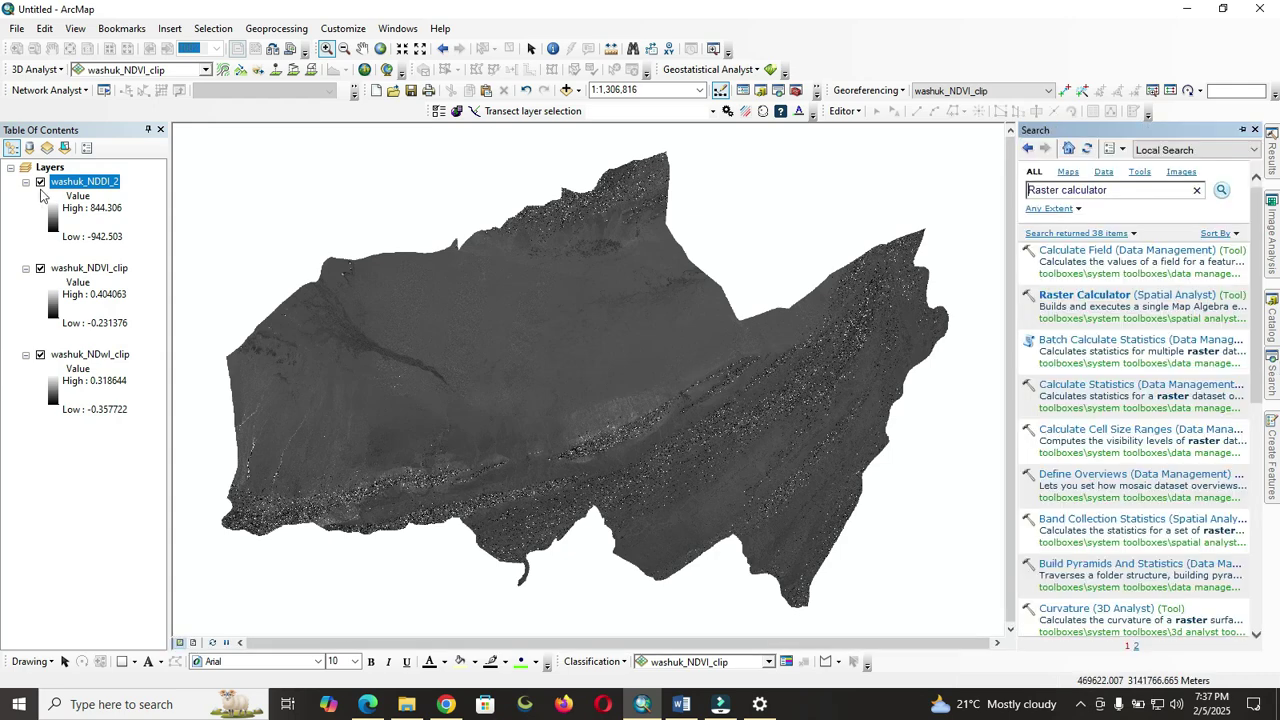
- Try to change the washuk_NDDI_2 layer's stretch type to Histogram Equalize
{"action": "right_click", "coordinate": [77, 181]}
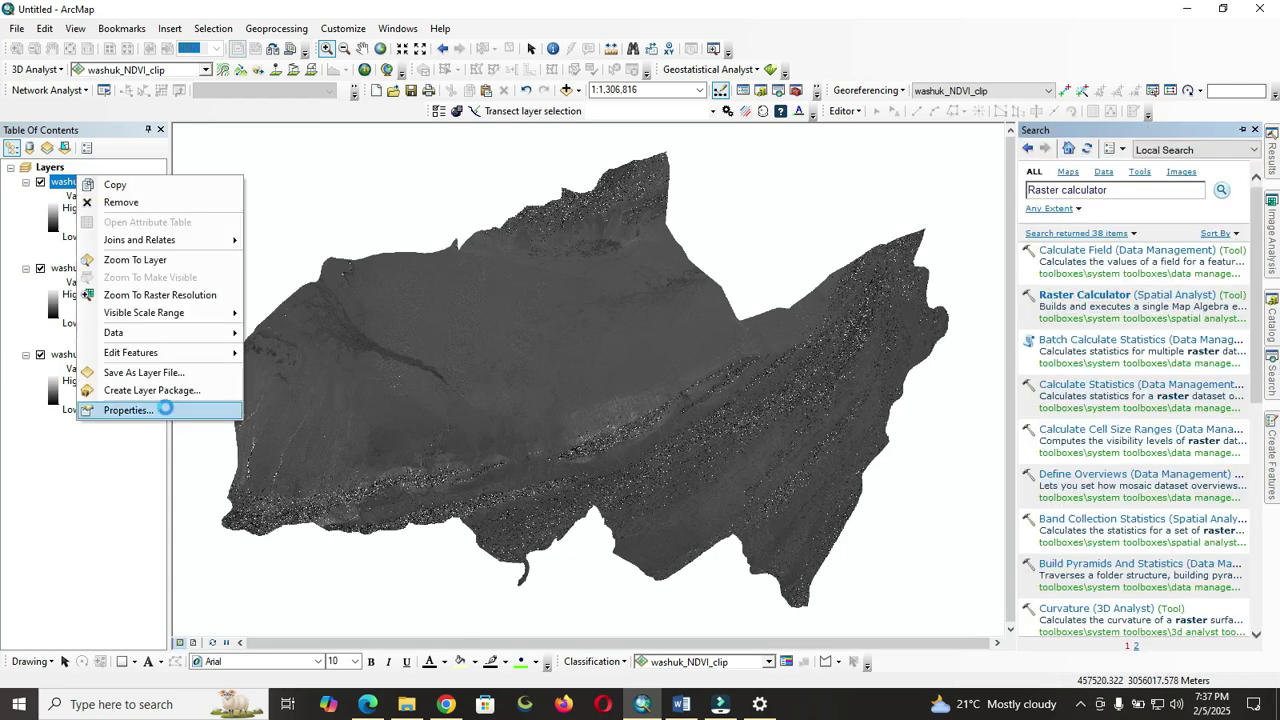
{"action": "left_click", "coordinate": [163, 408]}
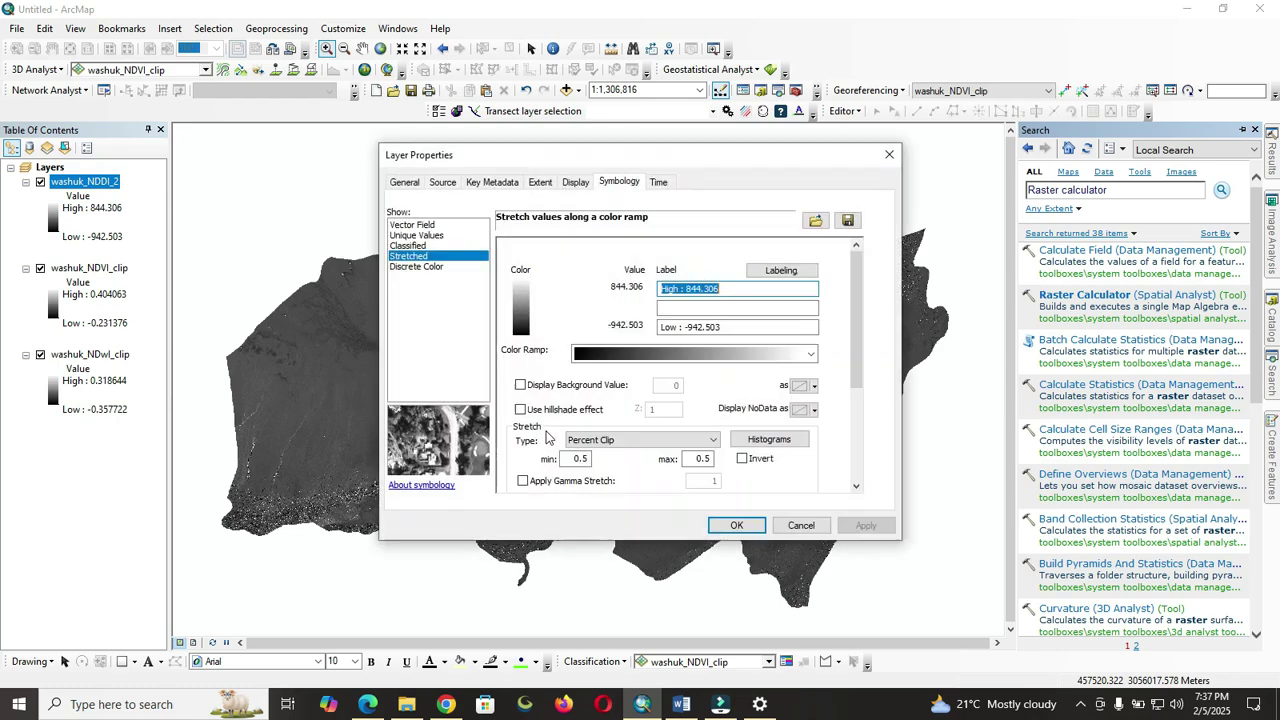
{"action": "left_click", "coordinate": [631, 441]}
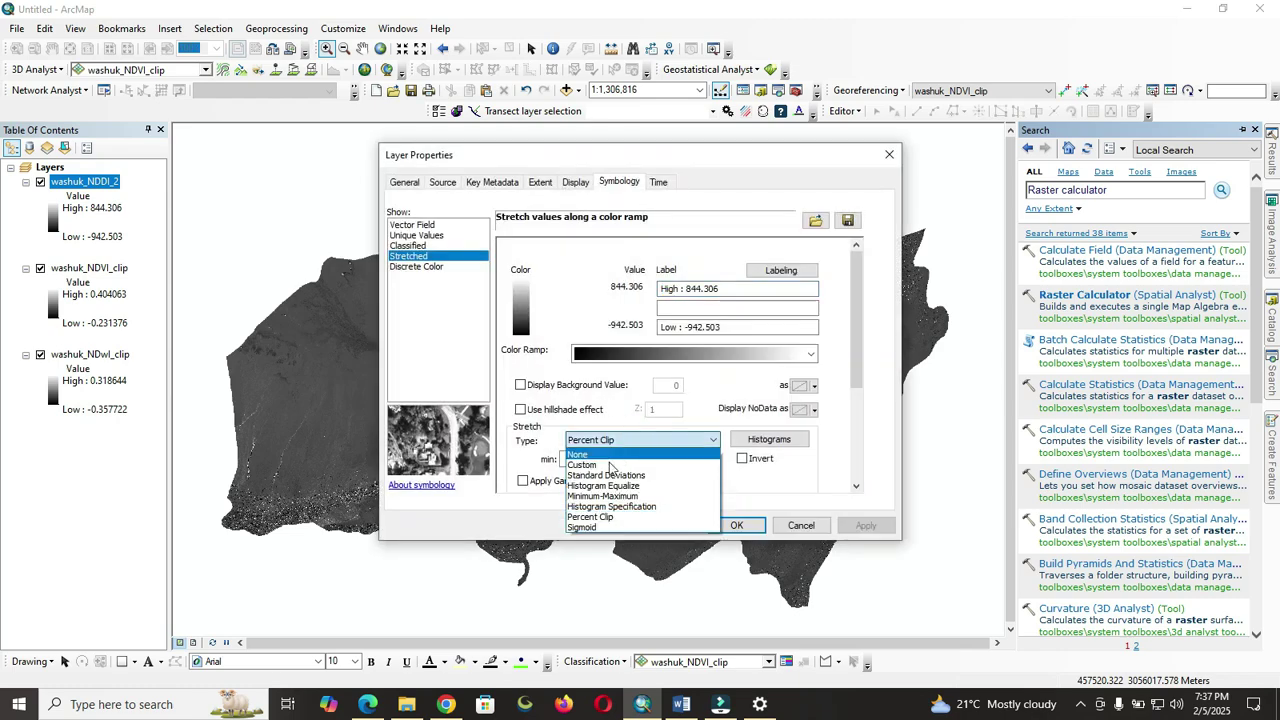
{"action": "left_click", "coordinate": [654, 487]}
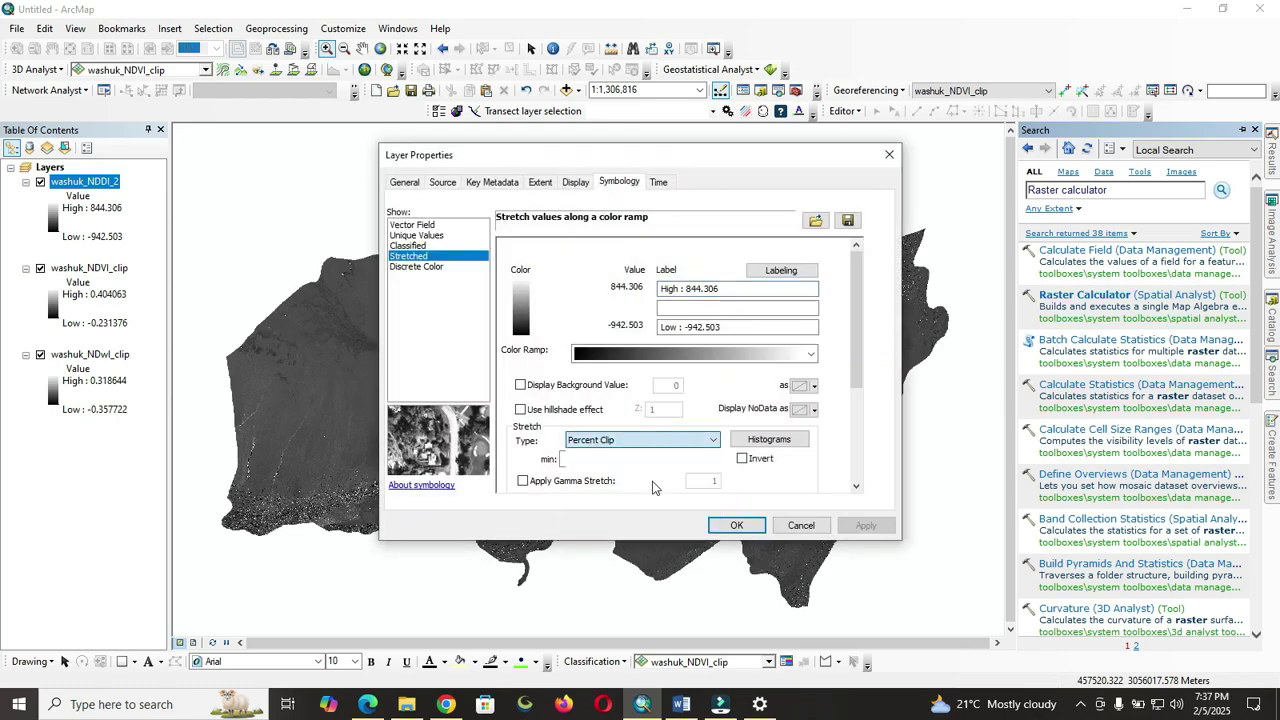
{"action": "left_click", "coordinate": [734, 525]}
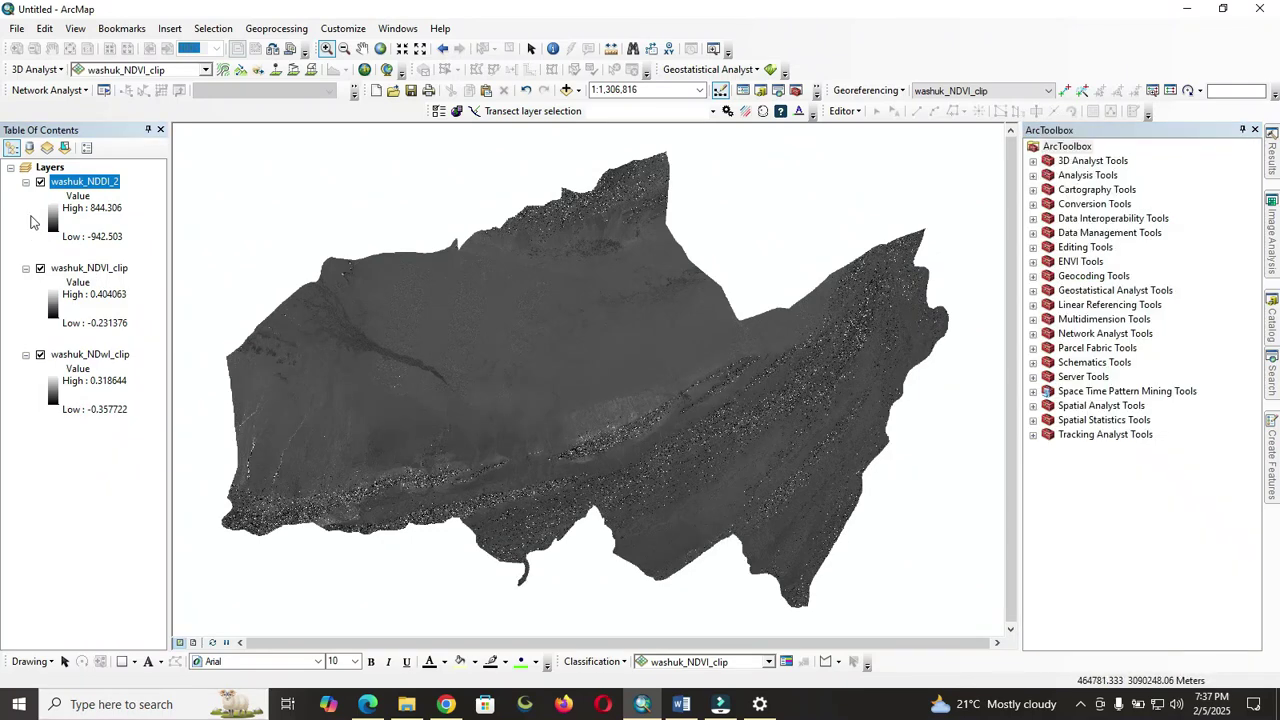
- Apply the blue-yellow-red color ramp to the washuk_NDDI_2 layer
{"action": "left_click", "coordinate": [50, 218]}
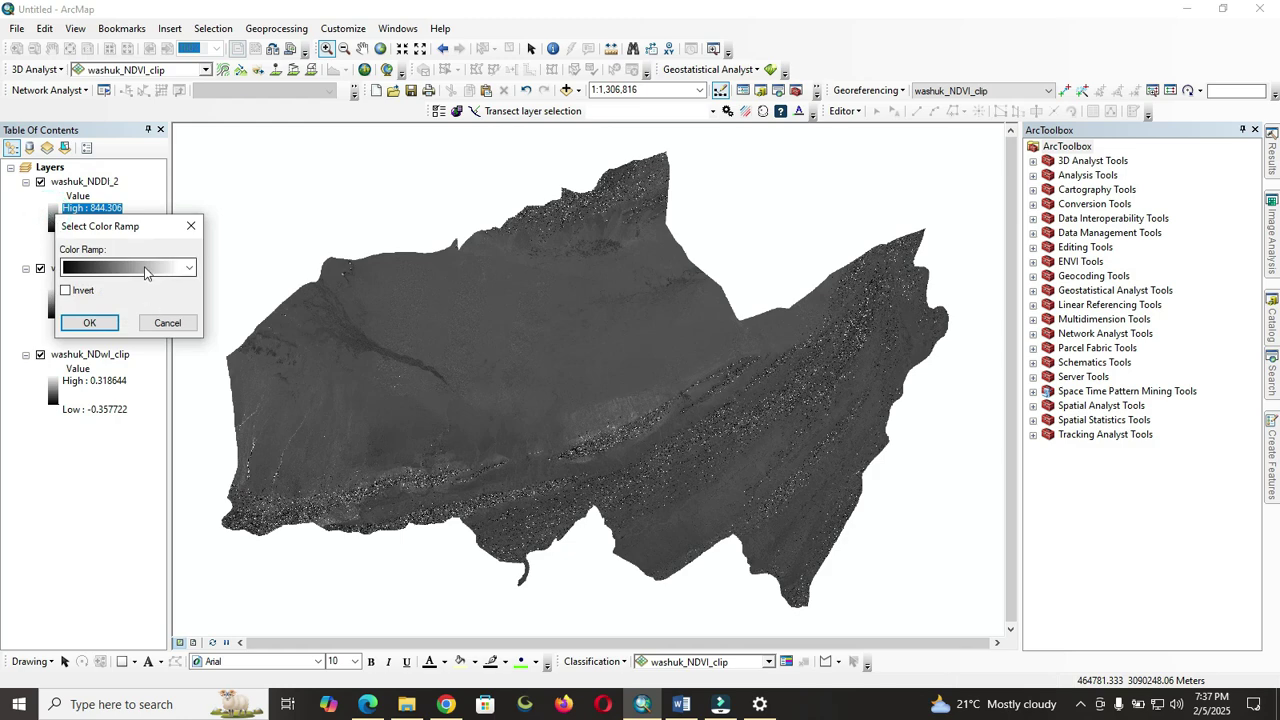
{"action": "left_click", "coordinate": [143, 270]}
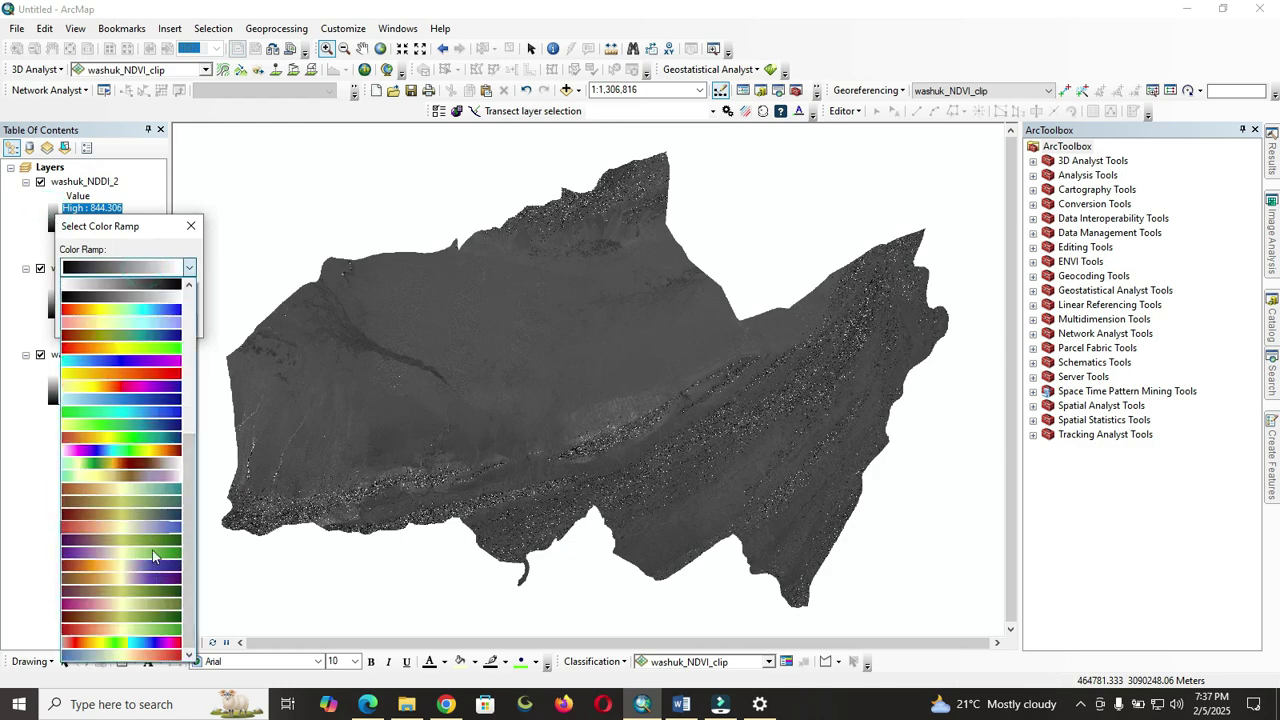
{"action": "left_click", "coordinate": [145, 658]}
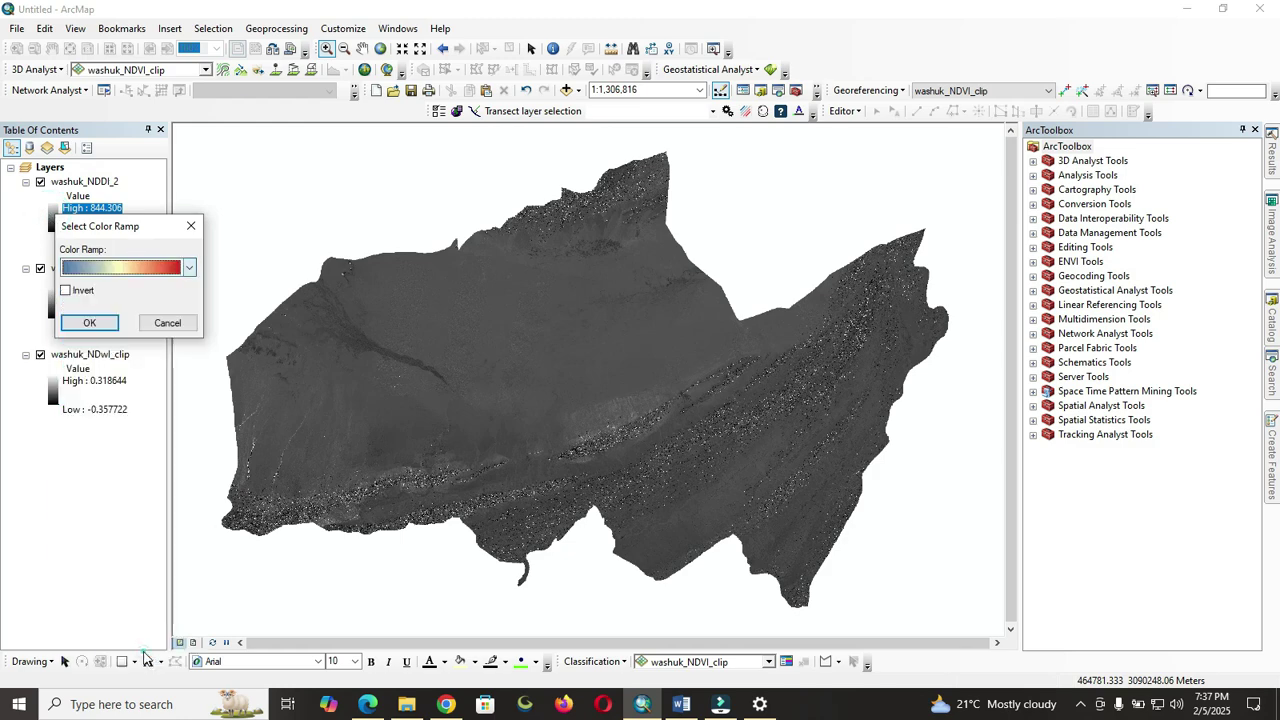
{"action": "left_click", "coordinate": [86, 324]}
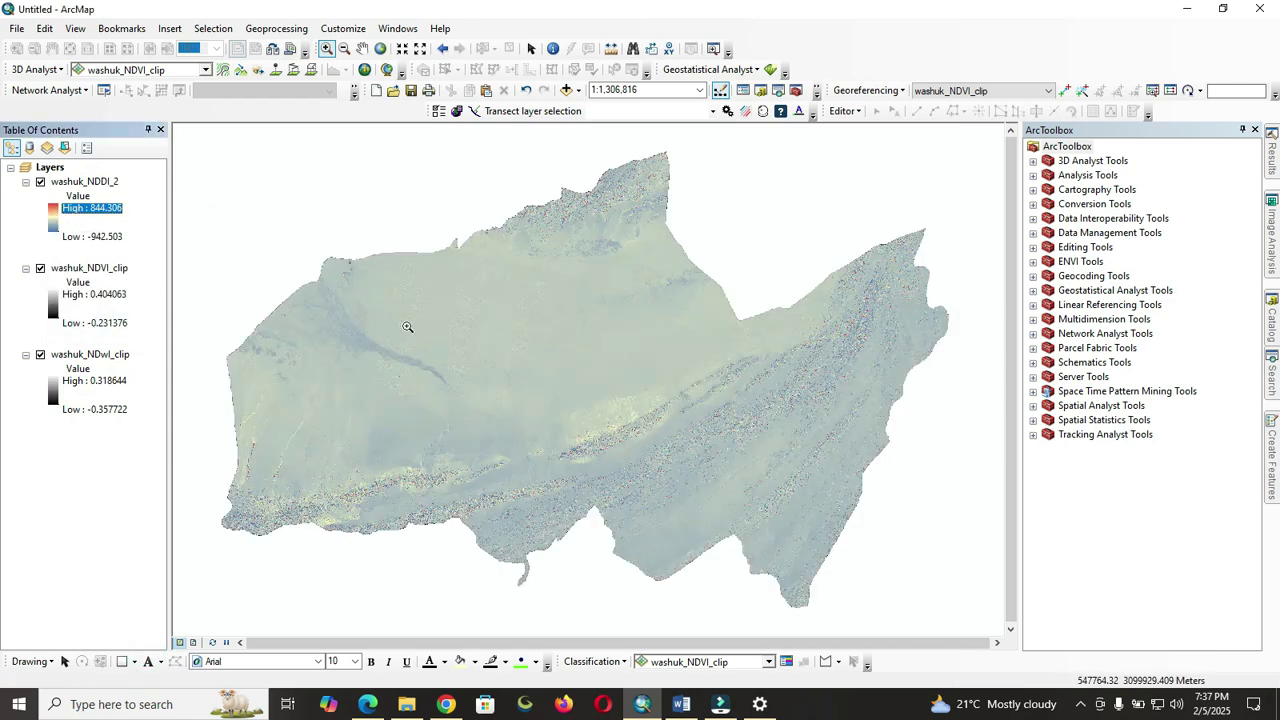
- Change the washuk_NDDI_2 layer's stretch type to Standard Deviations
{"action": "right_click", "coordinate": [88, 186]}
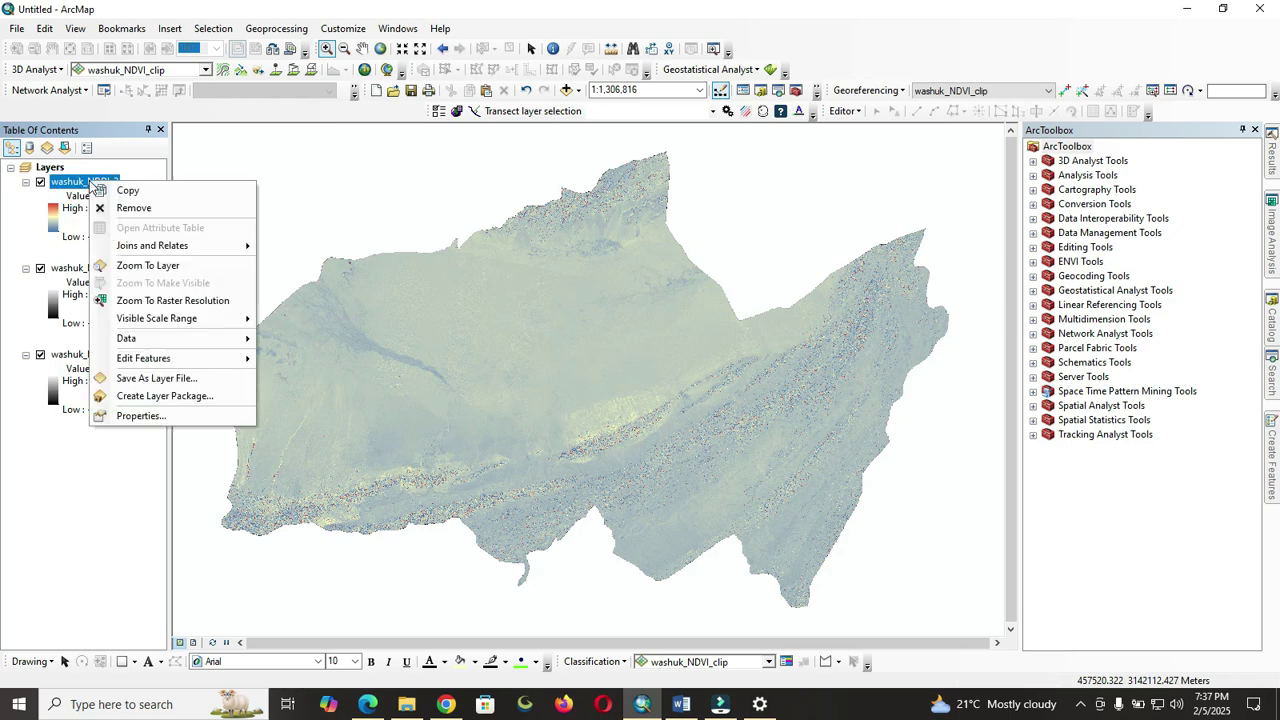
{"action": "left_click", "coordinate": [196, 414]}
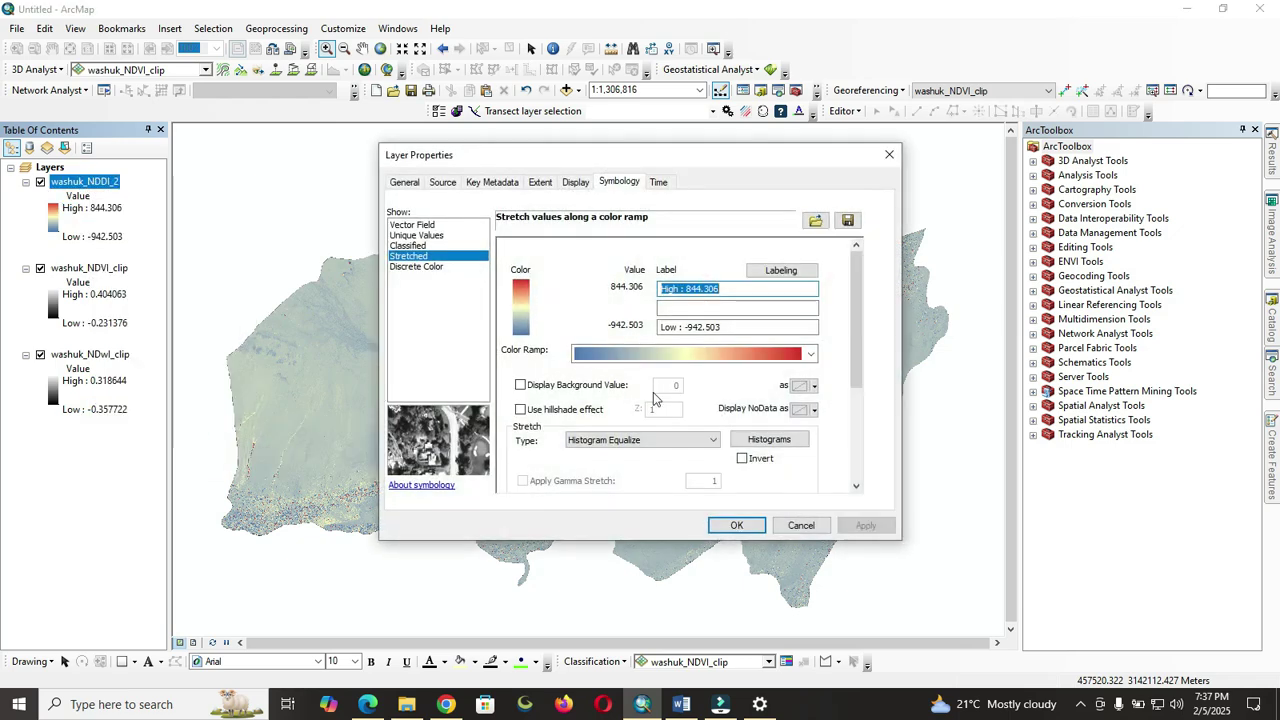
{"action": "left_click", "coordinate": [706, 440]}
{"action": "left_click", "coordinate": [650, 472]}
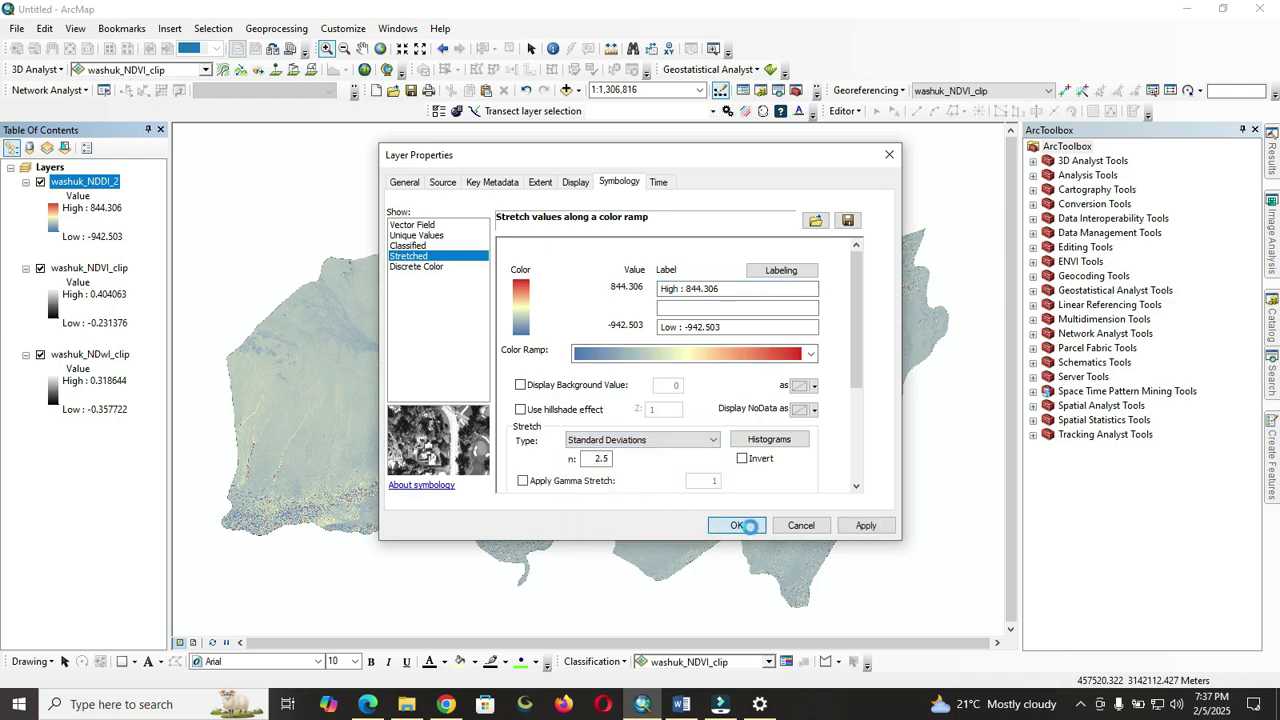
{"action": "left_click", "coordinate": [735, 525]}
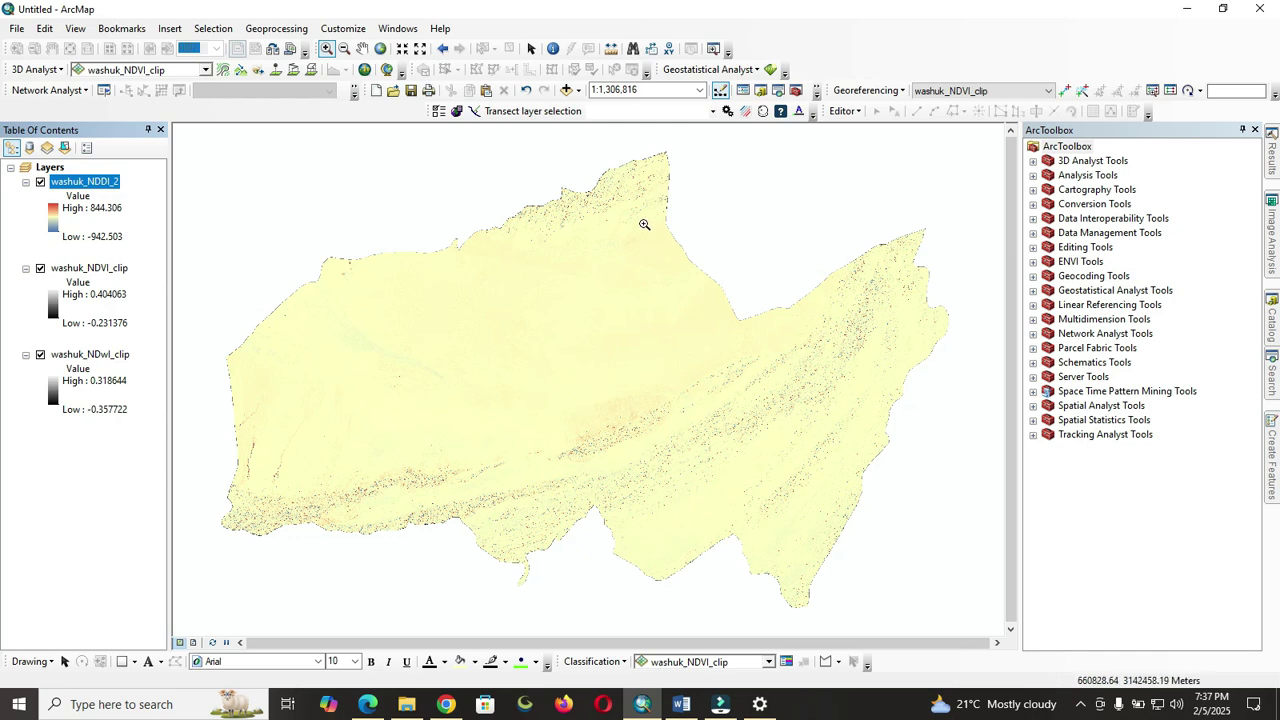
- Hide the washuk_NDDI_2 layer and apply the red-yellow-green color ramp to washuk_NDVI_clip
{"action": "left_click_drag", "start_coordinate": [600, 177], "coordinate": [675, 305]}
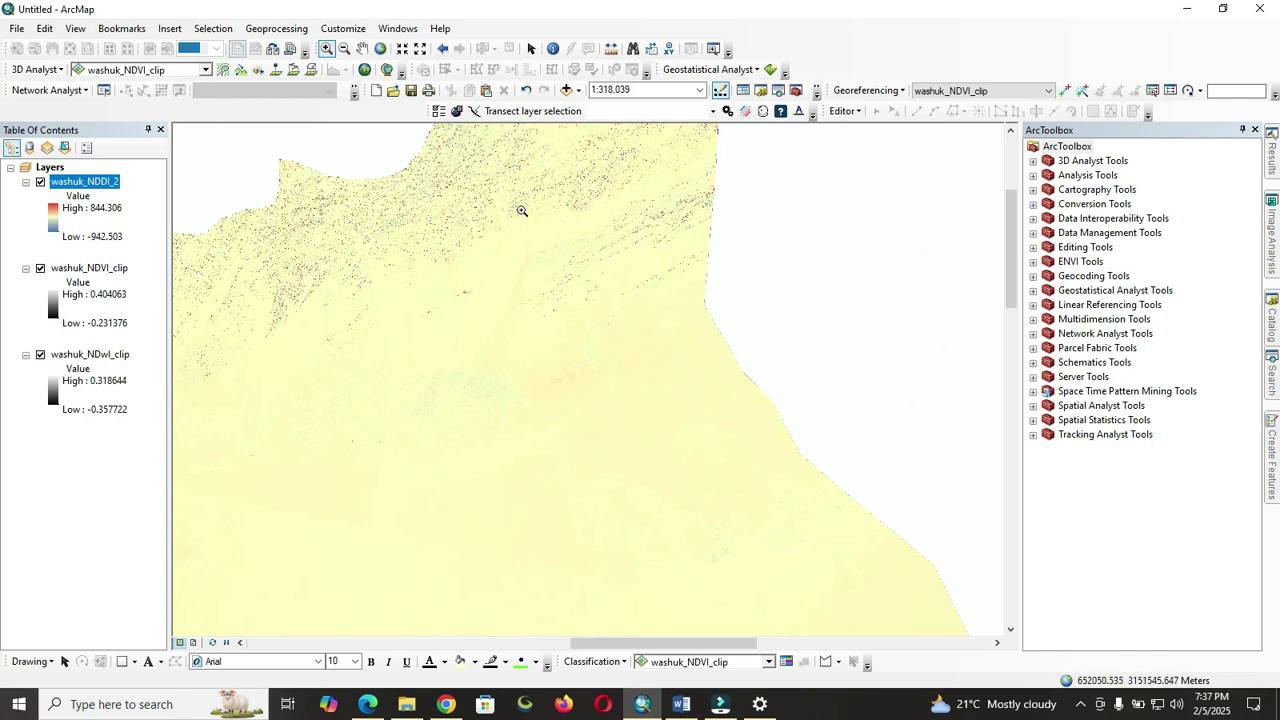
{"action": "mouse_move", "coordinate": [511, 157]}
{"action": "left_mouse_down"}
{"action": "mouse_move", "coordinate": [711, 351]}
{"action": "mouse_move", "coordinate": [703, 370]}
{"action": "left_mouse_up"}
{"action": "left_click_drag", "start_coordinate": [513, 208], "coordinate": [696, 440]}
{"action": "left_click_drag", "start_coordinate": [561, 188], "coordinate": [752, 426]}
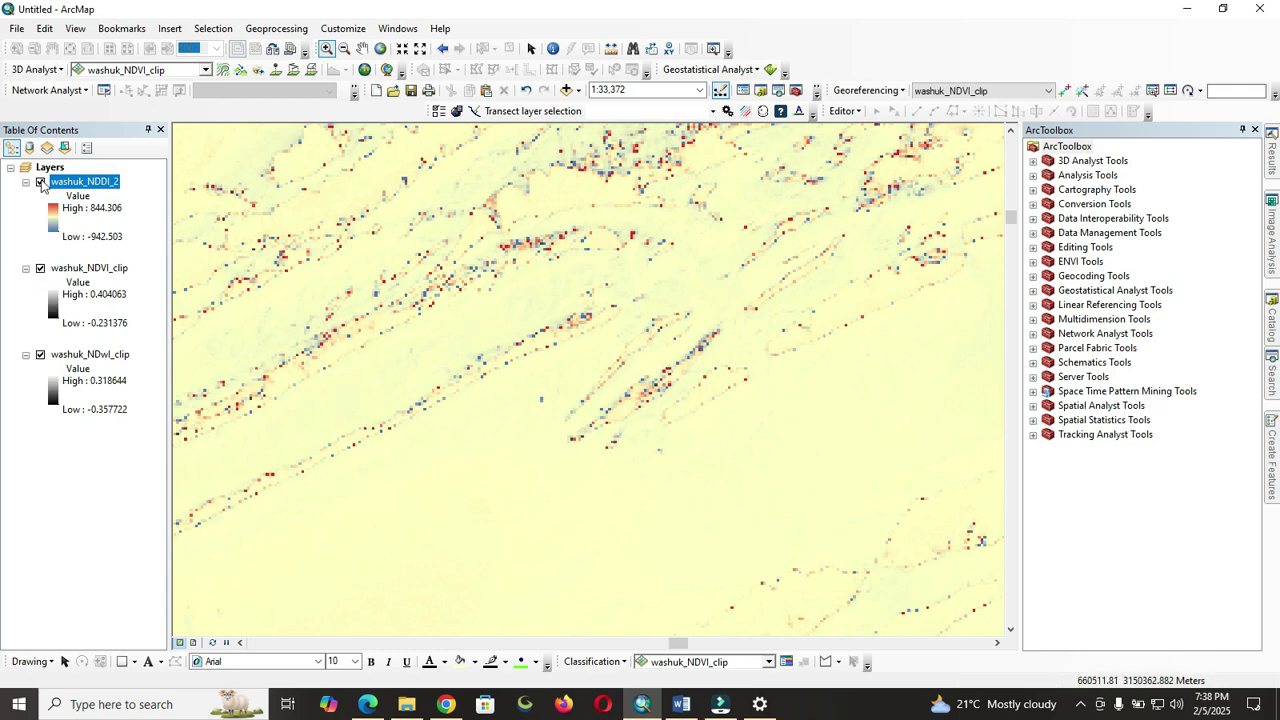
{"action": "left_click", "coordinate": [40, 182]}
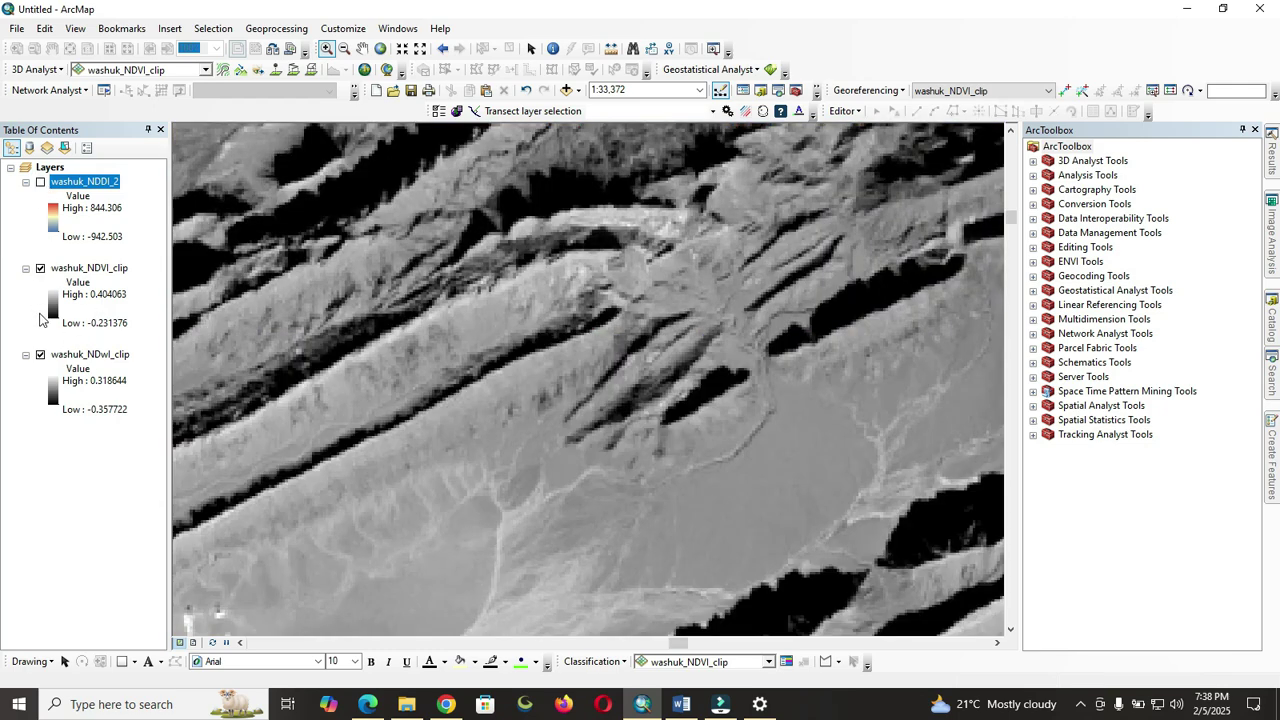
{"action": "left_click", "coordinate": [46, 310]}
{"action": "left_click", "coordinate": [171, 370]}
{"action": "left_click", "coordinate": [169, 372]}
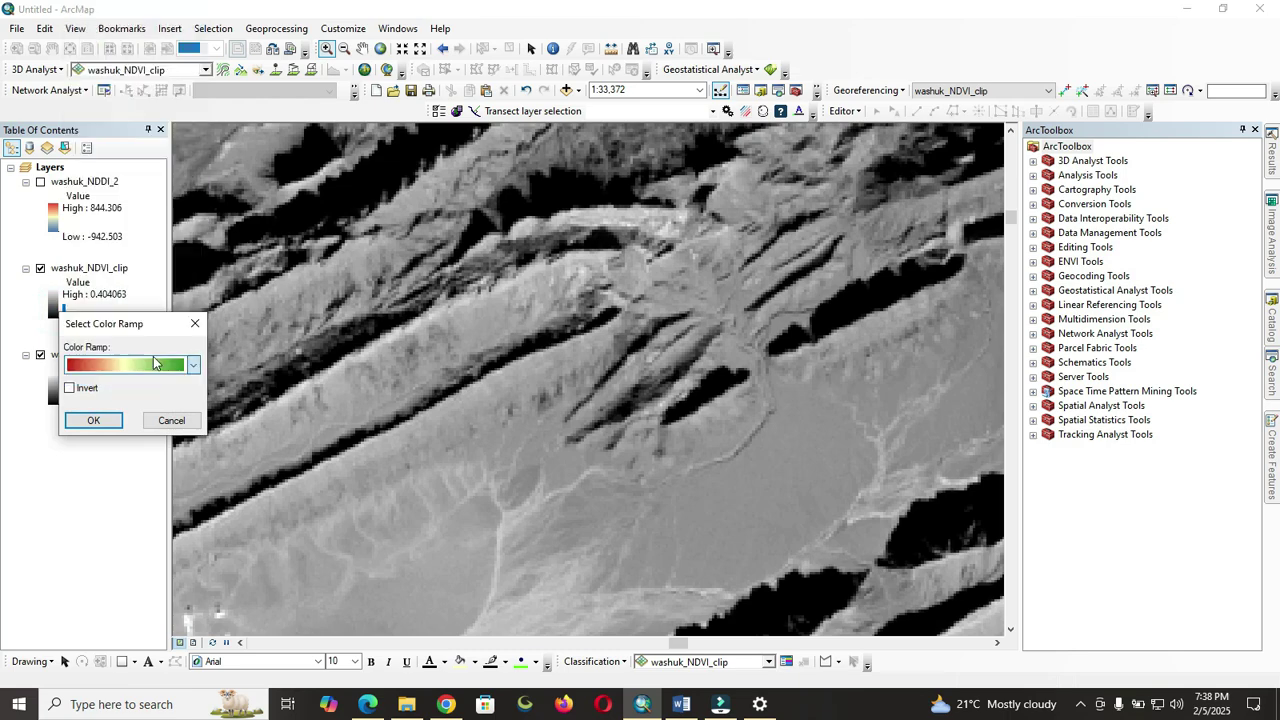
{"action": "left_click", "coordinate": [94, 421]}
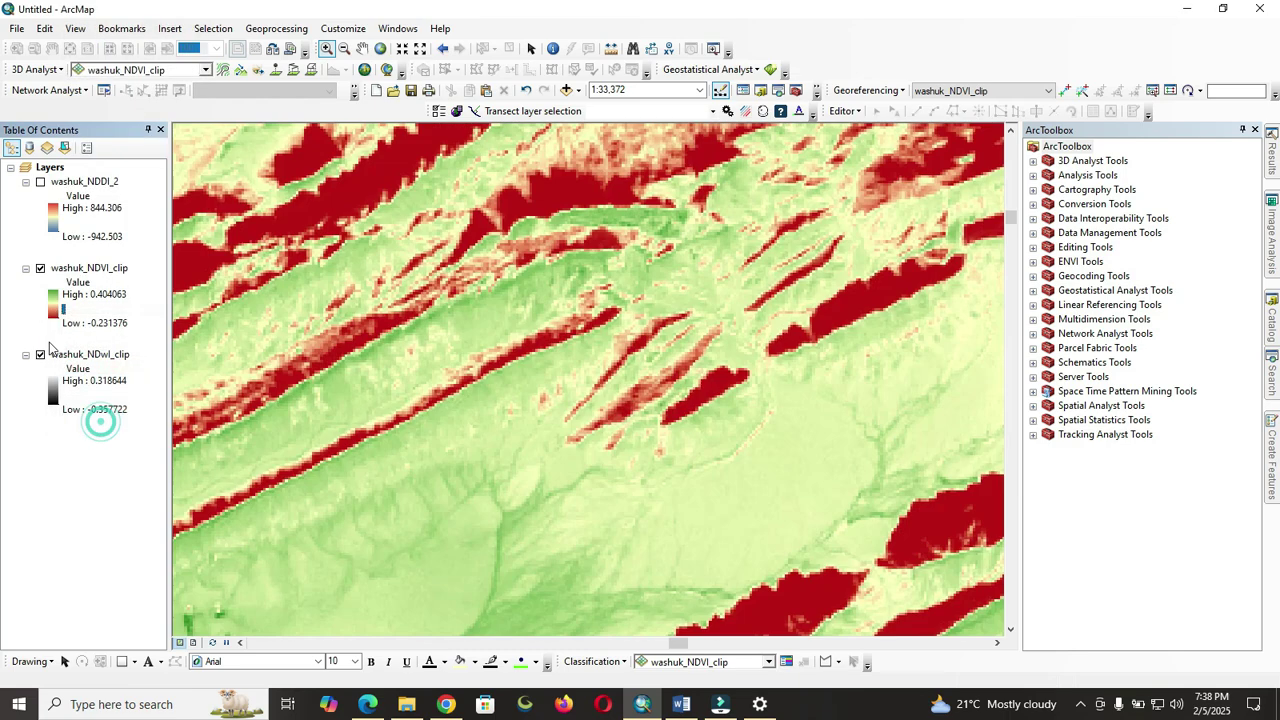
- Apply the red-yellow-blue color ramp to the washuk_NDwI_clip layer
{"action": "left_click", "coordinate": [54, 392]}
{"action": "left_click", "coordinate": [136, 448]}
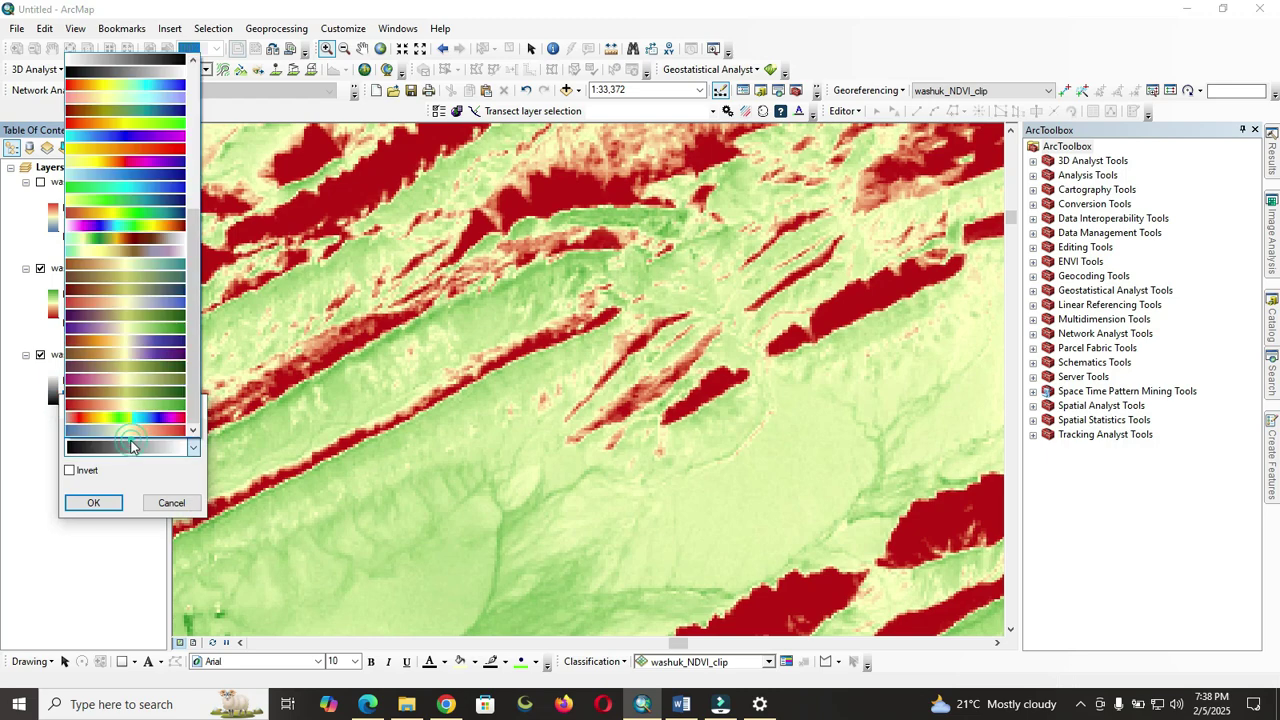
{"action": "left_click", "coordinate": [160, 306]}
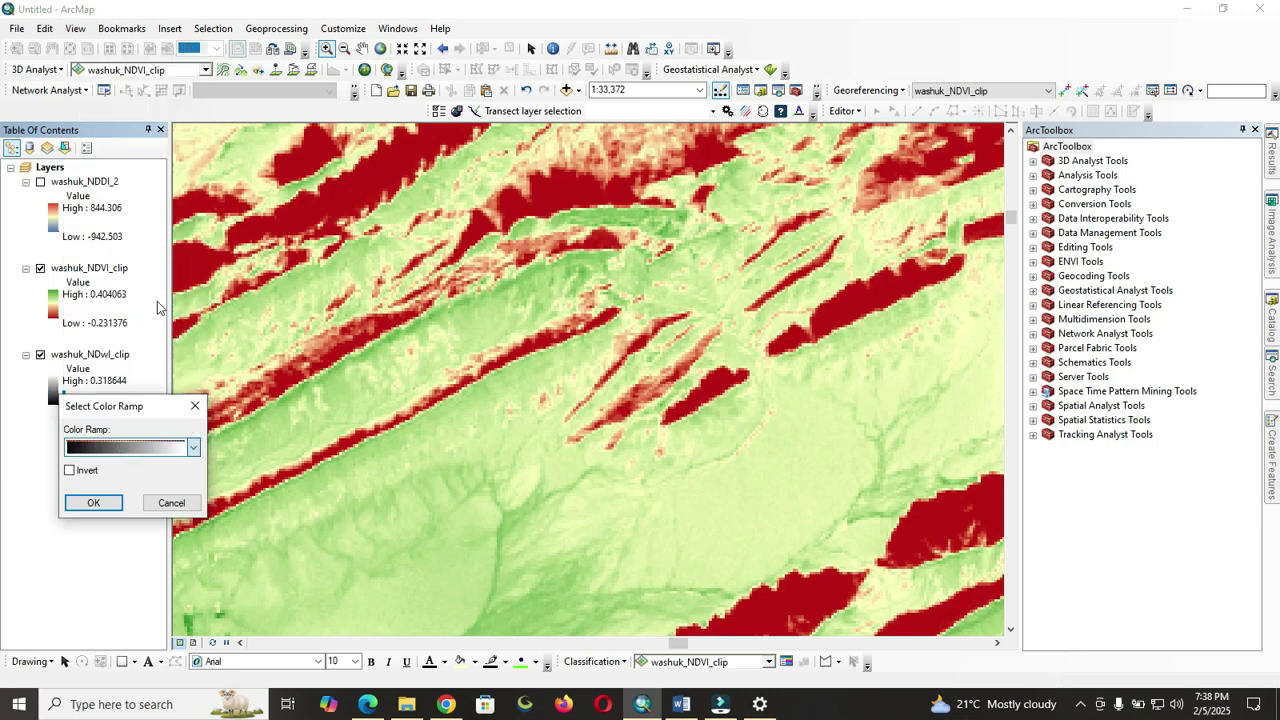
{"action": "left_click", "coordinate": [92, 503]}
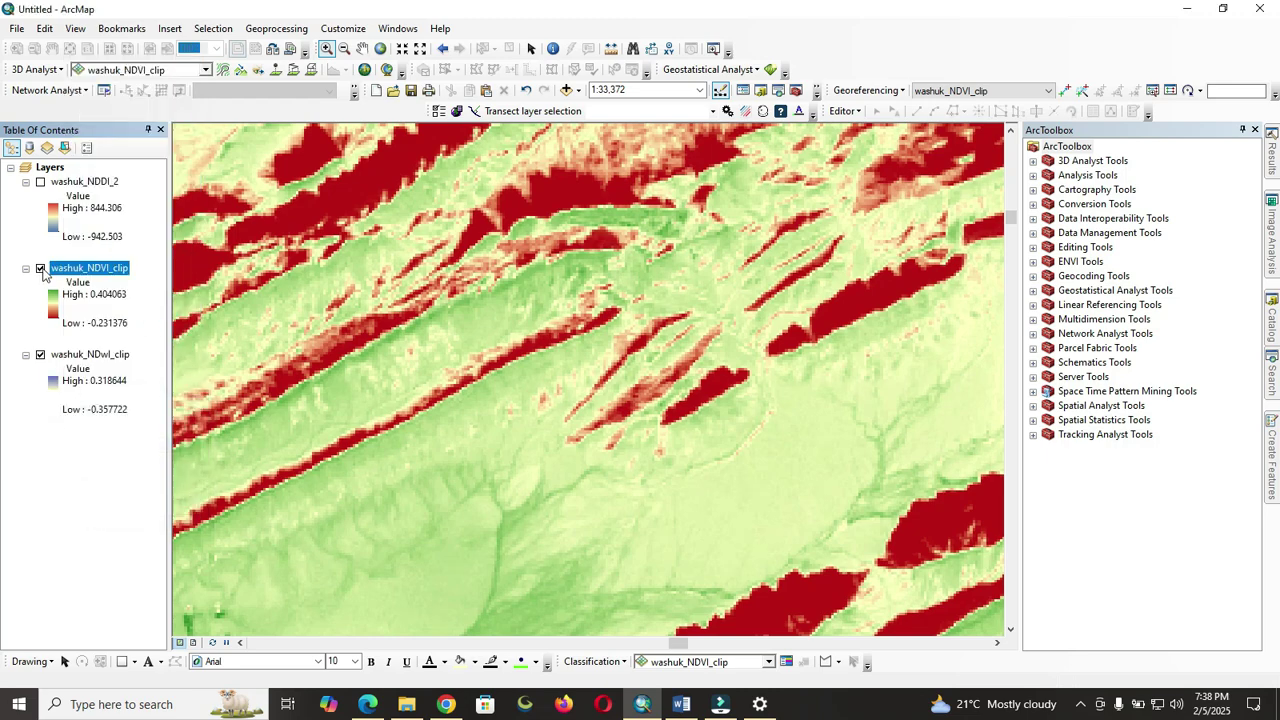
- Compare washuk_NDwI_clip with washuk_NDVI_clip by switching the NDVI layer off and on, and show washuk_NDDI_2 again
{"action": "left_click", "coordinate": [40, 268]}
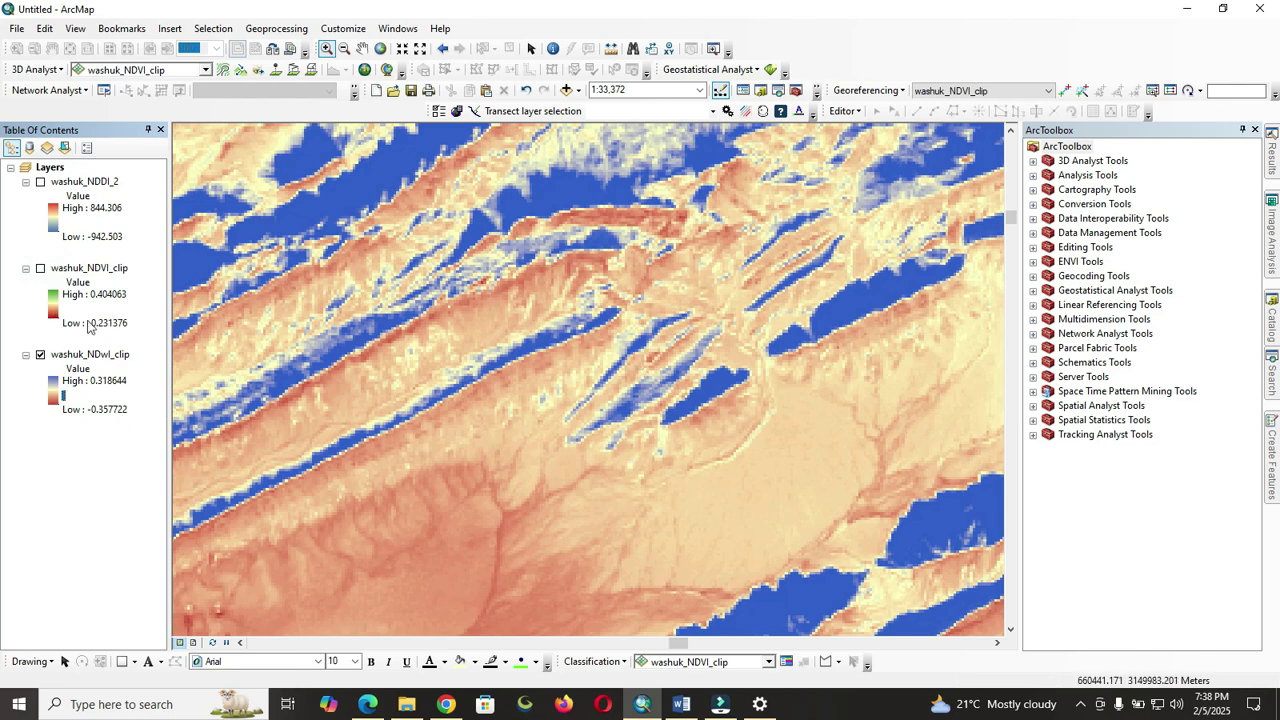
{"action": "left_click", "coordinate": [40, 269]}
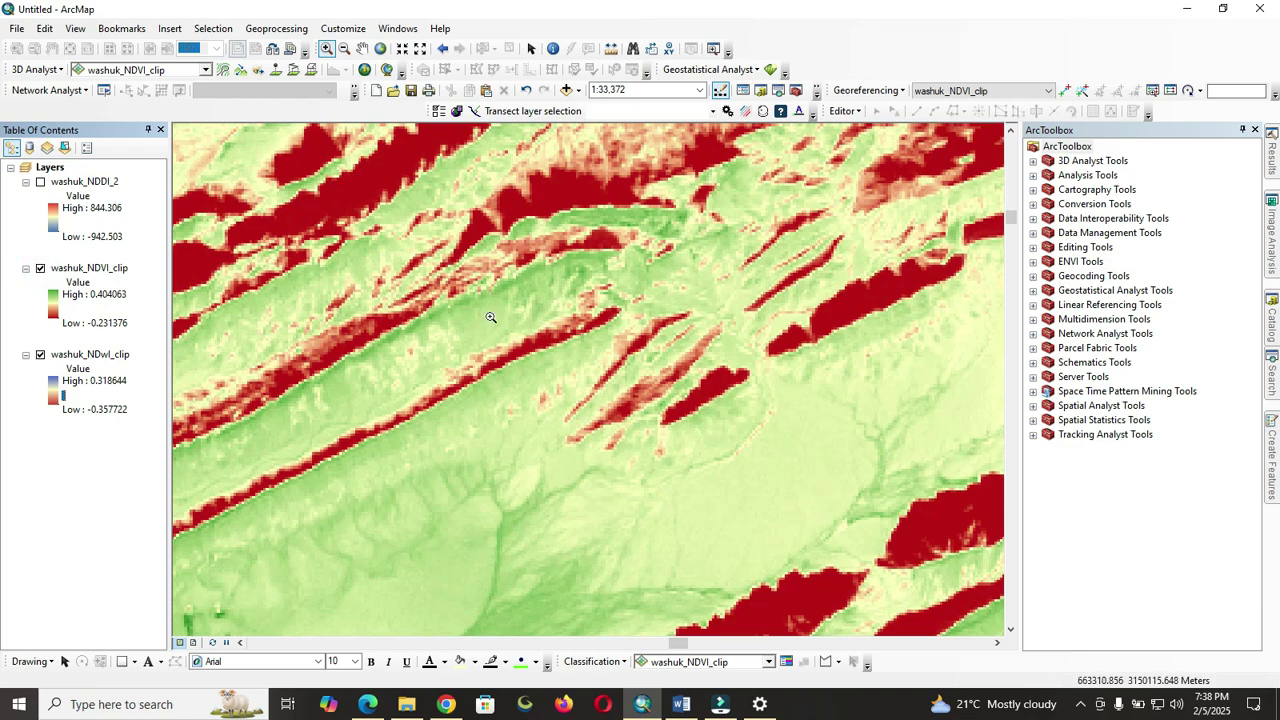
{"action": "left_click", "coordinate": [41, 183]}
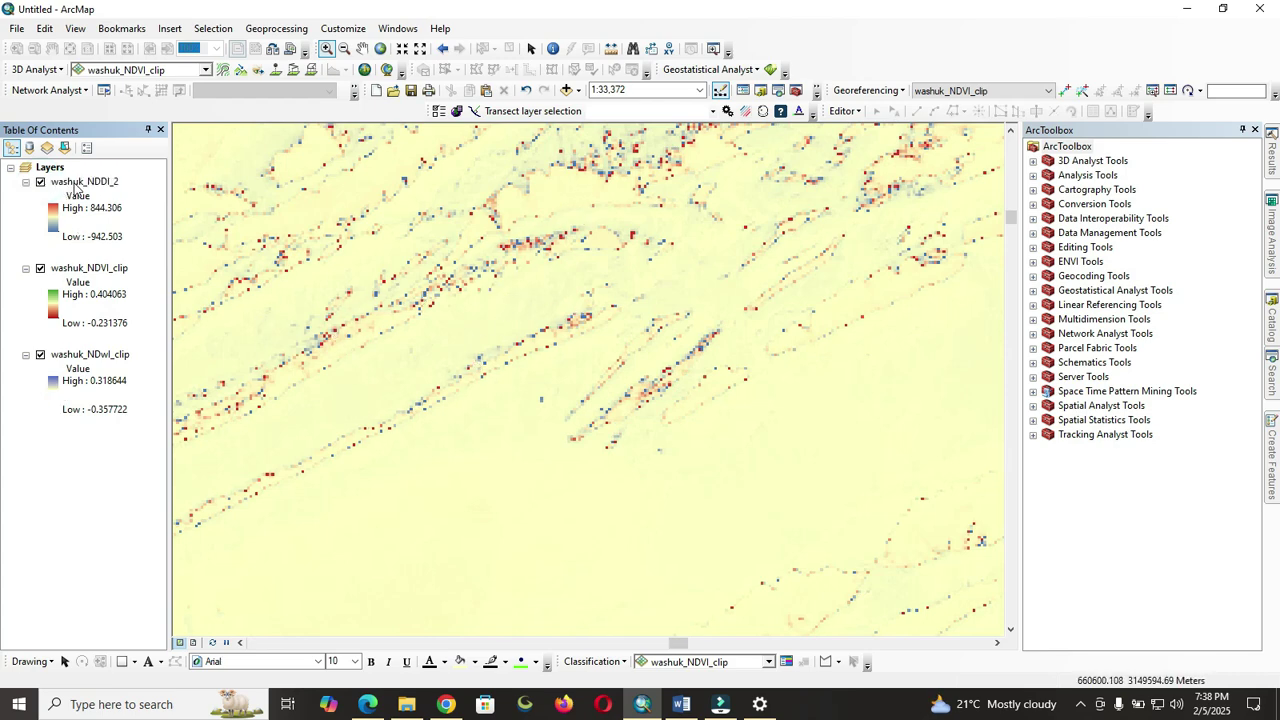
- Set the washuk_NDDI_2 layer's stretch type to Histogram Equalize
{"action": "right_click", "coordinate": [76, 186]}
{"action": "left_click", "coordinate": [133, 268]}
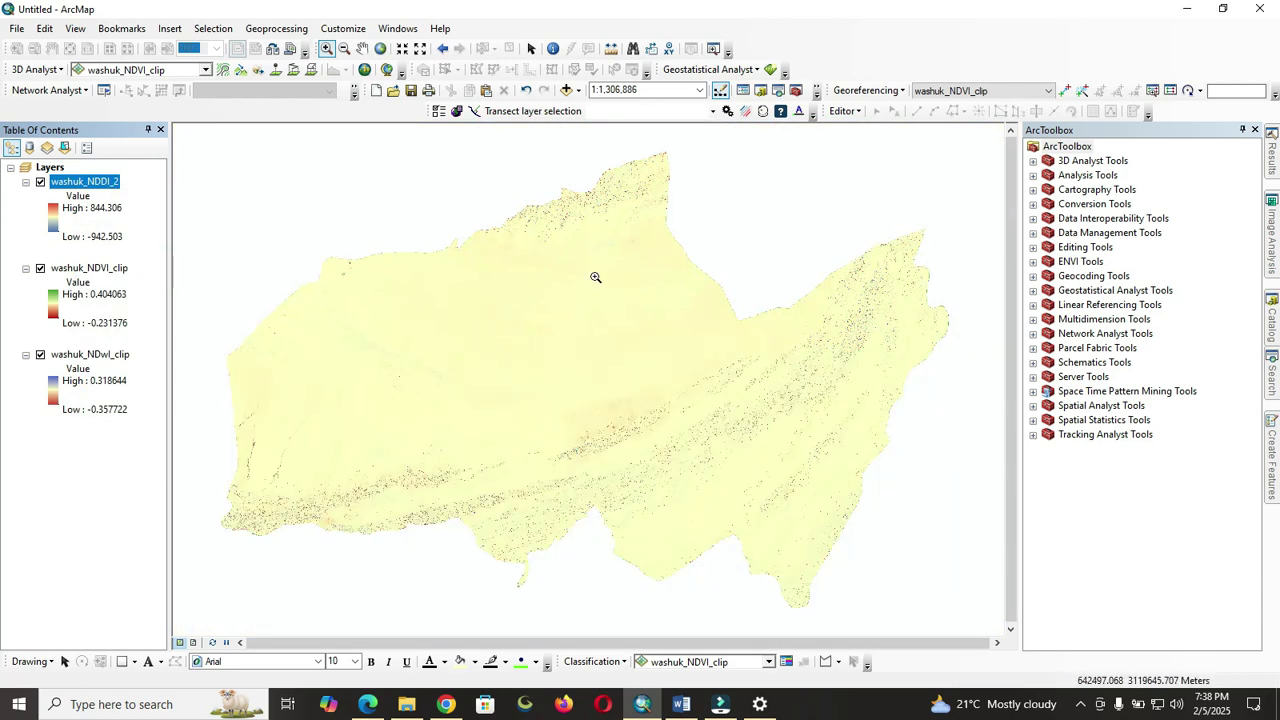
{"action": "right_click", "coordinate": [83, 186]}
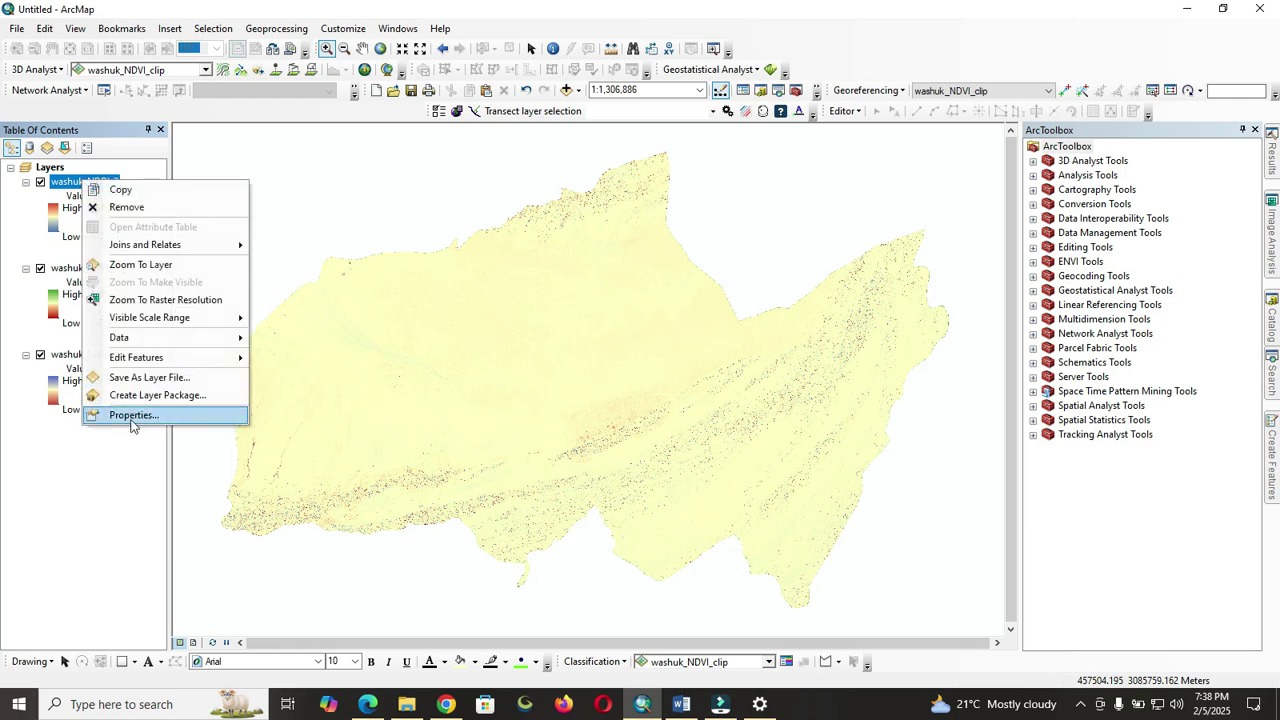
{"action": "left_click", "coordinate": [125, 411]}
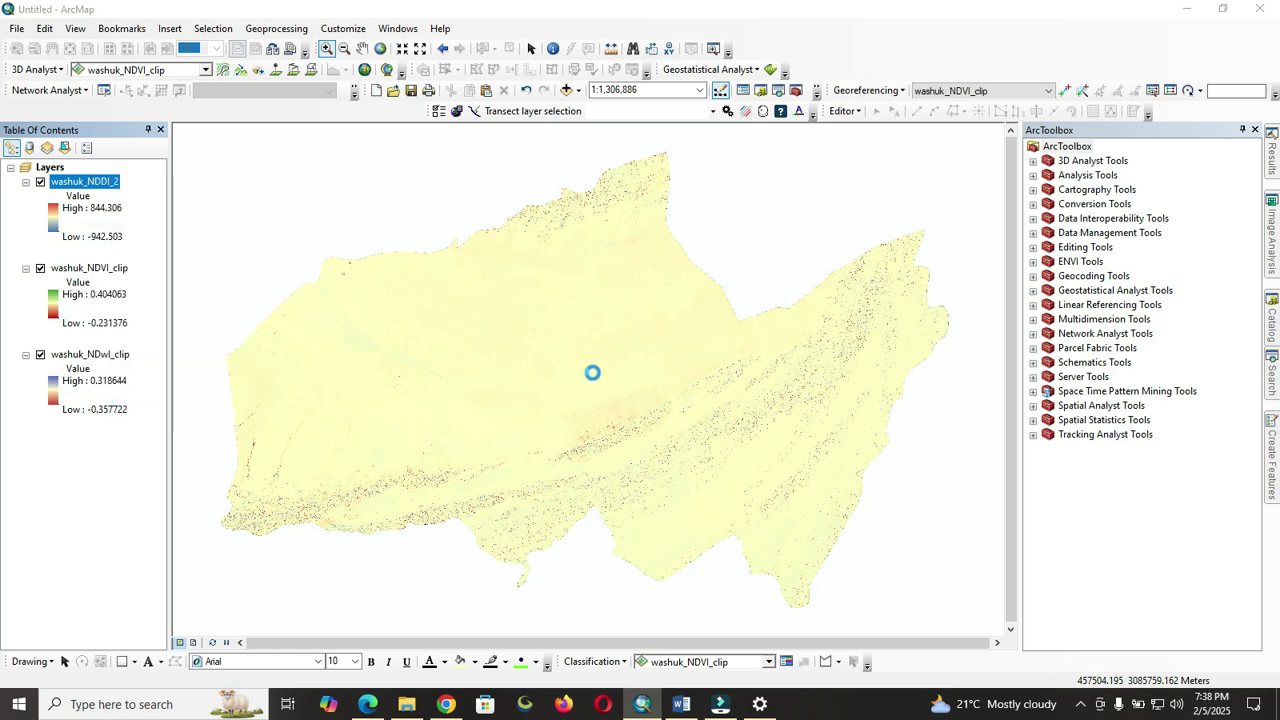
{"action": "left_click", "coordinate": [689, 441]}
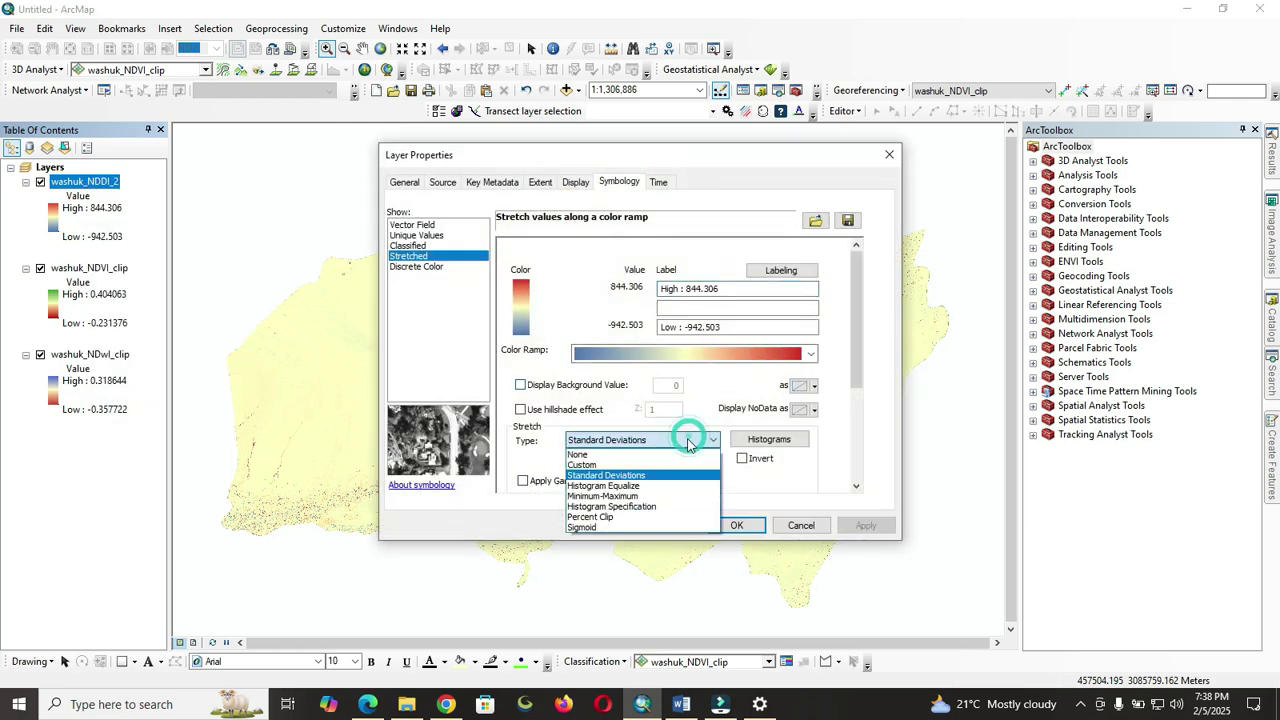
{"action": "left_click", "coordinate": [643, 486]}
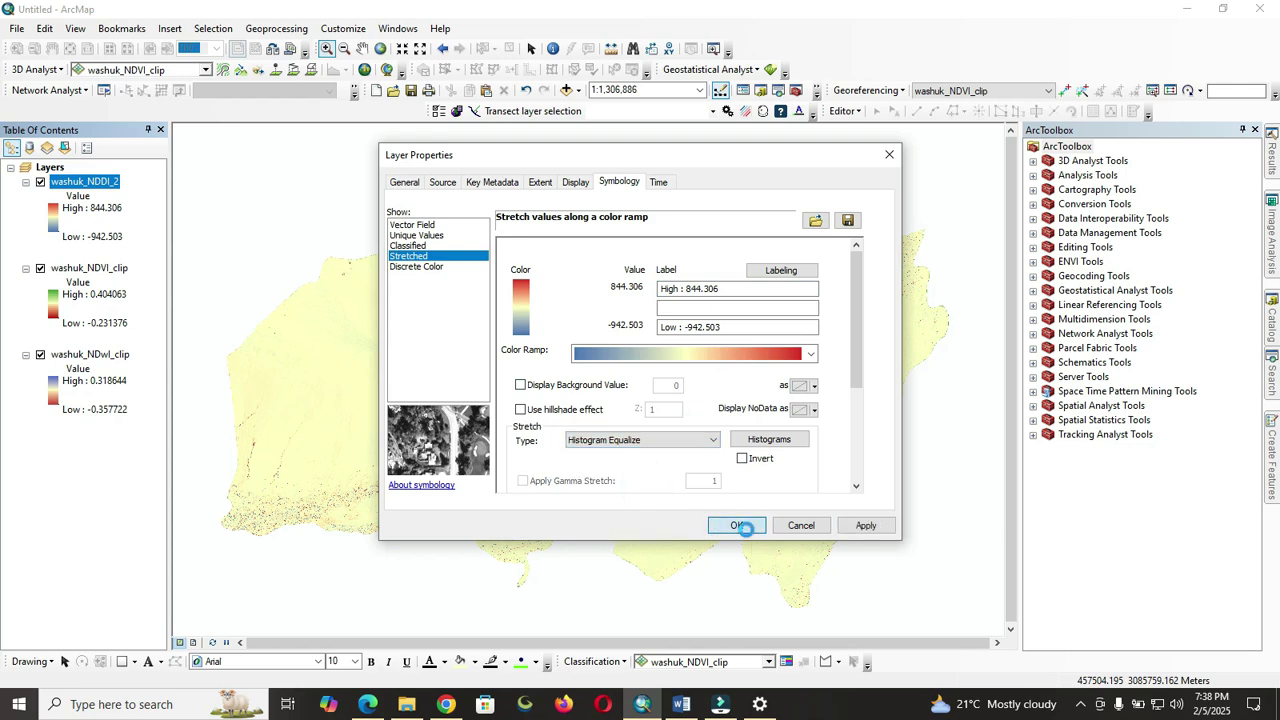
{"action": "left_click", "coordinate": [737, 526]}
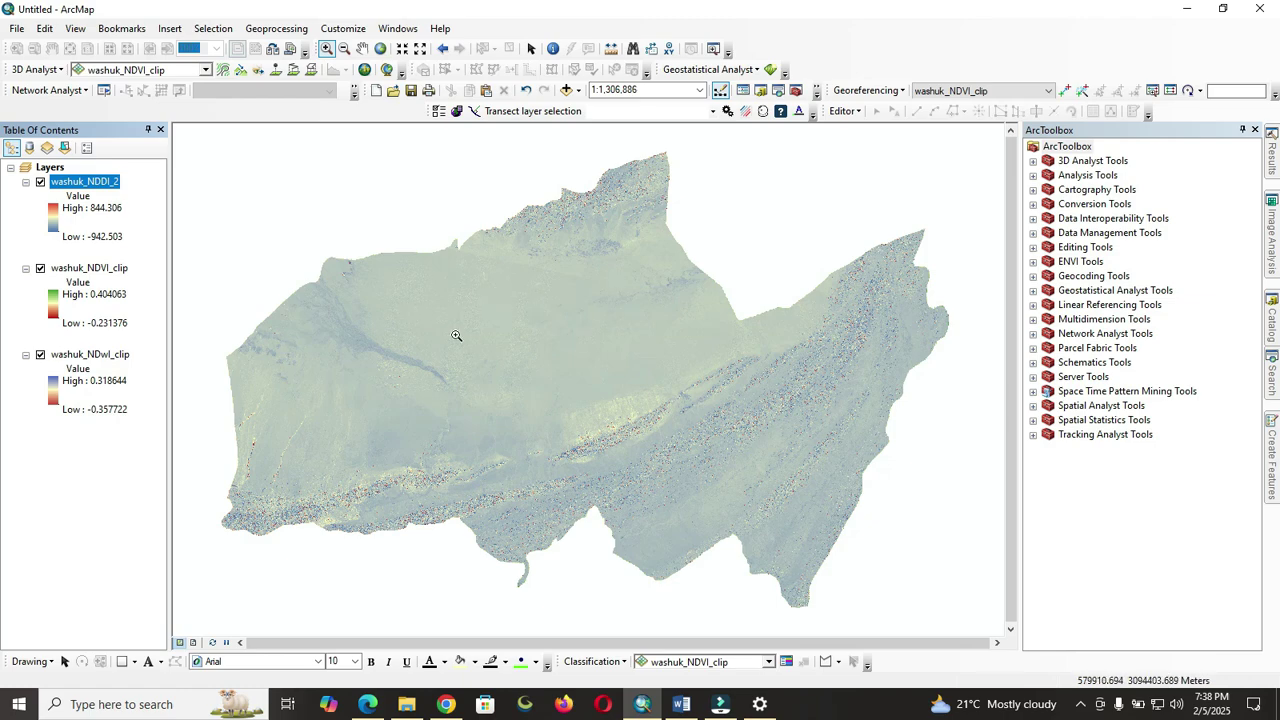
- Compare the NDDI, NDVI and NDwI rasters over the whole Washuk area by hiding and showing the upper layers
{"action": "left_click", "coordinate": [40, 183]}
{"action": "left_click", "coordinate": [40, 183]}
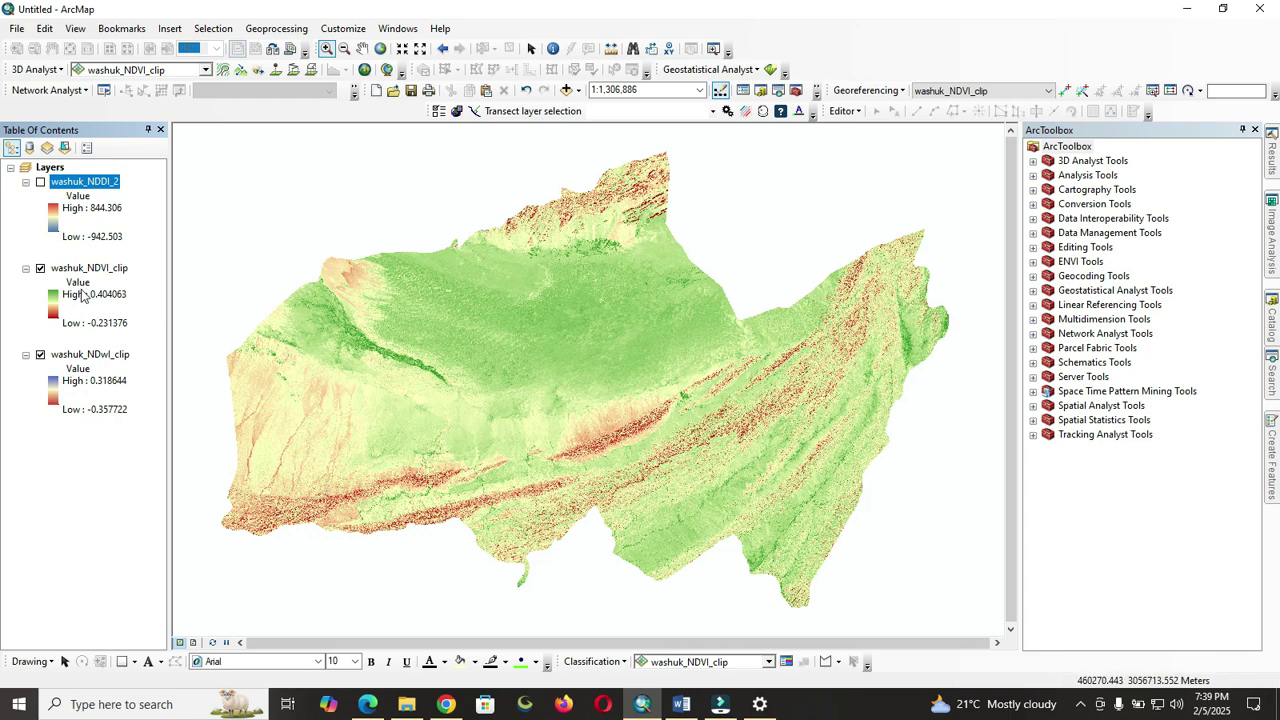
{"action": "left_click", "coordinate": [40, 269]}
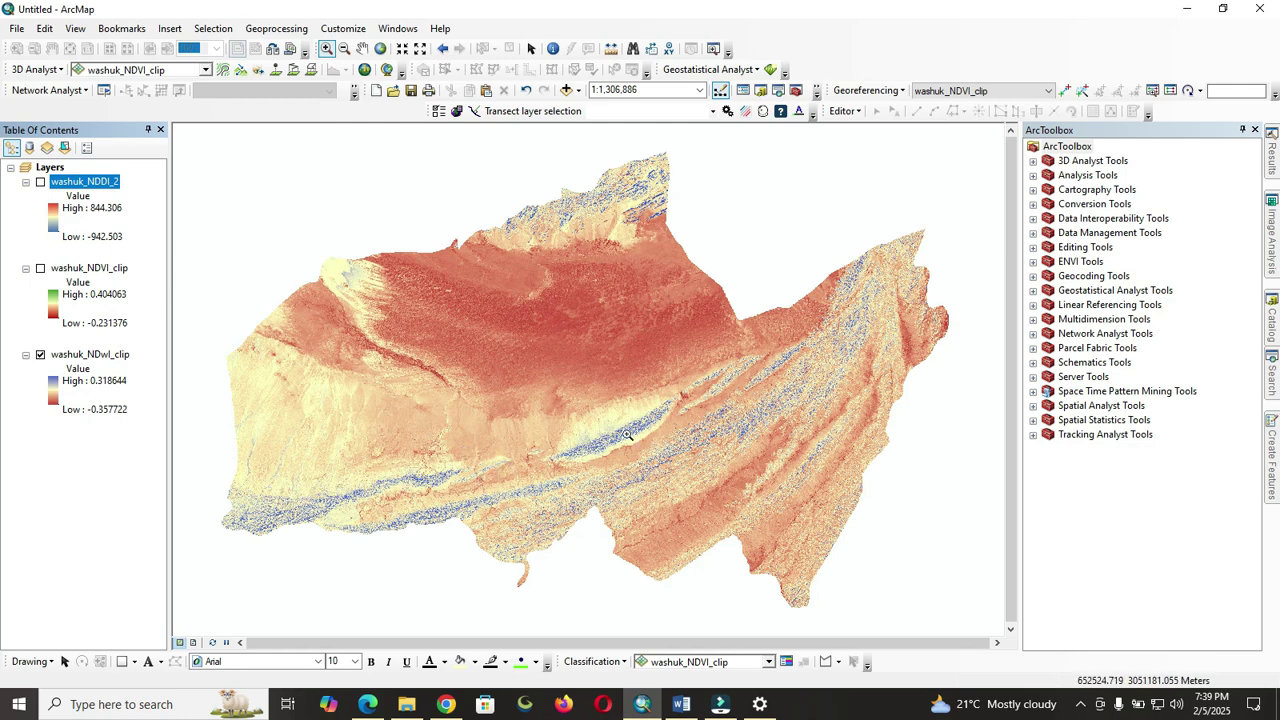
{"action": "left_click", "coordinate": [40, 268]}
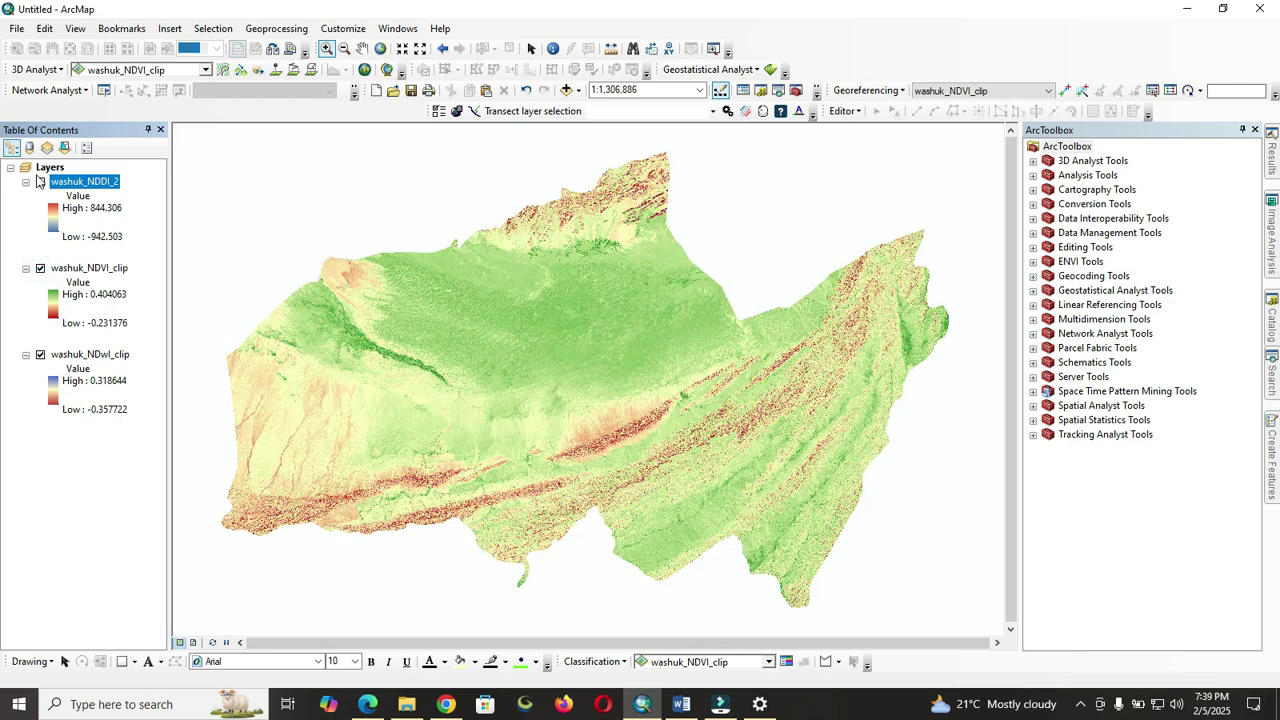
{"action": "left_click", "coordinate": [40, 183]}
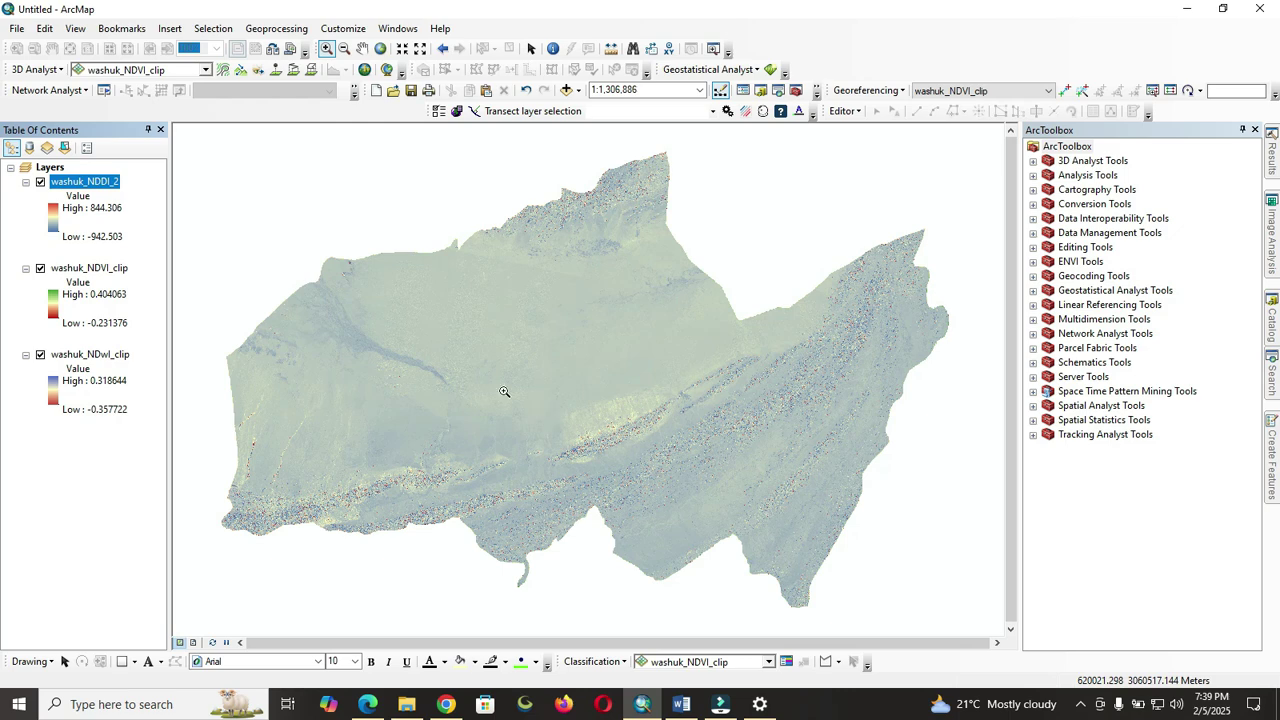
- Reapply the blue-yellow-red color ramp to washuk_NDDI_2
{"action": "left_click", "coordinate": [53, 214]}
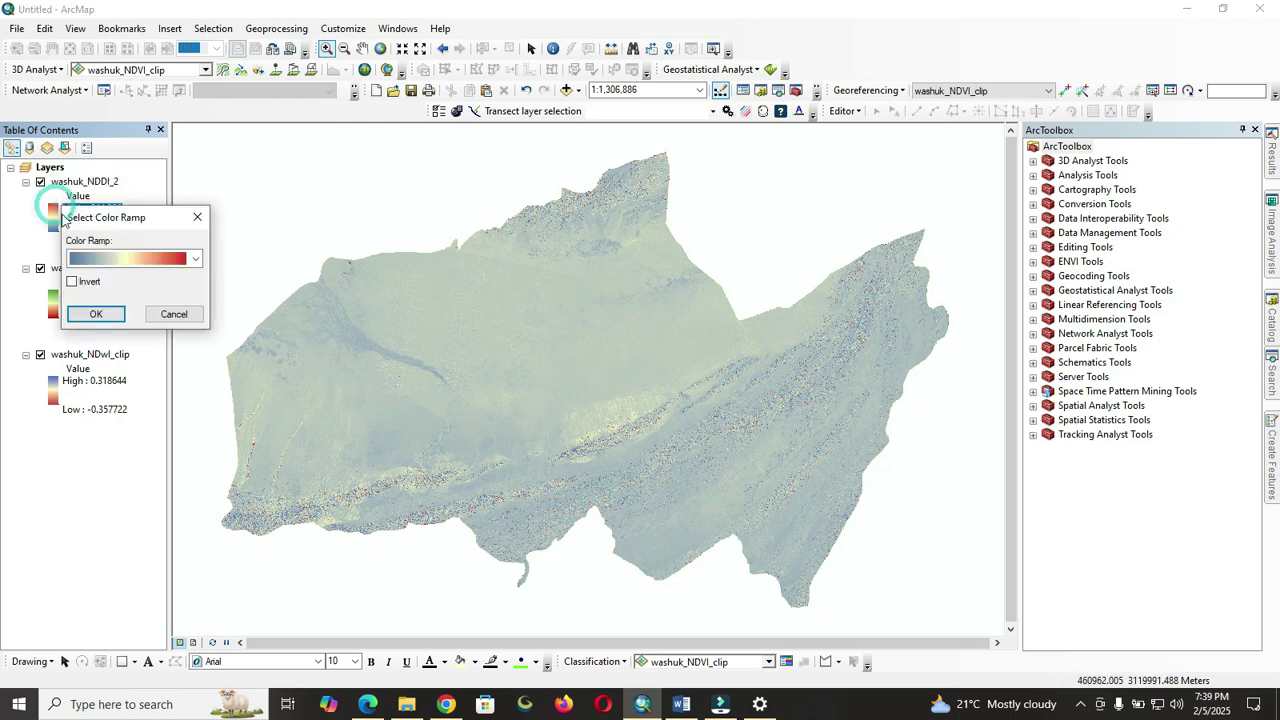
{"action": "left_click", "coordinate": [188, 262]}
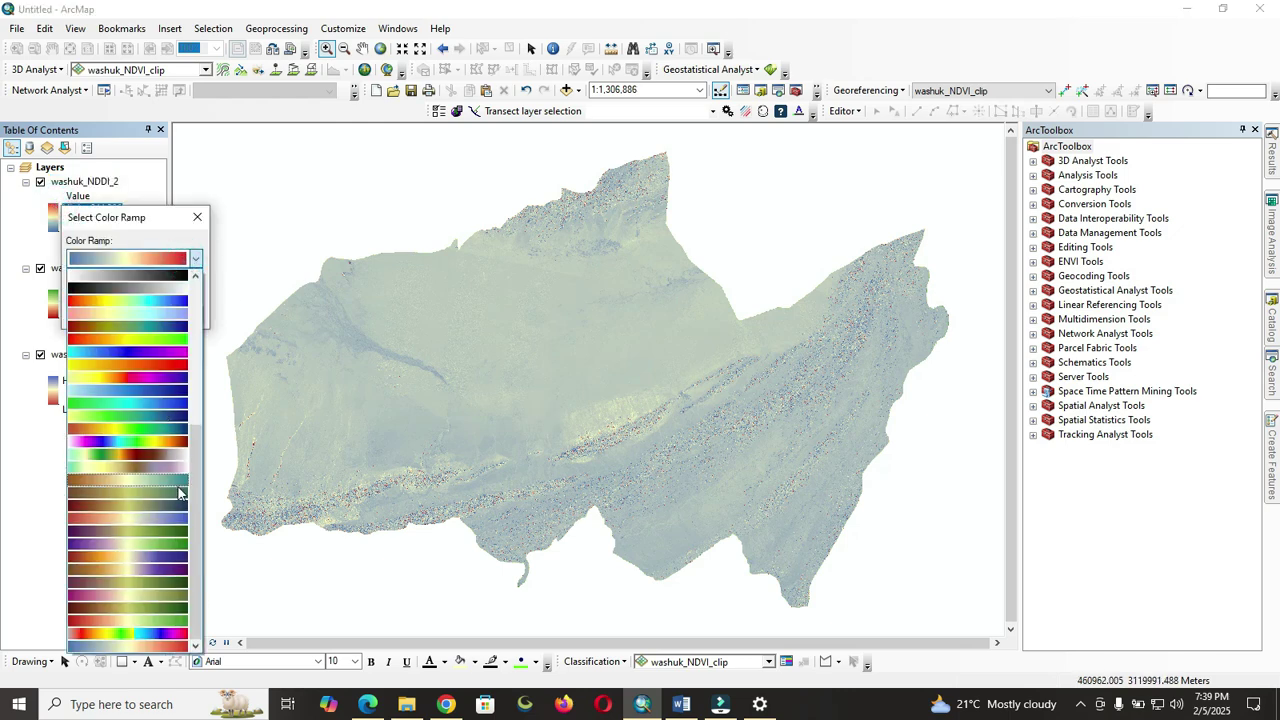
{"action": "left_click", "coordinate": [148, 645]}
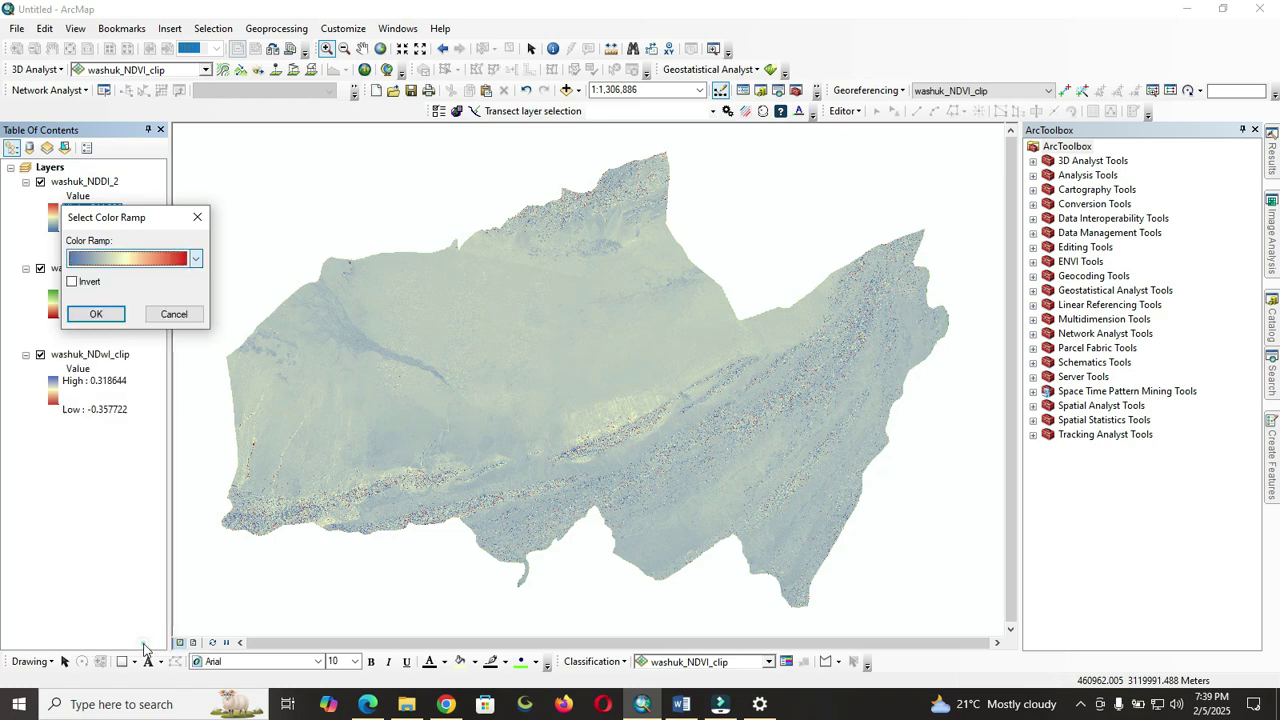
{"action": "left_click", "coordinate": [97, 315]}
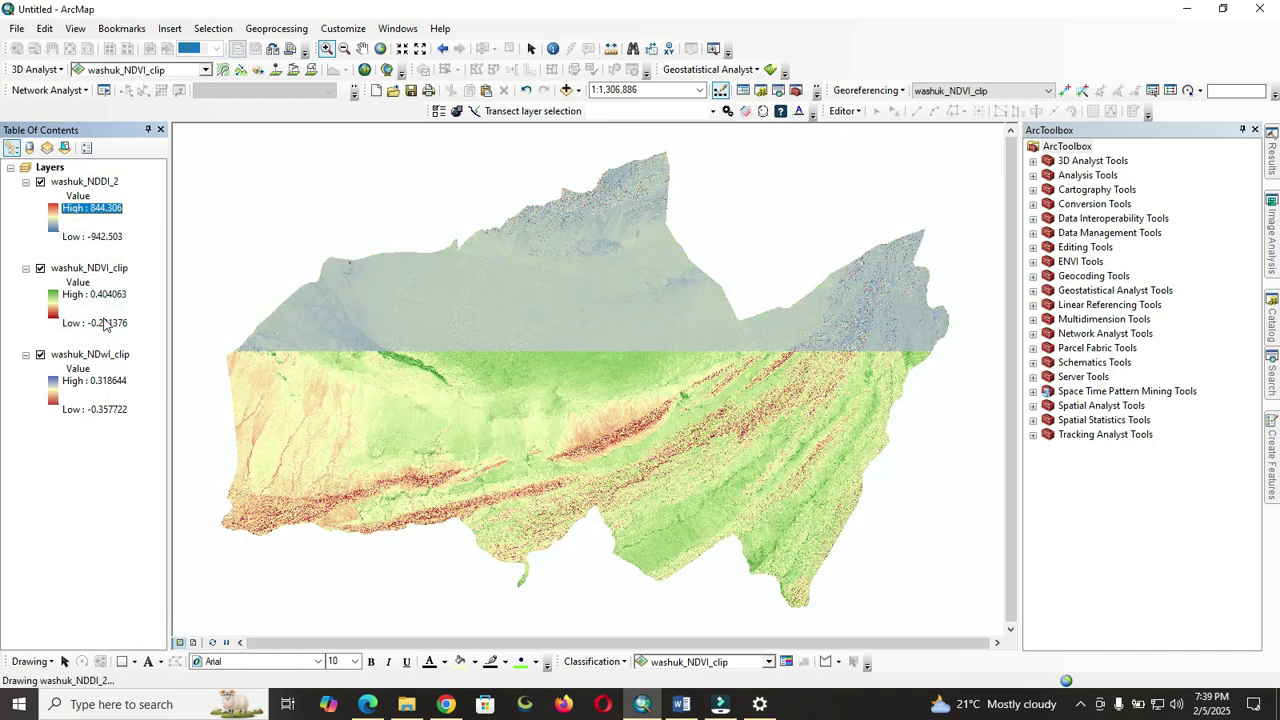